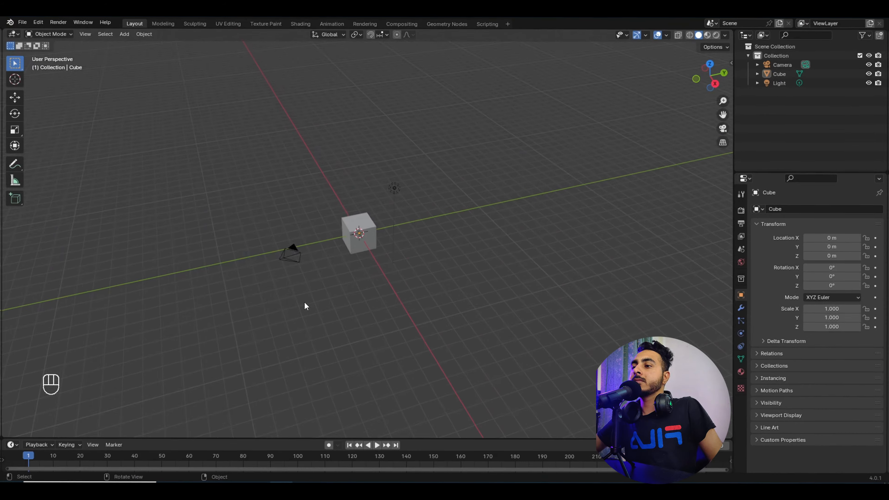
Step: Click the cube, camera and light one after another in the viewport to select each
scroll(305, 302, "up", 1)
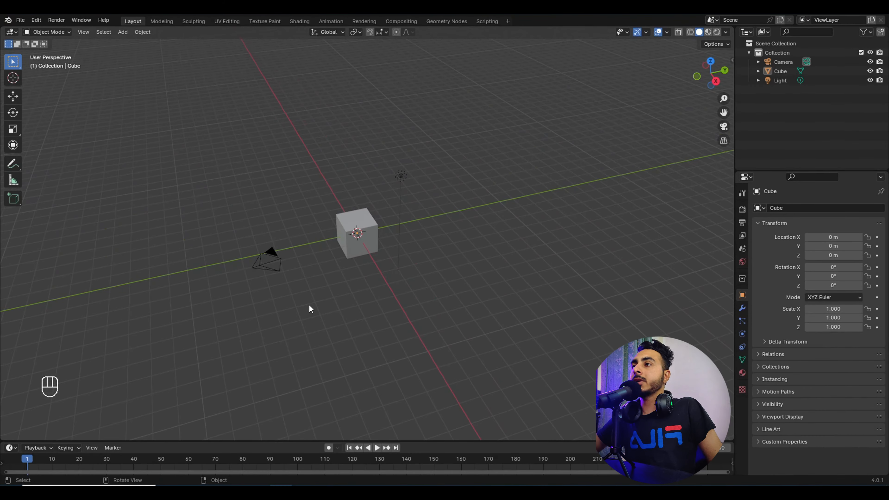
middle_click_drag(322, 303, 402, 299)
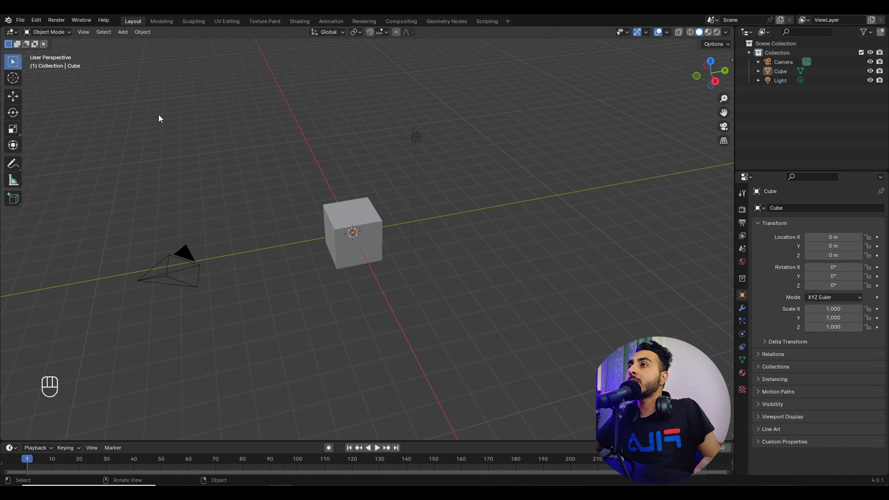
middle_click_drag(338, 243, 379, 255)
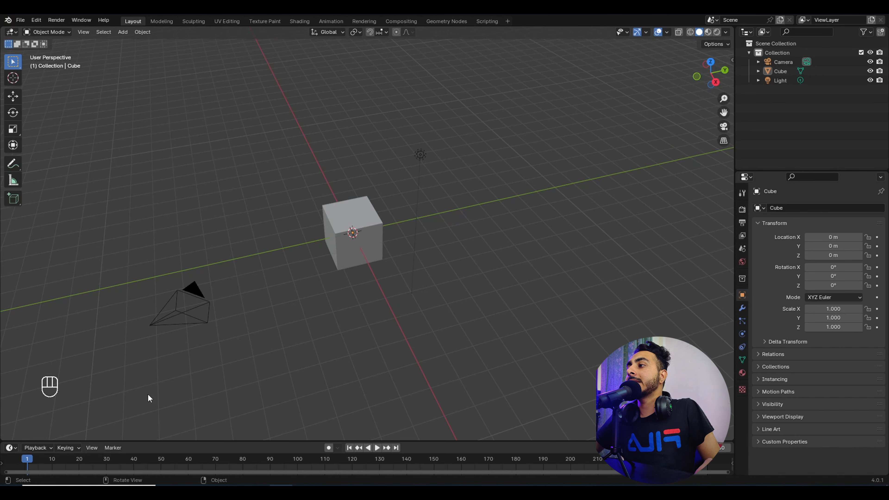
mouse_move(146, 370)
middle_mouse_down()
mouse_move(227, 372)
mouse_move(268, 359)
mouse_move(161, 365)
middle_mouse_up()
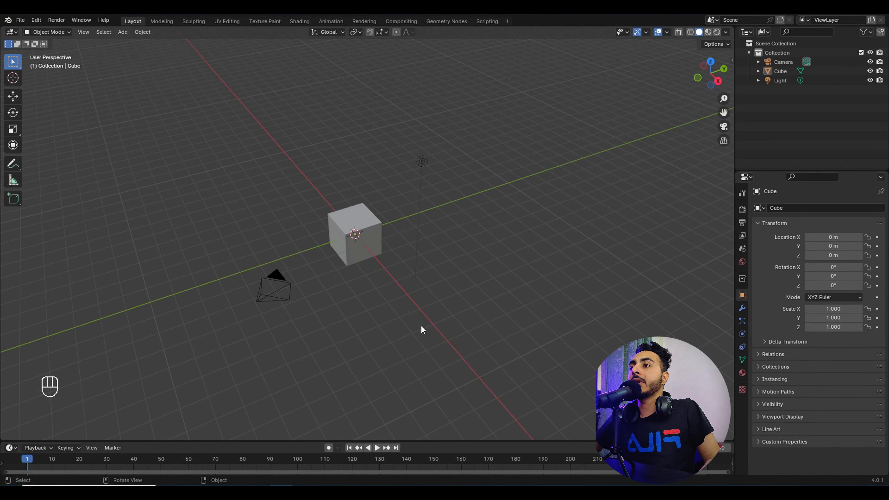
left_click(369, 213)
middle_click_drag(400, 250, 395, 241)
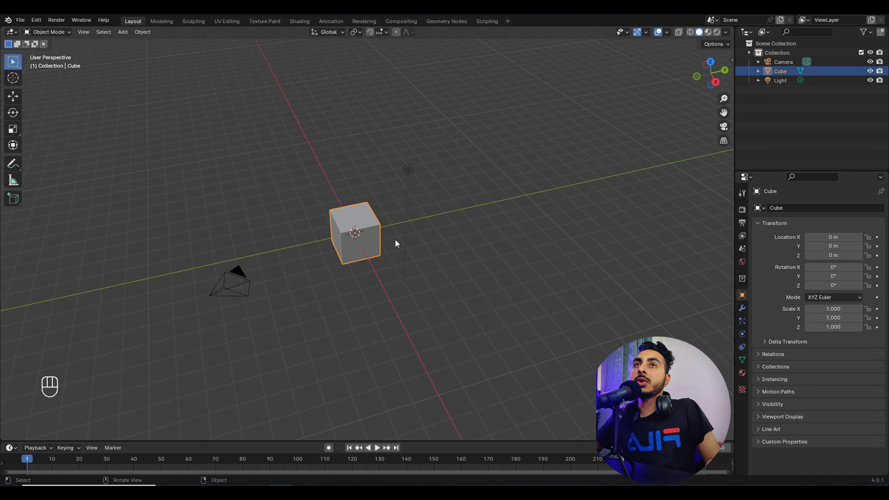
left_click(242, 272)
left_click(408, 159)
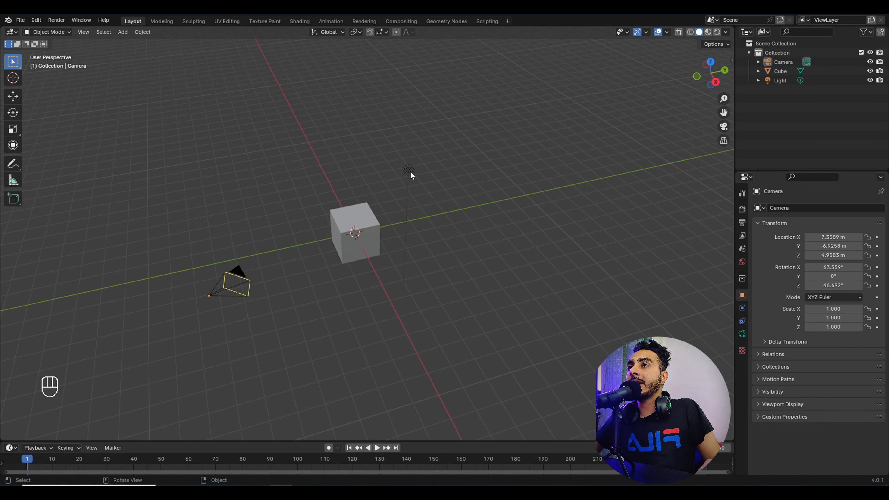
left_click(410, 171)
left_click(335, 237)
left_click(246, 288)
left_click(335, 230)
left_click(409, 172)
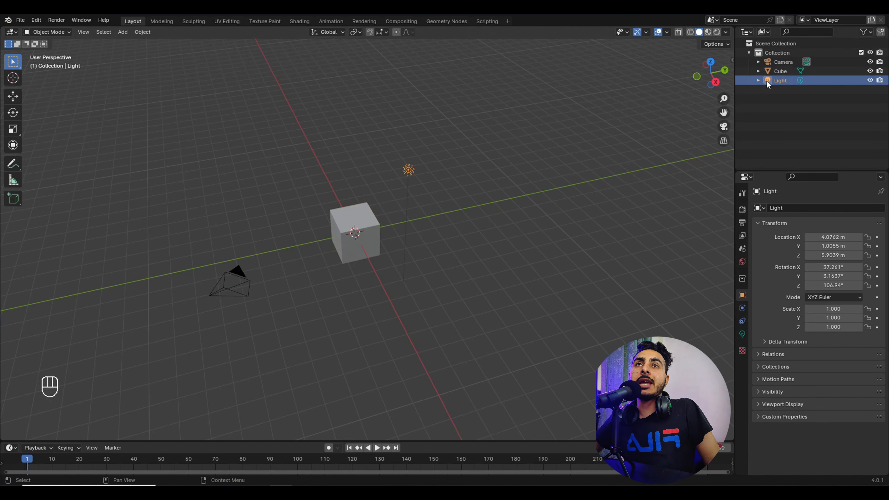
Step: Select the Cube, Camera, Light and Collection entries in the Outliner
left_click(779, 68)
left_click(780, 61)
left_click(779, 82)
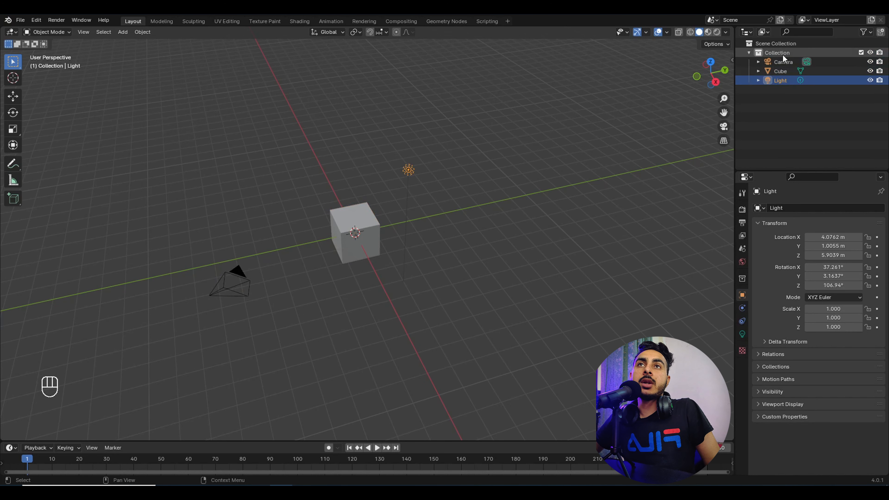
left_click(779, 52)
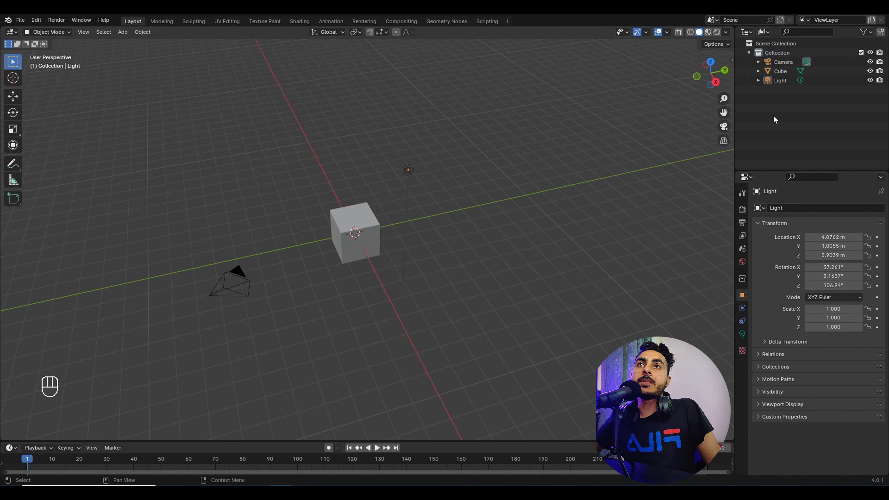
left_click(783, 62)
left_click(780, 71)
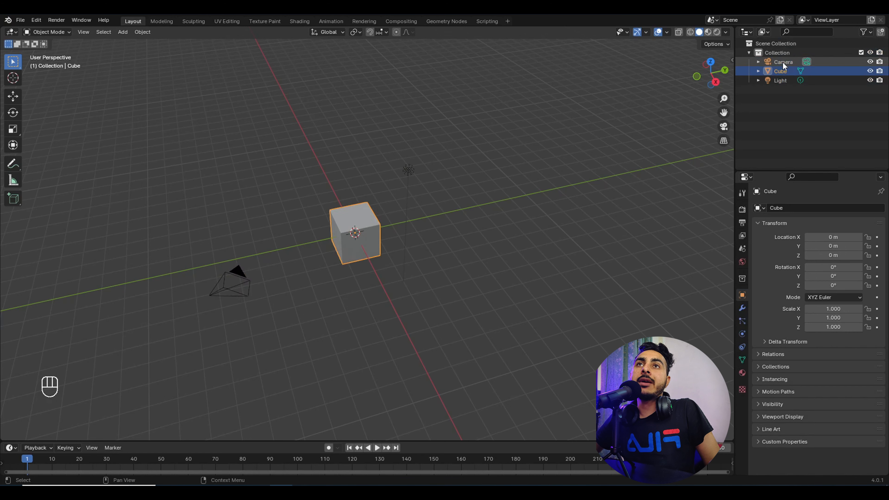
left_click(782, 62)
Step: Box-select all three objects, then clear and pick Light, Cube and Camera in the Outliner
left_click_drag(195, 95, 523, 328)
left_click(550, 283)
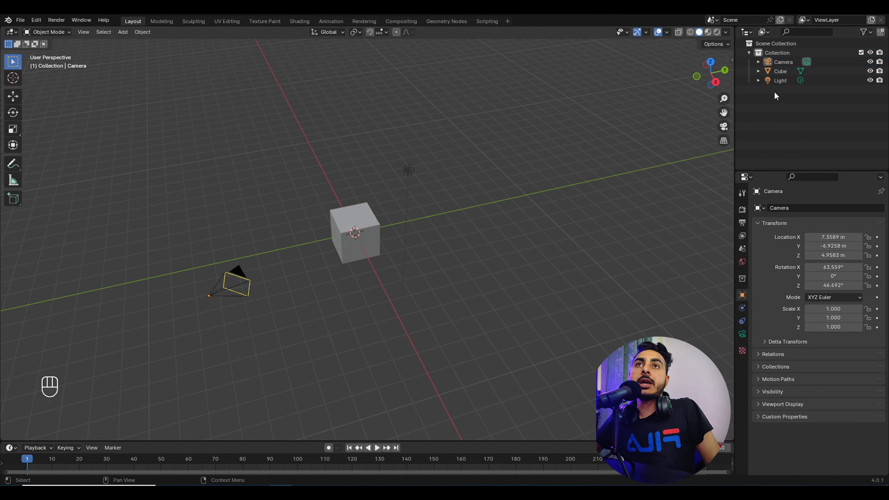
left_click(776, 81)
left_click(776, 72)
left_click(781, 61)
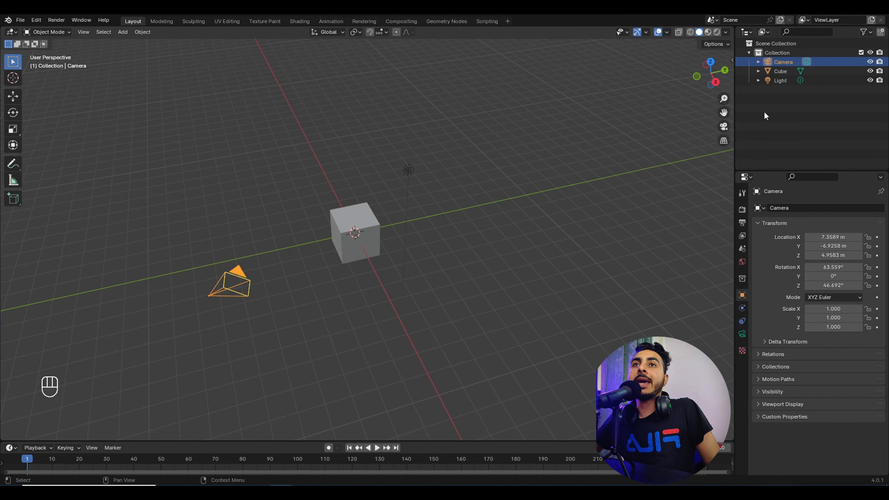
Step: From a new angle, box-select the camera, cube and light together
middle_click_drag(465, 175, 257, 139)
left_click_drag(258, 134, 496, 303)
left_click(221, 116)
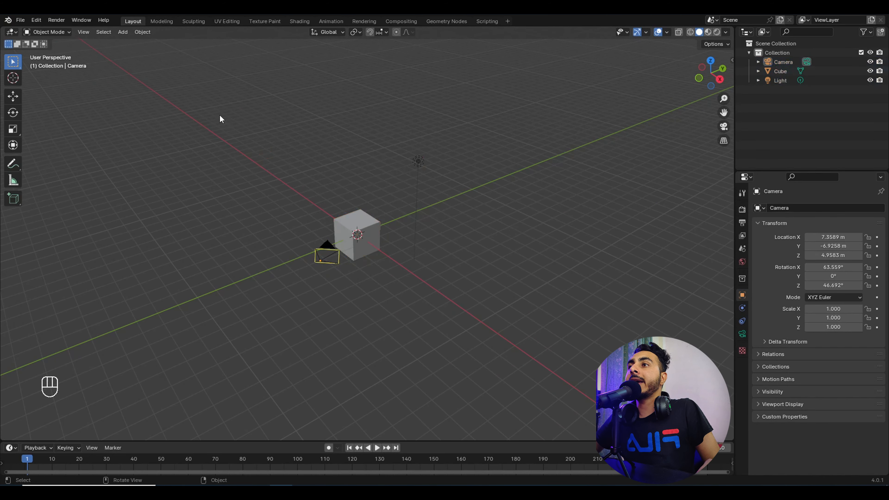
left_click_drag(290, 135, 500, 308)
Step: Deselect everything and select just the cube
mouse_move(409, 274)
middle_mouse_down()
mouse_move(377, 324)
mouse_move(373, 297)
mouse_move(403, 285)
middle_mouse_up()
left_click(406, 284)
left_click(351, 239)
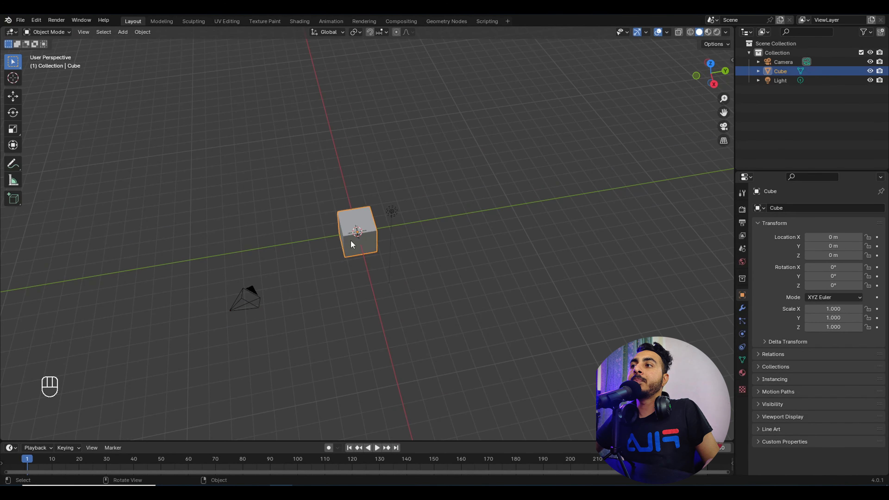
middle_click_drag(351, 240, 434, 223)
Step: Toggle Local View on the cube with numpad / and back, then box-select camera, cube and light
key("/")
key("/")
key("/")
scroll(400, 253, "down", 3)
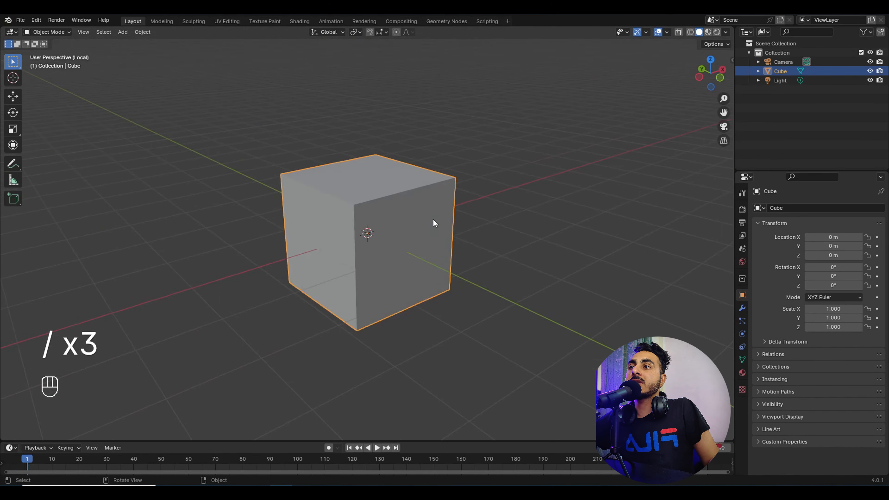
key("/")
key("/")
key("/")
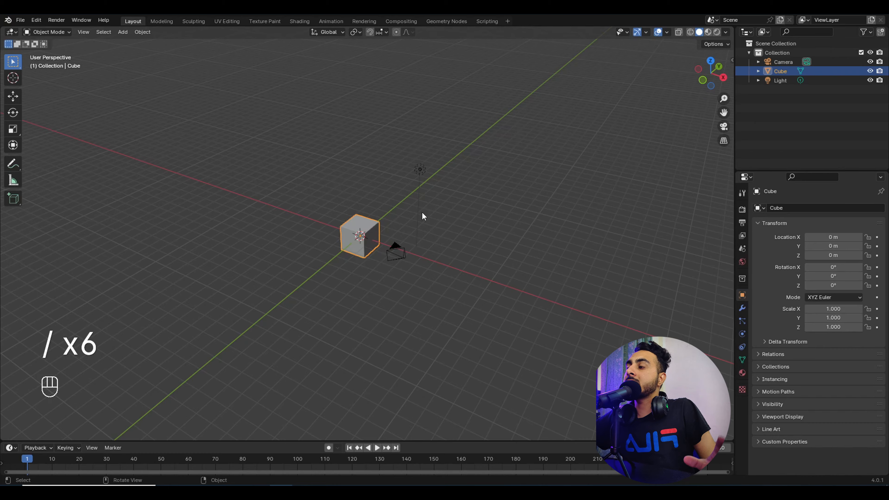
key("/")
key("/")
key("/")
key("/")
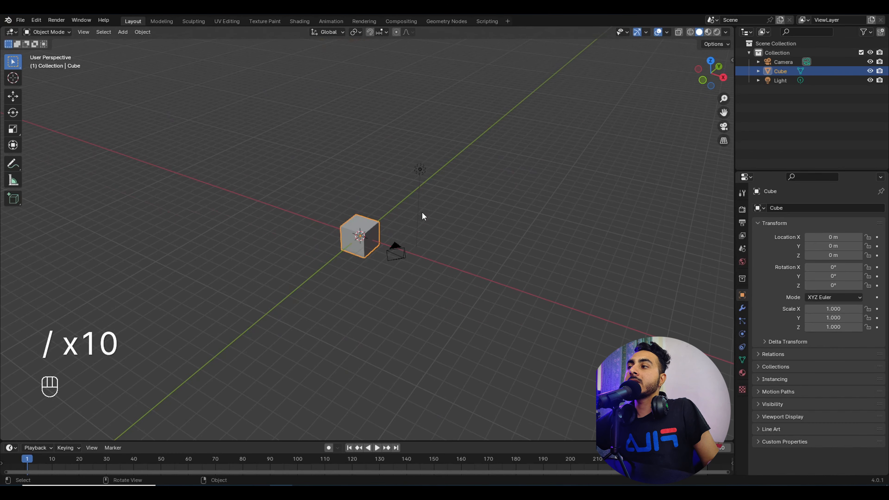
middle_click_drag(432, 272, 360, 260)
left_click_drag(272, 161, 497, 344)
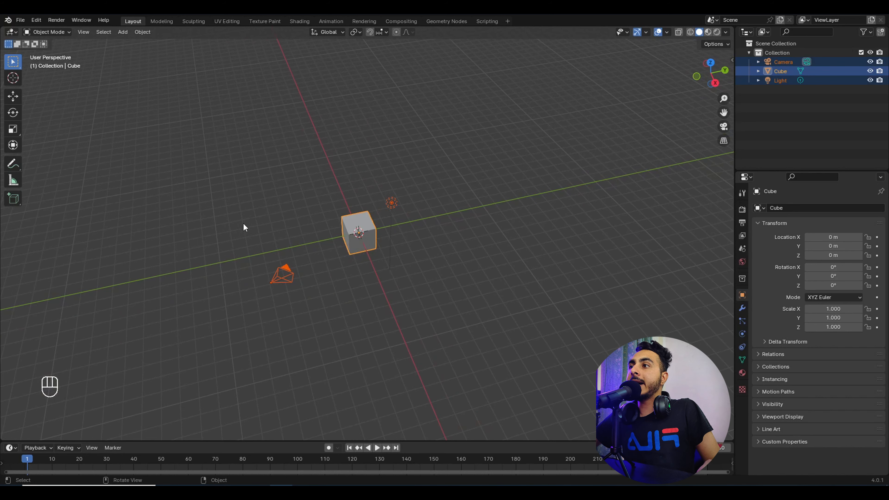
Step: Box-select the camera and Shift+box-add the light to the selection
left_click_drag(244, 224, 311, 319)
left_click_drag(379, 187, 429, 236, "shift")
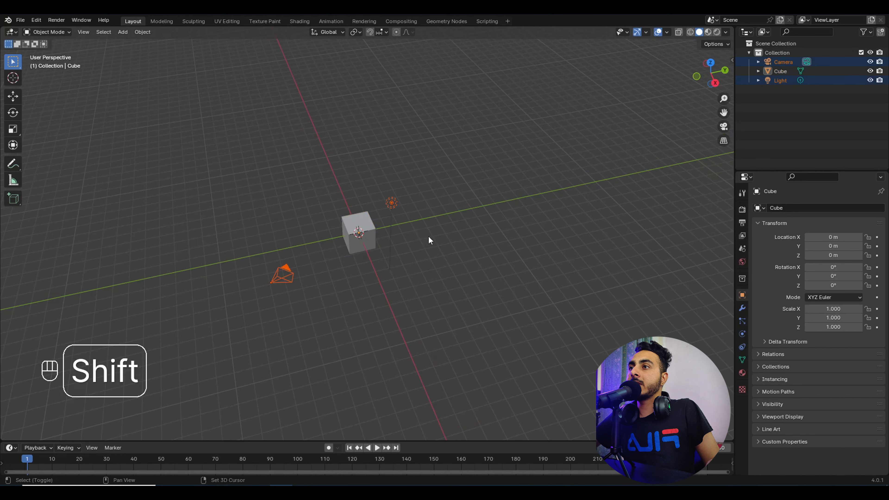
left_click(419, 220)
left_click_drag(244, 194, 345, 321)
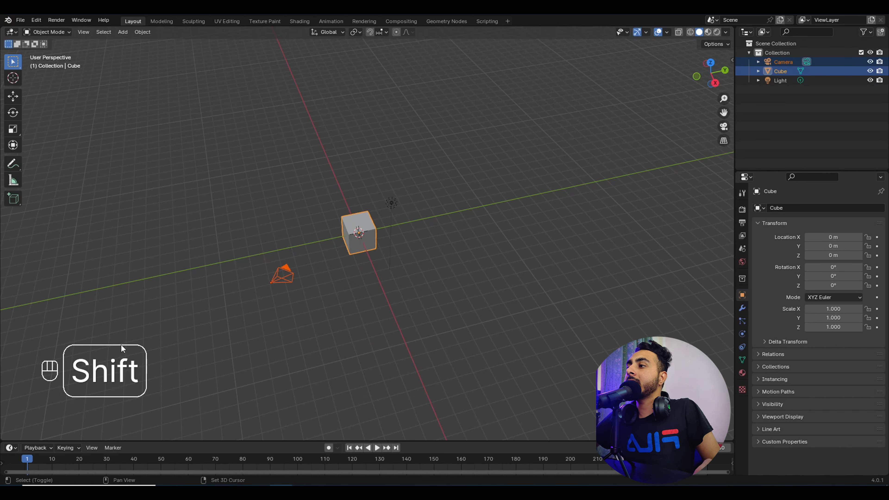
left_click_drag(378, 169, 426, 252, "shift")
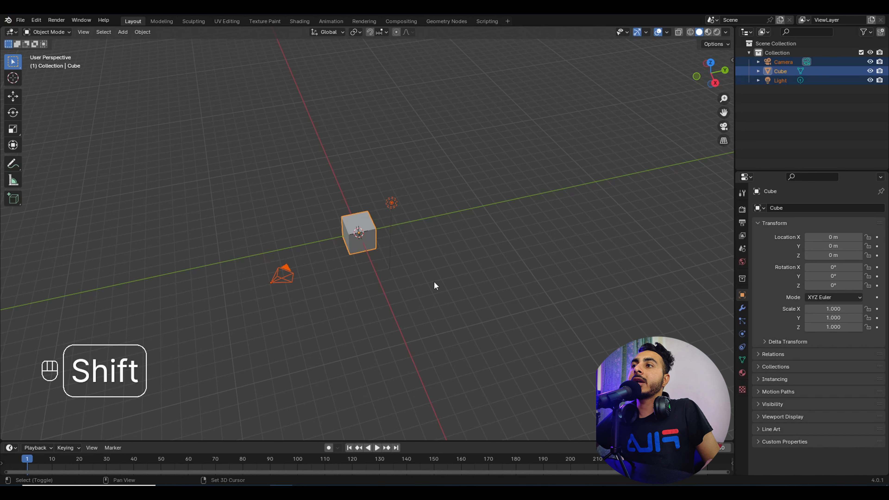
mouse_move(434, 282)
middle_mouse_down()
mouse_move(400, 267)
mouse_move(424, 276)
middle_mouse_up()
Step: Select the cube, Shift-add the light and camera, then press A to select everything
left_click(372, 248)
mouse_move(372, 248)
middle_mouse_down()
mouse_move(397, 259)
mouse_move(381, 238)
middle_mouse_up()
left_click(487, 135, "shift")
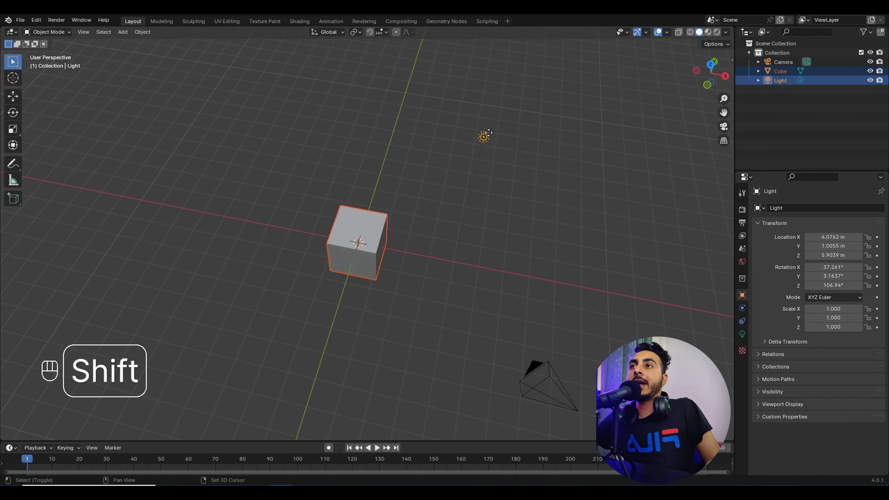
left_click(547, 366, "shift")
middle_click_drag(547, 365, 178, 75)
left_click(419, 228)
middle_click_drag(418, 228, 410, 270)
key("a")
key("a")
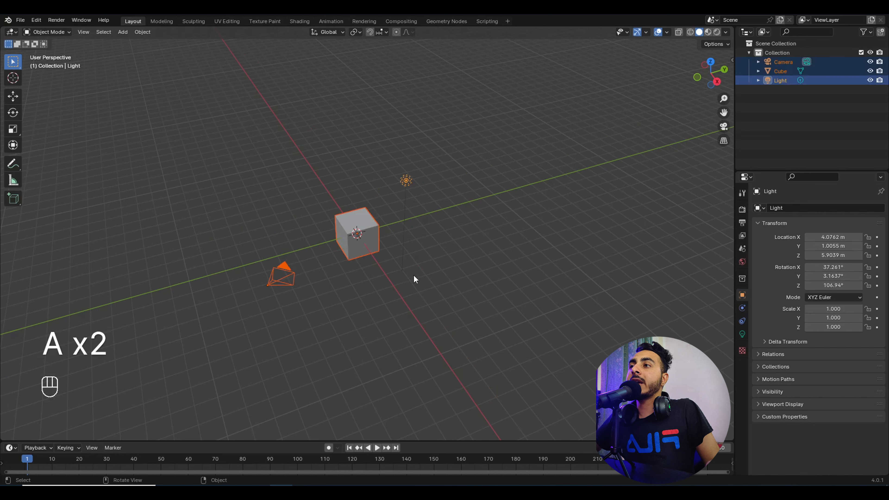
Step: Alternate A and Alt+A after clicking the cube, finishing with Alt+A so nothing is selected
key("alt+a")
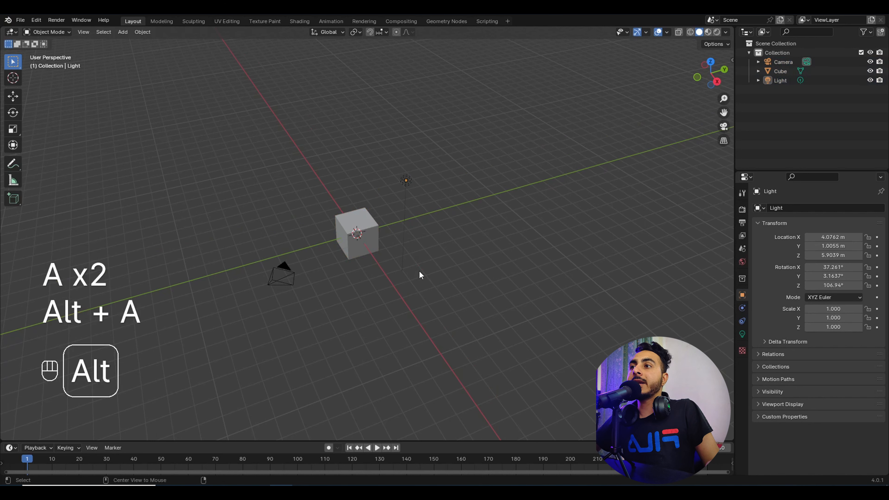
left_click(336, 226)
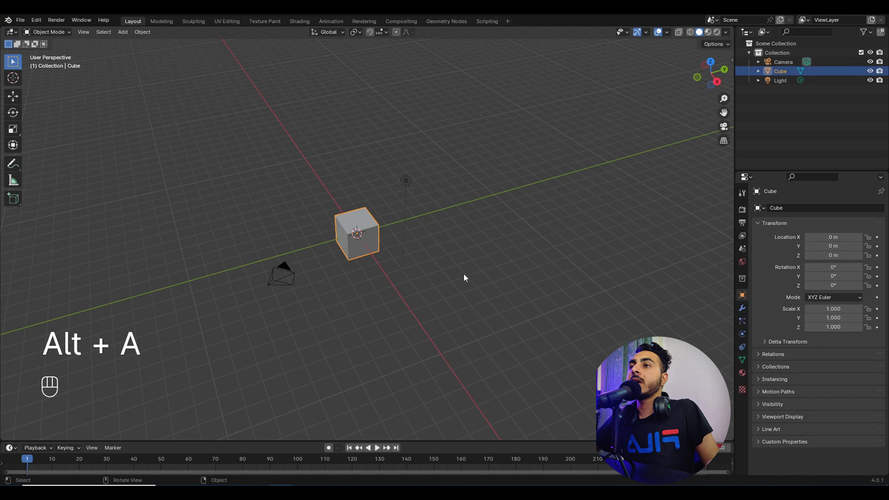
key("a")
key("a")
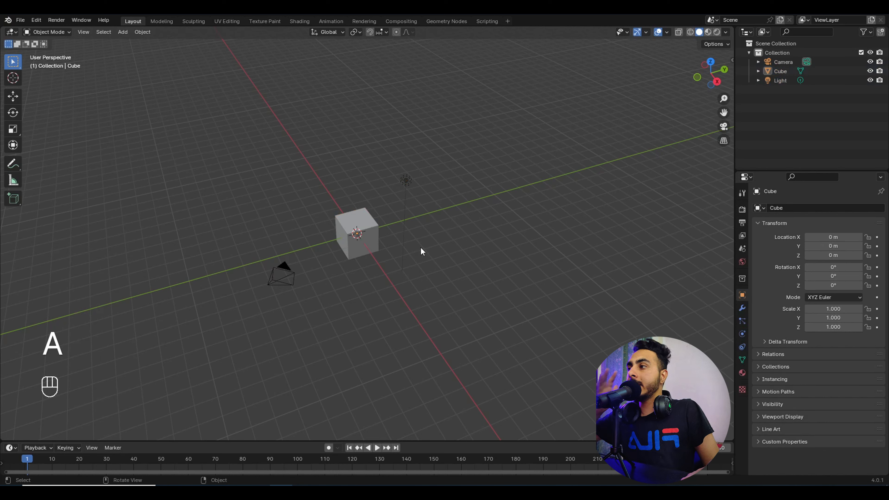
key("a")
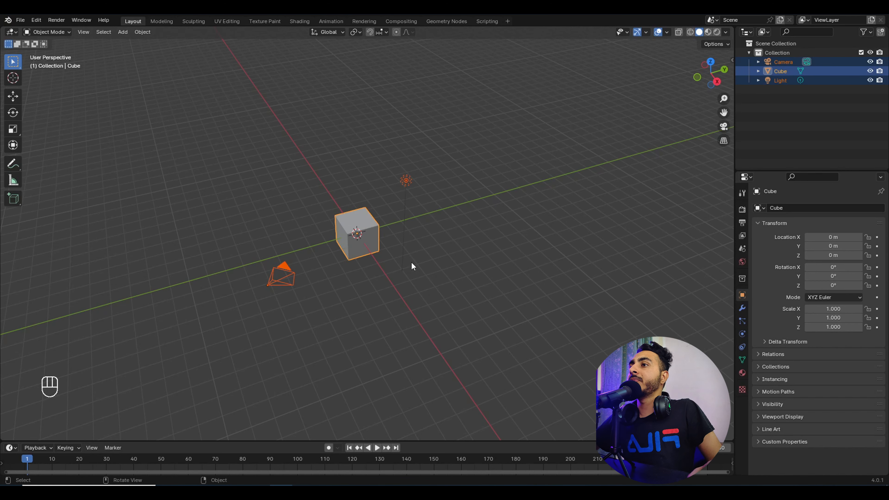
key("alt+a")
key("a")
middle_click_drag(490, 287, 431, 230)
key("alt+a")
middle_click_drag(347, 233, 367, 239)
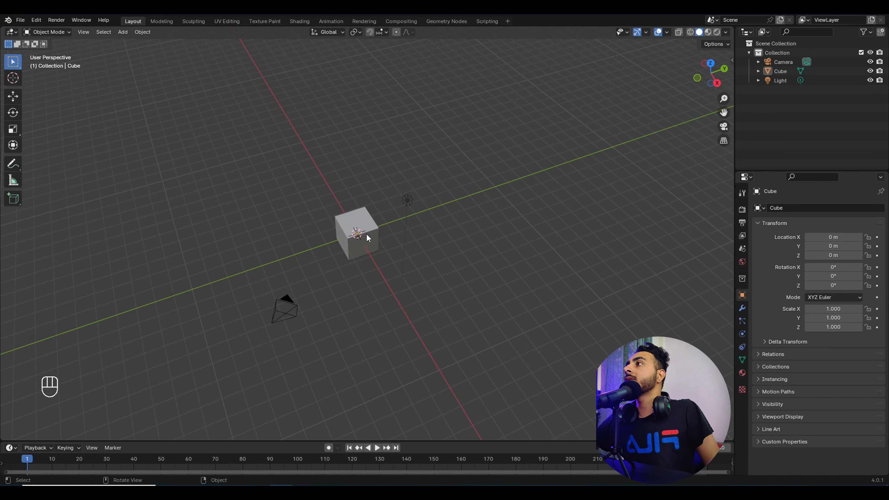
Step: Switch to the Select Box tool and box-select the camera, cube and light
left_click(18, 64)
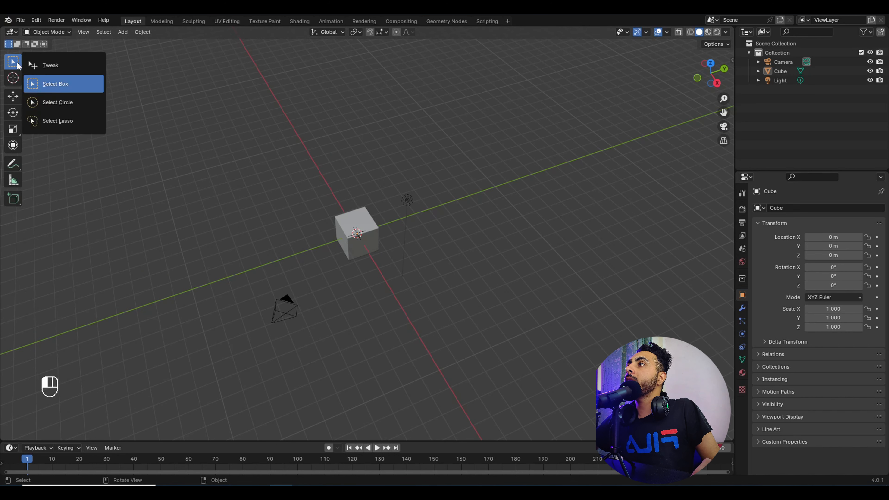
left_click(64, 85)
left_click_drag(209, 152, 503, 347)
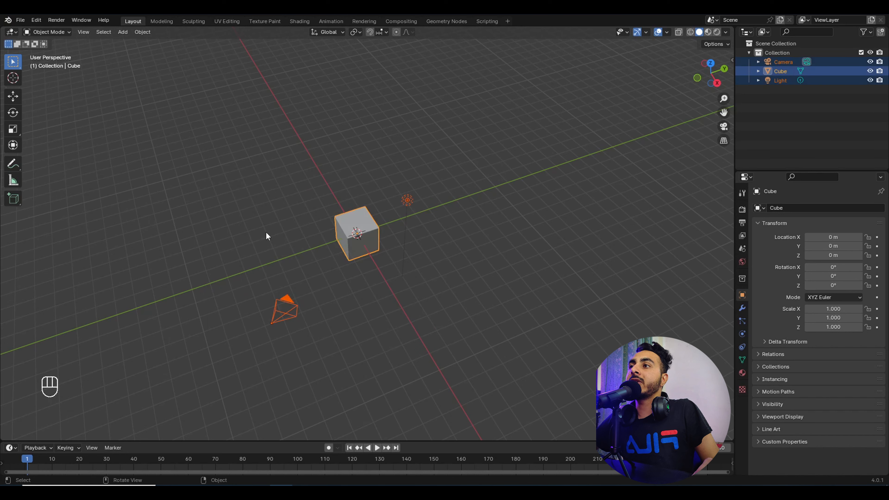
left_click(340, 273)
left_click_drag(269, 164, 537, 353)
Step: Use Ctrl+drag to subtract objects from the selection, then box-select all three again
left_click_drag(135, 122, 408, 360)
left_click(200, 144)
left_click_drag(201, 142, 420, 349)
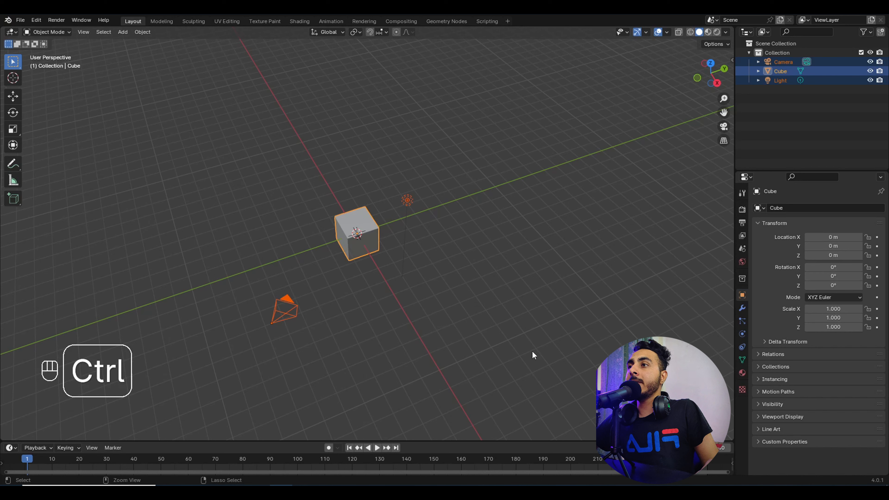
left_click_drag(549, 355, 320, 137, "ctrl")
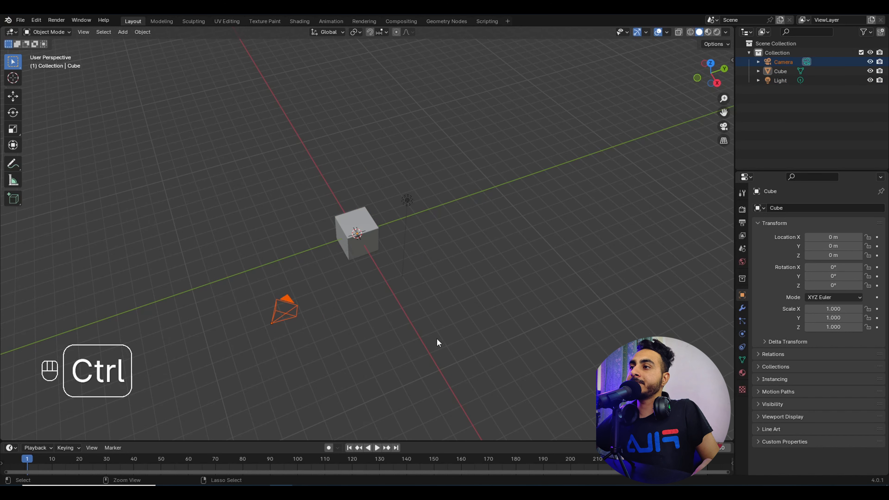
left_click_drag(436, 346, 267, 291, "ctrl")
left_click_drag(236, 145, 581, 413)
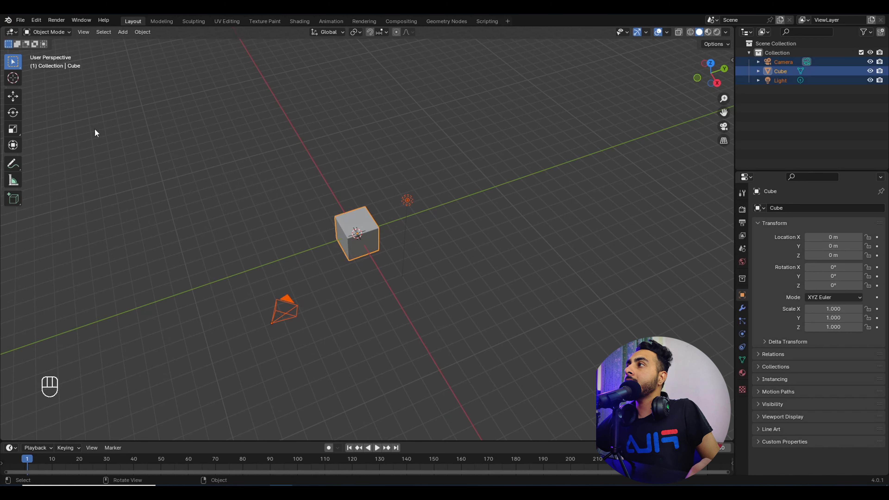
left_click_drag(19, 63, 82, 102)
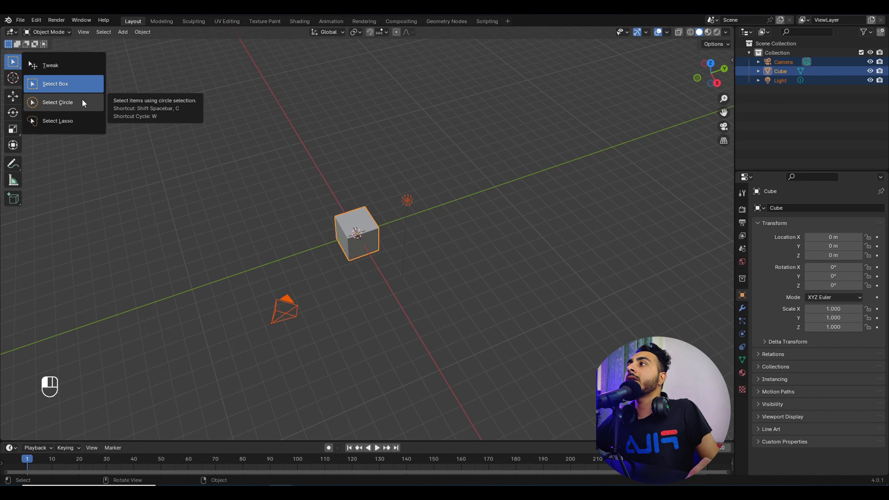
Step: Switch to Select Circle and paint selections over the cube and light, then clear them
left_click(82, 102)
left_click(299, 219)
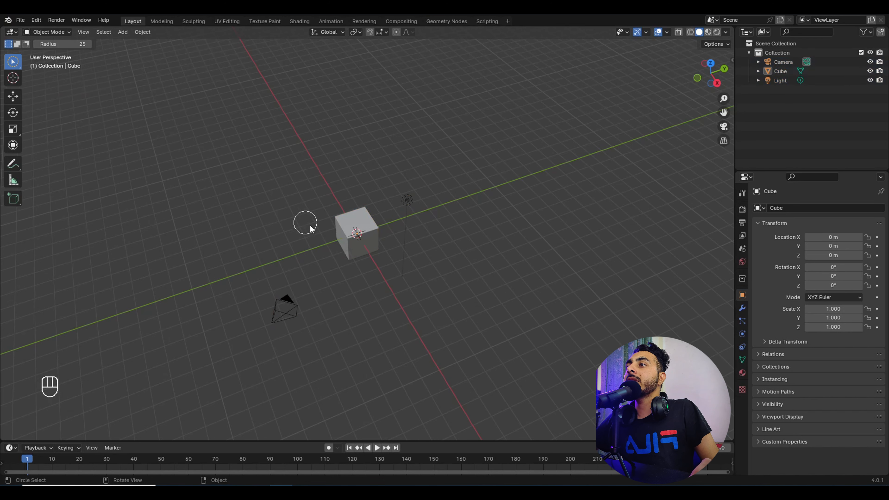
left_click(359, 213)
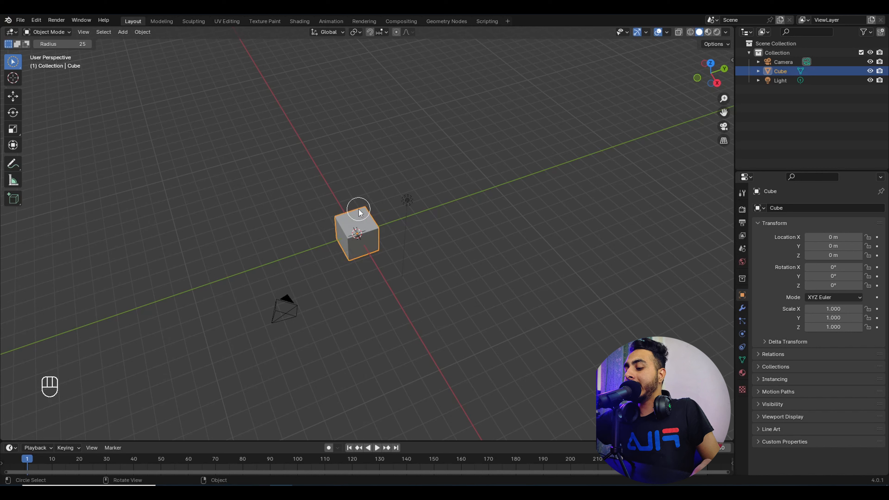
key("bracketright")
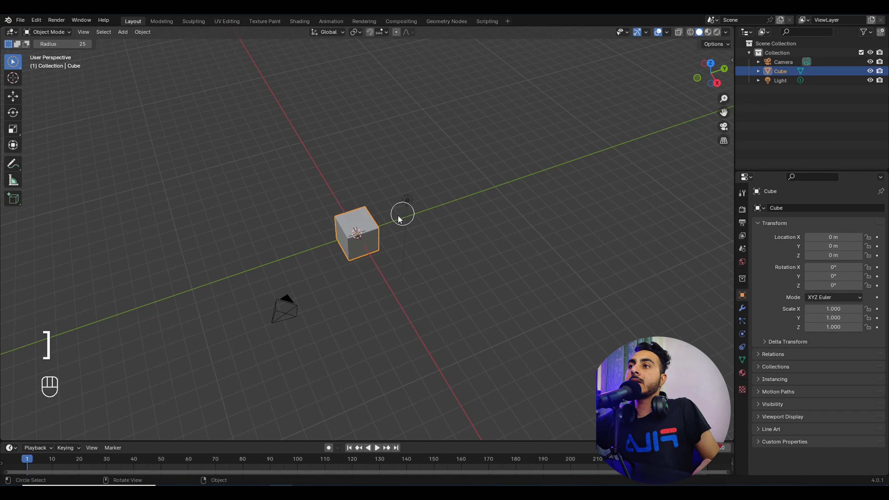
mouse_move(400, 218)
left_mouse_down()
mouse_move(360, 207)
mouse_move(452, 180)
left_mouse_up()
left_click(453, 182)
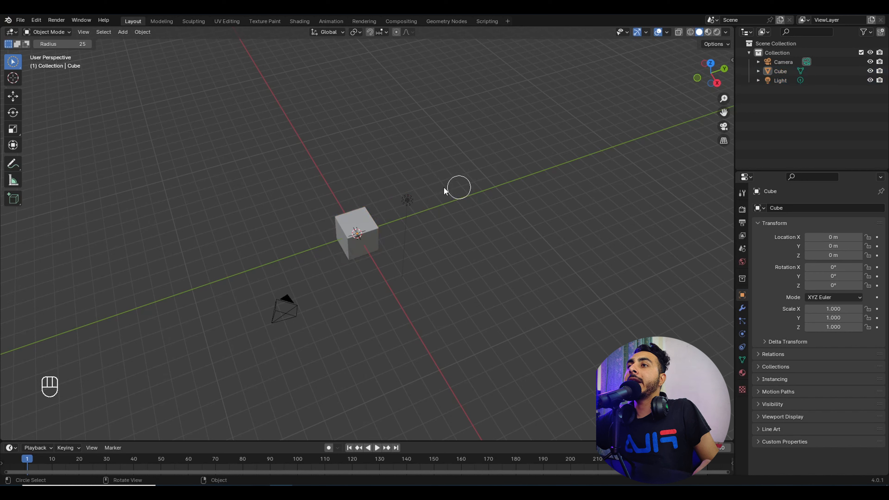
mouse_move(340, 181)
left_mouse_down()
mouse_move(377, 224)
mouse_move(399, 213)
mouse_move(360, 233)
left_mouse_up()
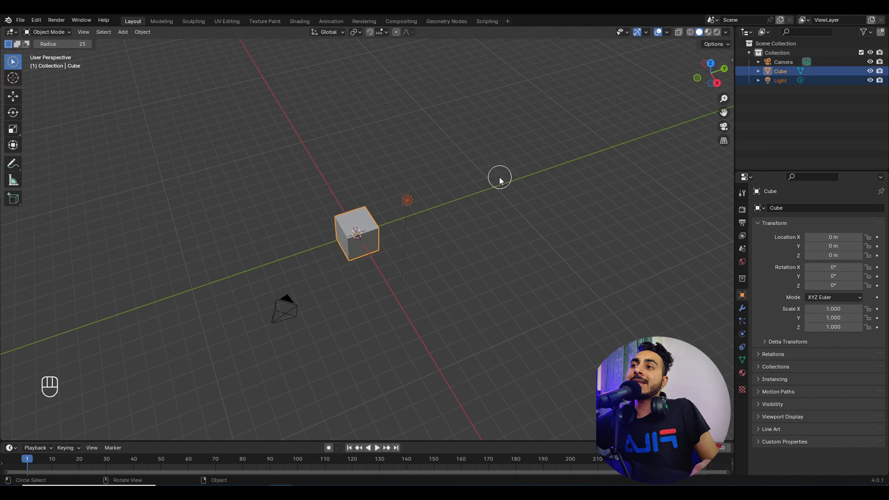
left_click(502, 165)
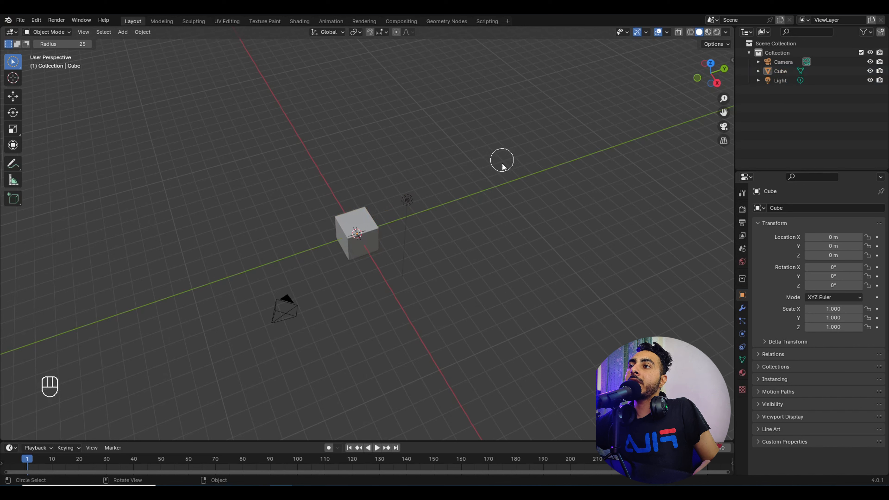
key("bracketright")
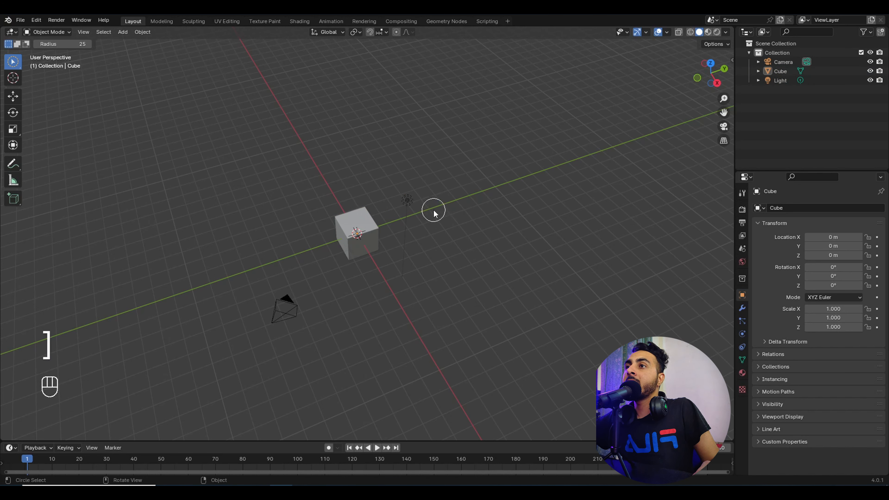
Step: Use C circle select, resizing the brush with the wheel, to grab the cube and light
key("c")
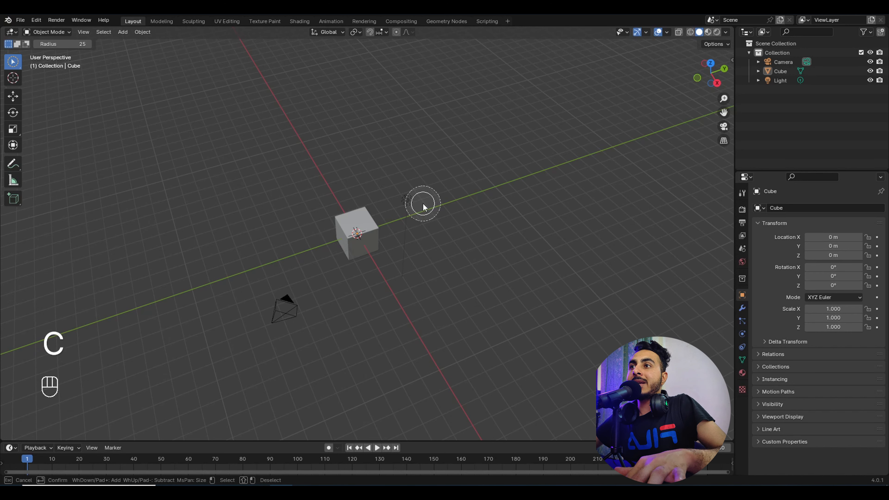
scroll(423, 204, "down", 5)
scroll(423, 204, "down", 2)
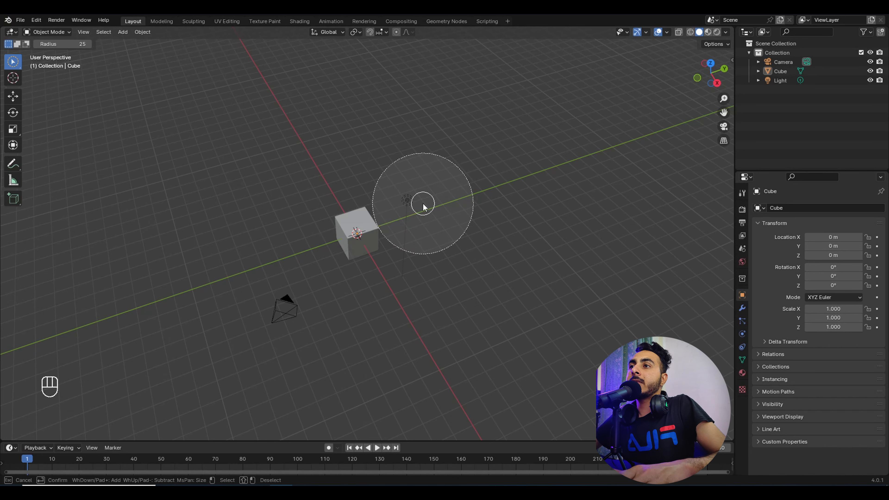
scroll(422, 203, "up", 4)
scroll(422, 204, "down", 1)
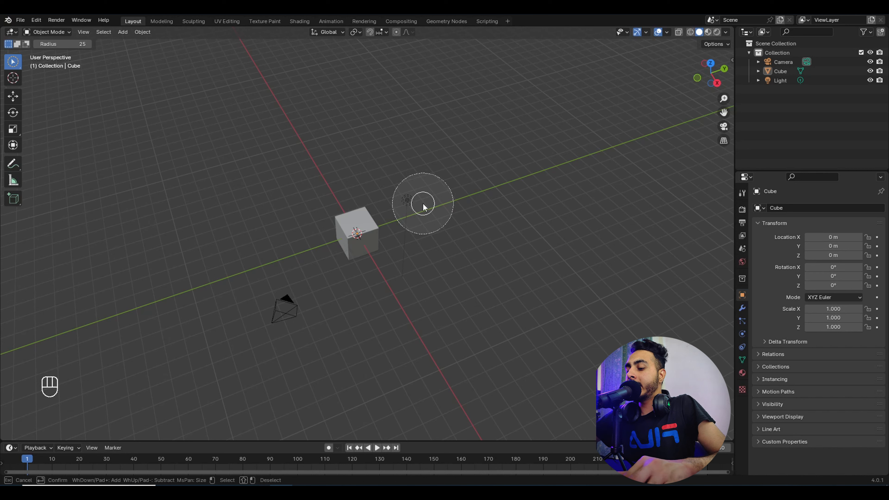
scroll(423, 203, "up", 3)
scroll(422, 204, "down", 3)
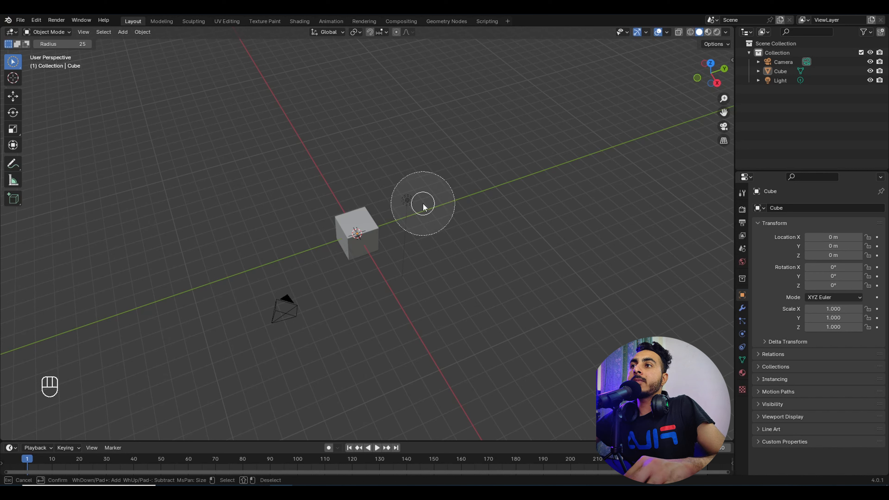
scroll(422, 204, "down", 4)
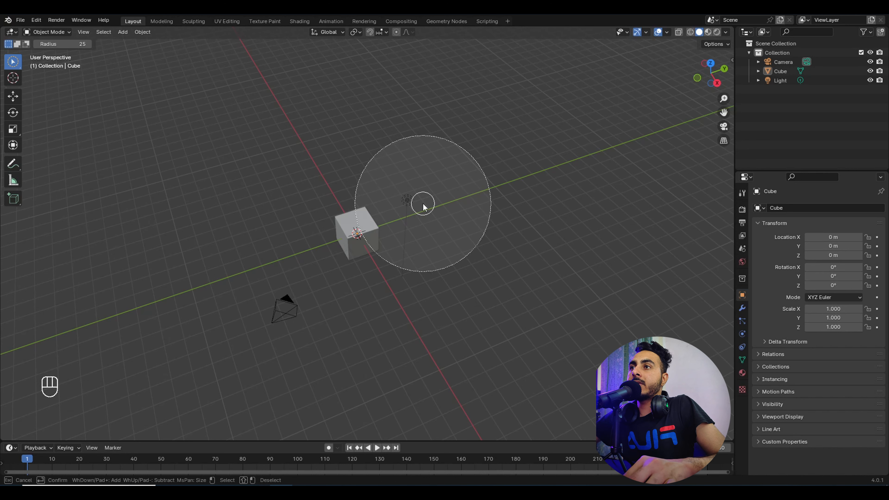
scroll(423, 204, "up", 3)
scroll(383, 242, "down", 3)
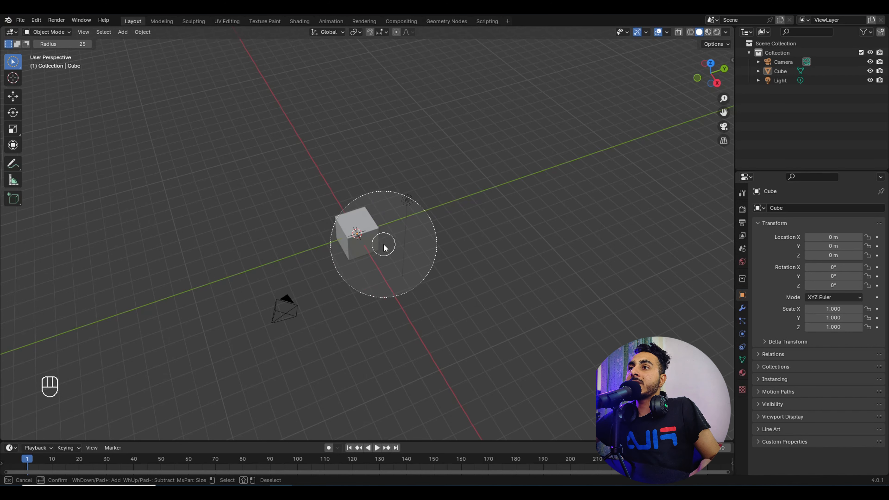
left_click(382, 199)
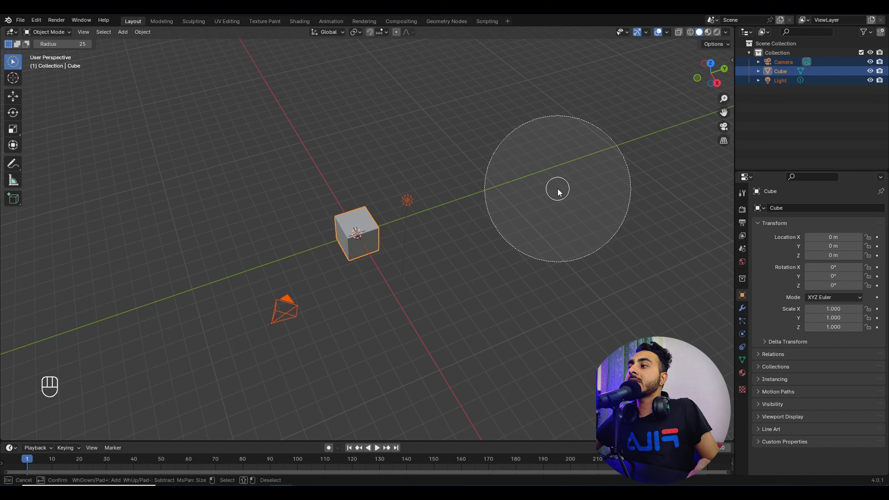
key("Escape")
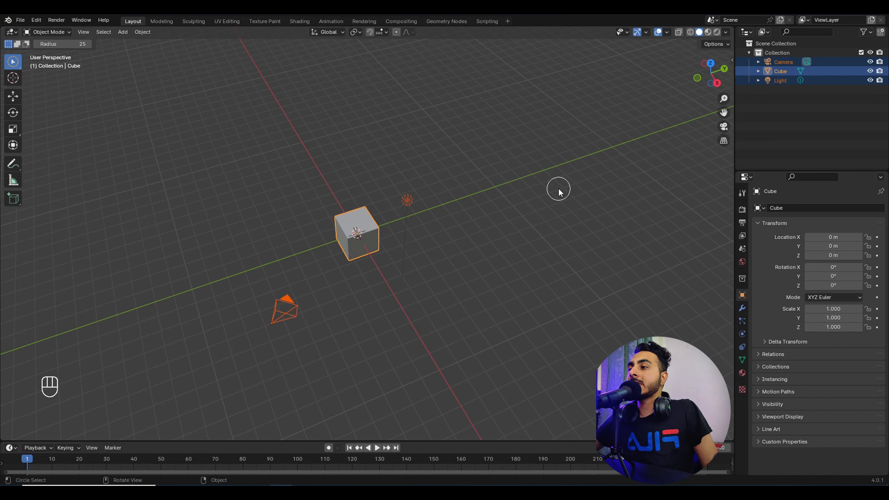
Step: Select all with Tweak, then re-enable Select Circle and circle-select the light, cube and camera
left_click(45, 73)
left_click_drag(15, 58, 49, 82)
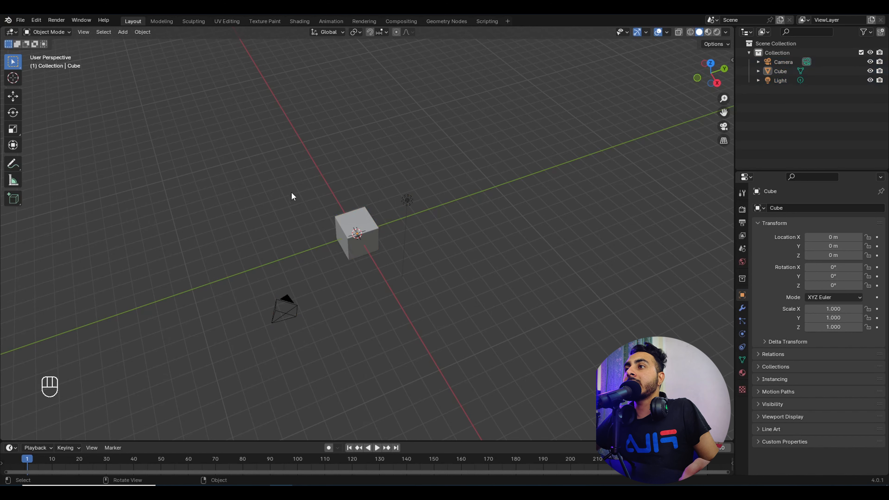
key("a")
middle_click_drag(288, 226, 282, 175)
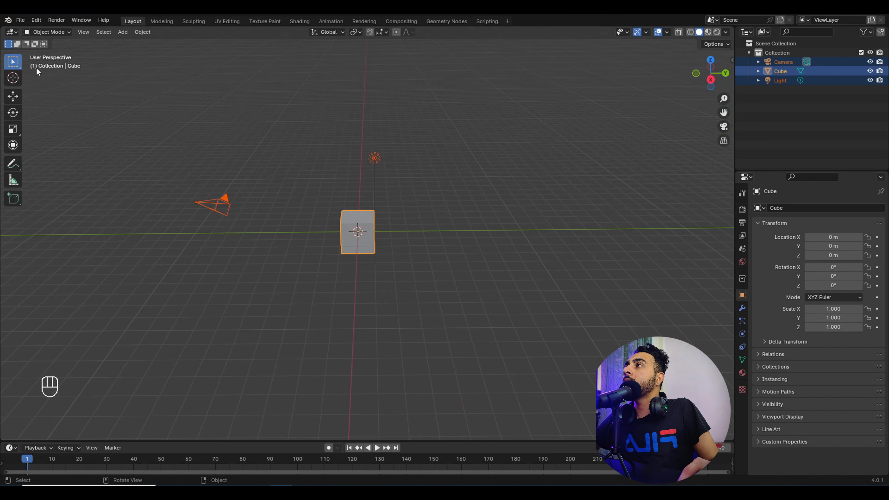
left_click_drag(13, 62, 62, 99)
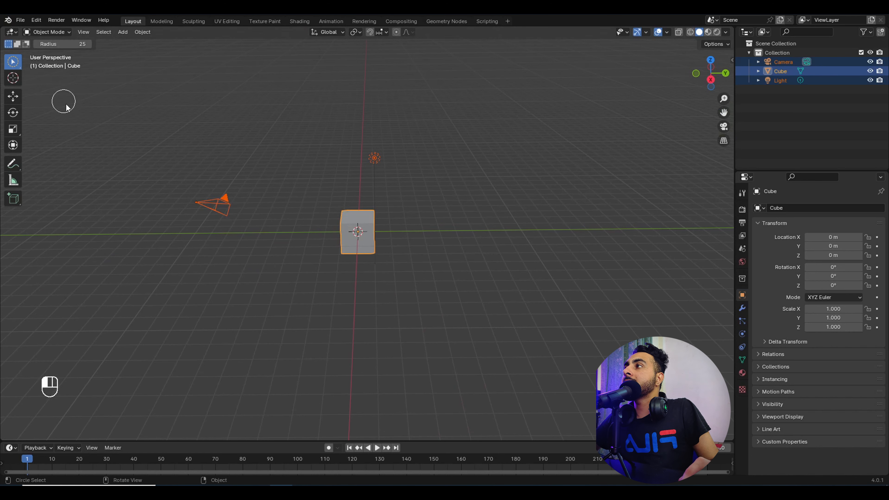
middle_click_drag(403, 216, 415, 242)
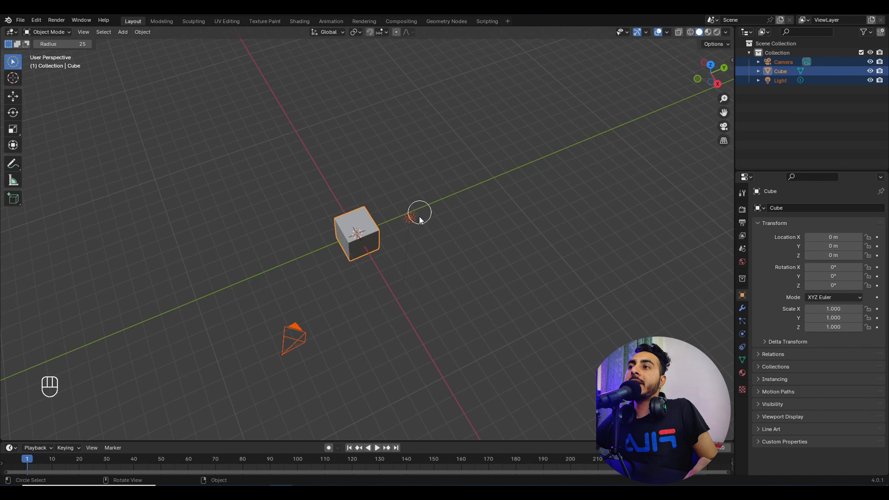
mouse_move(419, 216)
left_mouse_down()
mouse_move(338, 254)
mouse_move(403, 227)
mouse_move(381, 285)
mouse_move(395, 285)
left_mouse_up()
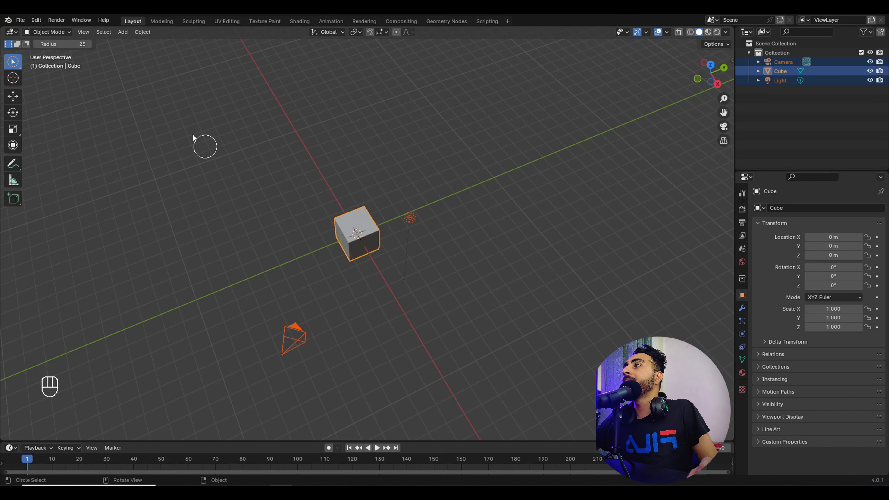
Step: Switch back to Select Box and box-select the camera, cube and light
left_click_drag(13, 61, 70, 87)
left_click(468, 225)
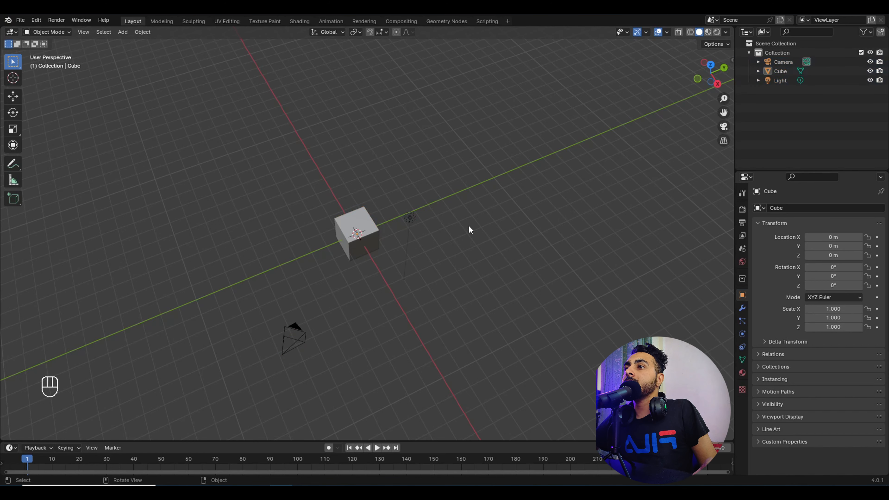
middle_click_drag(468, 225, 454, 218)
scroll(385, 207, "down", 2)
left_click_drag(226, 163, 462, 312)
scroll(388, 229, "up", 3)
Step: Shift-click the cube, light and camera in turn to change which object is active
left_click(371, 232, "shift")
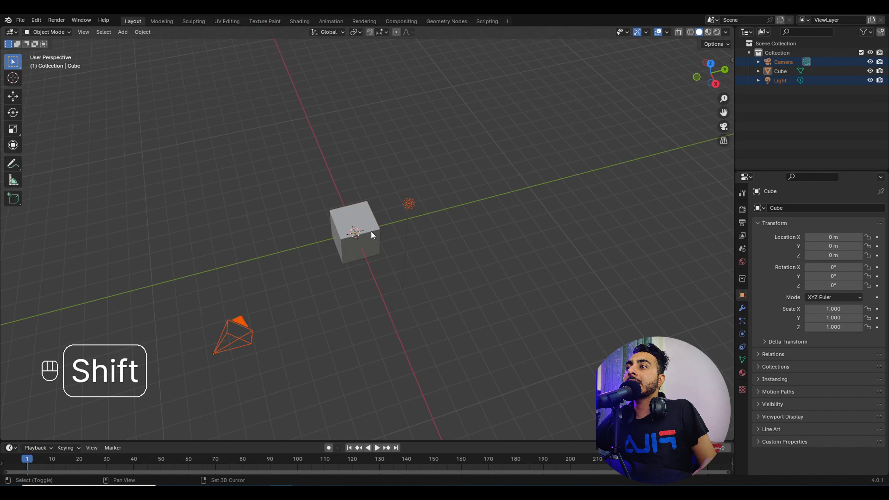
left_click(405, 207, "shift")
left_click(371, 228, "shift")
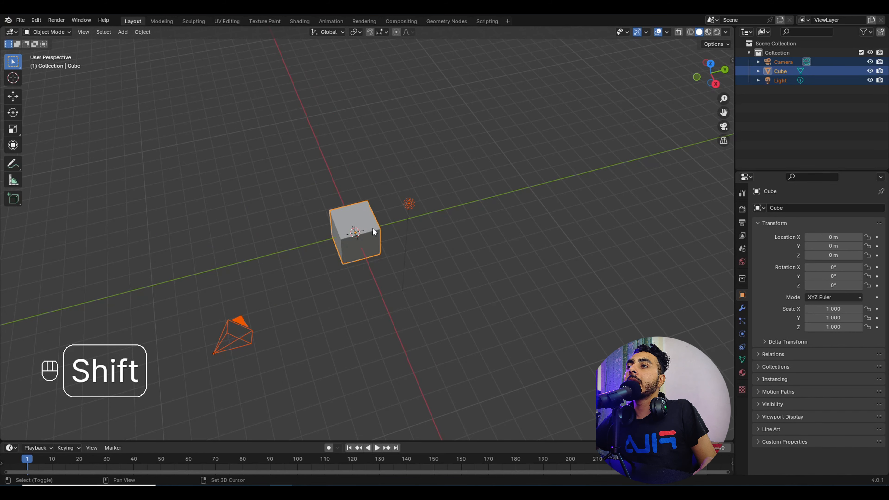
left_click(247, 332, "shift")
middle_click_drag(247, 331, 369, 284)
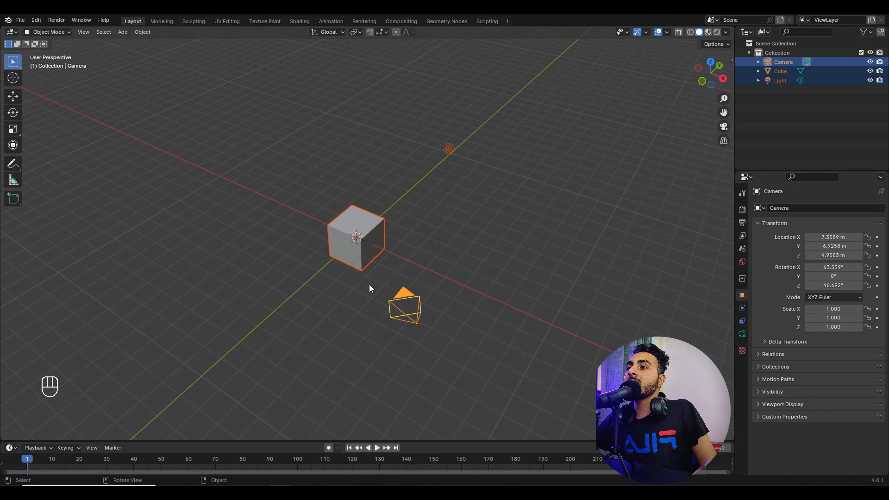
left_click(373, 260, "shift")
left_click(451, 152, "shift")
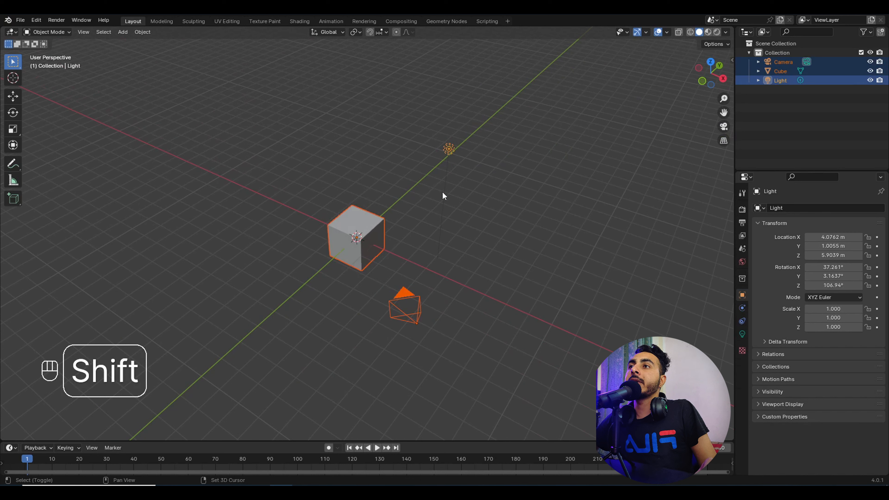
left_click(361, 261, "shift")
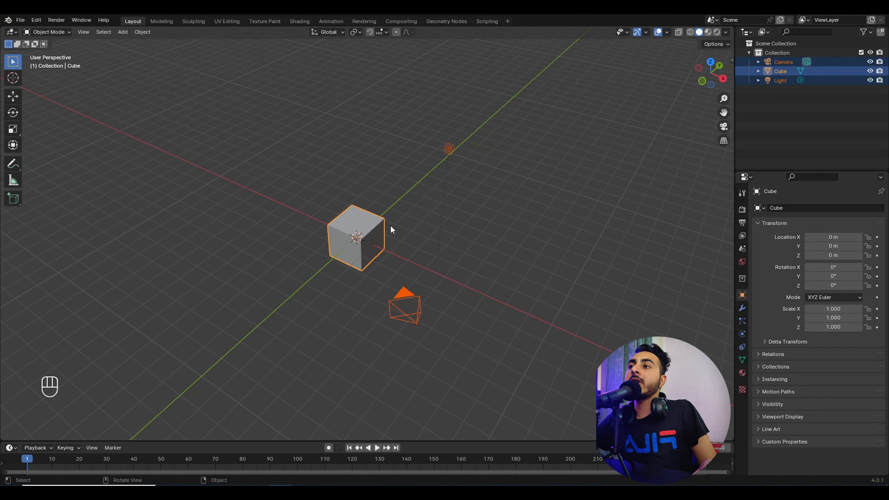
Step: Select the cube, then the camera, box-select all three and switch the active object
left_click(379, 237)
left_click(407, 294)
left_click_drag(308, 88, 501, 320)
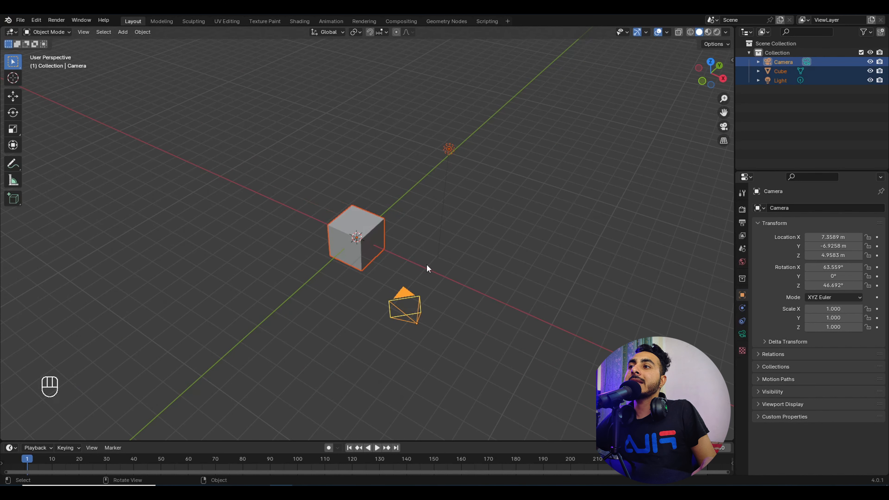
left_click(379, 238, "shift")
left_click(407, 297, "shift")
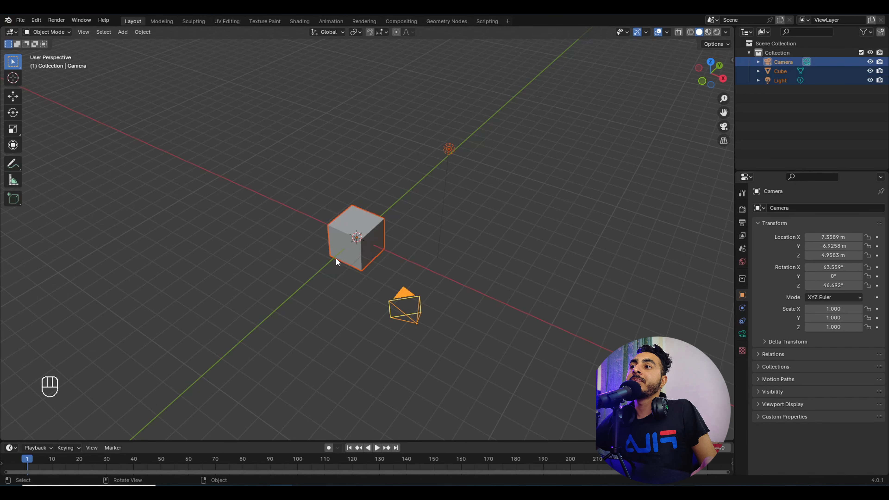
middle_click_drag(336, 259, 334, 270)
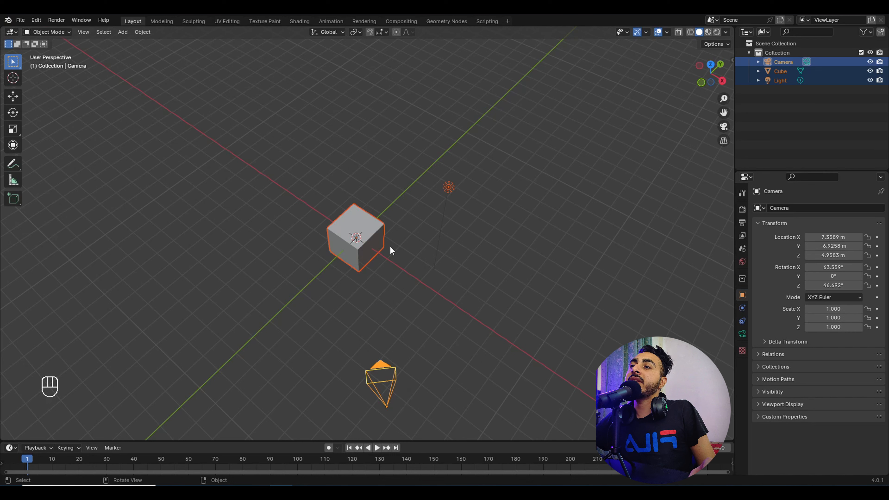
Step: Make the cube active, then clear and box-select the camera, cube and light again
left_click(372, 234, "shift")
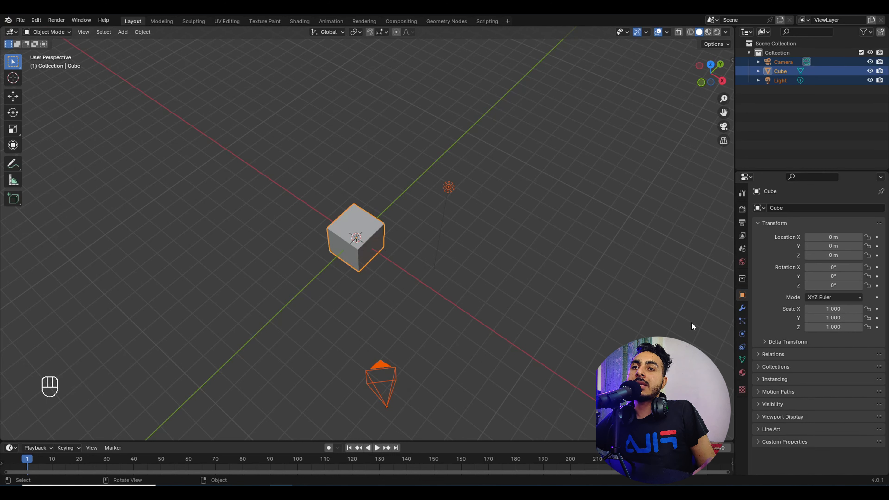
mouse_move(209, 114)
left_mouse_down()
mouse_move(275, 161)
mouse_move(470, 389)
left_mouse_up()
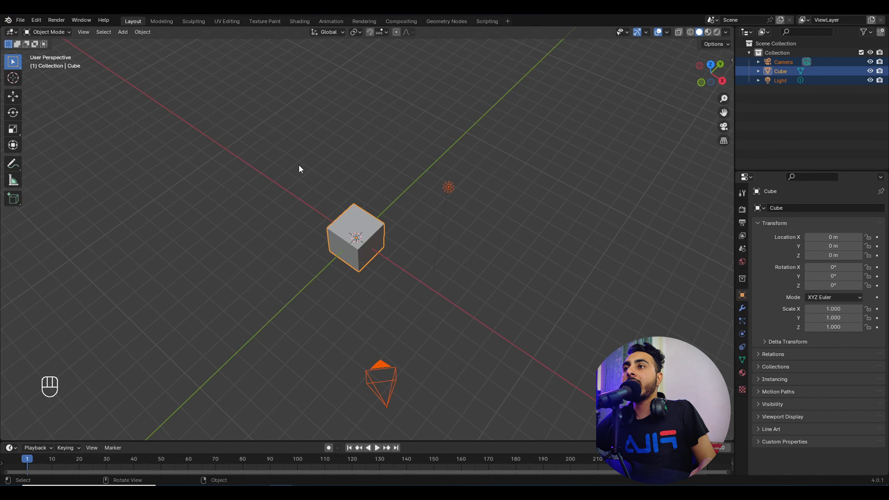
scroll(365, 189, "down", 3)
left_click(208, 126)
left_click_drag(207, 126, 462, 328)
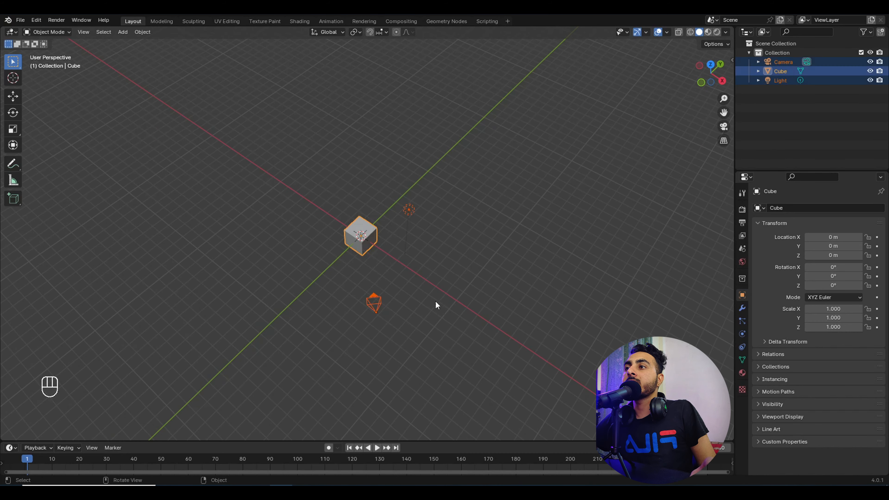
middle_click_drag(397, 255, 316, 212)
Step: Deselect all objects and pick Select Lasso from the toolbar's select tool flyout
left_click(367, 202)
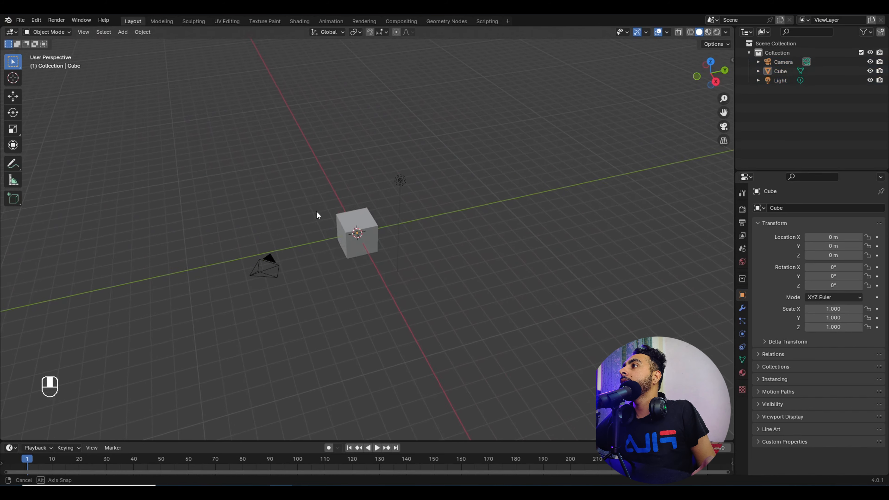
left_click(12, 65)
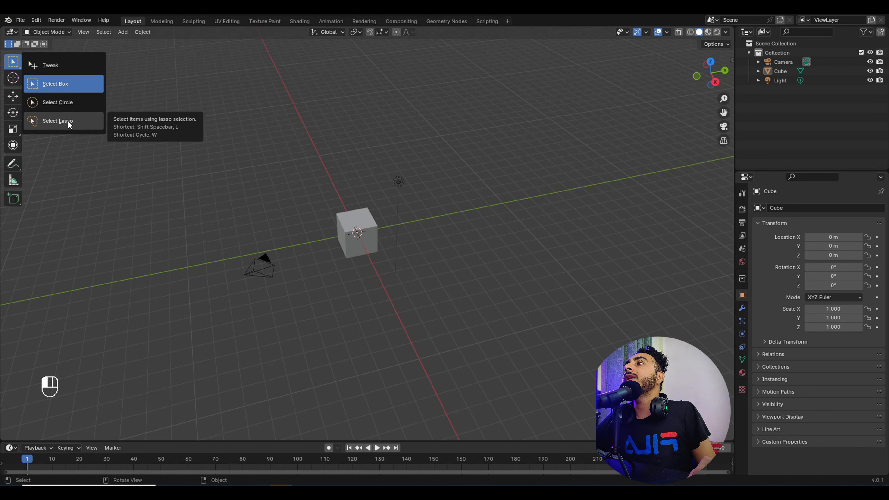
left_click(67, 120)
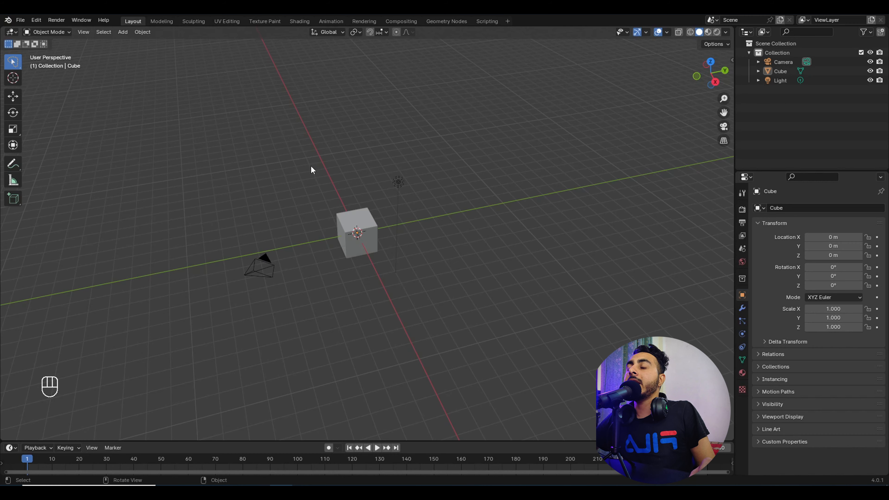
middle_click_drag(311, 165, 384, 141)
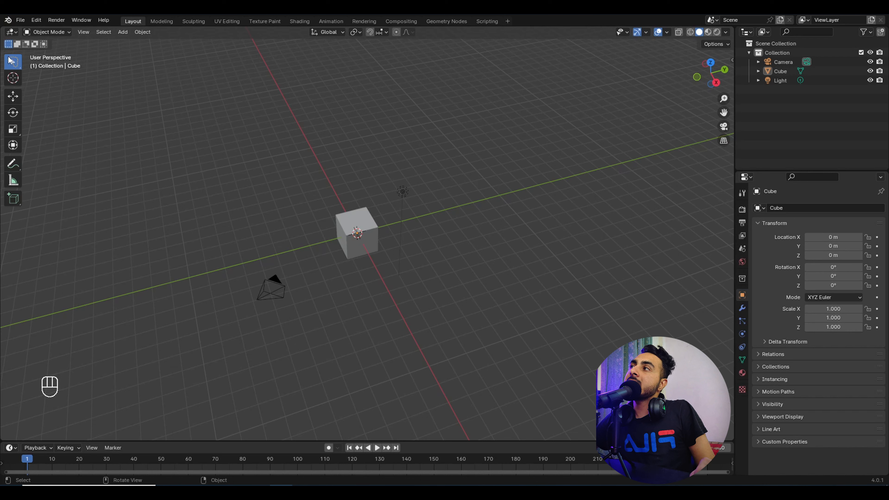
Step: Switch to lasso select and lasso around the cube, light and camera, removing the camera and deselecting
left_click_drag(12, 62, 63, 116)
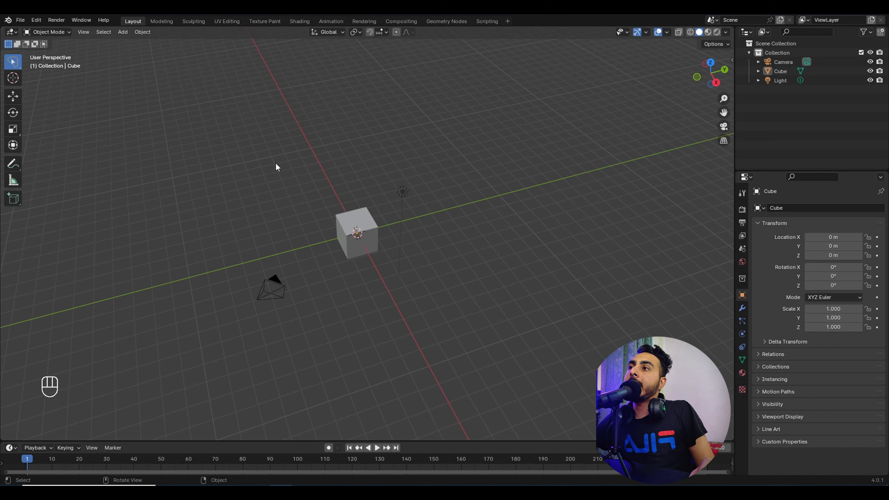
mouse_move(287, 134)
left_mouse_down()
mouse_move(294, 223)
mouse_move(511, 332)
mouse_move(292, 102)
mouse_move(155, 331)
mouse_move(411, 31)
mouse_move(115, 157)
left_mouse_up()
mouse_move(179, 146)
left_mouse_down("ctrl")
mouse_move(325, 338)
mouse_move(266, 150)
left_mouse_up("ctrl")
mouse_move(218, 136)
left_mouse_down()
mouse_move(223, 394)
mouse_move(260, 355)
mouse_move(135, 348)
mouse_move(139, 275)
left_mouse_up()
mouse_move(147, 176)
left_mouse_down()
mouse_move(112, 329)
mouse_move(383, 326)
mouse_move(323, 263)
mouse_move(489, 283)
mouse_move(419, 135)
mouse_move(294, 191)
mouse_move(266, 186)
left_mouse_up()
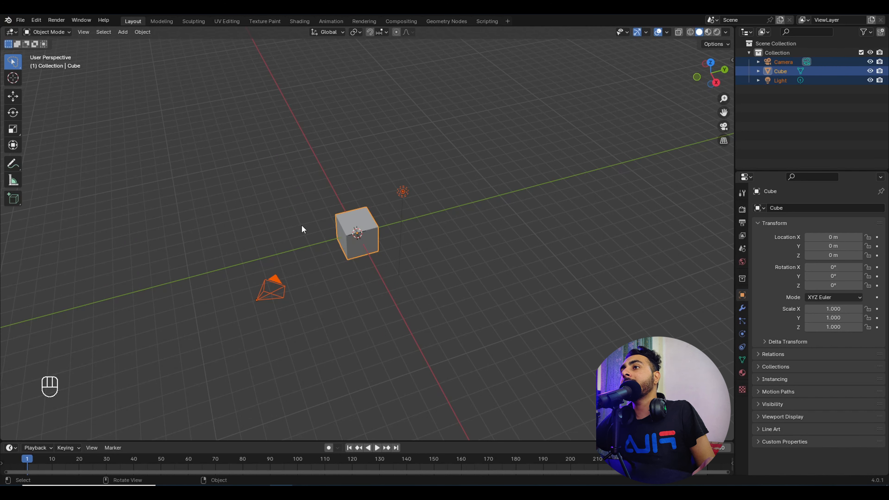
left_click(293, 244)
mouse_move(300, 94)
left_mouse_down()
mouse_move(314, 282)
mouse_move(495, 304)
mouse_move(502, 189)
mouse_move(420, 163)
mouse_move(357, 174)
mouse_move(427, 170)
mouse_move(415, 300)
mouse_move(344, 284)
mouse_move(313, 243)
mouse_move(312, 160)
left_mouse_up()
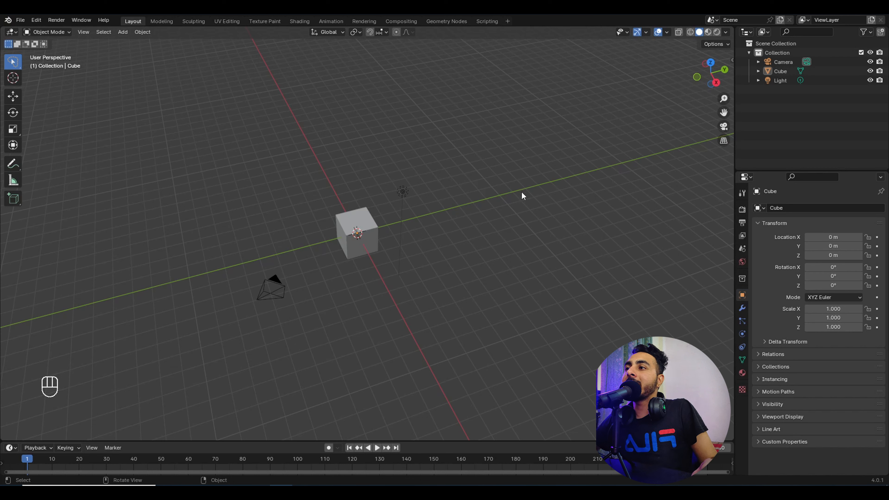
mouse_move(247, 259)
left_mouse_down()
mouse_move(244, 287)
mouse_move(309, 282)
mouse_move(303, 271)
left_mouse_up()
left_click(358, 321)
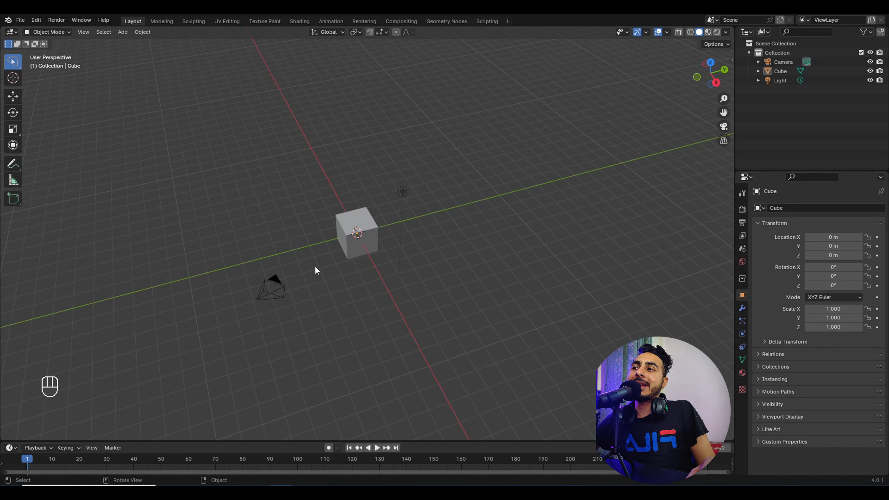
mouse_move(263, 201)
left_mouse_down()
mouse_move(401, 362)
mouse_move(387, 350)
mouse_move(285, 345)
mouse_move(243, 257)
mouse_move(259, 207)
mouse_move(205, 297)
mouse_move(344, 296)
mouse_move(287, 261)
mouse_move(229, 268)
mouse_move(227, 276)
left_mouse_up()
mouse_move(212, 219)
left_mouse_down()
mouse_move(208, 266)
mouse_move(426, 96)
mouse_move(451, 126)
mouse_move(391, 197)
mouse_move(431, 294)
mouse_move(437, 277)
left_mouse_up()
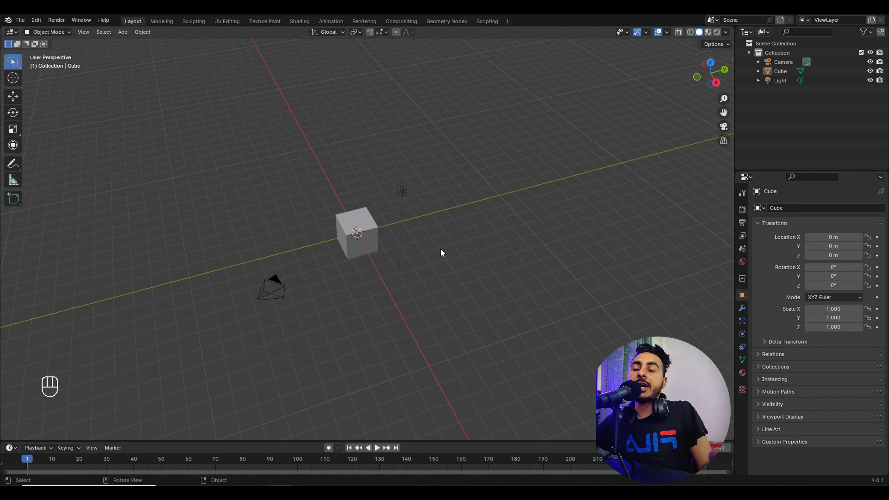
Step: Lasso-add the cube, light and camera with Shift, then lasso-subtract them with Ctrl until nothing remains selected
mouse_move(261, 111)
left_mouse_down()
mouse_move(248, 208)
mouse_move(368, 126)
left_mouse_up()
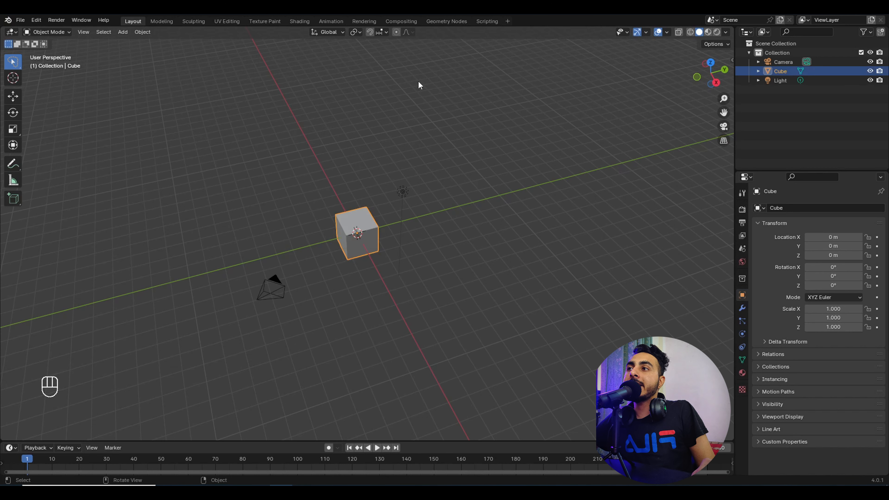
mouse_move(244, 127)
left_mouse_down()
mouse_move(213, 258)
mouse_move(520, 220)
mouse_move(403, 232)
mouse_move(294, 383)
mouse_move(192, 351)
left_mouse_up()
mouse_move(232, 210)
left_mouse_down()
mouse_move(406, 391)
mouse_move(204, 258)
mouse_move(176, 201)
left_mouse_up()
mouse_move(320, 168)
left_mouse_down()
mouse_move(526, 269)
mouse_move(312, 232)
left_mouse_up()
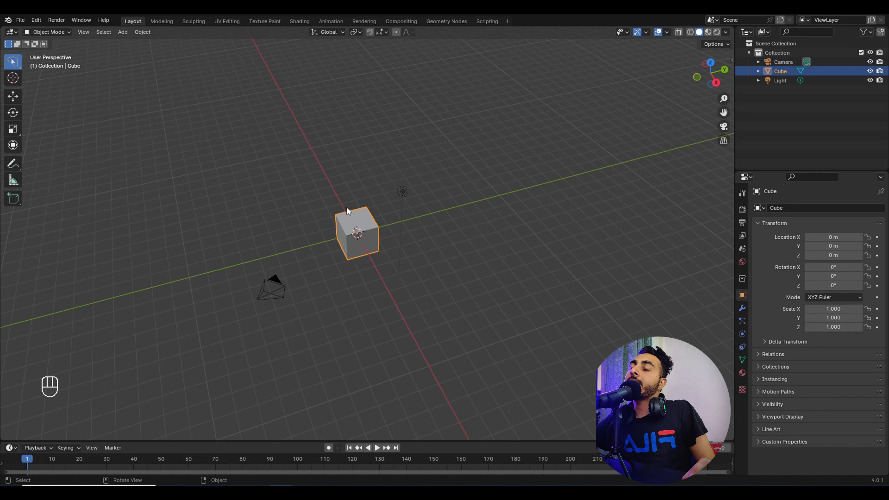
mouse_move(239, 104)
left_mouse_down("shift")
mouse_move(283, 221)
mouse_move(359, 133)
left_mouse_up("shift")
mouse_move(239, 142)
left_mouse_down("shift")
mouse_move(436, 432)
mouse_move(229, 219)
left_mouse_up("shift")
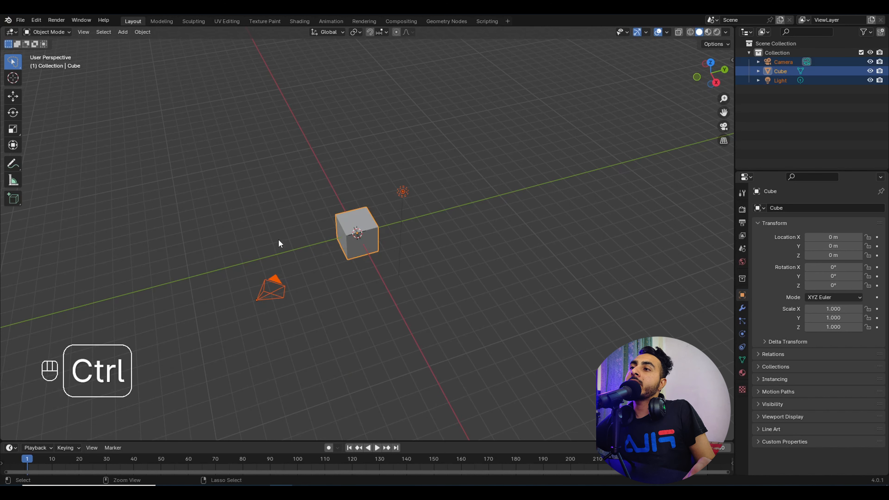
mouse_move(280, 243)
left_mouse_down("ctrl")
mouse_move(376, 322)
mouse_move(344, 157)
left_mouse_up("ctrl")
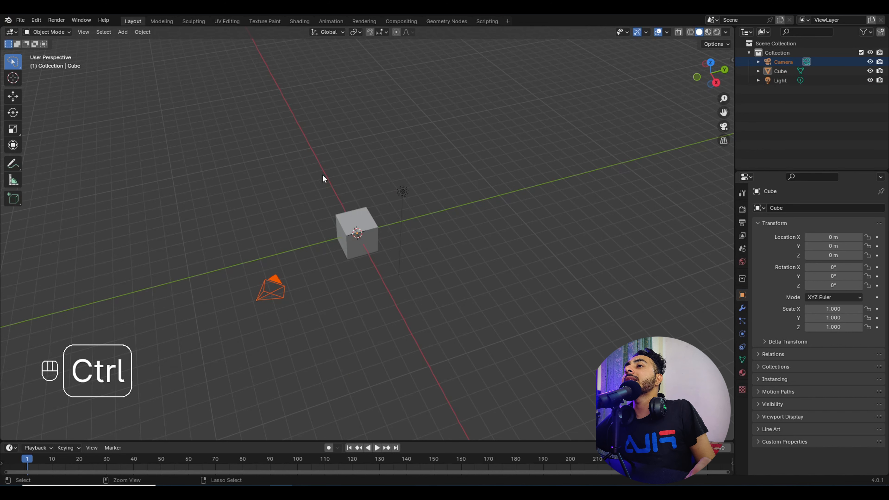
mouse_move(200, 130)
left_mouse_down()
mouse_move(499, 373)
mouse_move(111, 66)
left_mouse_up()
mouse_move(280, 126)
left_mouse_down("ctrl")
mouse_move(419, 308)
mouse_move(302, 127)
mouse_move(308, 80)
mouse_move(381, 366)
left_mouse_up("ctrl")
left_click_drag(308, 214, 397, 434, "ctrl")
mouse_move(320, 163)
left_mouse_down("ctrl")
mouse_move(233, 219)
mouse_move(231, 253)
left_mouse_up("ctrl")
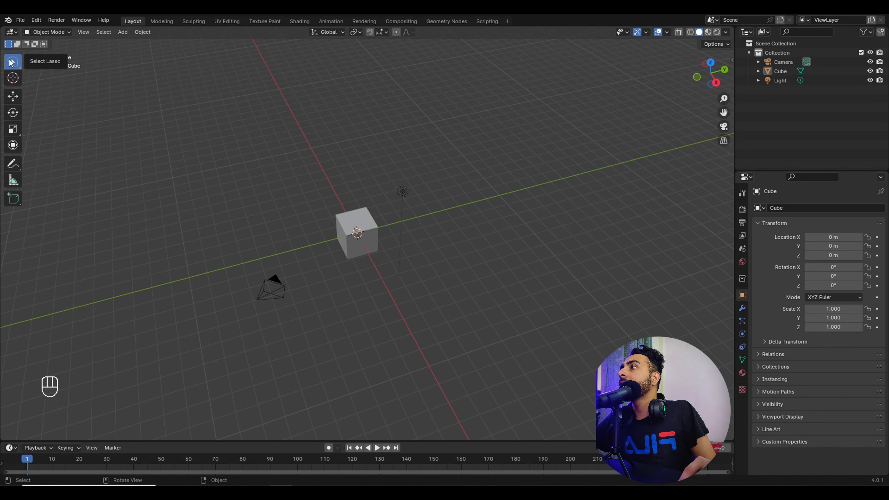
mouse_move(12, 62)
left_mouse_down()
mouse_move(125, 129)
mouse_move(19, 62)
mouse_move(55, 113)
mouse_move(51, 69)
mouse_move(60, 67)
mouse_move(57, 92)
left_mouse_up()
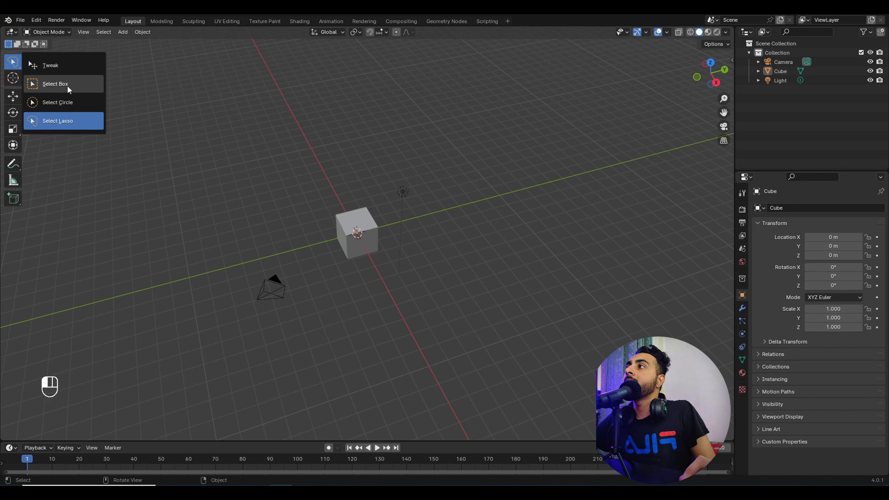
Step: Switch back to Select Box, box-select the camera, cube and light, then deselect everything
left_click(64, 87)
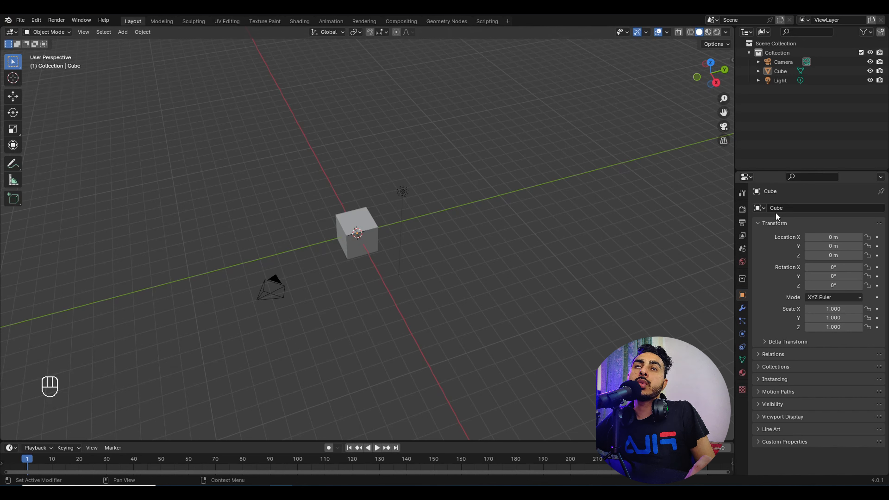
left_click(403, 191)
left_click_drag(240, 145, 496, 342)
left_click(478, 308)
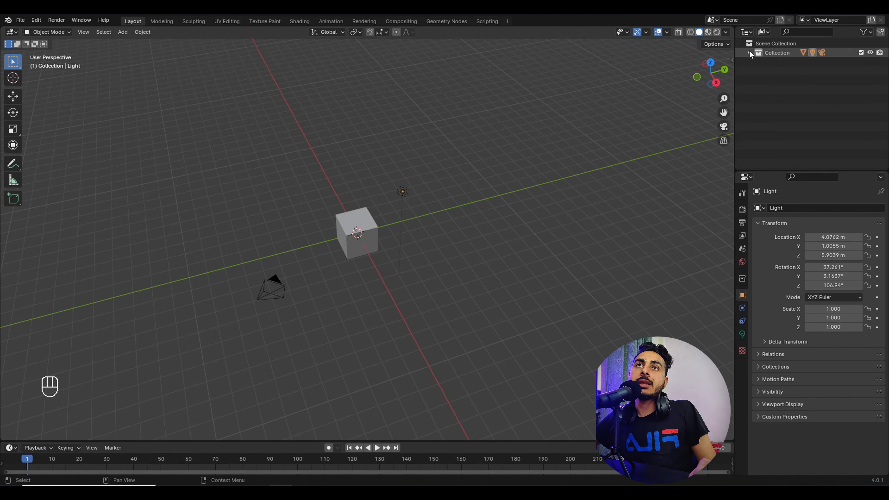
Step: Select the cube and duplicate it seven times with Shift+D, scattering copies up to Cube.007
middle_click_drag(219, 174, 229, 189)
left_click_drag(229, 187, 555, 402)
left_click(434, 339)
middle_click_drag(408, 304, 380, 281)
left_click(364, 246)
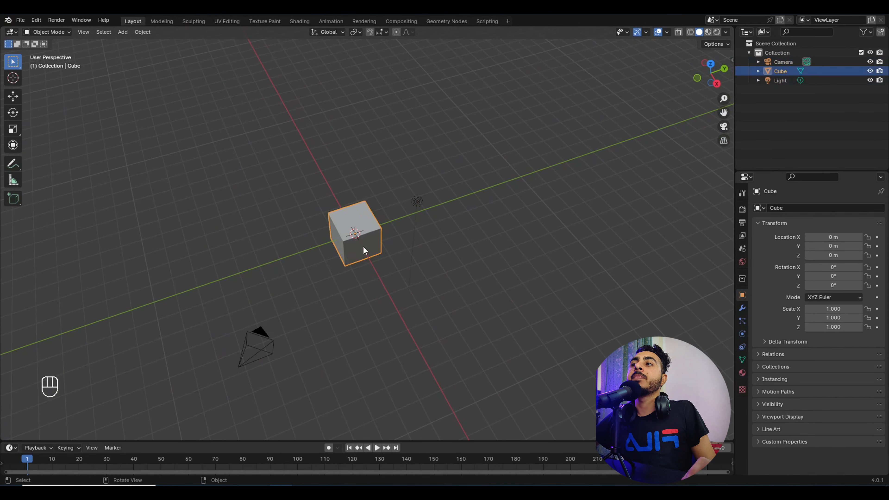
middle_click_drag(363, 245, 689, 177)
middle_click_drag(464, 224, 437, 249)
key("shift+d")
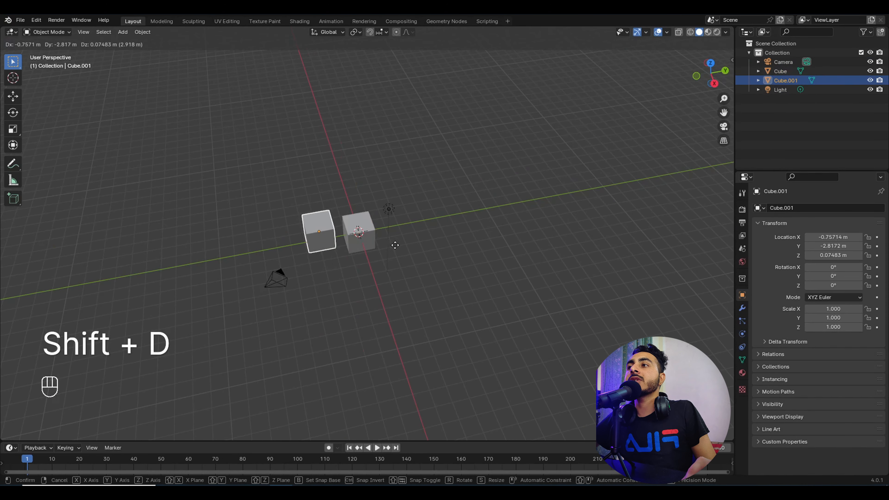
left_click(396, 246)
key("shift+d")
left_click(413, 191)
key("shift+d")
left_click(493, 210)
key("shift+d")
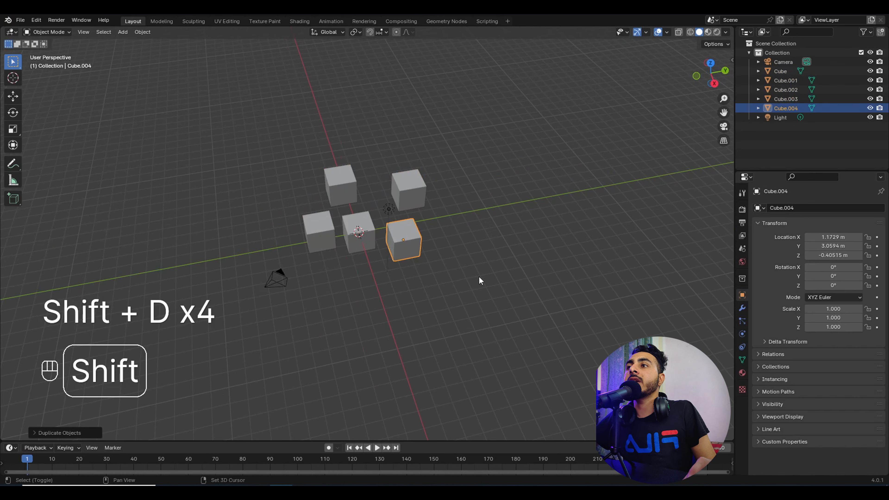
left_click(486, 287)
key("shift+d")
left_click(578, 333)
key("shift+d")
left_click(479, 391)
key("shift+d")
left_click(381, 299)
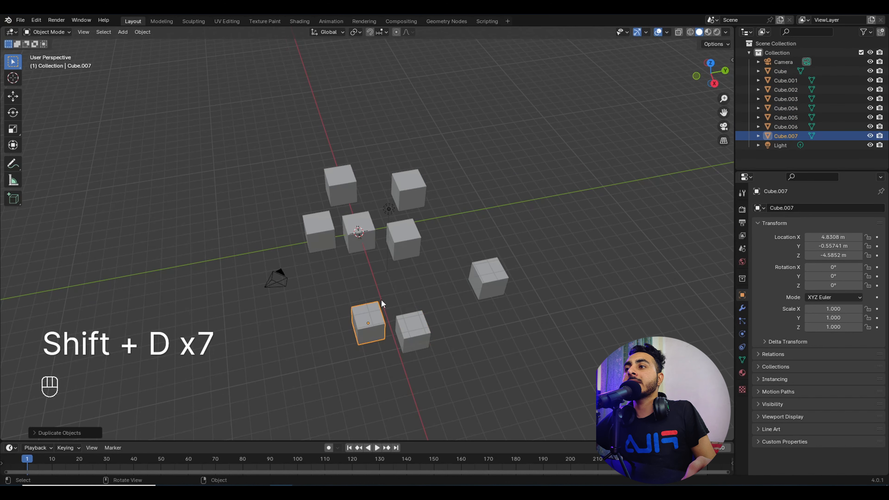
Step: Add a UV sphere, move it to the left, and duplicate it into six spheres nearby
key("shift+a")
mouse_move(350, 255)
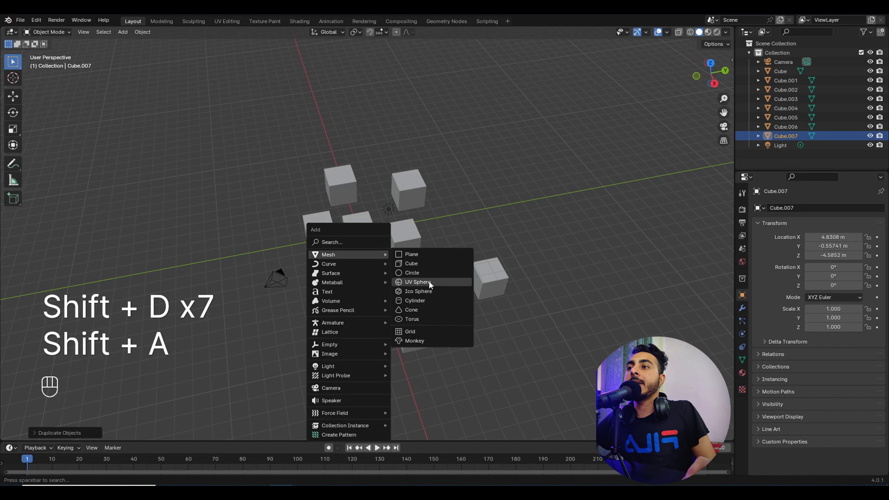
left_click(428, 280)
key("g")
left_click(341, 238)
key("shift+d")
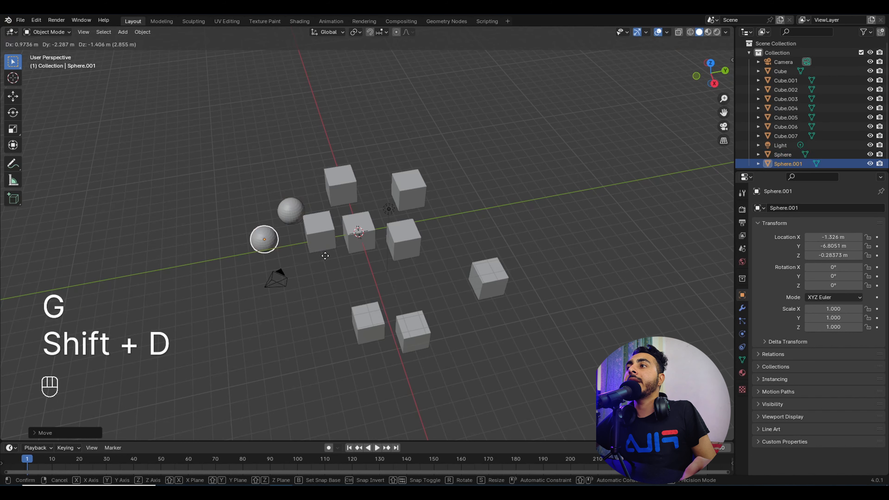
left_click(314, 267)
key("shift+d")
left_click(279, 238)
key("shift+d")
left_click(355, 173)
key("shift+d")
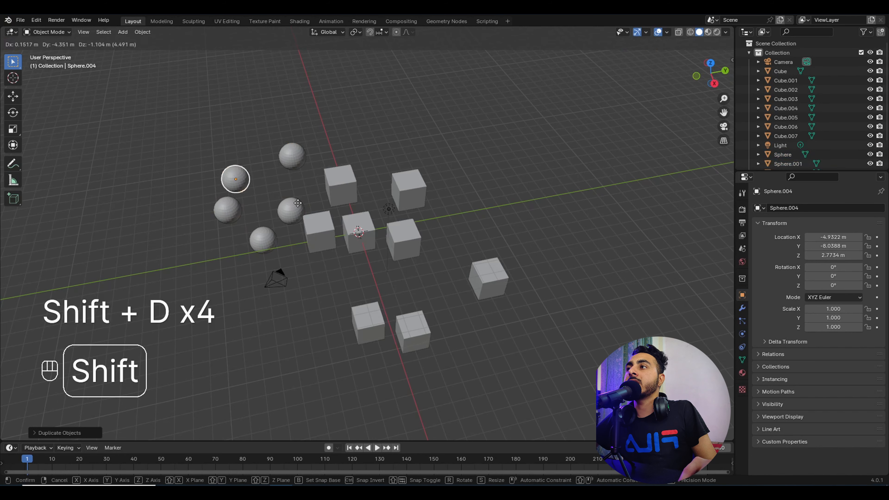
left_click(325, 216)
key("shift+d")
left_click(302, 201)
Step: Shift-click and box-select all eight cubes
scroll(307, 210, "down", 1)
middle_click_drag(356, 215, 359, 192)
middle_click_drag(507, 176, 509, 187)
middle_click_drag(647, 160, 453, 265)
left_click(366, 308)
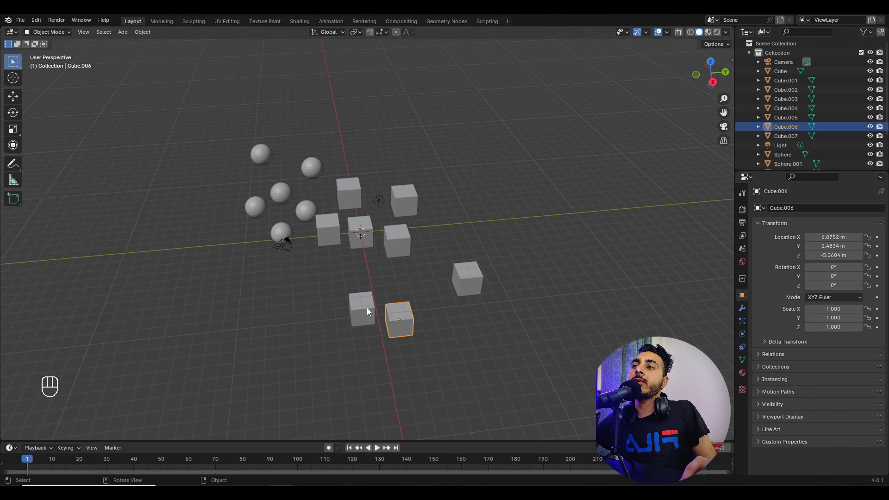
left_click(400, 320, "shift")
left_click(396, 241, "shift")
left_click(482, 285, "shift")
left_click_drag(338, 255, 354, 215, "shift")
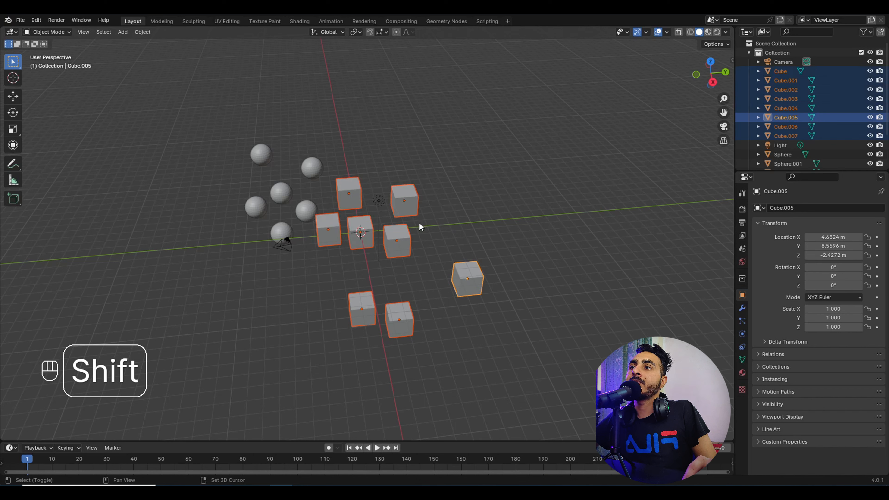
Step: Move the selected cubes into a new collection named Boxes
key("m")
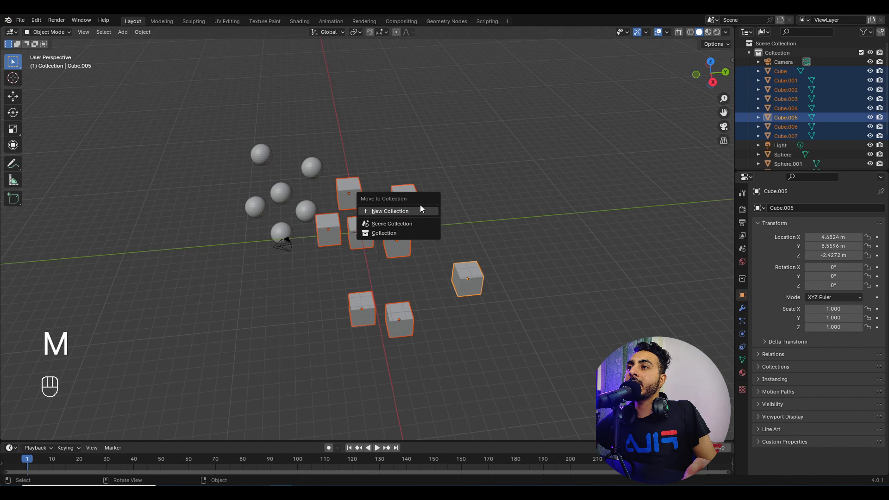
left_click(403, 211)
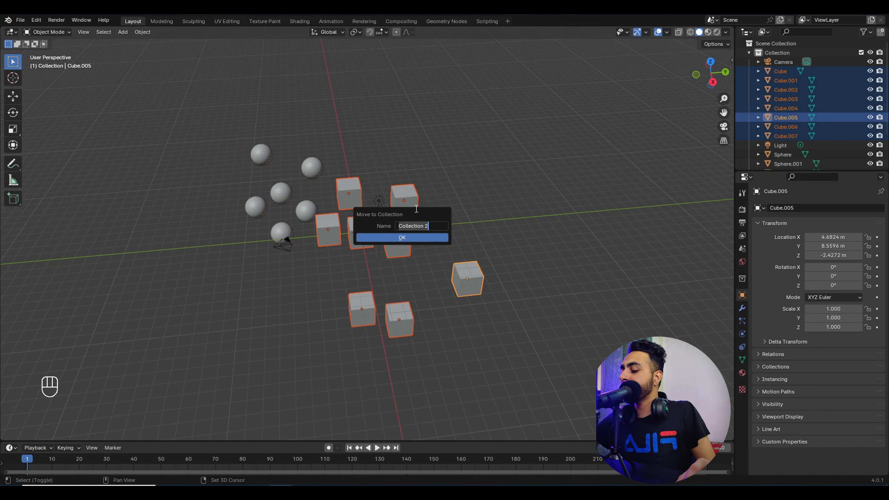
key("shift")
type("B")
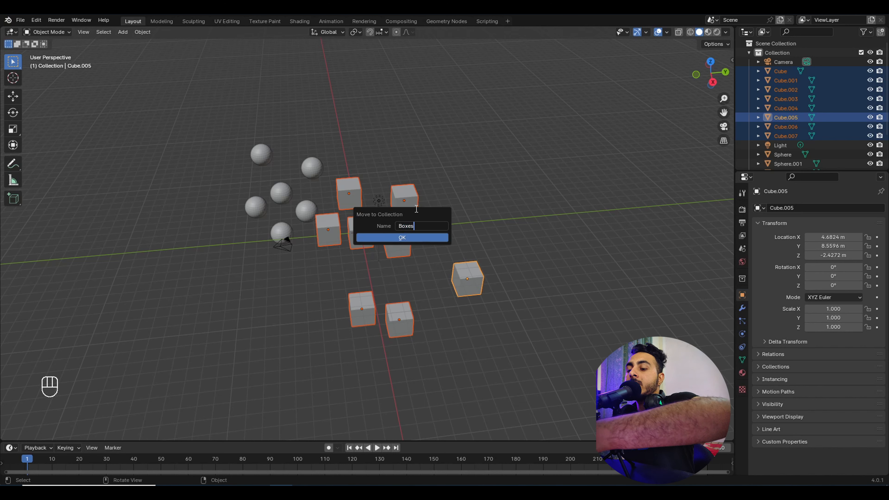
type("oxes")
key("Return")
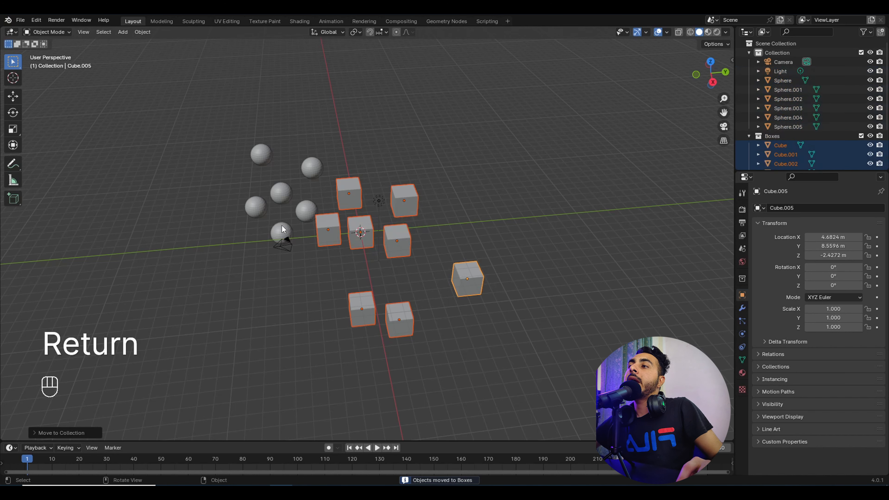
Step: Select the six spheres and move them into a new collection named Balls
left_click(282, 231)
left_click(306, 210, "shift")
left_click(257, 209, "shift")
left_click(282, 193, "shift")
left_click(261, 155, "shift")
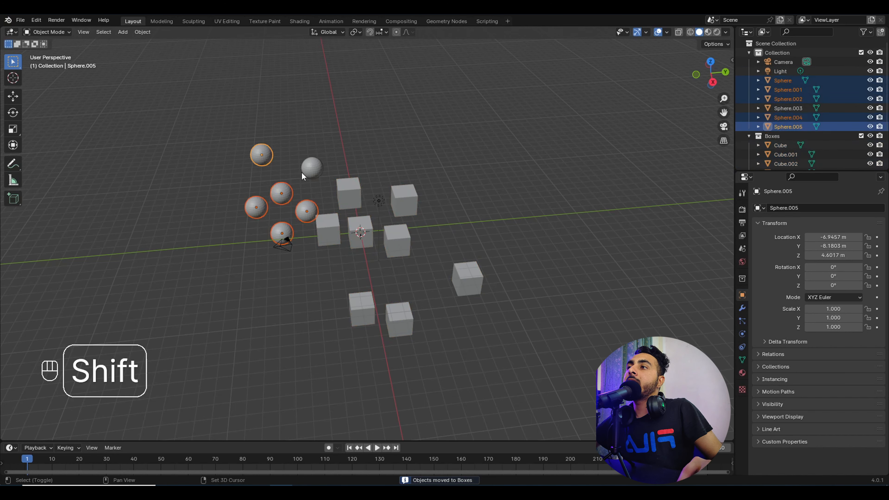
left_click(304, 172, "shift")
key("m")
left_click(334, 203)
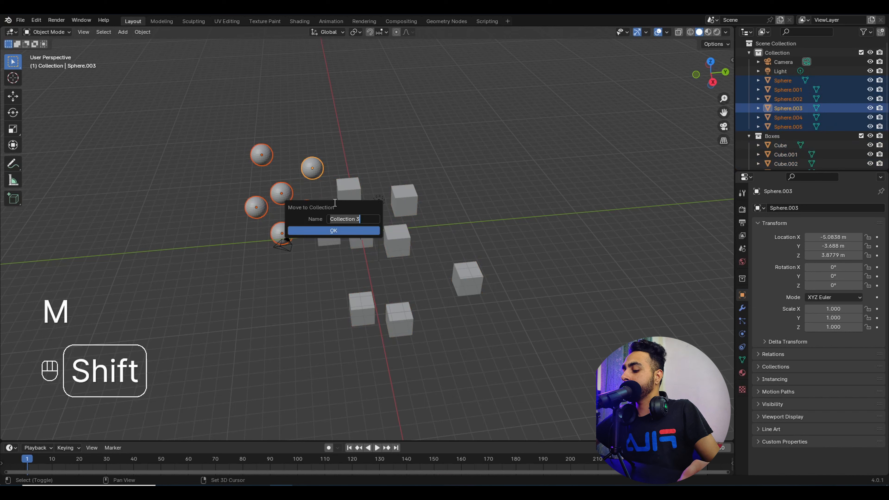
type("Balls")
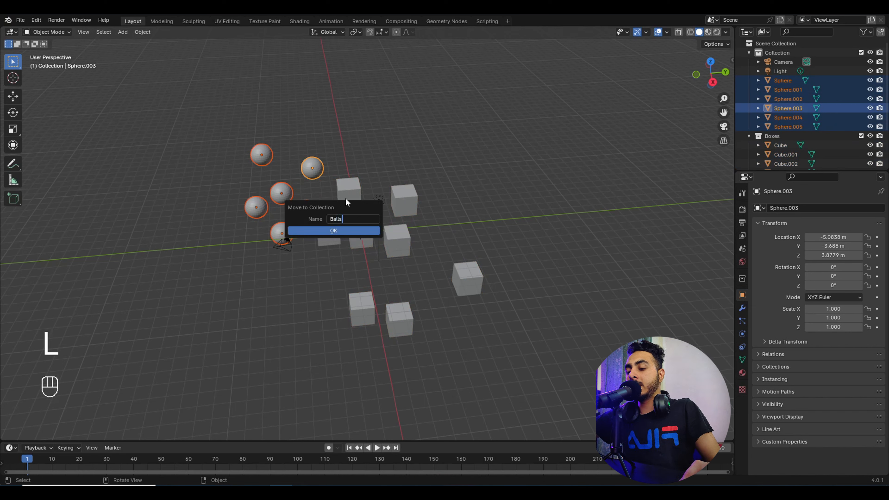
left_click(333, 230)
Step: Deselect the spheres and collapse Collection, Boxes and Balls in the Outliner
left_click(503, 214)
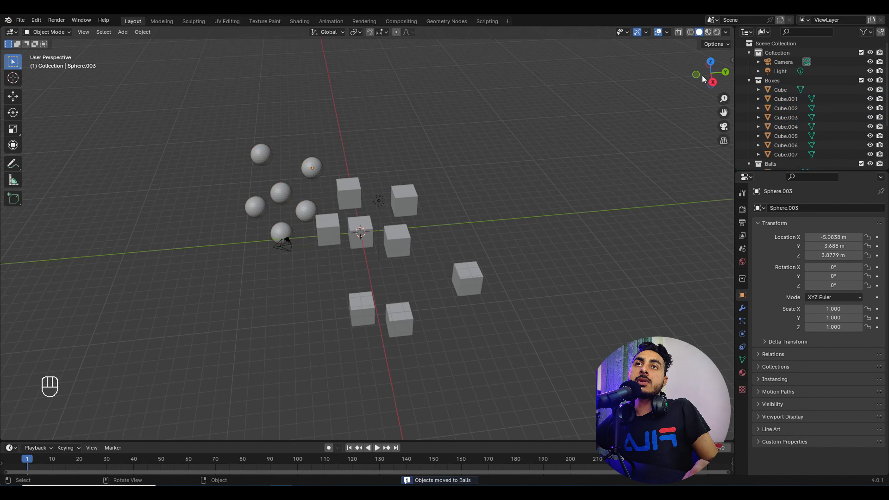
left_click(749, 79)
left_click(750, 45)
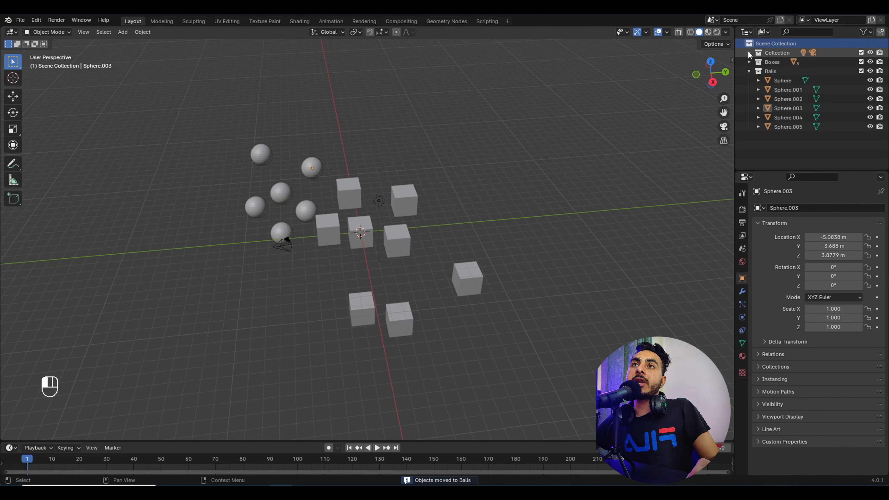
left_click(748, 53)
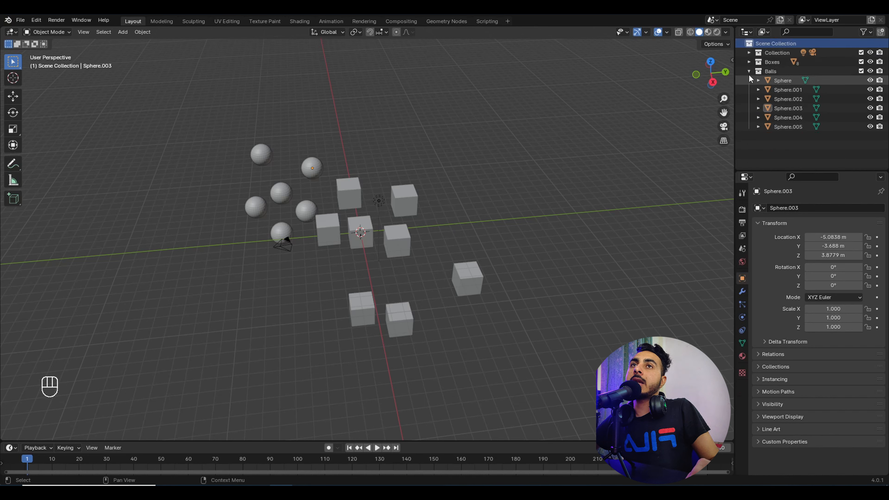
left_click(749, 71)
Step: Select every cube through the Boxes collection's Select Objects in the Outliner, then cancel a trial move
left_click(772, 62)
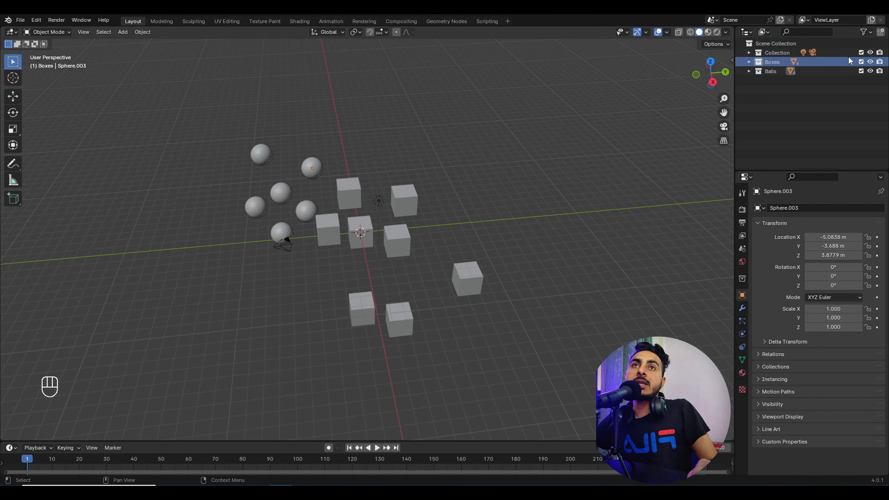
left_click(749, 62)
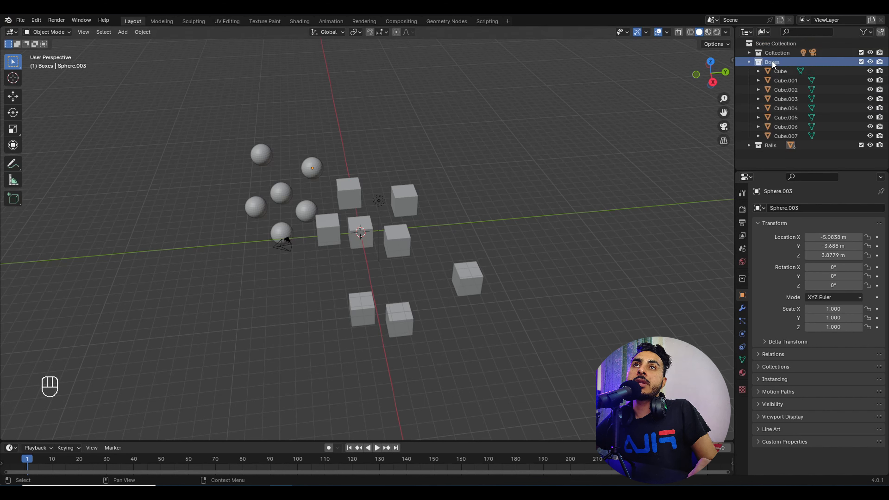
left_click(749, 62)
left_click(749, 62)
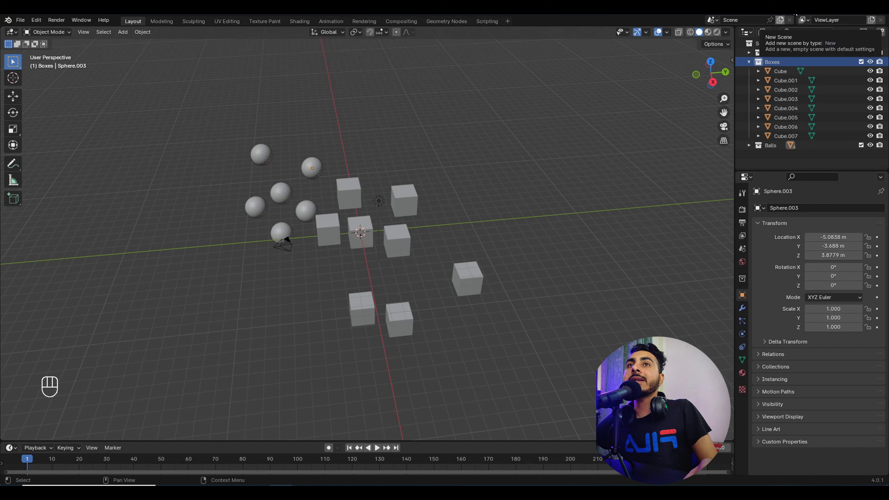
right_click(776, 62)
right_click(777, 61)
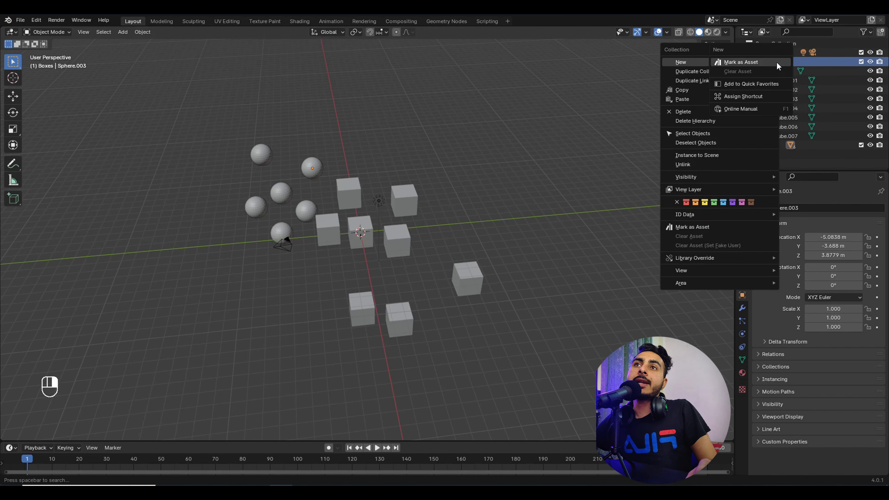
left_click(692, 132)
left_click(692, 133)
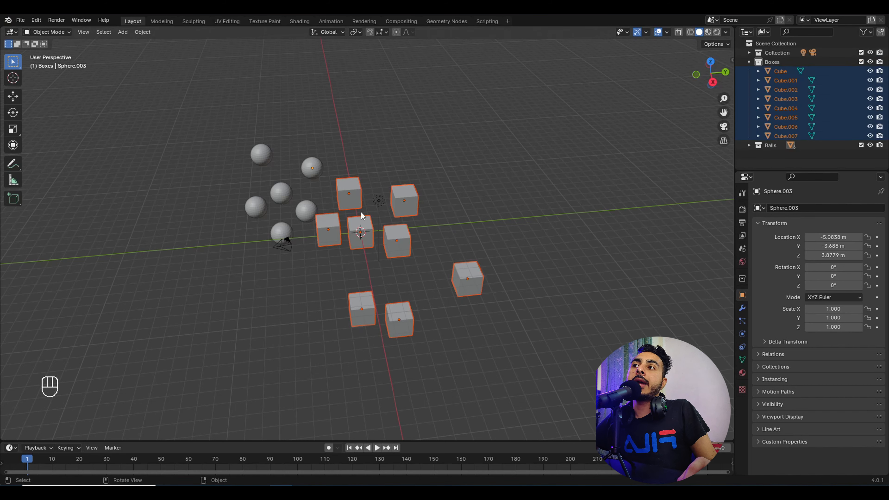
key("g")
right_click(142, 134)
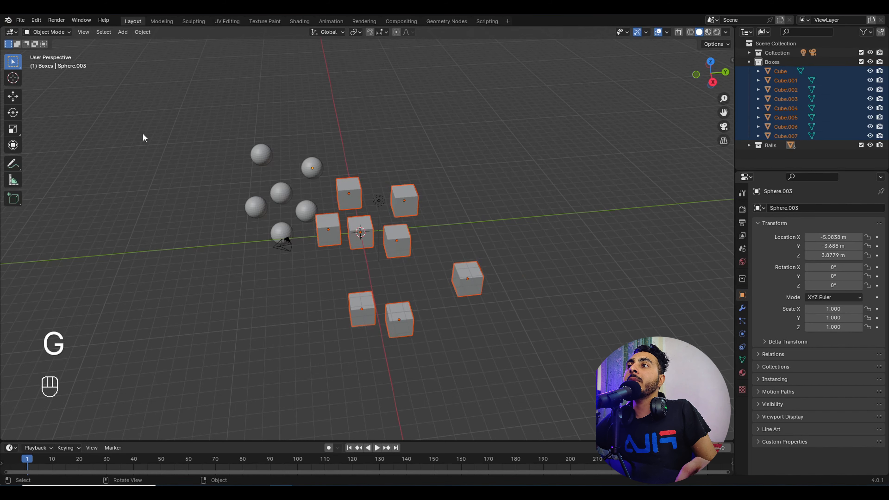
Step: Select every sphere through the Balls collection's Select Objects, then cancel a trial move and rotation
left_click(748, 61)
left_click(749, 71)
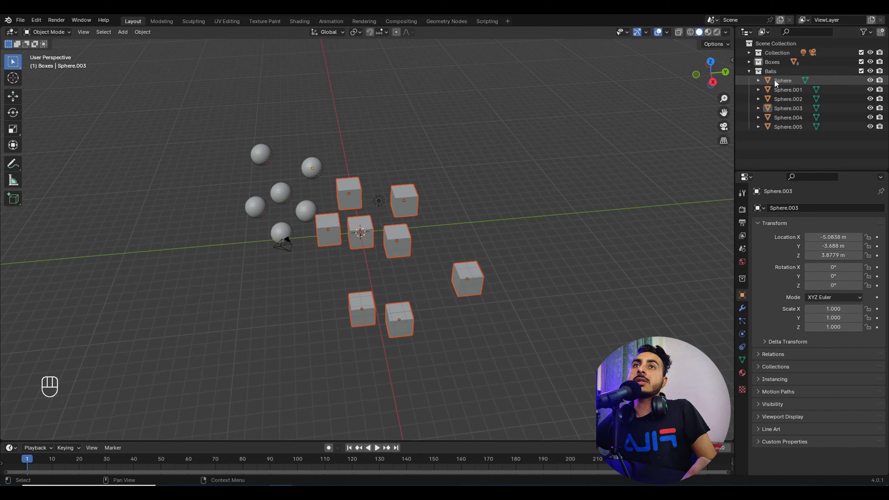
left_click(774, 79)
left_click(769, 71)
right_click(769, 71)
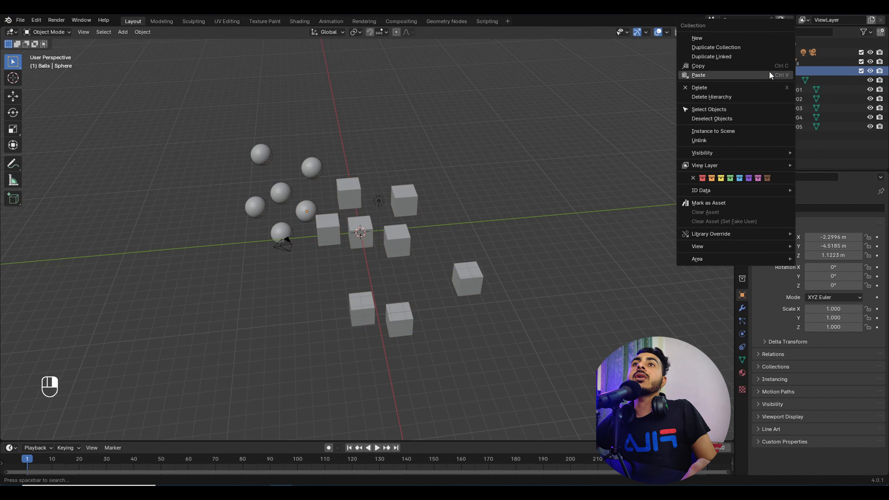
left_click(718, 108)
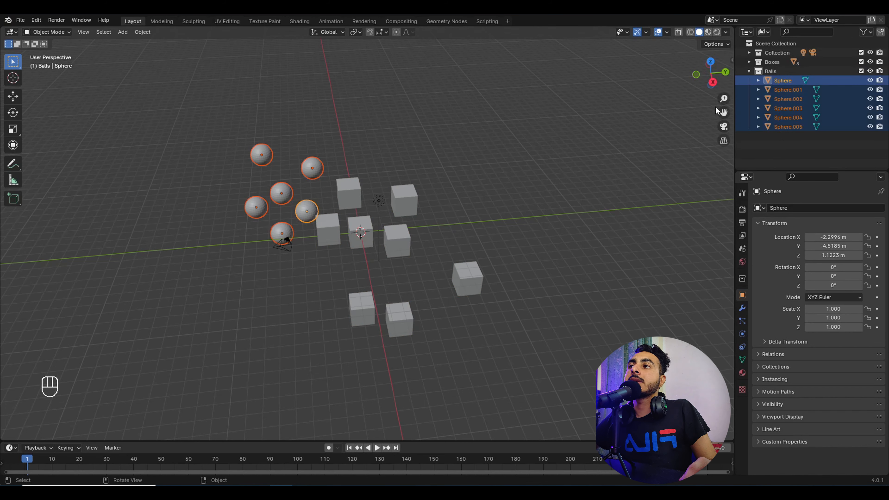
key("g")
key("r")
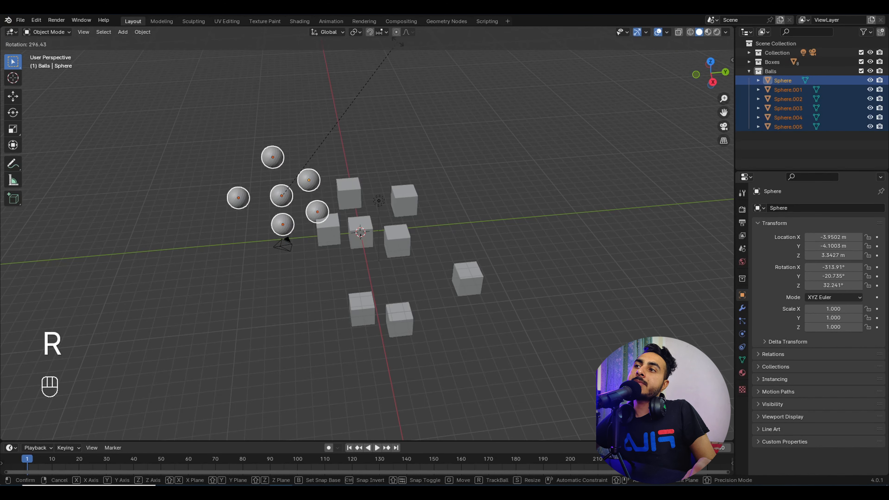
right_click(420, 68)
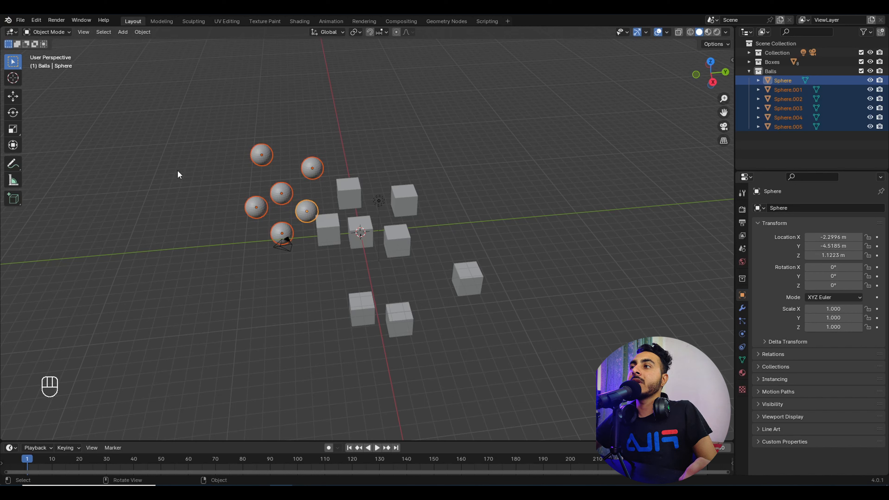
Step: Box-select all cubes and spheres with B and delete them
key("b")
left_click_drag(641, 439, 561, 359)
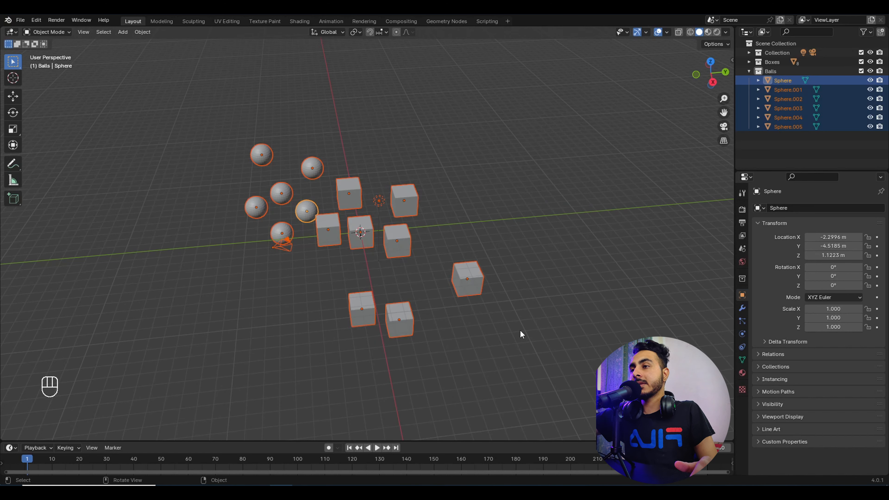
key("Delete")
Step: Select the Balls and Boxes collections in the Outliner and delete them
left_click(790, 71)
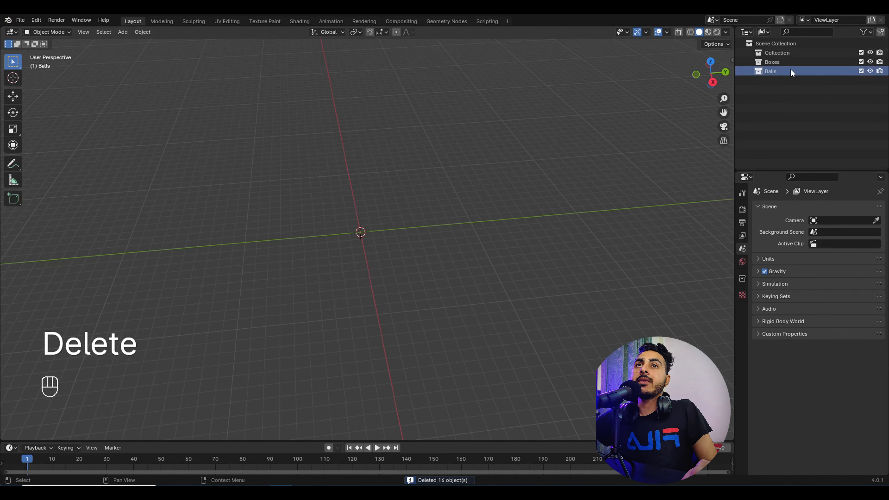
key("Delete")
key("Delete")
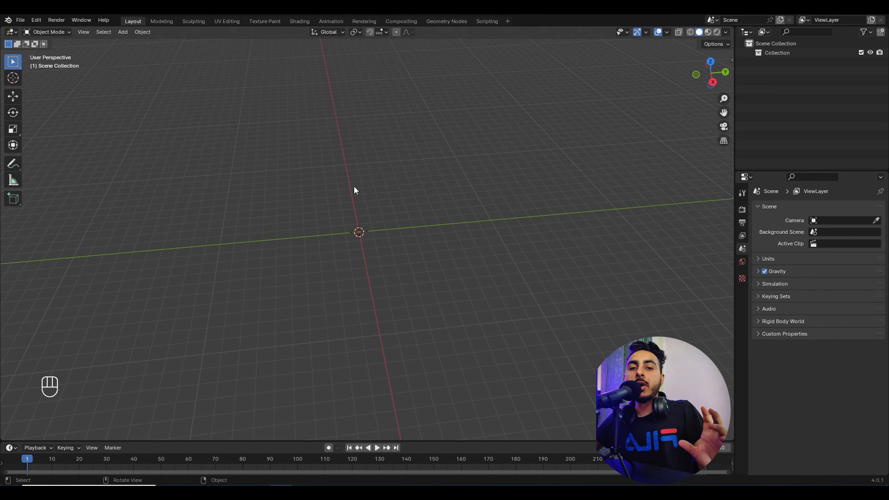
Step: Add a new cube at the origin and switch it into Edit Mode
key("shift+a")
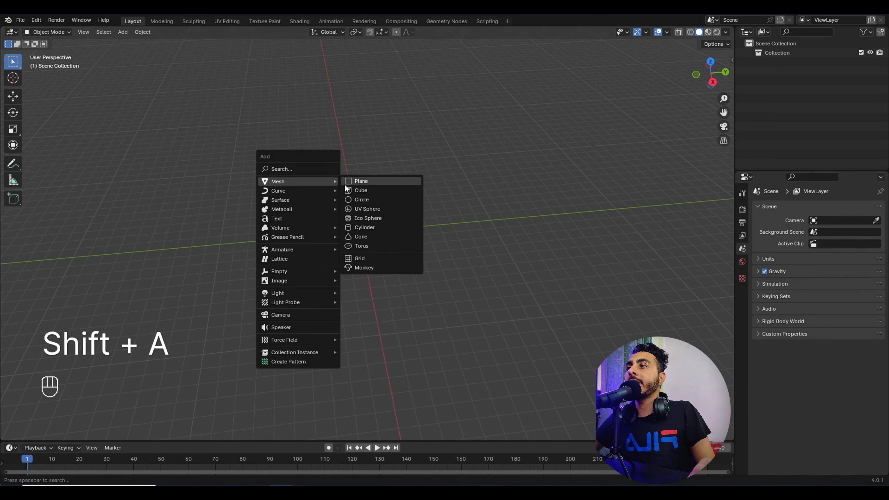
left_click(348, 188)
middle_click_drag(315, 211, 383, 187)
scroll(383, 187, "up", 5)
key("Tab")
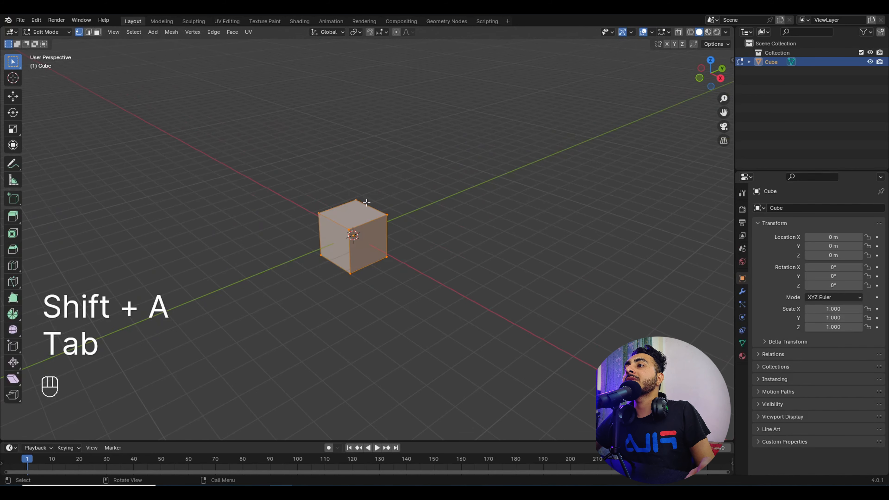
key("ctrl+r")
Step: Subdivide the cube's mesh twice, then deselect it
right_click(386, 198)
left_click(369, 206)
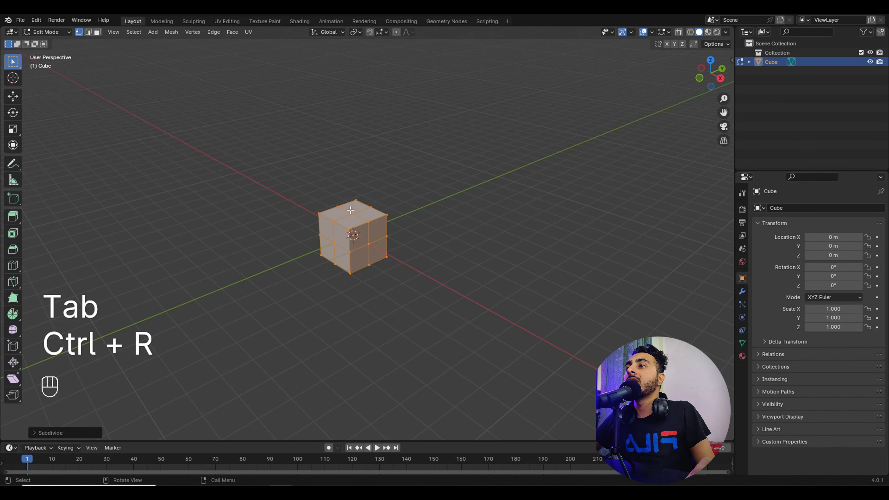
right_click(352, 194)
left_click(353, 195)
left_click(403, 223)
Step: Select the whole mesh and subdivide it once more
middle_click_drag(399, 229, 434, 224)
key("a")
right_click(389, 191)
left_click(389, 191)
scroll(435, 224, "up", 5)
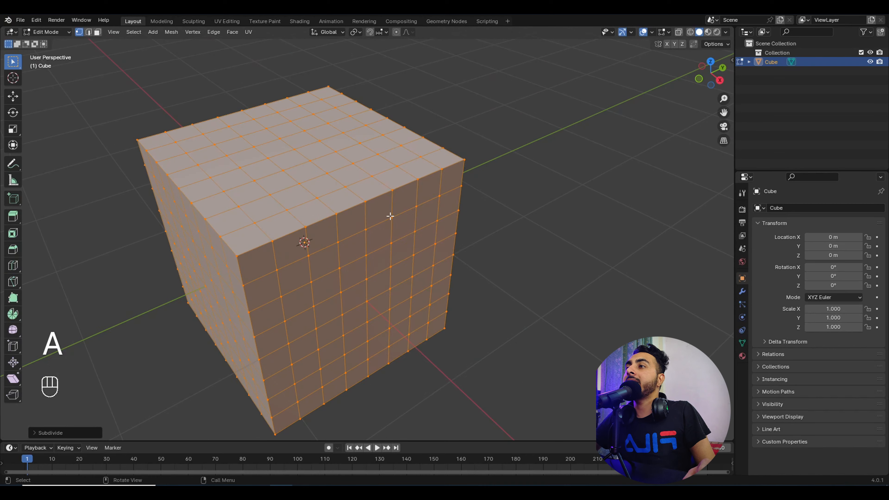
right_click(440, 176)
left_click(440, 176)
scroll(386, 187, "down", 2)
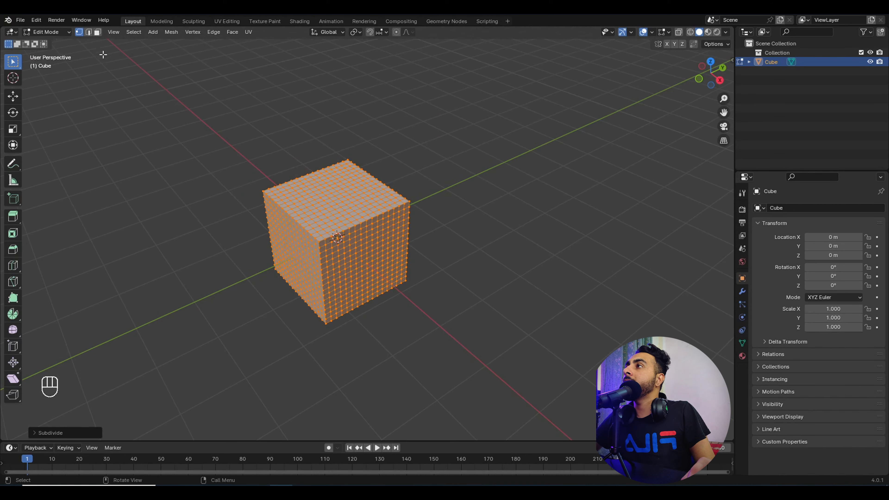
Step: Switch to Edge select mode, deselect the whole mesh and zoom closer
left_click(88, 34)
left_click(339, 223)
middle_click_drag(426, 220, 467, 208, "shift")
scroll(435, 210, "up", 4)
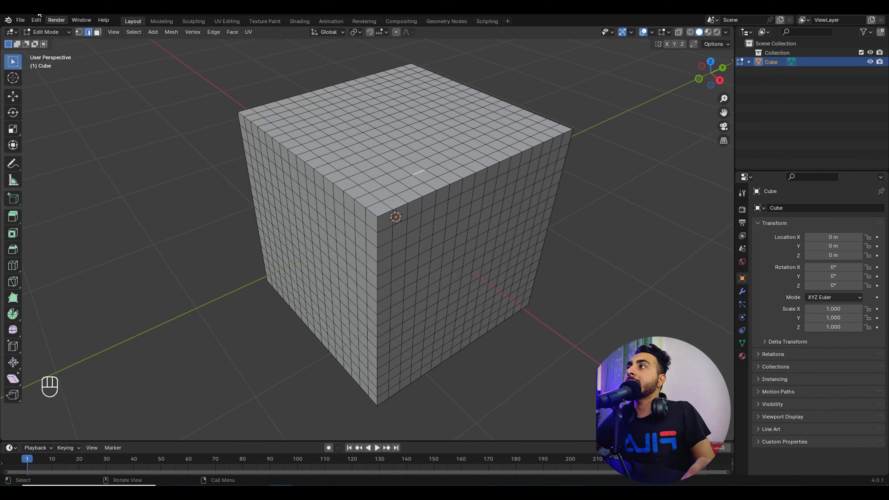
Step: Try G moves in vertex, edge and face select modes, cancelling each with right-click
left_click(80, 33)
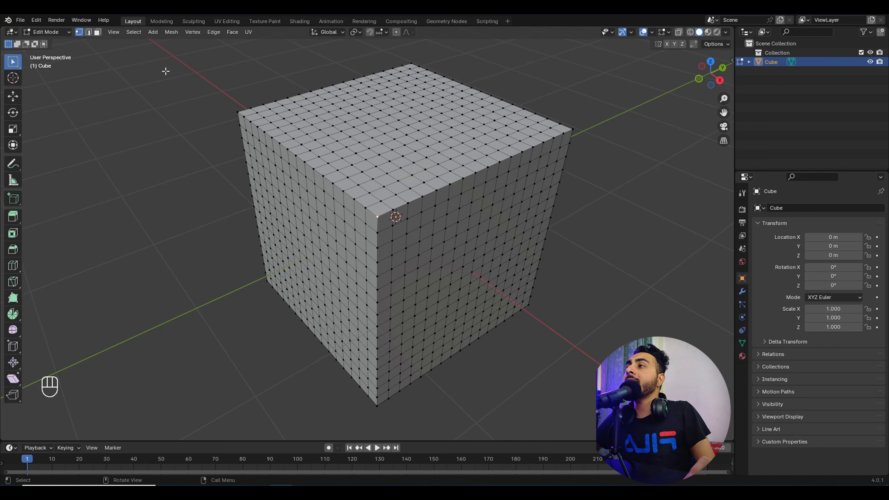
key("g")
key("2")
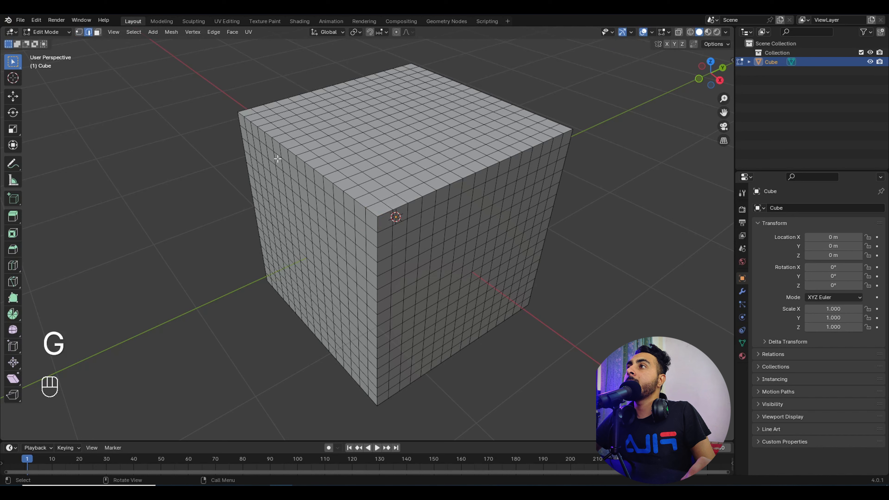
key("g")
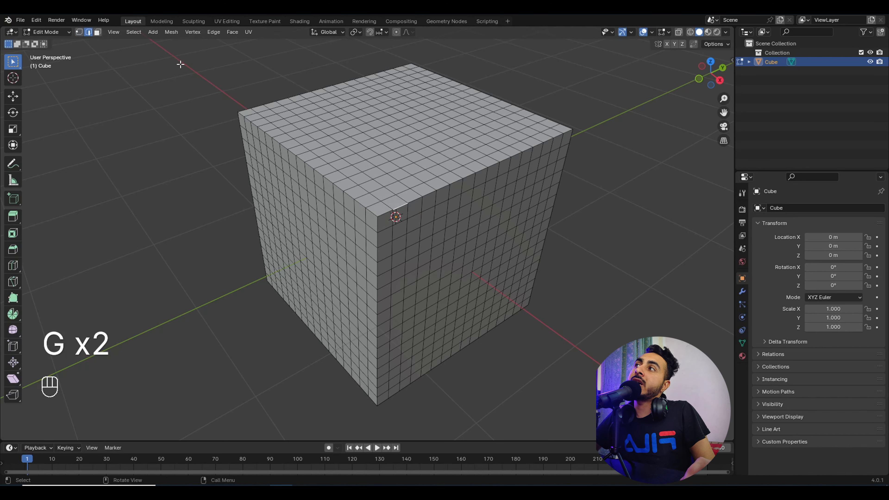
left_click(98, 32)
left_click(407, 198)
key("g")
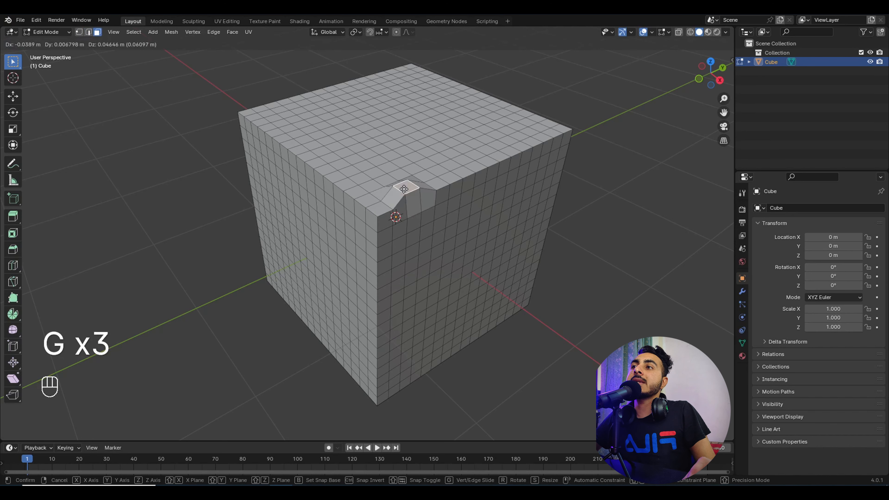
right_click(405, 193)
key("g")
right_click(418, 192)
Step: Box-select a patch of top faces, test moving it, cancel, then deselect
left_click_drag(348, 100, 442, 168)
middle_click_drag(402, 135, 371, 156)
key("g")
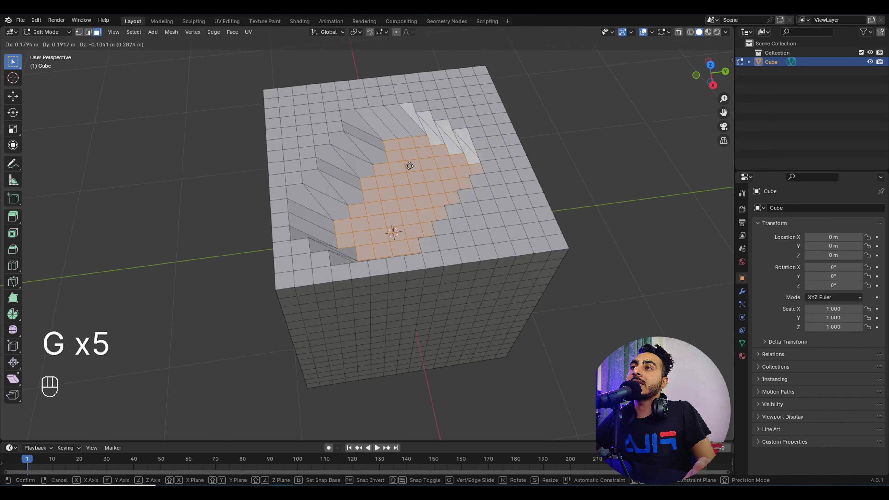
right_click(409, 166)
scroll(83, 86, "down", 5)
middle_click_drag(569, 232, 557, 246)
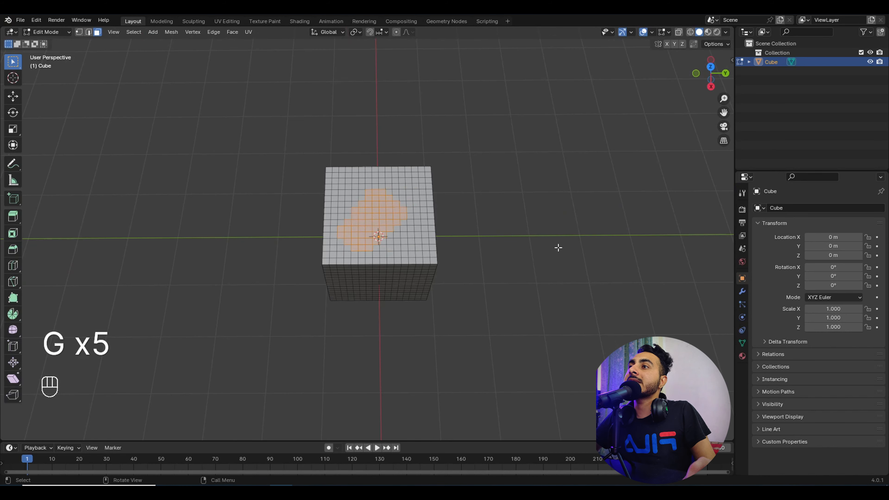
left_click(557, 246)
scroll(345, 198, "up", 3)
Step: Keeping the rectangle selection tool, box-select a smaller square of faces on top
left_click_drag(332, 158, 410, 241)
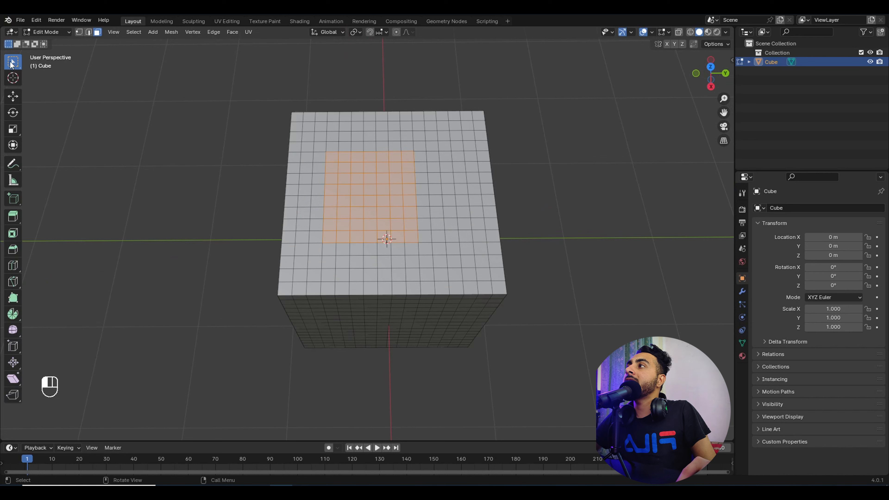
left_click(13, 65)
left_click(41, 88)
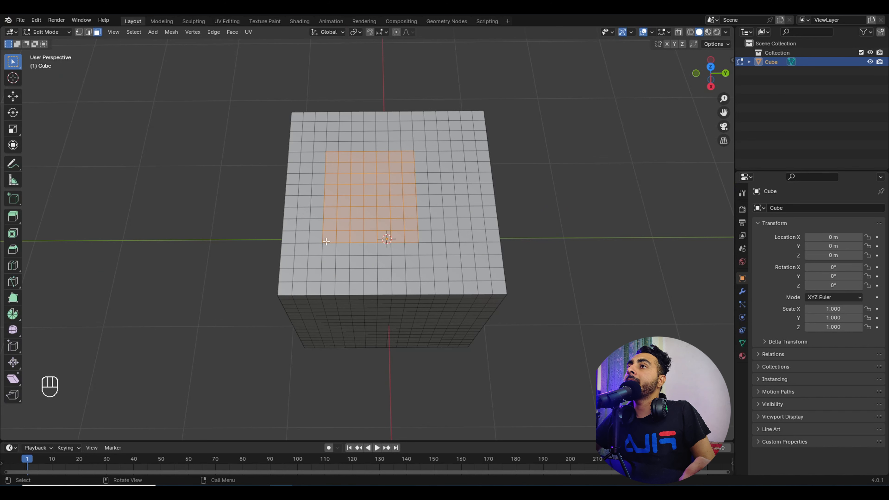
left_click_drag(351, 174, 429, 241)
Step: Switch to Select Circle, paint a loop of top faces, clear it, then zoom the front view
left_click(13, 61)
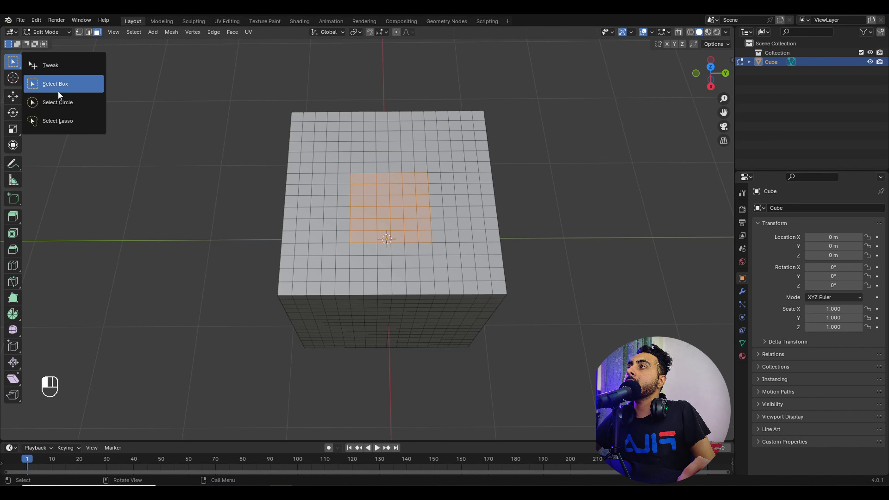
left_click(53, 102)
mouse_move(464, 172)
left_mouse_down()
mouse_move(465, 231)
mouse_move(376, 250)
mouse_move(350, 165)
mouse_move(437, 157)
left_mouse_up()
scroll(469, 310, "down", 5)
middle_click_drag(556, 315, 541, 272)
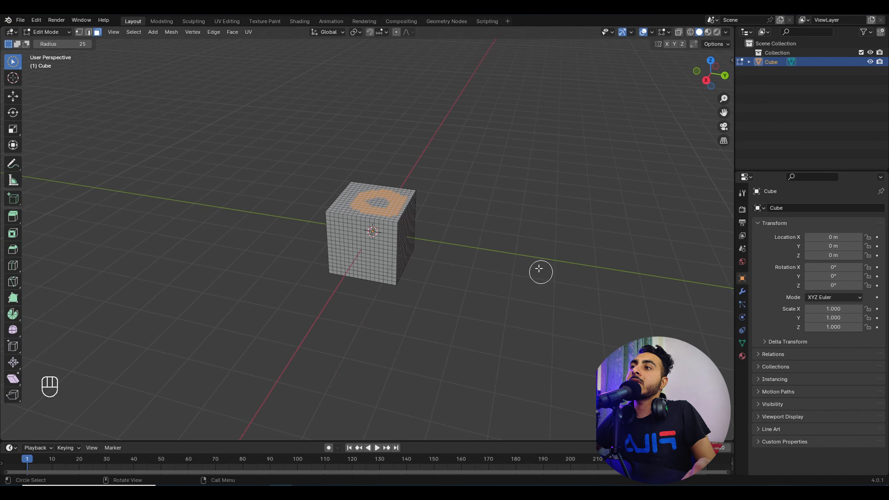
mouse_move(488, 239)
middle_mouse_down()
mouse_move(497, 221)
mouse_move(484, 241)
mouse_move(482, 223)
middle_mouse_up()
left_click(522, 224)
scroll(482, 222, "up", 3)
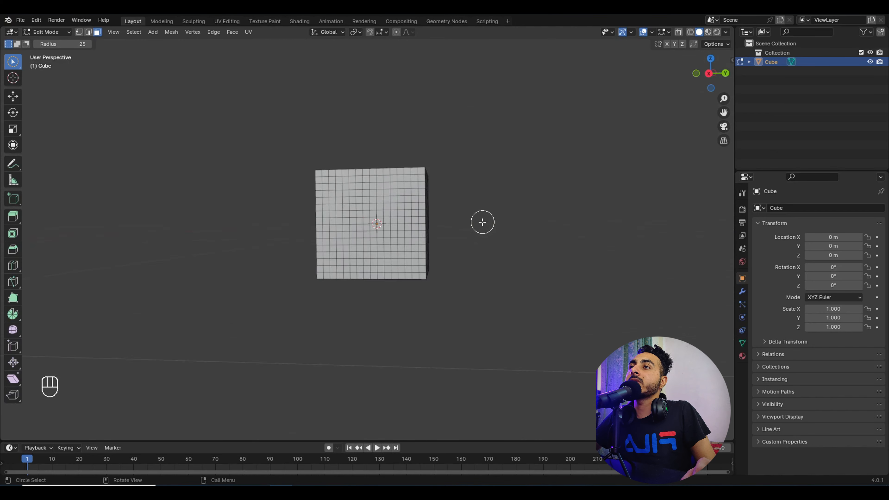
key("KP_1")
scroll(417, 222, "up", 2)
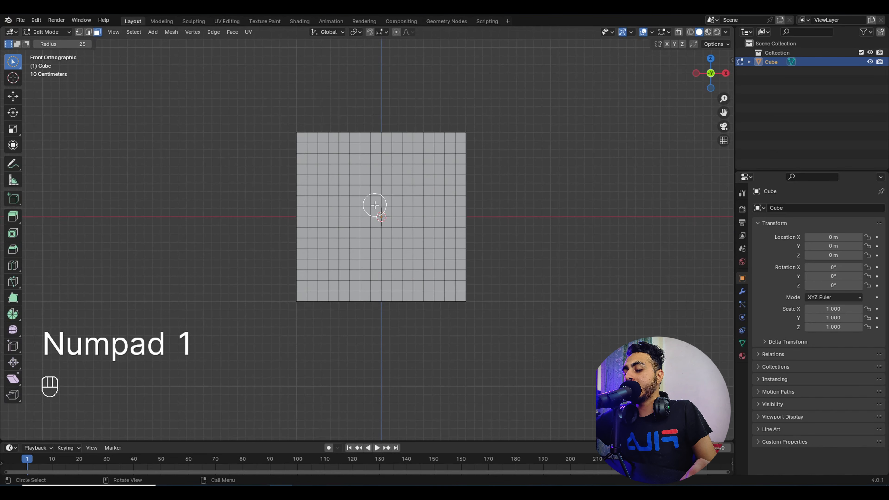
key("KP_Add")
key("KP_Add")
key("KP_Add")
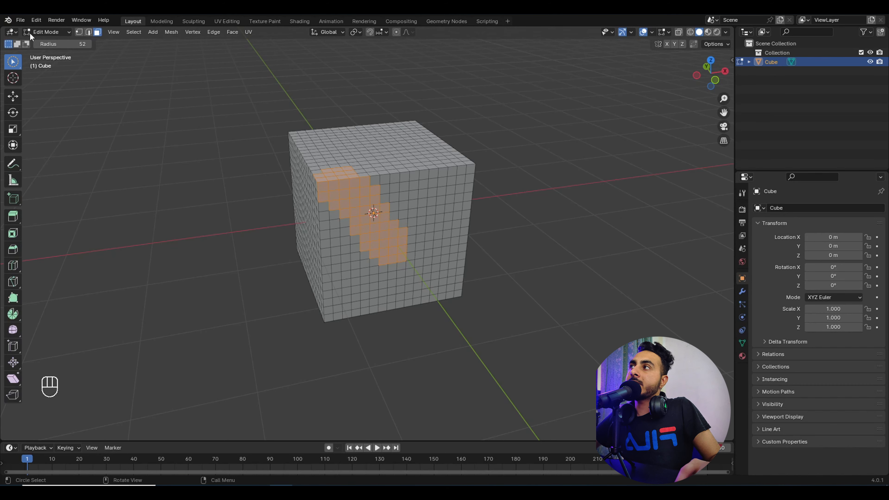
Step: Set the Select Circle radius to 108 and paint faces on the front, top and side
left_click(60, 44)
left_click_drag(70, 44, 89, 44)
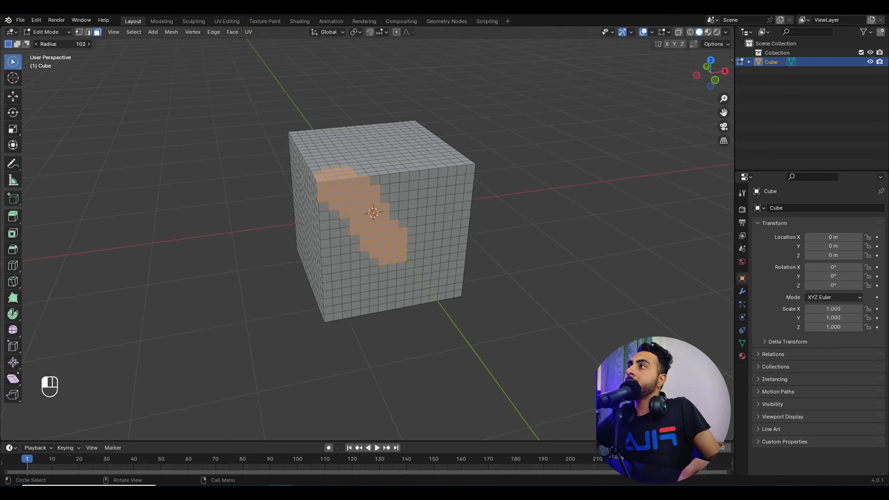
left_click_drag(433, 221, 404, 223)
mouse_move(405, 223)
middle_mouse_down()
mouse_move(396, 253)
mouse_move(380, 179)
middle_mouse_up()
left_click(380, 180)
middle_click_drag(361, 229, 420, 214)
left_click(401, 242)
middle_click_drag(401, 242, 367, 213)
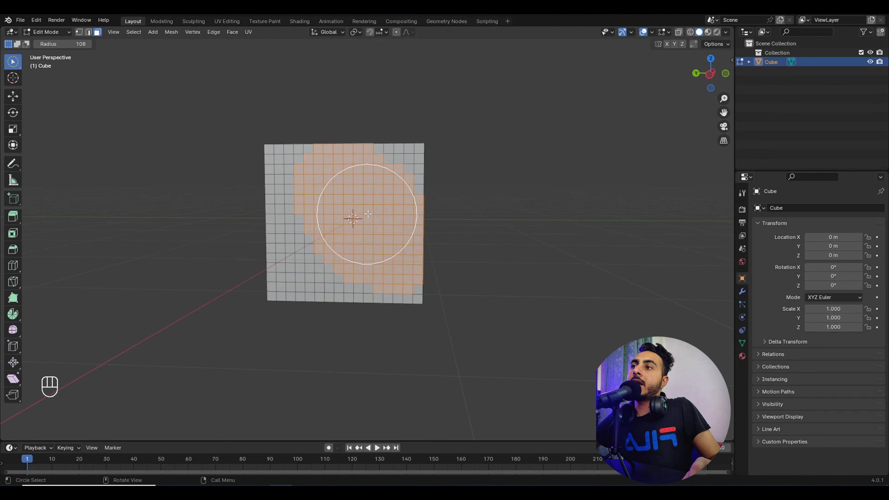
Step: Paint a round patch of faces on top in the top orthographic view
key("KP_1")
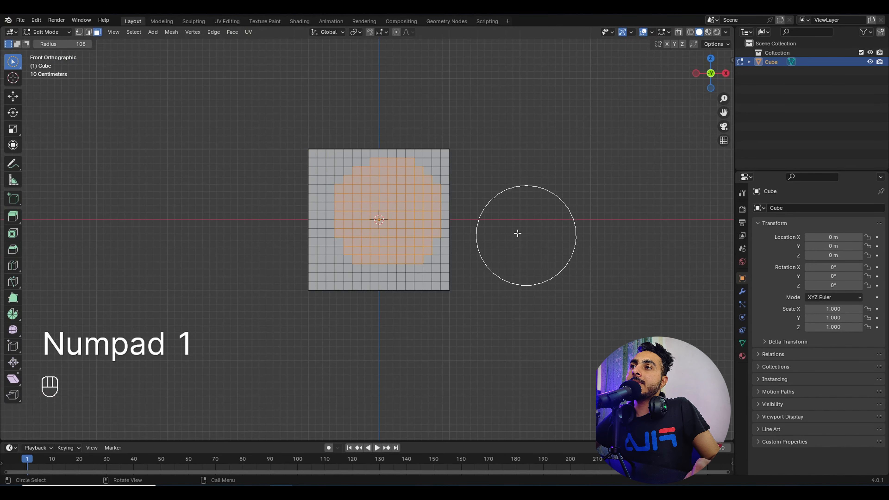
middle_click_drag(427, 228, 417, 278)
key("KP_7")
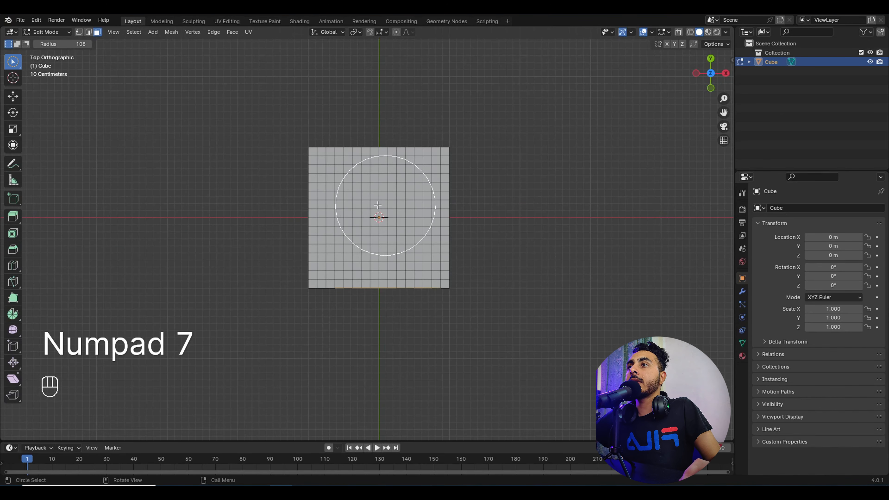
left_click(375, 215)
scroll(510, 238, "down", 2)
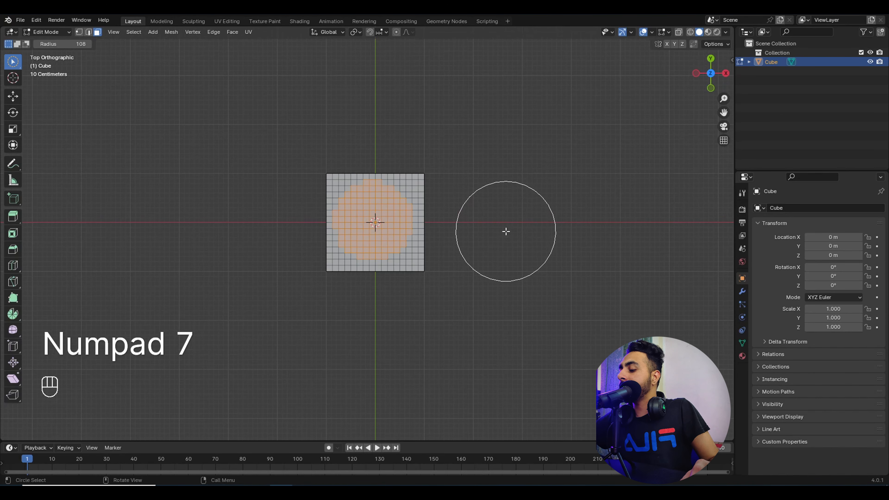
key("KP_3")
scroll(381, 226, "up", 4)
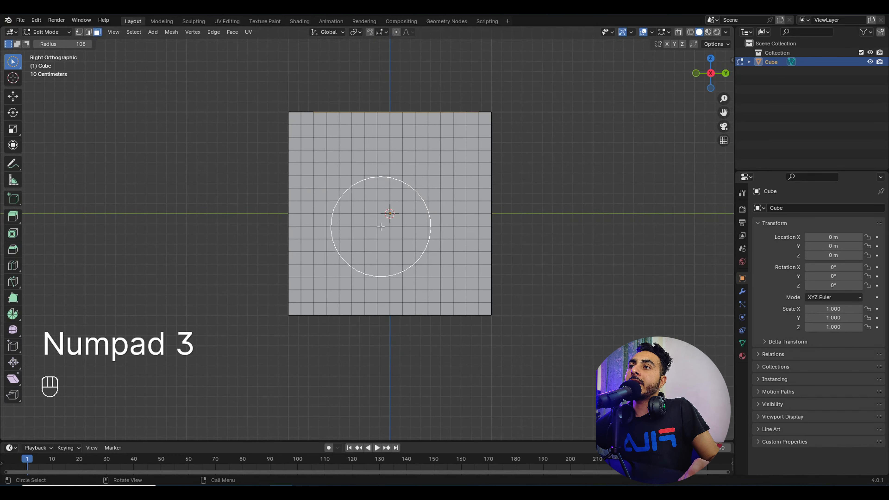
middle_click_drag(406, 241, 391, 260)
scroll(392, 260, "down", 12)
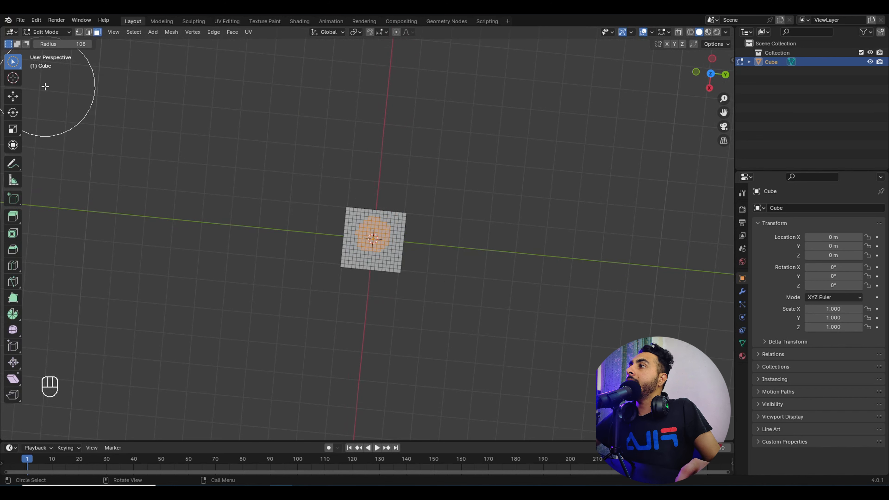
Step: With Select Lasso, outline two regions of faces, clearing the selection after each
left_click_drag(13, 61, 67, 120)
key("KP_1")
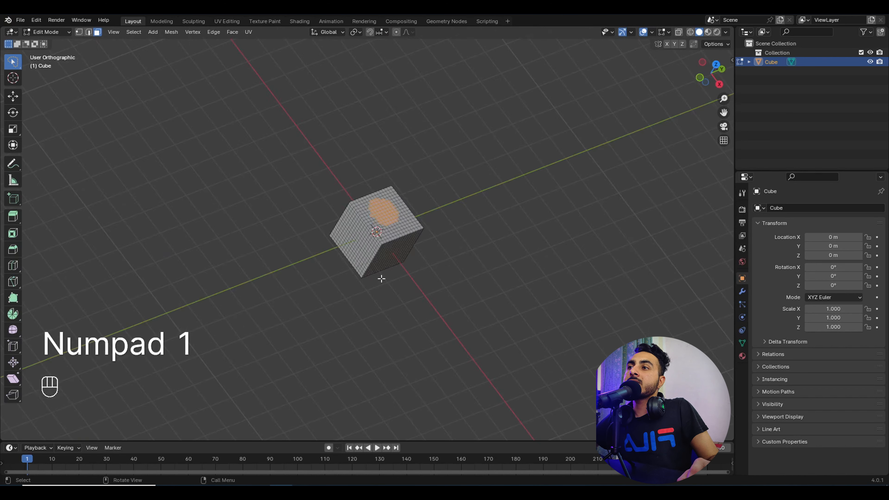
scroll(377, 222, "up", 1)
mouse_move(376, 224)
left_mouse_down()
mouse_move(362, 199)
mouse_move(416, 197)
mouse_move(332, 237)
mouse_move(403, 259)
mouse_move(432, 203)
mouse_move(403, 172)
mouse_move(386, 228)
left_mouse_up()
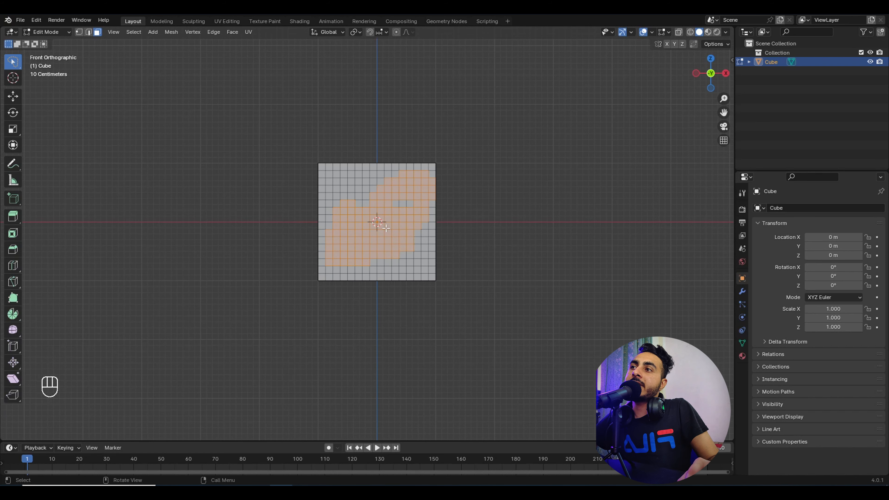
left_click(476, 272)
middle_click_drag(476, 272, 377, 214)
mouse_move(307, 155)
left_mouse_down()
mouse_move(354, 166)
mouse_move(302, 147)
mouse_move(303, 259)
mouse_move(357, 259)
mouse_move(334, 250)
left_mouse_up()
middle_click_drag(334, 250, 524, 256)
scroll(444, 233, "down", 1)
left_click(524, 256)
middle_click_drag(451, 262, 491, 274)
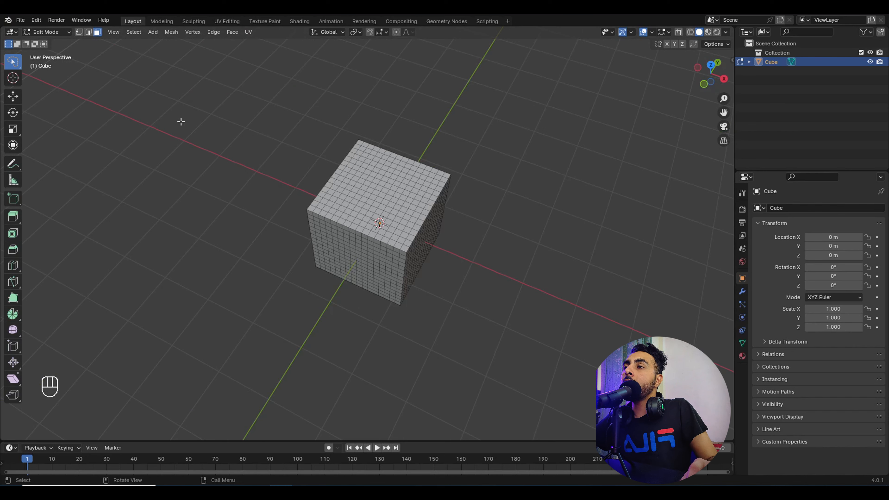
Step: In edge select mode, Alt-click to select a vertical edge loop over the top and front
left_click(87, 31)
middle_click_drag(308, 183, 256, 162)
scroll(332, 182, "up", 2)
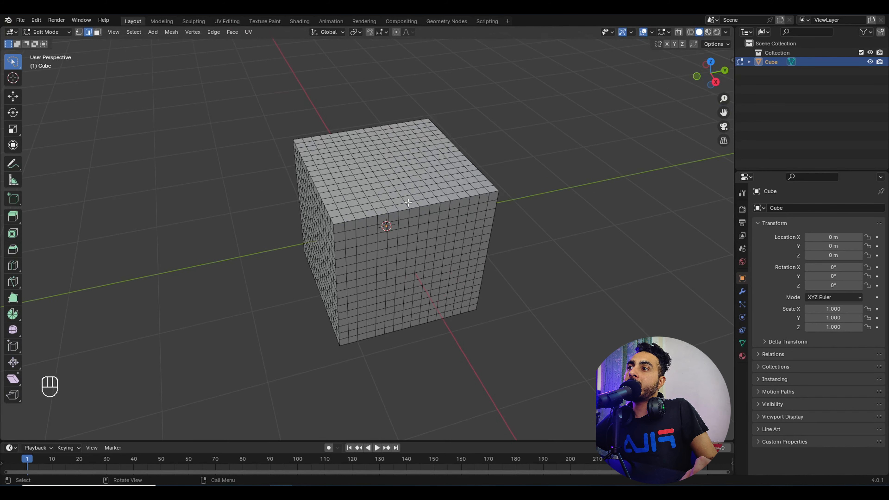
middle_click_drag(410, 203, 418, 205)
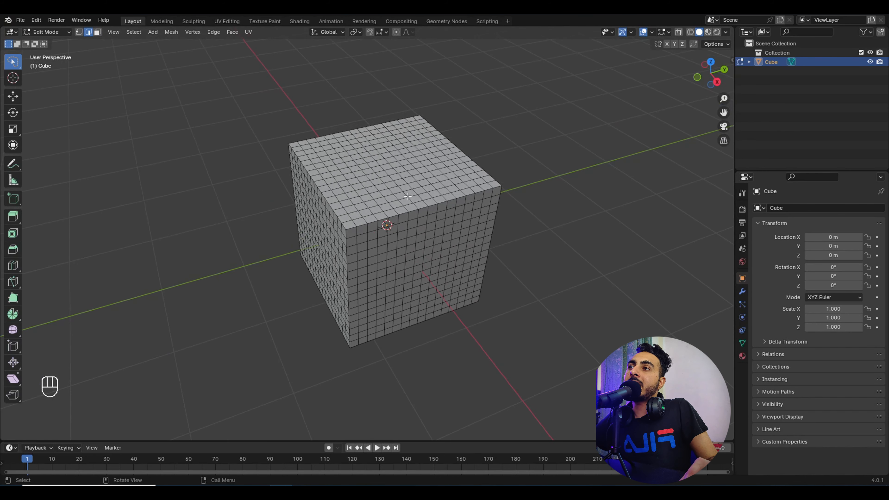
left_click(416, 205, "alt+shift")
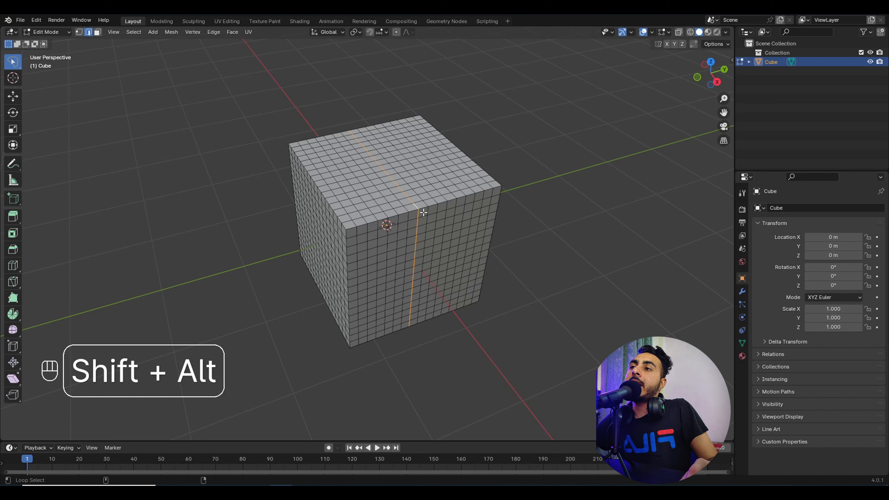
left_click(420, 213, "alt")
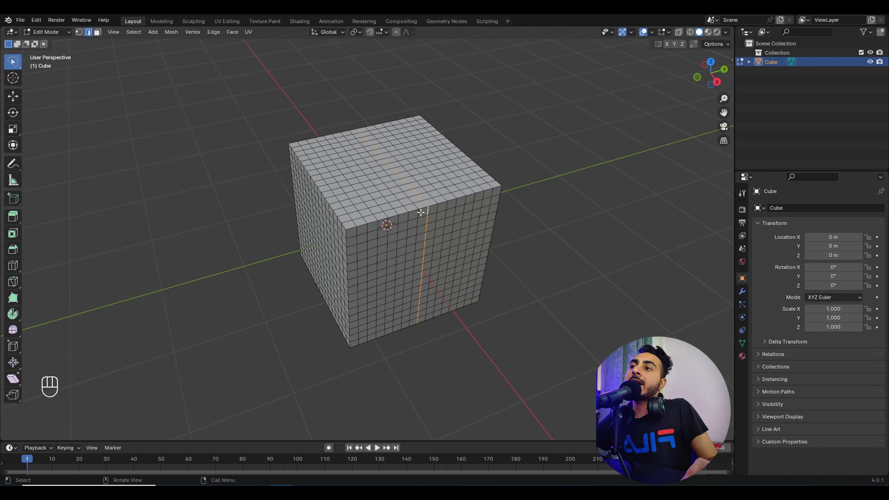
left_click(418, 214, "alt")
Step: Shift+Alt-click to add five more vertical edge loops to the selection
scroll(418, 213, "up", 4)
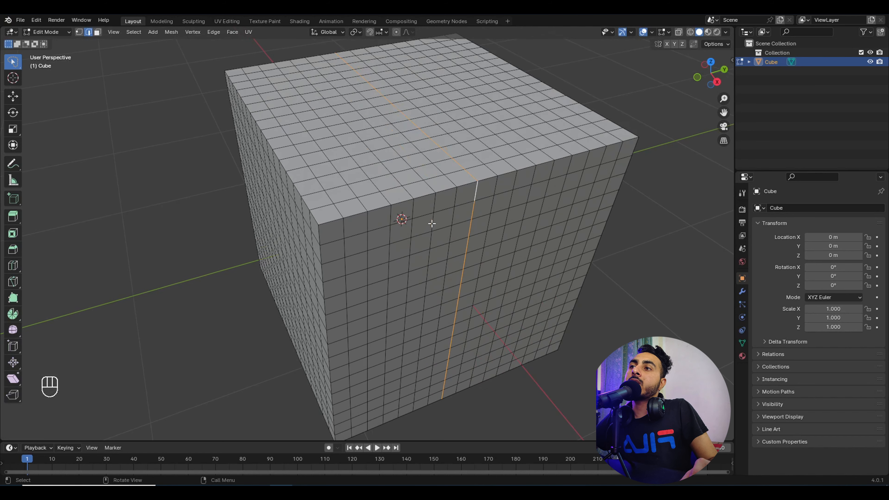
left_click(454, 200, "alt+shift")
left_click(434, 205, "alt+shift")
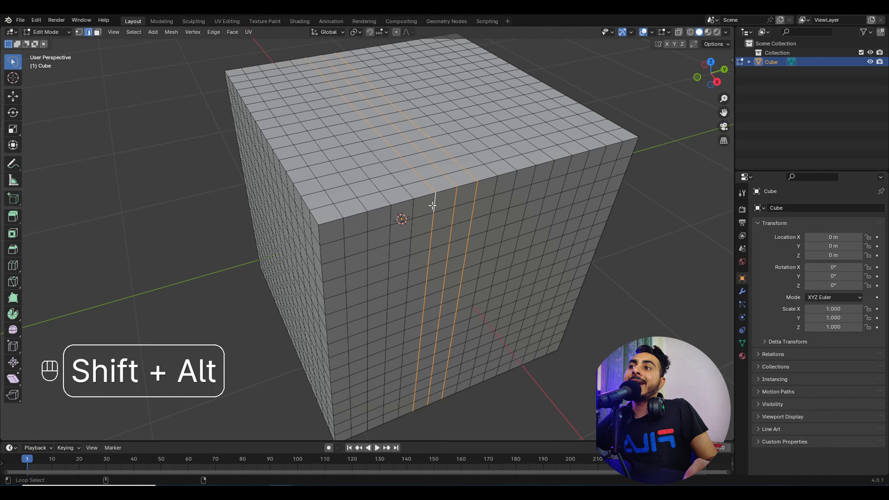
left_click(410, 210, "alt+shift")
left_click(391, 214, "alt+shift")
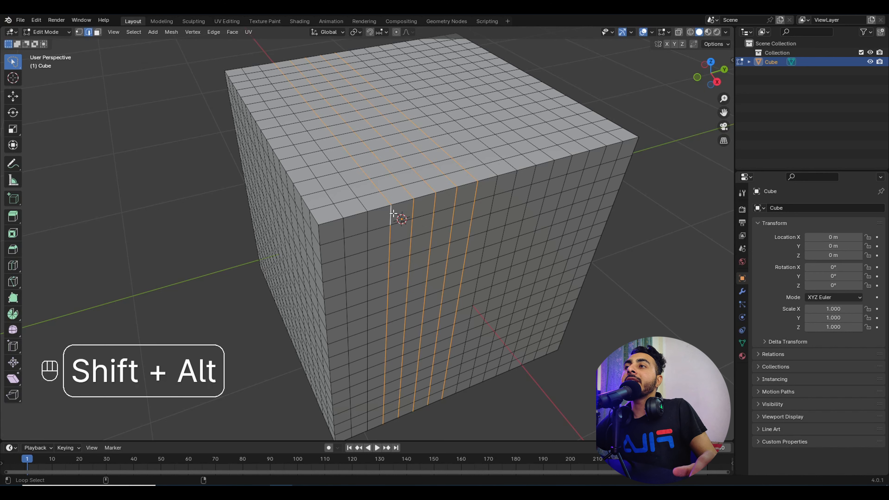
left_click(366, 224, "alt+shift")
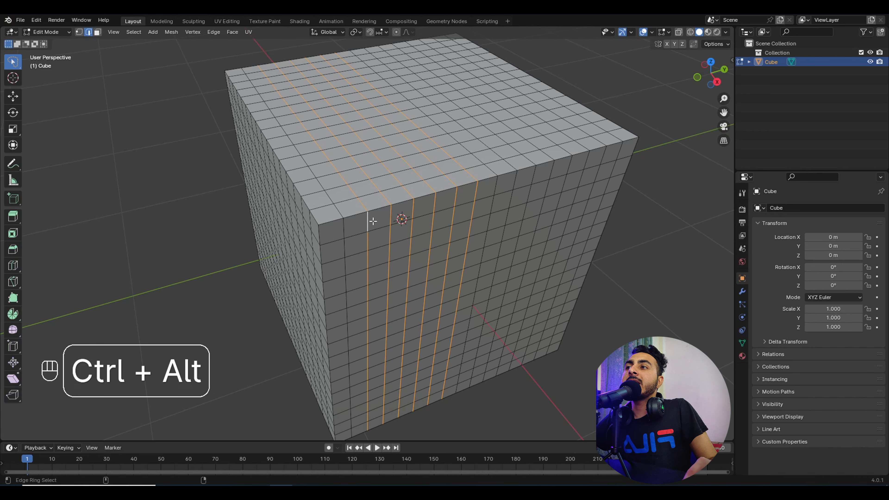
Step: Ctrl+Alt-click an edge ring across the cube, undoing it twice with Ctrl+Z
left_click(366, 222, "ctrl+alt")
key("ctrl+z")
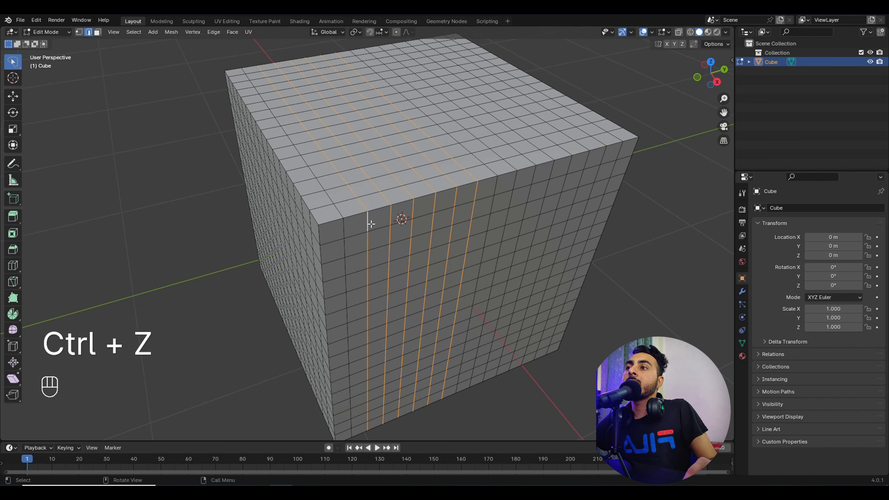
left_click(367, 220, "ctrl+alt")
key("ctrl+z")
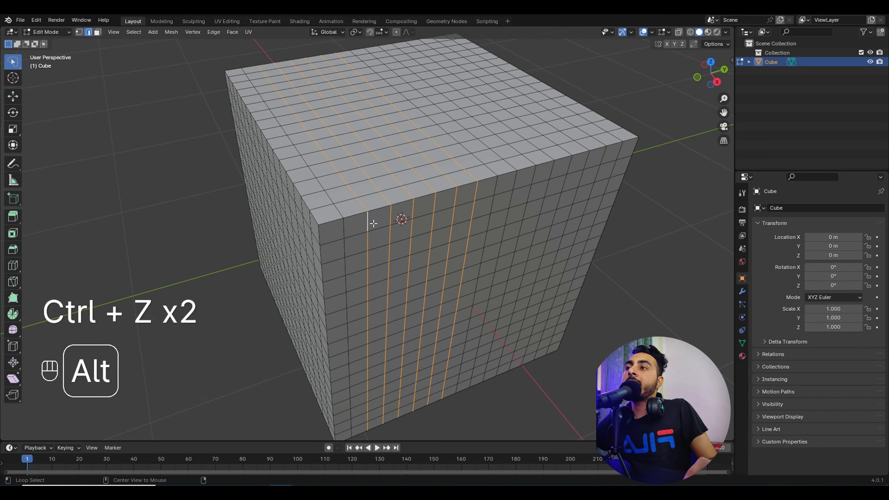
Step: Shift+Alt-click each of the seven vertical edge loops to deselect them one by one
left_click(368, 219, "alt+shift")
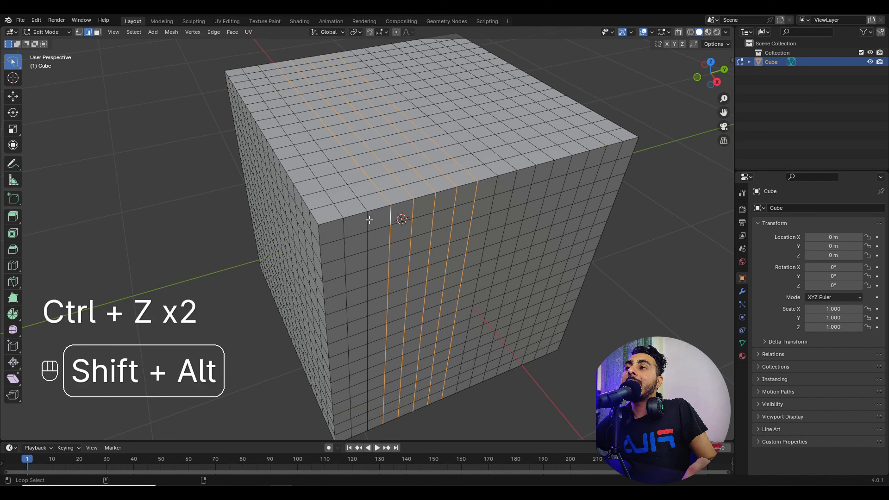
left_click(389, 217, "alt+shift")
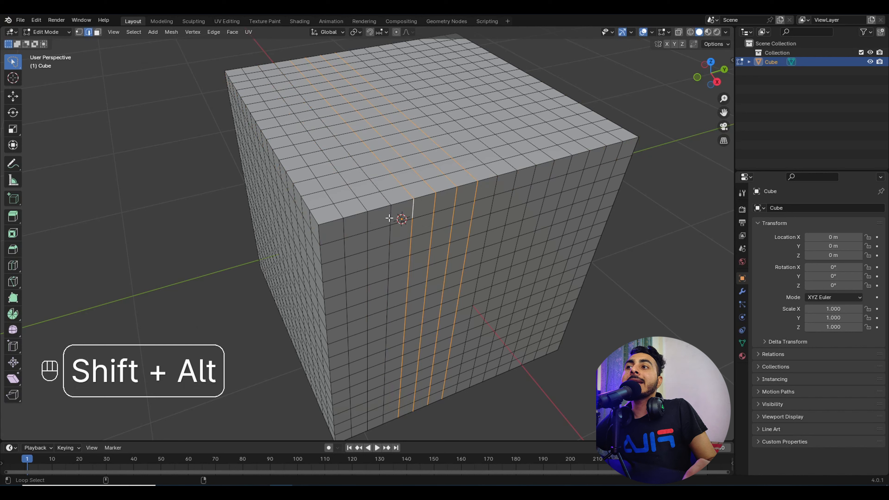
left_click(414, 203, "alt+shift")
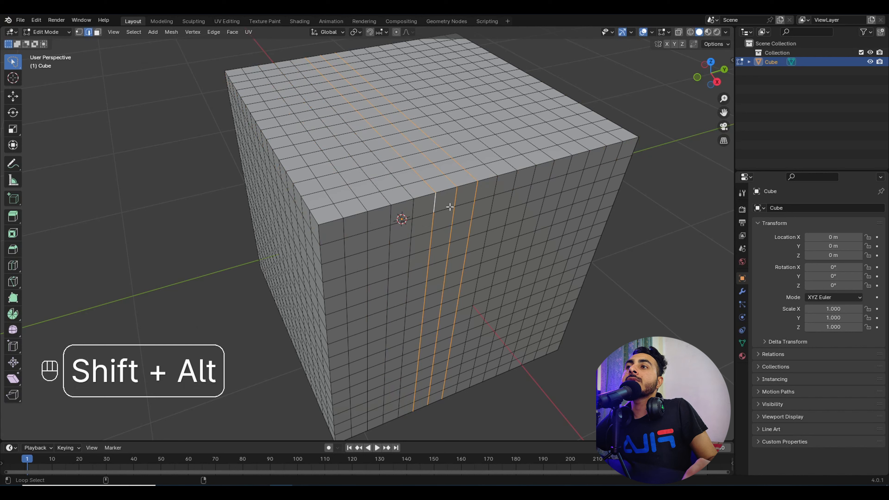
left_click(435, 203, "alt+shift")
left_click(457, 194, "alt+shift")
left_click(476, 186, "alt+shift")
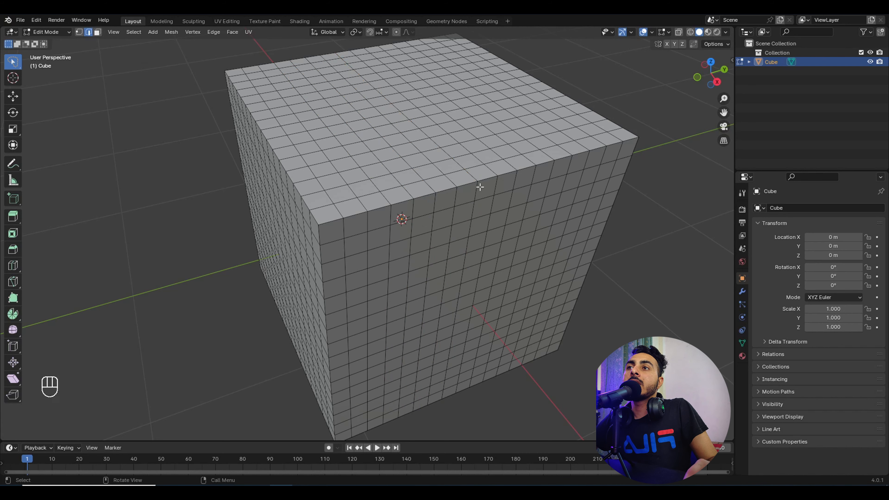
left_click(496, 186, "alt+shift")
scroll(502, 202, "down", 5)
scroll(416, 236, "up", 5)
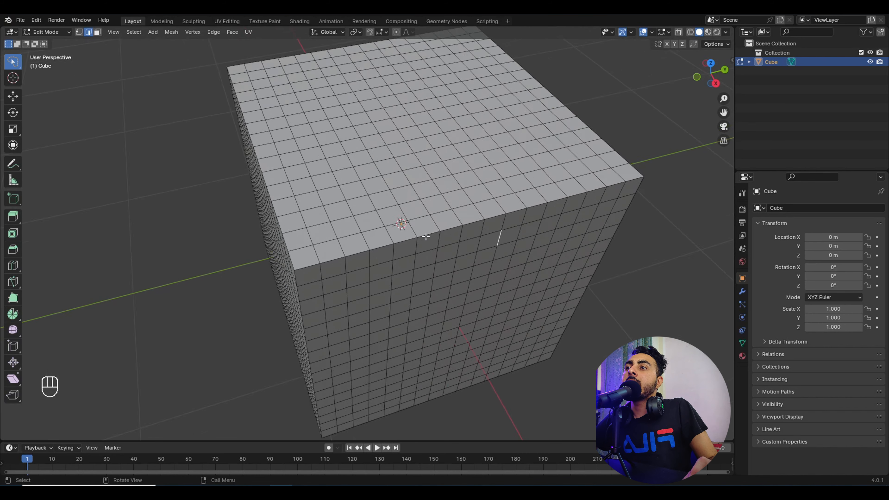
scroll(426, 237, "down", 4)
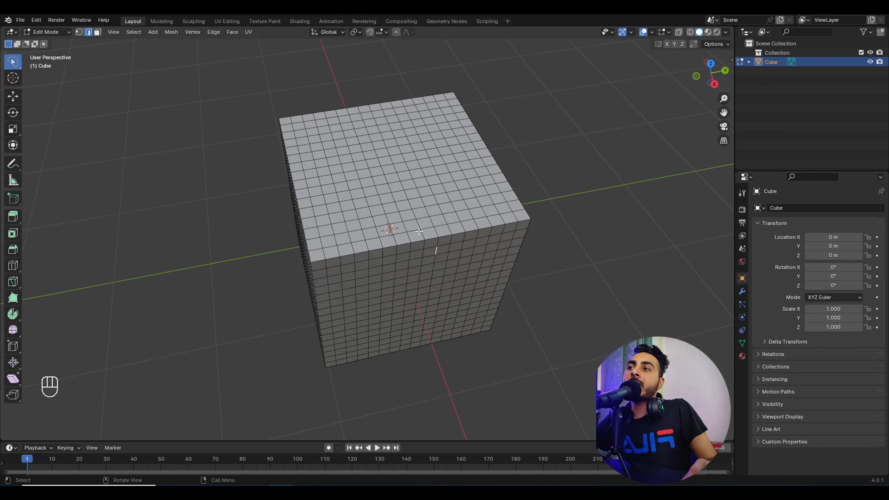
scroll(423, 226, "up", 5)
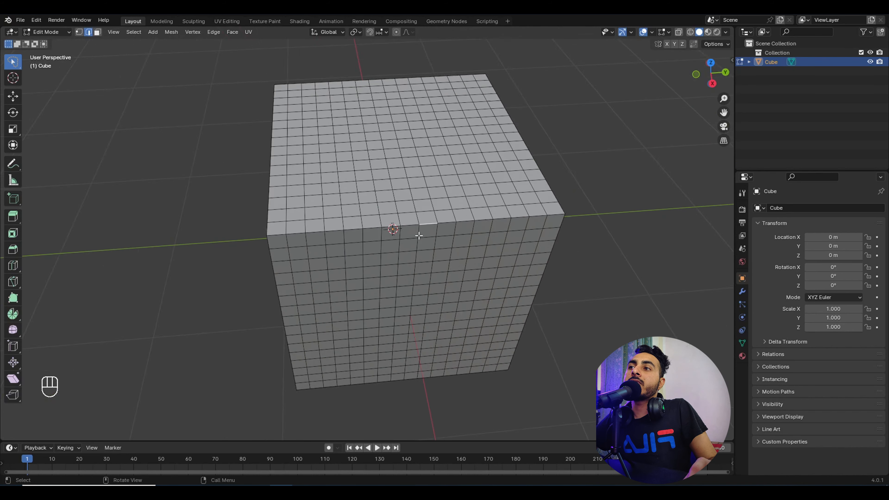
left_click(475, 195)
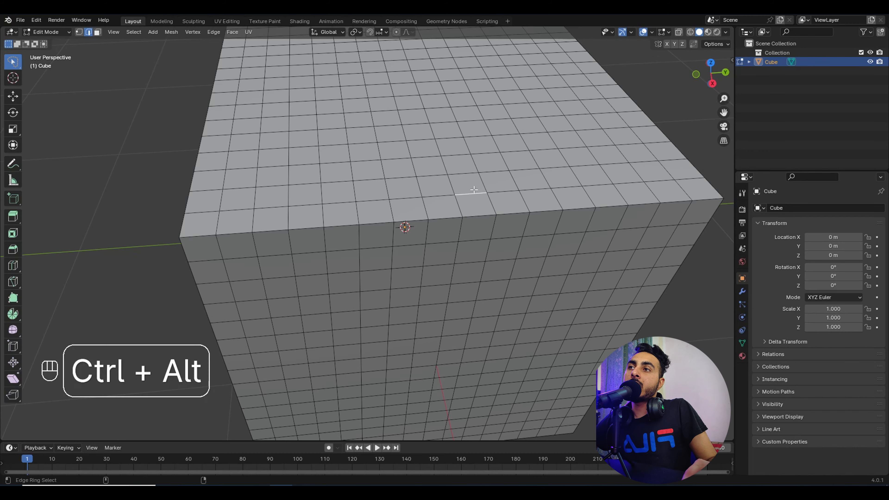
left_click(476, 196, "ctrl+alt")
scroll(475, 198, "down", 5)
middle_click_drag(476, 198, 460, 223)
scroll(460, 222, "up", 3)
key("m")
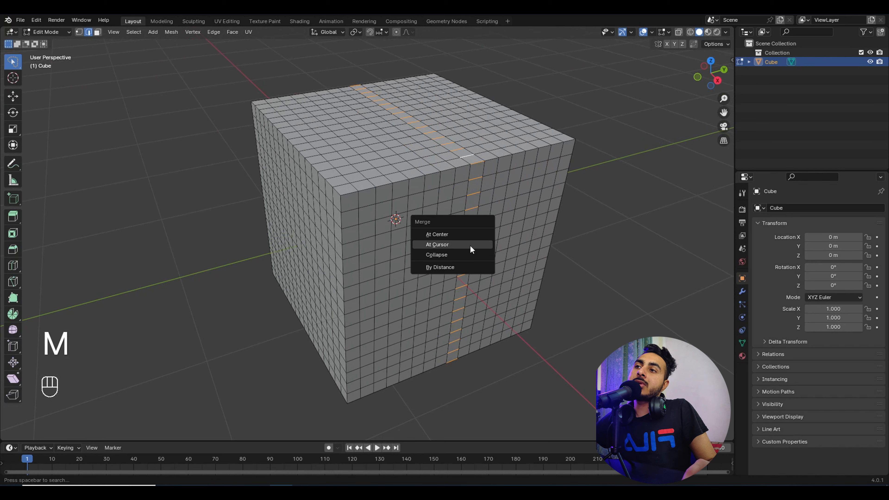
left_click(463, 254)
left_click(455, 174, "ctrl+alt")
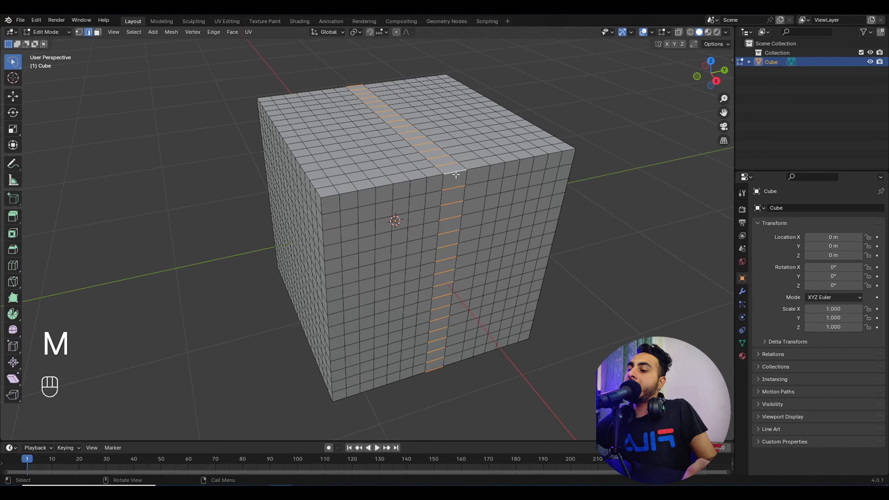
key("m")
left_click(456, 174)
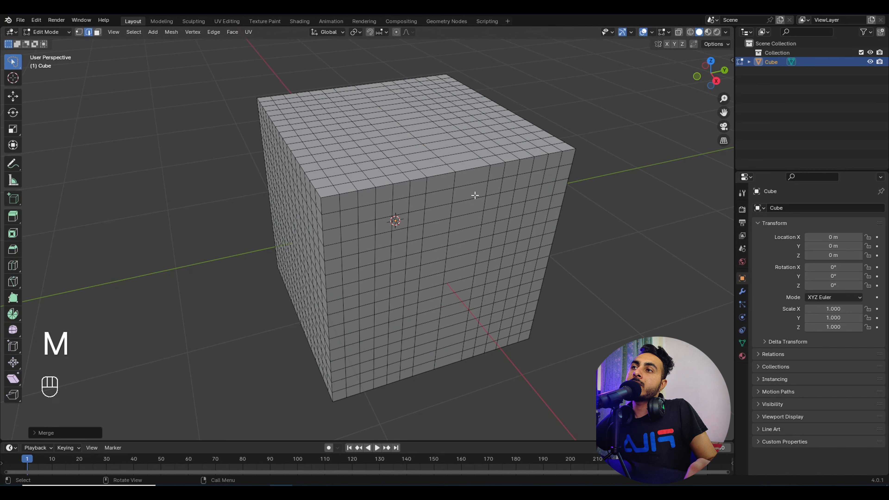
left_click(438, 172, "ctrl+alt")
key("m")
left_click(441, 172)
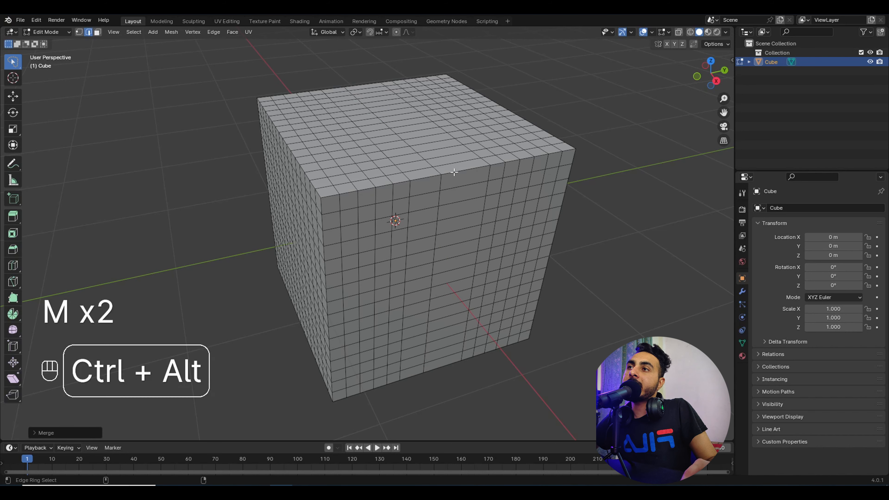
left_click(454, 172, "ctrl+alt")
key("m")
left_click(454, 173)
scroll(451, 185, "down", 3)
scroll(448, 201, "up", 4)
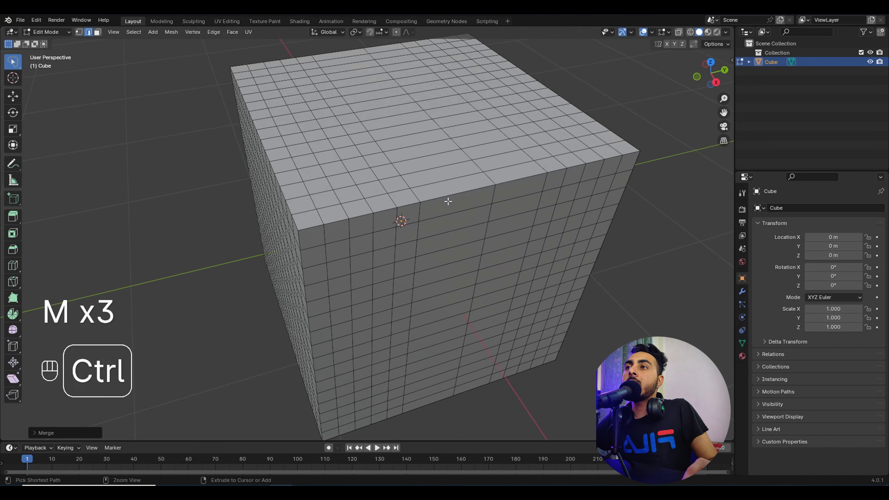
left_click(448, 202, "ctrl+alt")
key("m")
left_click(452, 198)
scroll(486, 242, "down", 5)
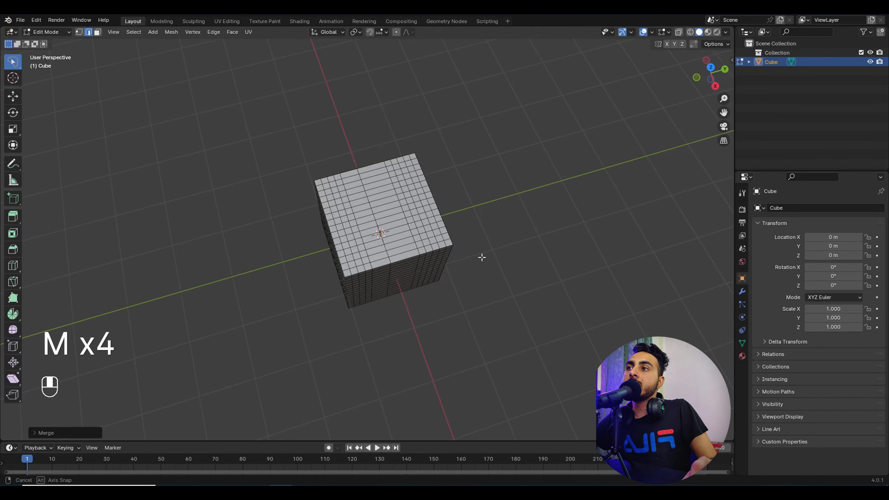
scroll(482, 257, "up", 3)
left_click(451, 245, "ctrl+alt")
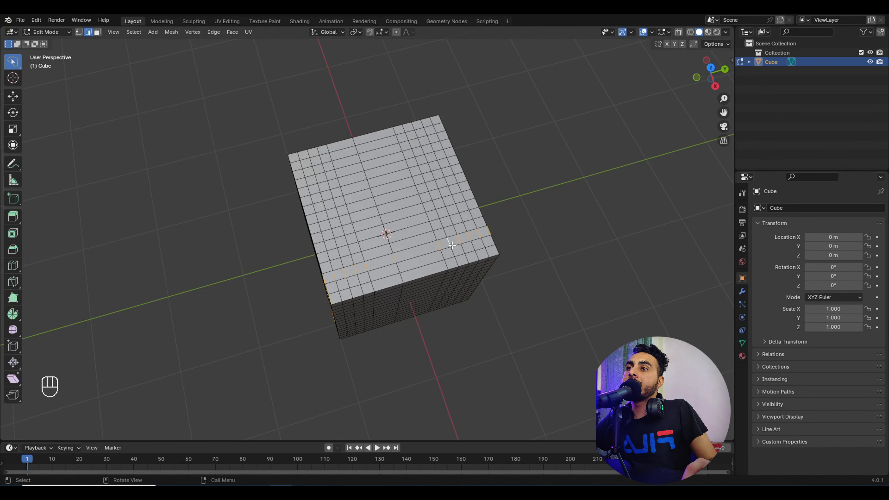
middle_click_drag(451, 246, 413, 221)
scroll(410, 219, "up", 5)
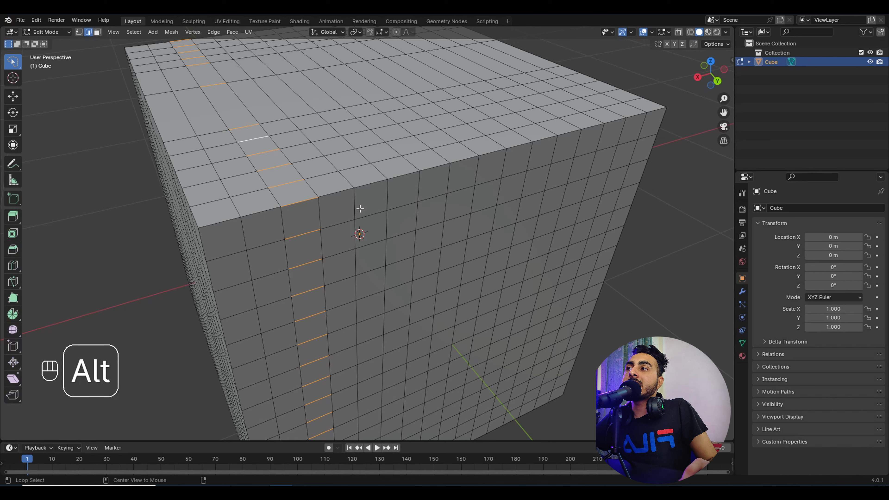
left_click(342, 195, "ctrl+alt+shift")
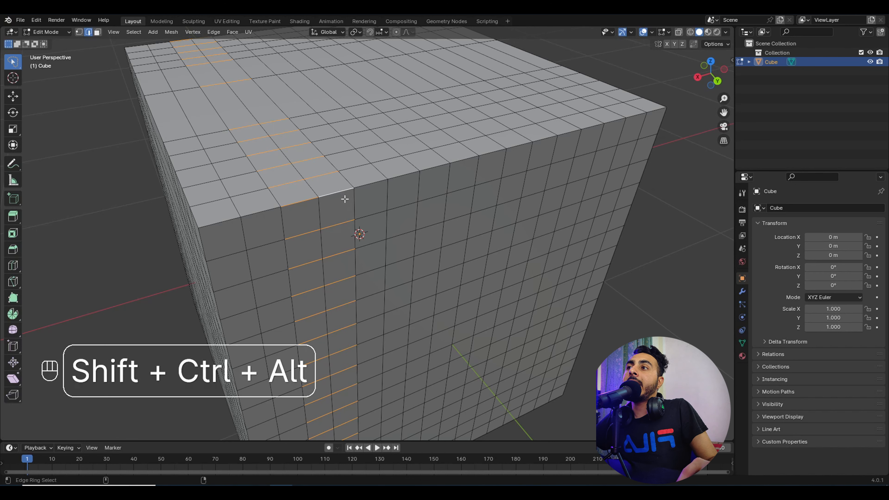
left_click(376, 183, "ctrl+alt+shift")
left_click(406, 175, "ctrl+alt+shift")
scroll(410, 185, "down", 4)
middle_click_drag(402, 209, 486, 195)
key("m")
left_click(436, 221)
key("ctrl+z")
key("ctrl+z")
key("ctrl+z")
key("ctrl+z")
key("ctrl+z")
key("ctrl+z")
key("ctrl+z")
key("ctrl+z")
key("Tab")
key("ctrl+z")
key("ctrl+z")
key("ctrl+z")
key("ctrl+z")
key("ctrl+z")
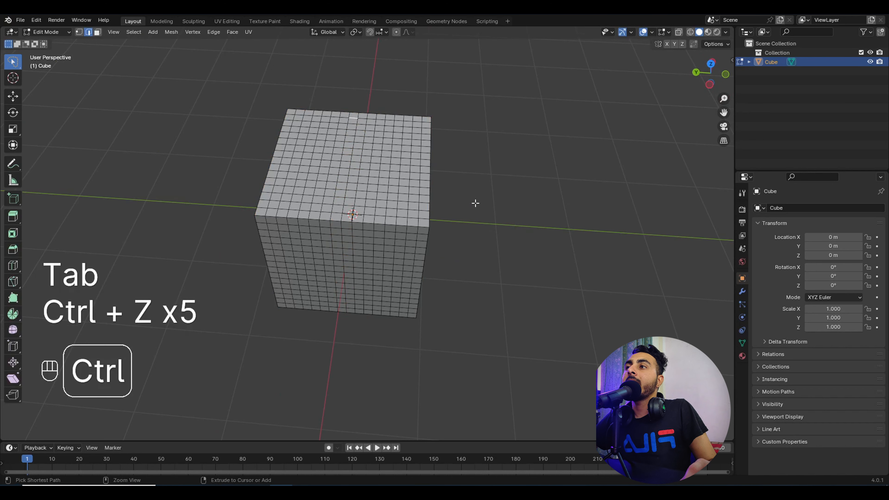
Step: Pick an edge on the cube's front top and select the edge ring through it
scroll(373, 208, "up", 5)
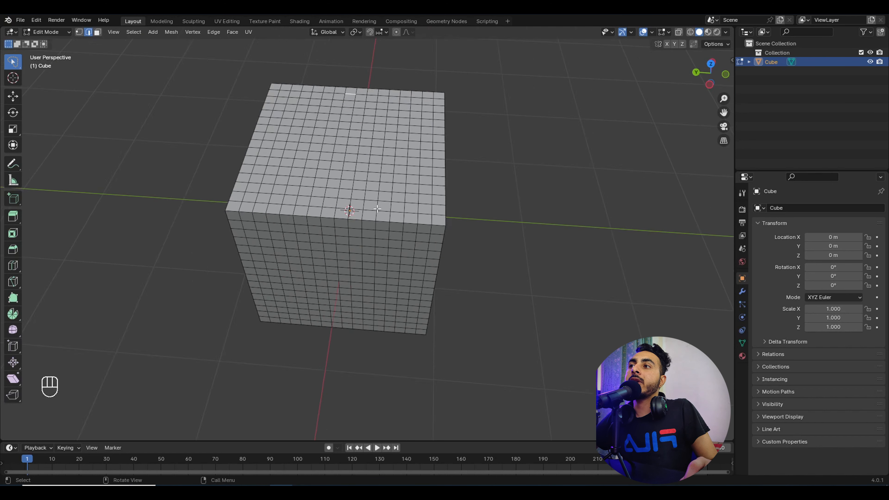
scroll(368, 207, "down", 1)
left_click(374, 203)
left_click(373, 203, "ctrl+alt")
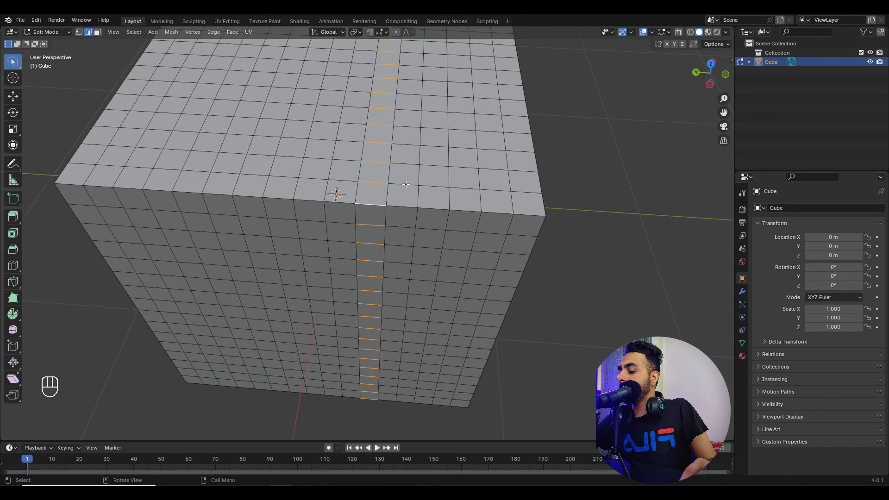
left_click(380, 183)
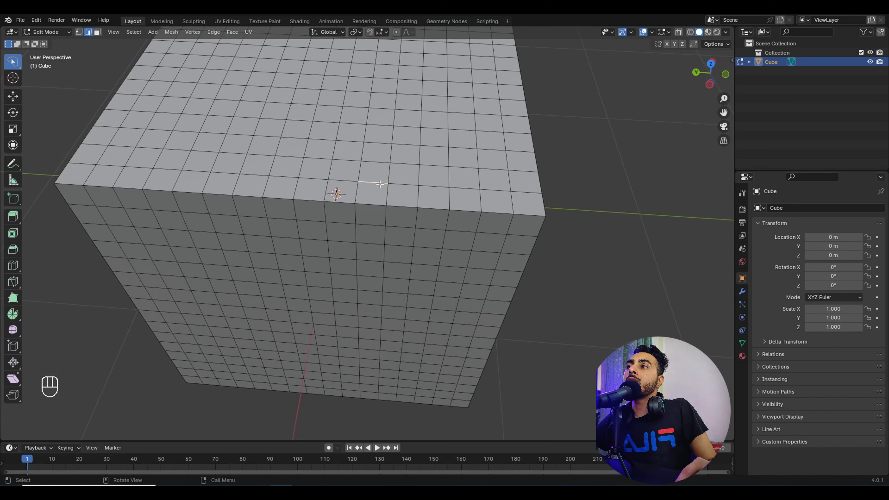
left_click(380, 183, "ctrl+alt")
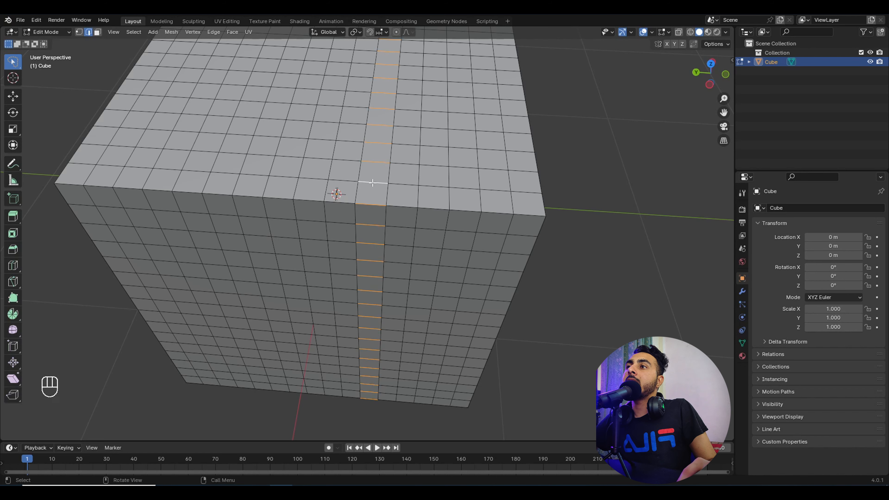
mouse_move(395, 210)
middle_mouse_down()
mouse_move(395, 238)
mouse_move(397, 203)
middle_mouse_up()
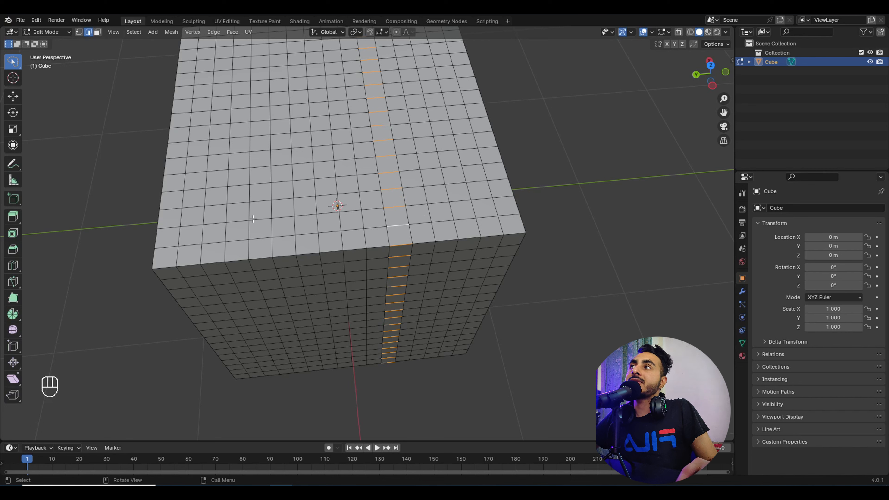
Step: Apply Select > Select Loops > Edge Loops, inspect the loops, then Alt+A to deselect all
left_click(133, 31)
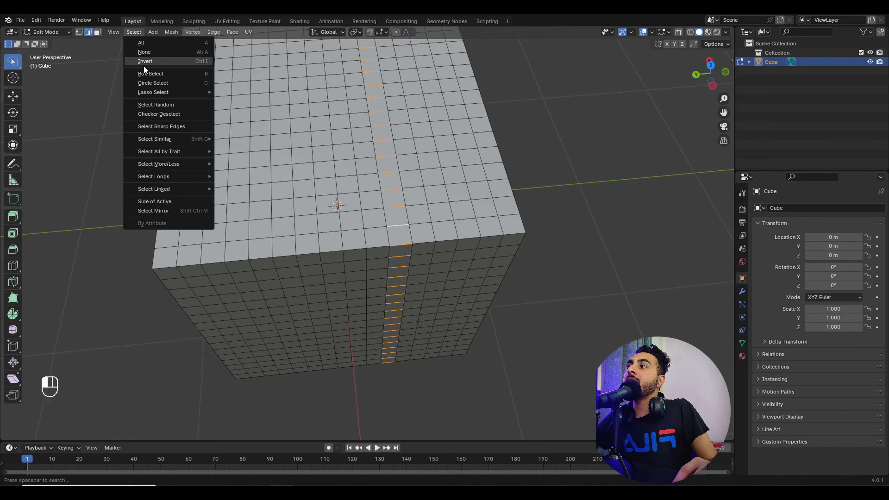
mouse_move(170, 177)
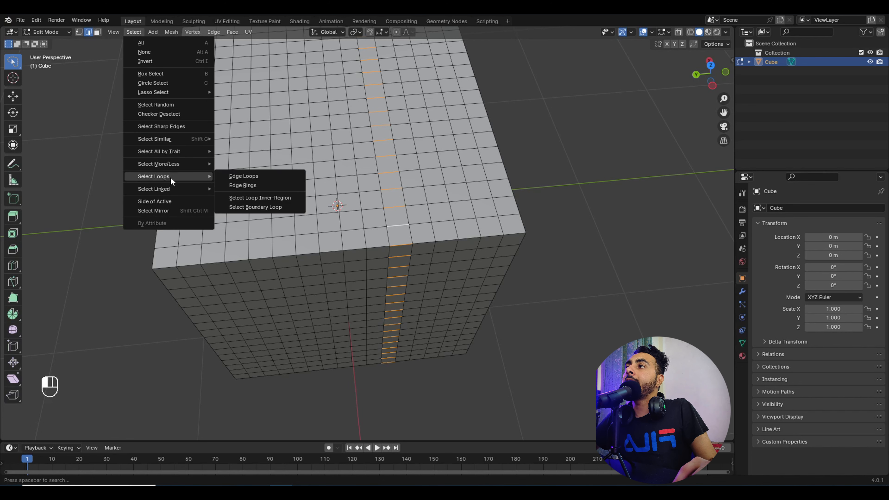
left_click(259, 176)
scroll(406, 209, "down", 5)
middle_click_drag(405, 210, 340, 184)
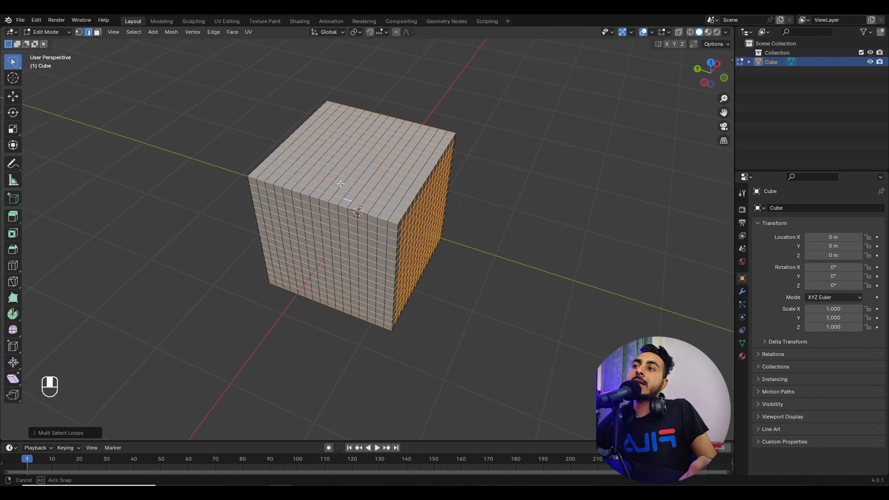
scroll(363, 180, "up", 4)
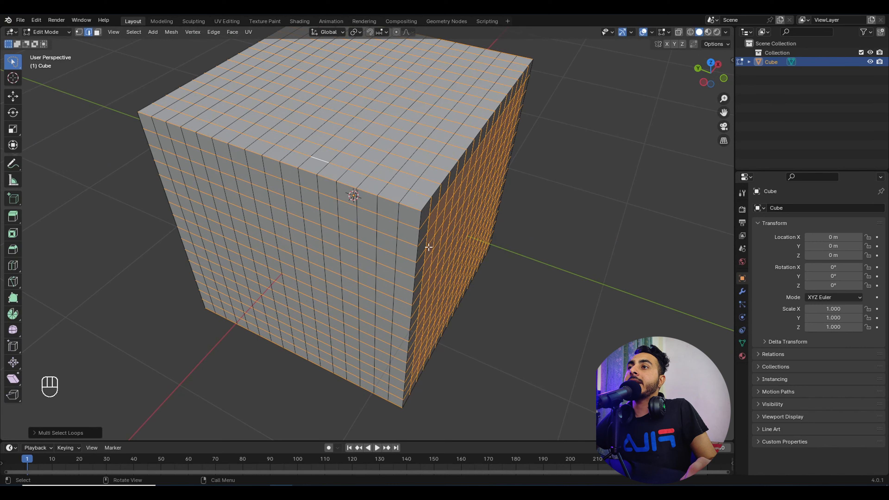
scroll(428, 247, "down", 4)
middle_click_drag(428, 247, 481, 192)
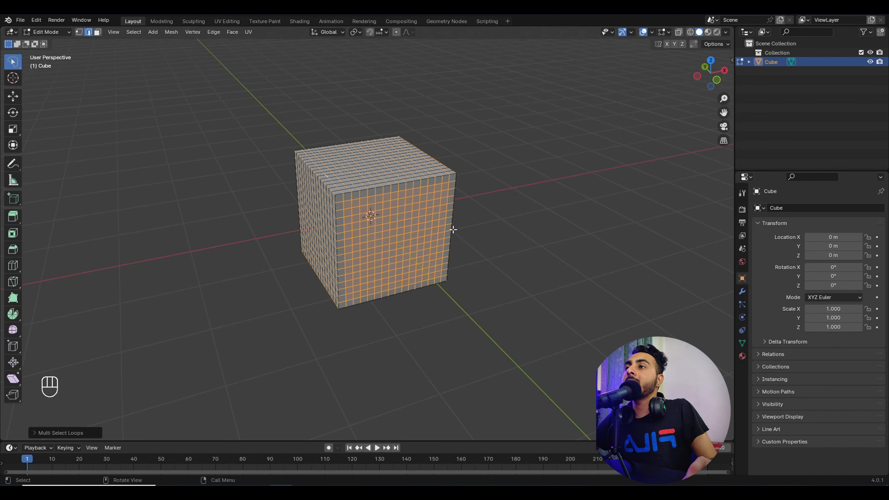
middle_click_drag(453, 230, 435, 214)
key("alt+a")
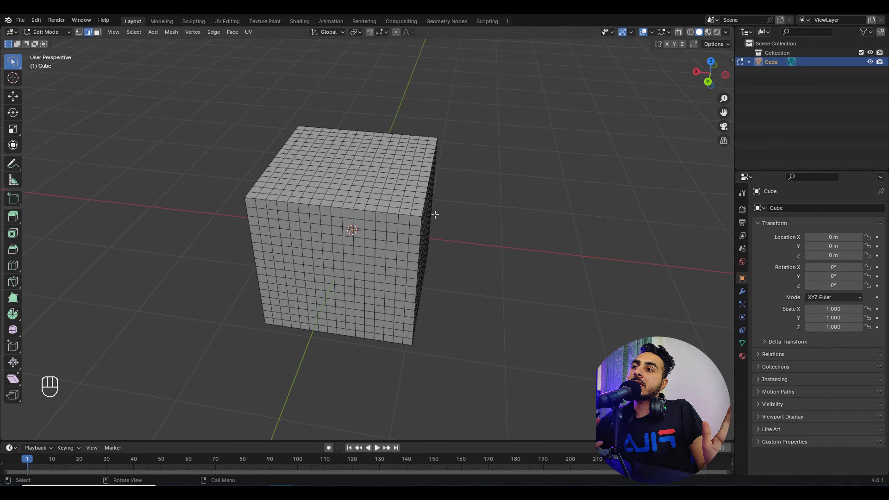
Step: Toggle out of and back into Edit Mode and switch to face select mode
middle_click_drag(374, 210, 340, 228)
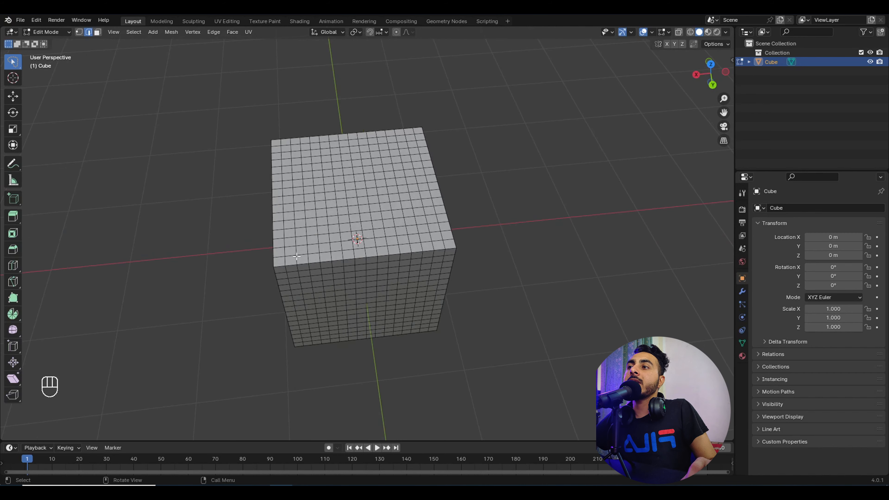
middle_click_drag(296, 256, 480, 194)
key("Tab")
key("Tab")
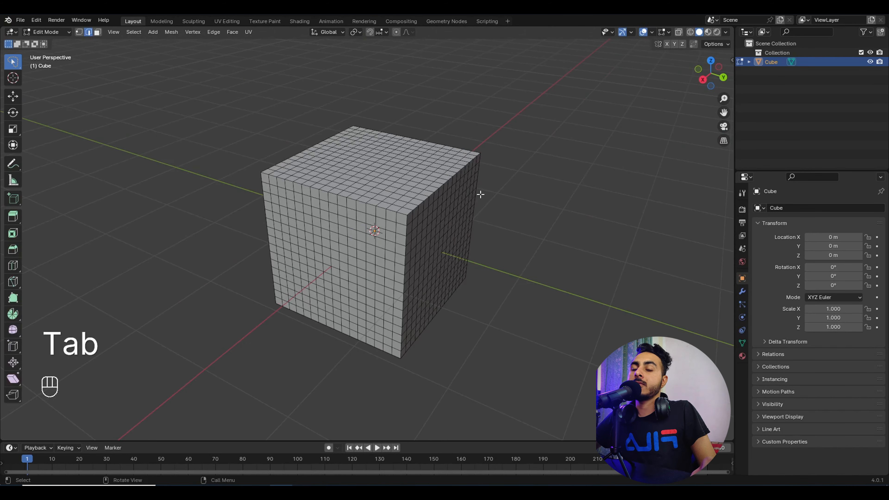
middle_click_drag(136, 95, 117, 100)
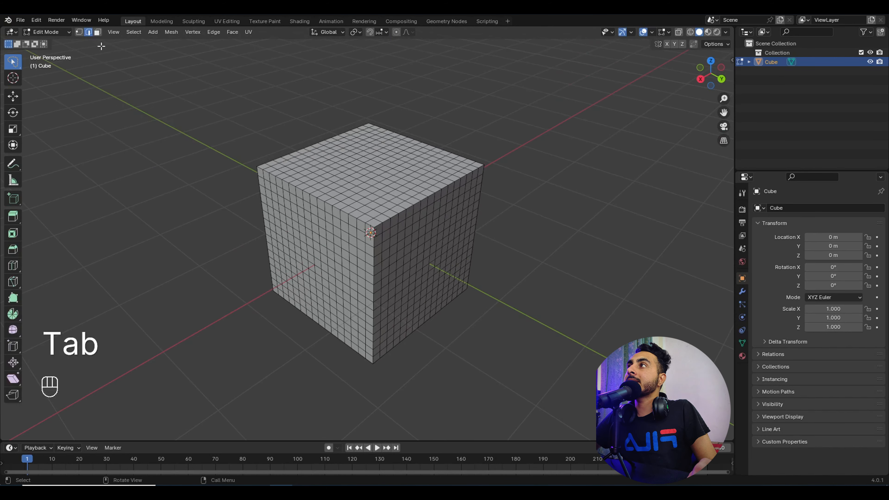
left_click(99, 33)
mouse_move(320, 112)
middle_mouse_down()
mouse_move(306, 131)
mouse_move(306, 196)
mouse_move(298, 210)
middle_mouse_up()
scroll(298, 205, "up", 1)
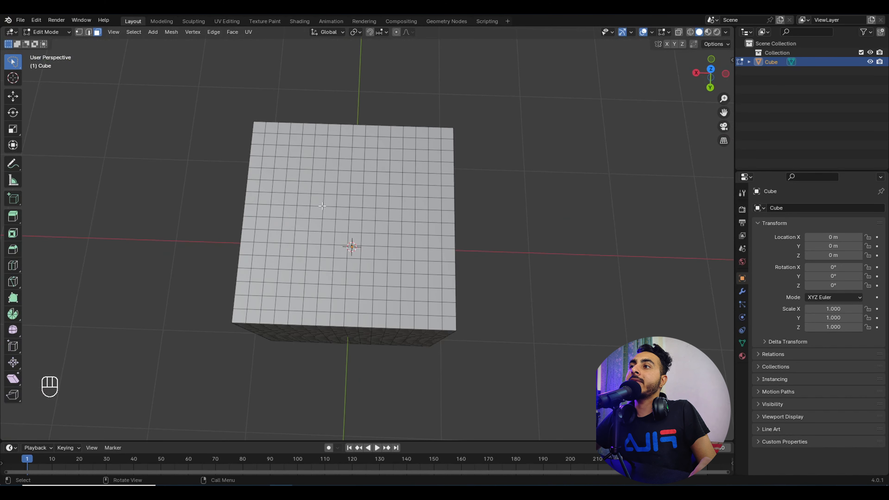
Step: Select seven diagonal top faces, invert with Ctrl+I, then clear the whole selection
left_click_drag(323, 201, 360, 239)
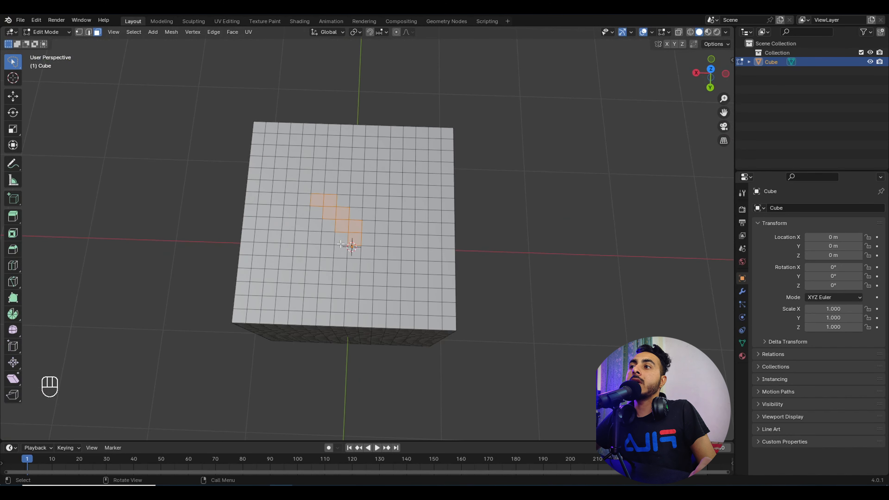
middle_click_drag(332, 211, 342, 233)
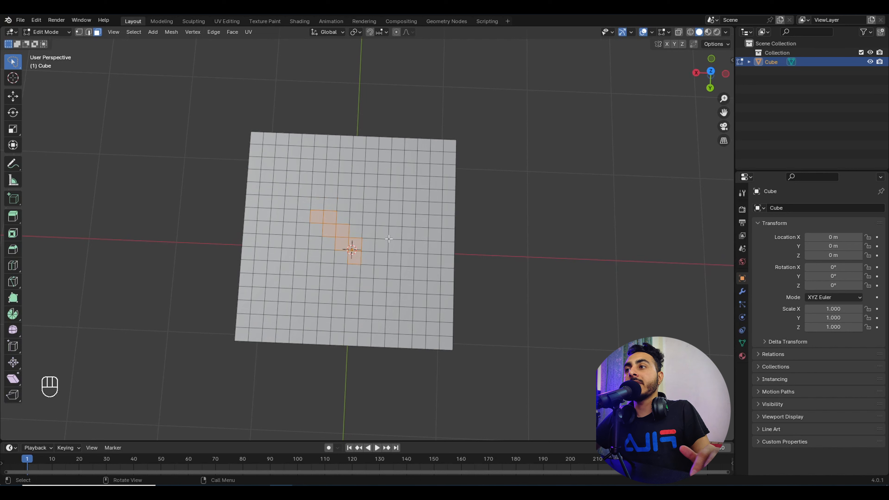
key("ctrl")
key("ctrl+i")
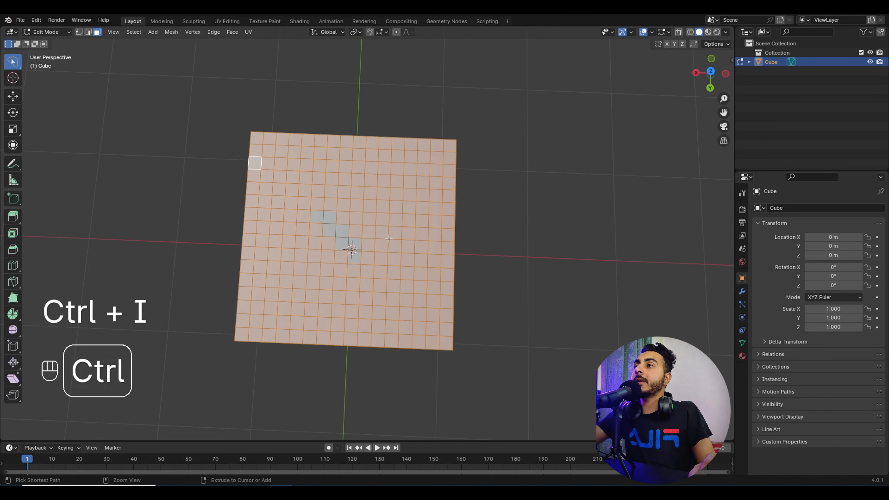
mouse_move(389, 238)
middle_mouse_down()
mouse_move(422, 195)
mouse_move(371, 156)
middle_mouse_up()
mouse_move(345, 381)
left_mouse_down()
mouse_move(408, 52)
mouse_move(83, 174)
mouse_move(89, 182)
left_mouse_up()
middle_click_drag(373, 114, 363, 163)
mouse_move(320, 154)
left_mouse_down("ctrl")
mouse_move(328, 193)
mouse_move(349, 177)
mouse_move(319, 172)
mouse_move(351, 207)
mouse_move(315, 158)
left_mouse_up("ctrl")
left_click(543, 196)
Step: Select a small top patch and invert so every other face is selected
mouse_move(419, 175)
middle_mouse_down()
mouse_move(440, 184)
mouse_move(449, 173)
middle_mouse_up()
key("ctrl")
key("ctrl+i")
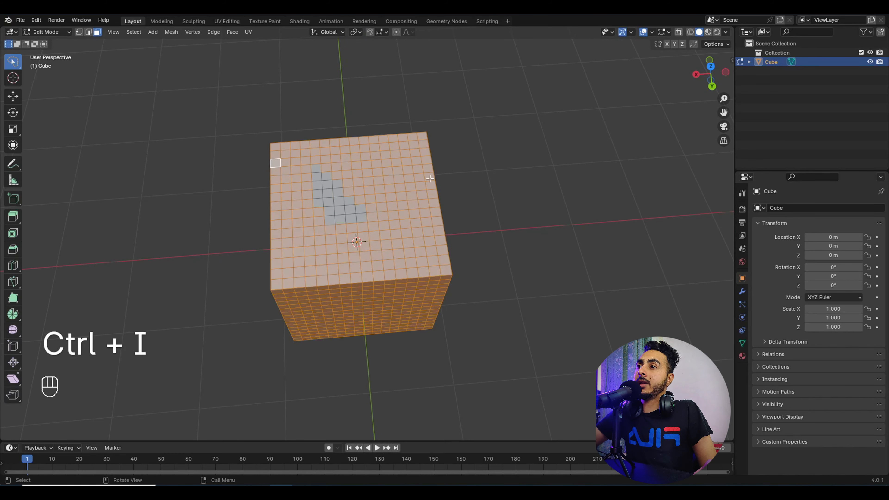
middle_click_drag(392, 168, 434, 154)
Step: Re-enter Edit Mode, select a patch of top faces and invert it with Ctrl+I
key("Tab")
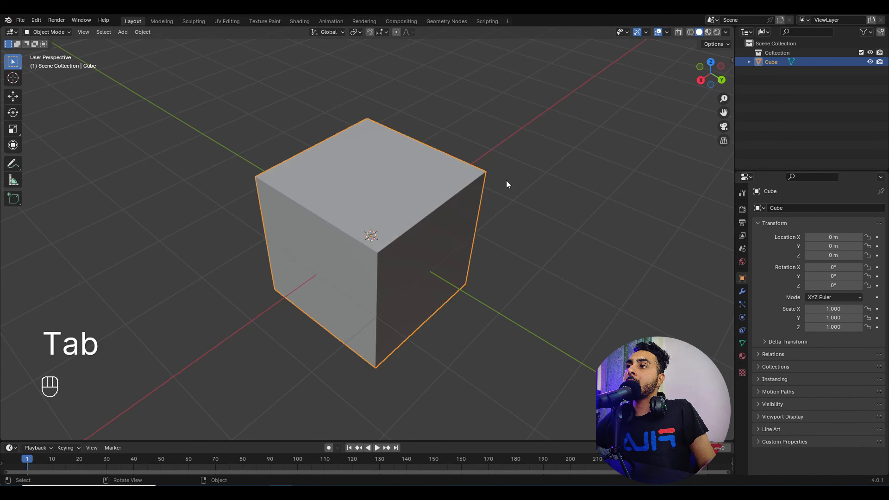
key("Tab")
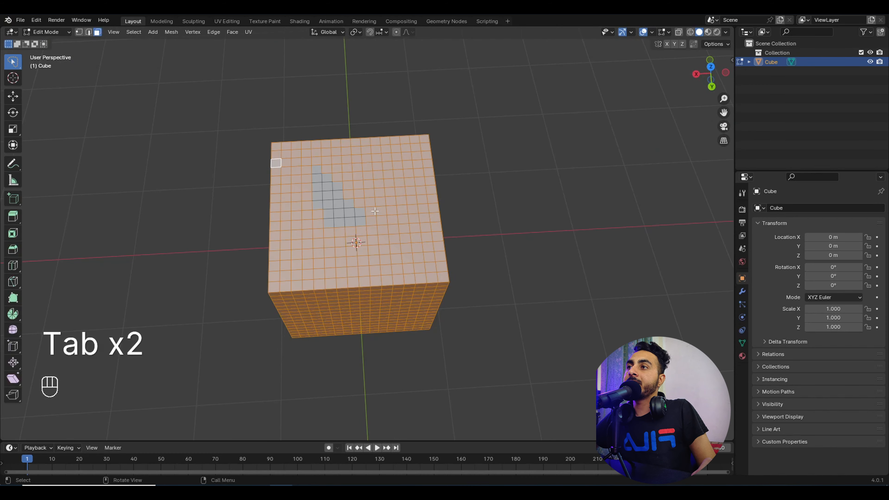
mouse_move(327, 189)
left_mouse_down()
mouse_move(384, 195)
mouse_move(376, 191)
left_mouse_up()
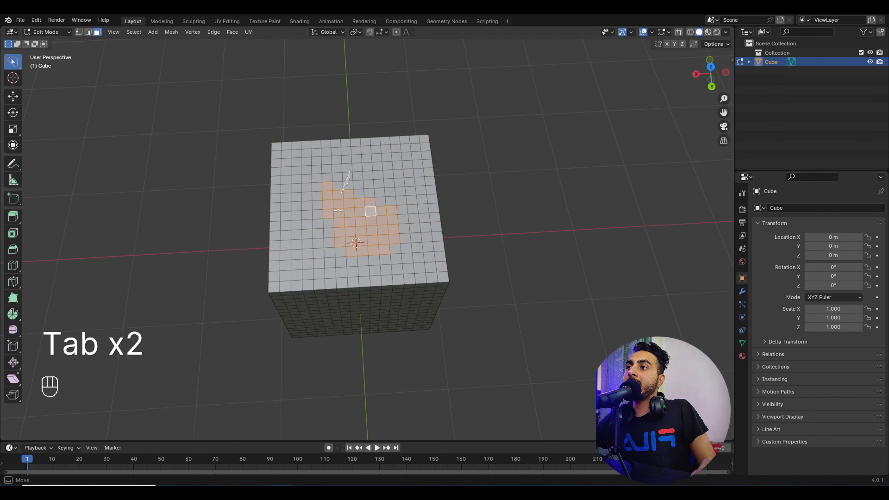
left_click_drag(344, 164, 387, 180)
key("ctrl+i")
Step: Select a small corner patch, invert it so all other faces are selected, then clear the selection
middle_click_drag(389, 175, 382, 135)
mouse_move(275, 191)
left_mouse_down()
mouse_move(374, 198)
mouse_move(336, 165)
mouse_move(375, 197)
mouse_move(360, 185)
left_mouse_up()
mouse_move(349, 187)
left_mouse_down()
mouse_move(364, 243)
mouse_move(318, 231)
left_mouse_up()
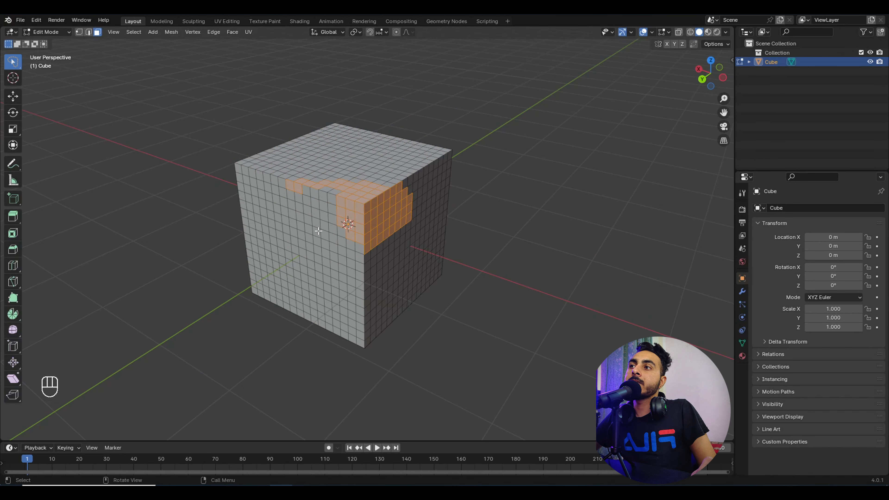
key("ctrl+i")
middle_click_drag(408, 195, 504, 227)
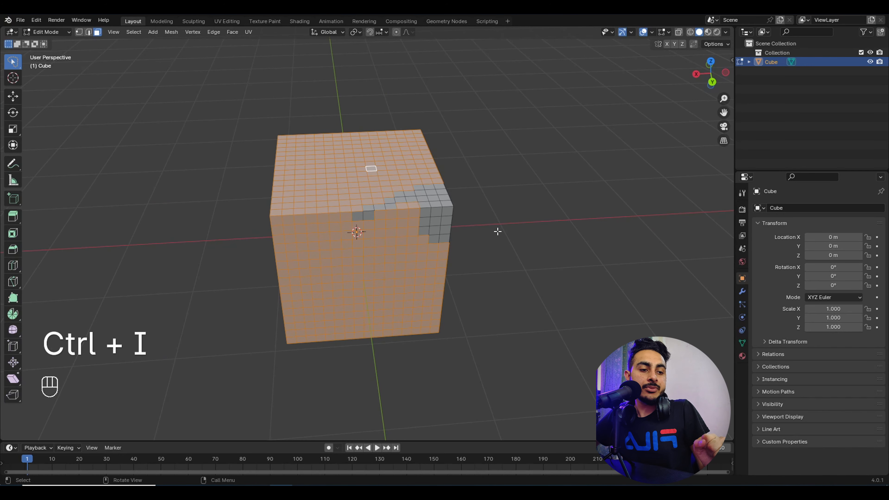
left_click(457, 232)
middle_click_drag(457, 233, 466, 217)
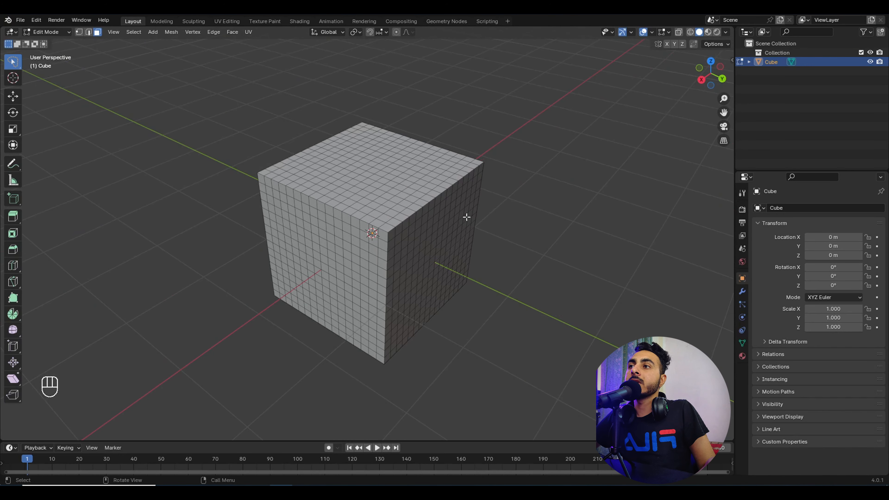
middle_click_drag(378, 218, 354, 213)
middle_click_drag(409, 213, 402, 216)
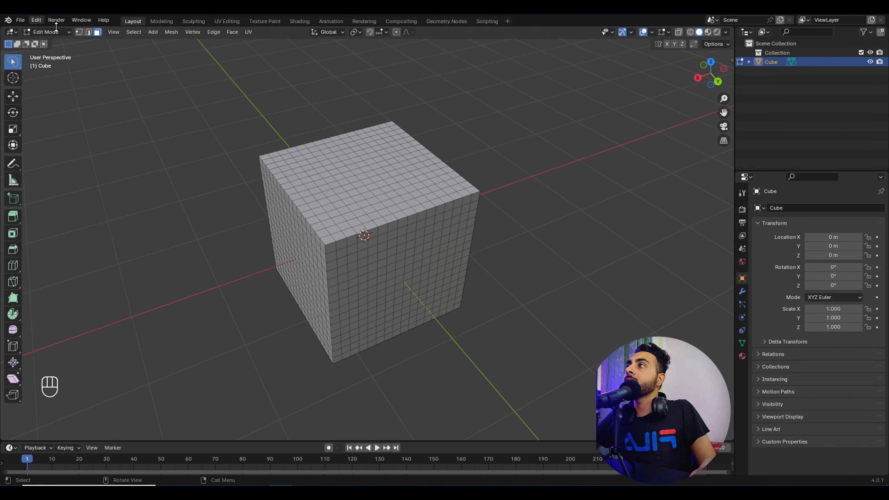
Step: Select a ring of faces through a face near the cube's top edge
left_click_drag(13, 62, 53, 84)
middle_click_drag(454, 227, 500, 232)
scroll(420, 203, "up", 3)
middle_click_drag(402, 195, 403, 223)
left_click(404, 222)
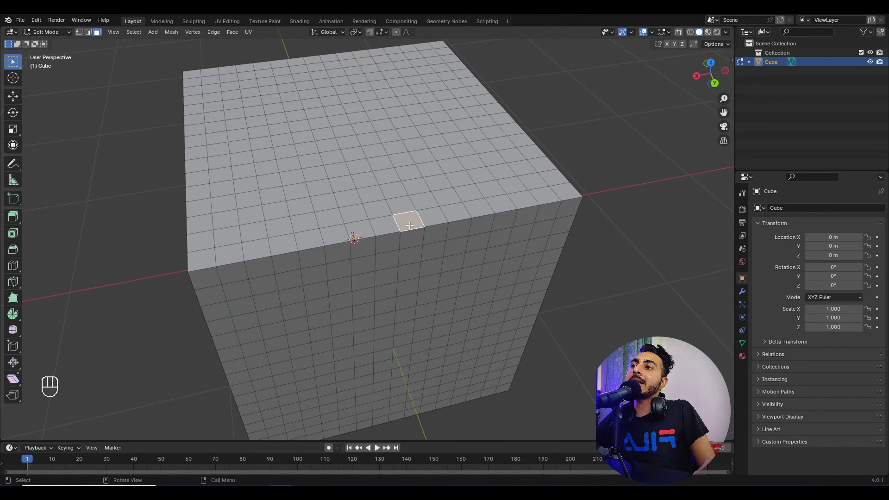
left_click(416, 228, "ctrl+alt")
Step: From a near top-down view, select a single face at the cube's top edge
scroll(416, 224, "down", 5)
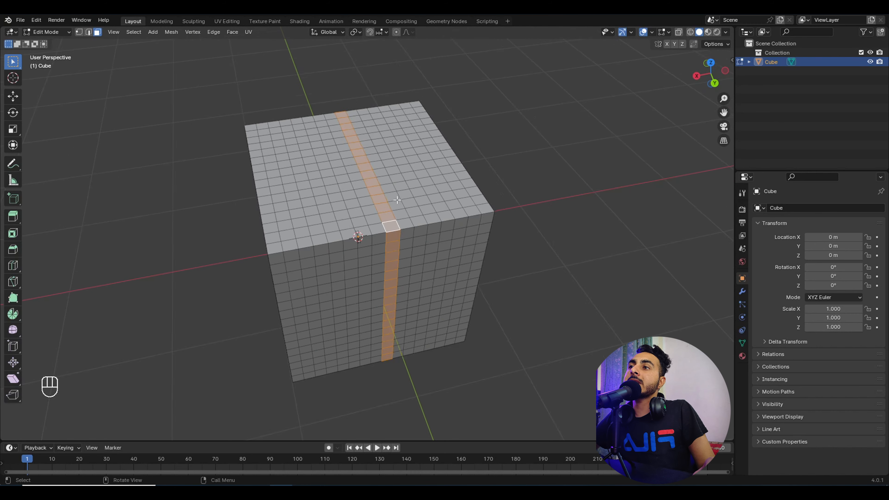
mouse_move(420, 196)
middle_mouse_down()
mouse_move(434, 174)
mouse_move(418, 186)
middle_mouse_up()
scroll(434, 175, "up", 3)
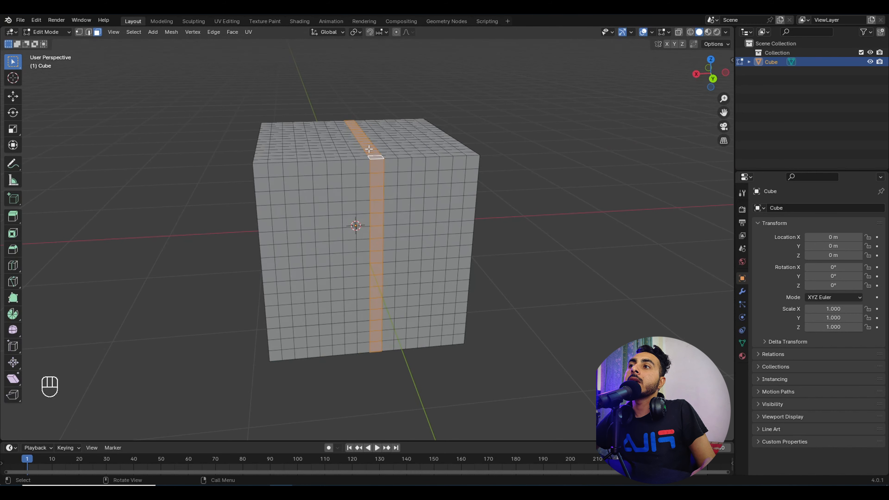
scroll(367, 87, "down", 3)
middle_click_drag(368, 87, 403, 259)
scroll(403, 259, "up", 3)
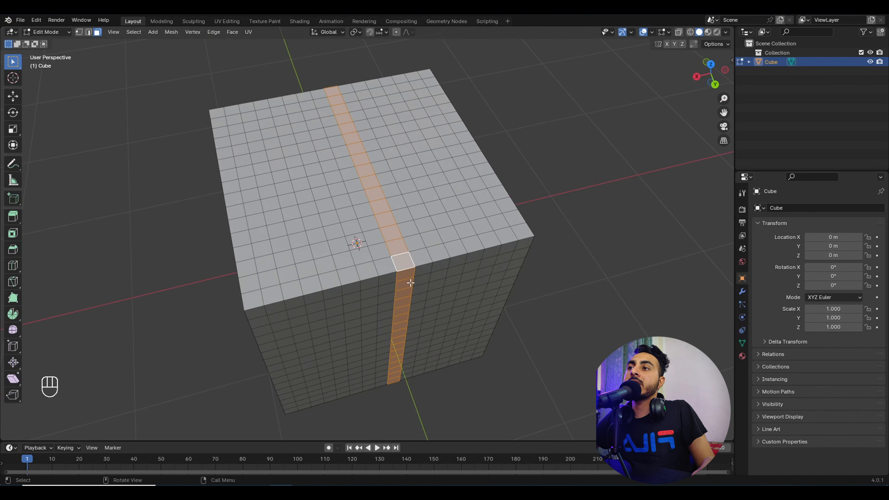
left_click(405, 271)
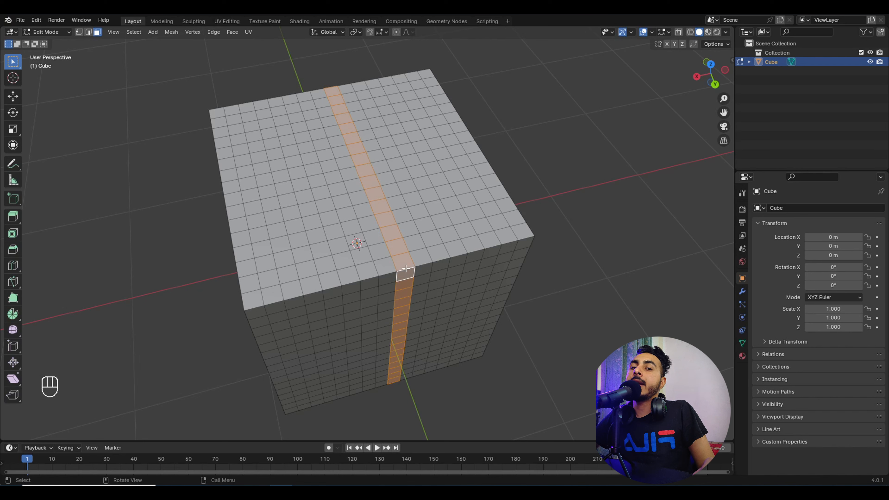
Step: Grow and shrink the face selection repeatedly to test the strip width
key("ctrl+KP_Add")
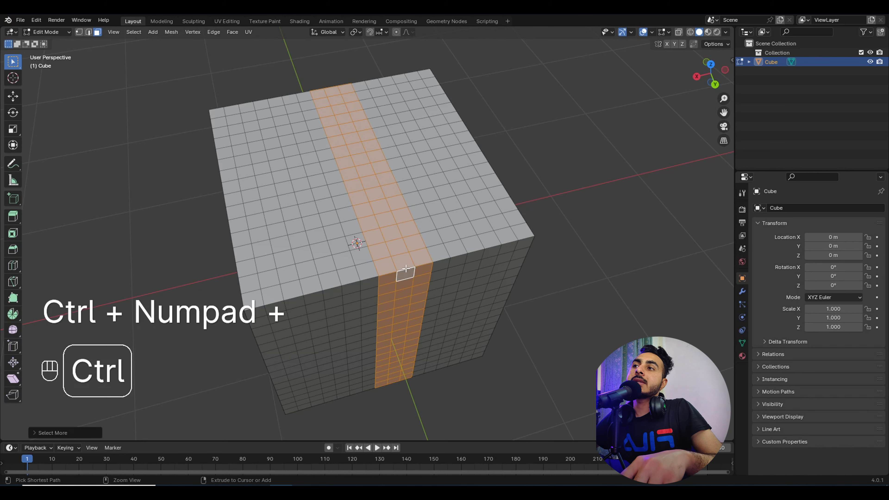
key("ctrl+KP_Add")
key("ctrl+KP_Add")
key("ctrl+KP_Add")
key("ctrl+KP_Add")
key("ctrl+KP_Add")
key("ctrl+KP_Add")
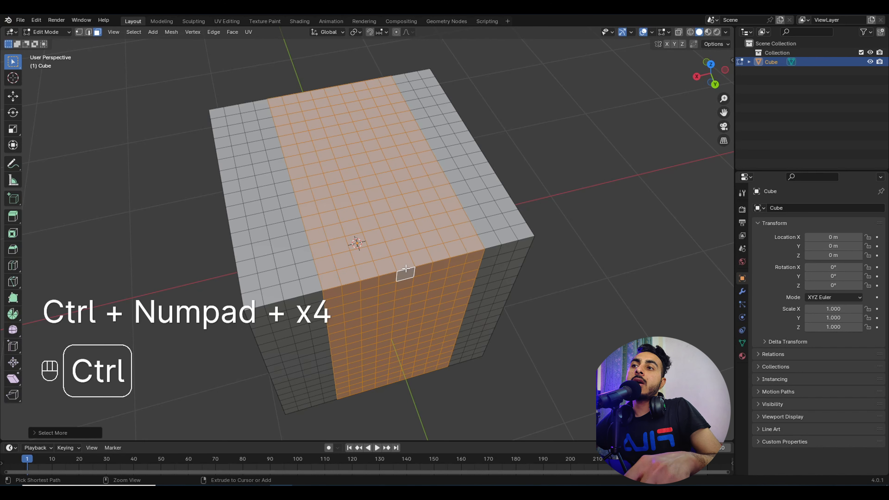
key("ctrl+KP_Subtract")
key("ctrl+KP_Subtract")
key("ctrl+KP_Subtract")
key("ctrl+KP_Subtract")
key("ctrl+KP_Subtract")
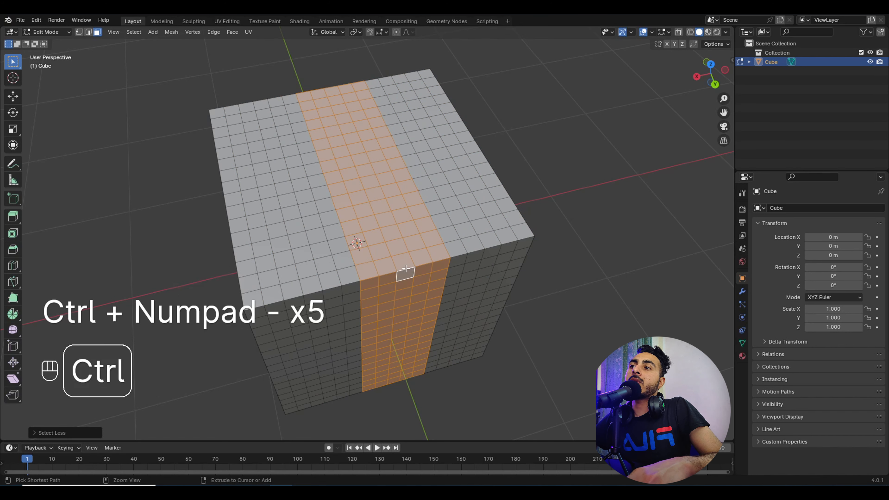
key("ctrl+KP_Subtract")
key("ctrl+KP_Subtract")
key("ctrl+KP_Add")
key("ctrl+KP_Add")
key("ctrl+KP_Add")
key("ctrl+KP_Add")
key("ctrl+KP_Add")
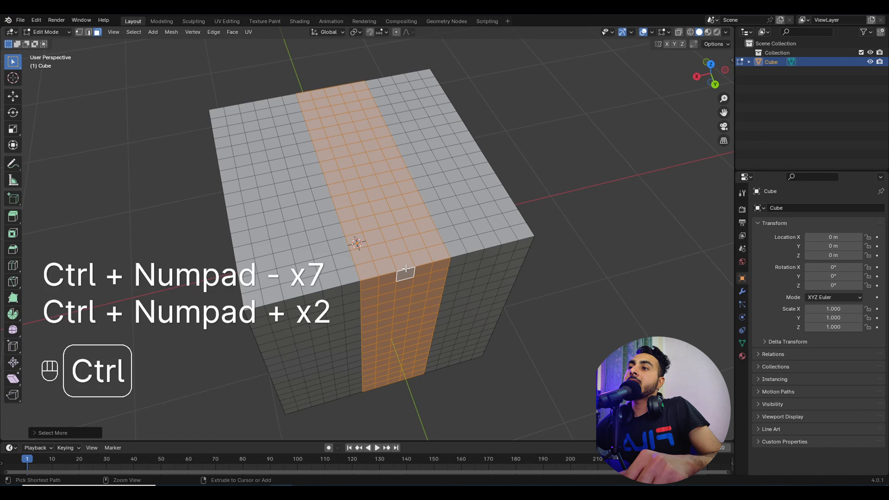
key("ctrl+KP_Subtract")
key("ctrl+KP_Subtract")
key("ctrl+KP_Subtract")
key("ctrl+KP_Subtract")
key("ctrl+KP_Subtract")
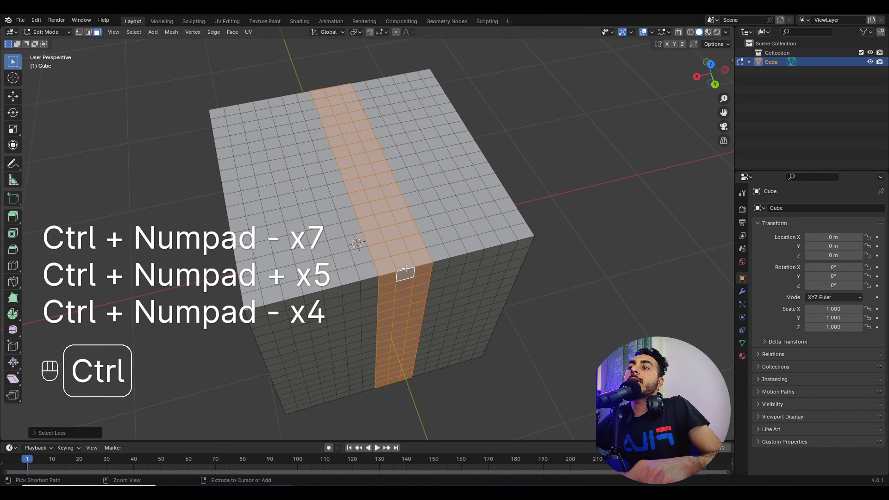
key("ctrl+KP_Add")
key("ctrl+KP_Add")
key("ctrl+KP_Add")
key("ctrl+KP_Add")
key("ctrl+KP_Add")
key("ctrl+KP_Subtract")
key("ctrl+KP_Subtract")
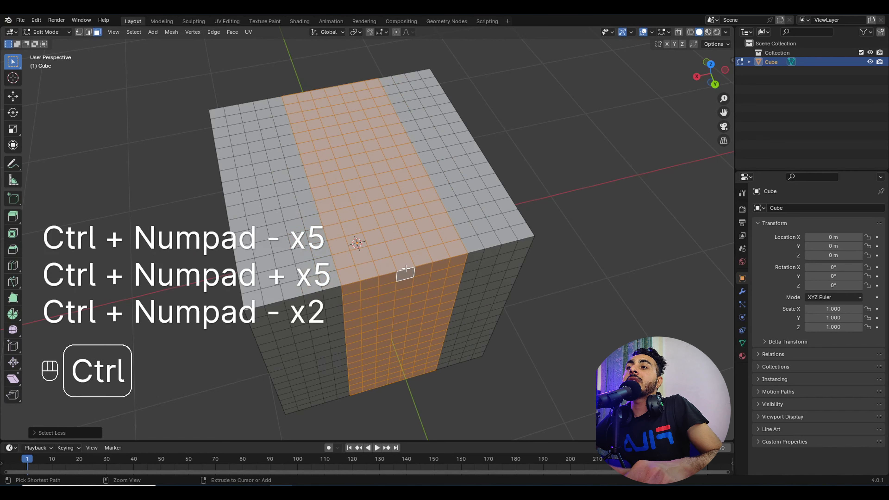
key("ctrl+KP_Subtract")
key("ctrl+KP_Subtract")
key("ctrl+KP_Subtract")
key("ctrl+KP_Add")
key("ctrl+KP_Subtract")
key("ctrl+KP_Subtract")
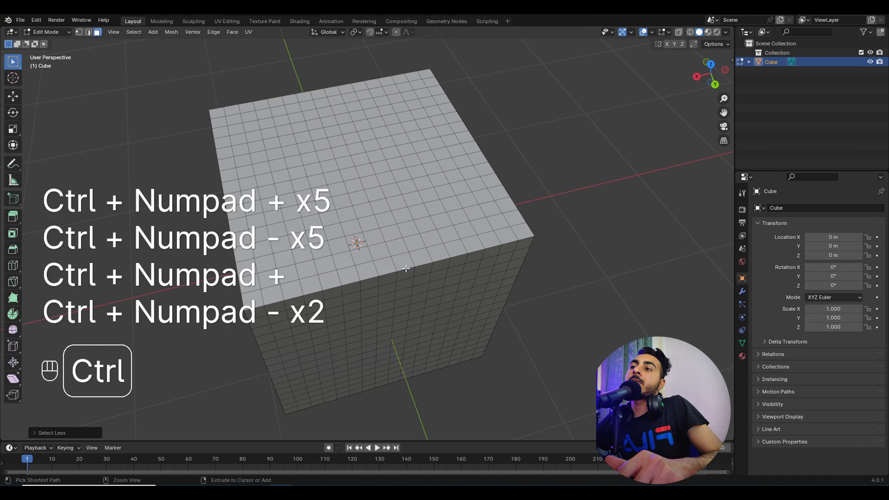
key("ctrl+KP_Add")
key("ctrl+KP_Add")
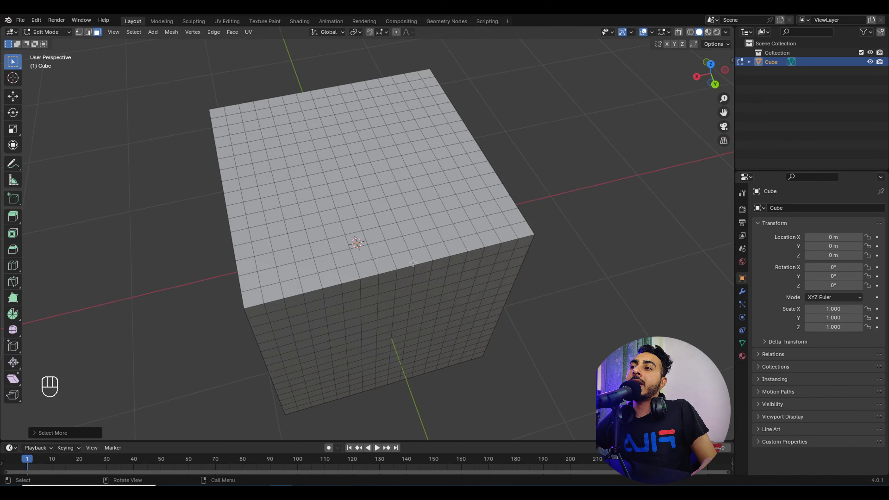
Step: Select a face ring across top and side, widen it once, and invert the selection
left_click(406, 265, "ctrl+alt")
key("ctrl+KP_Add")
key("ctrl+KP_Add")
key("ctrl+KP_Add")
key("ctrl+KP_Add")
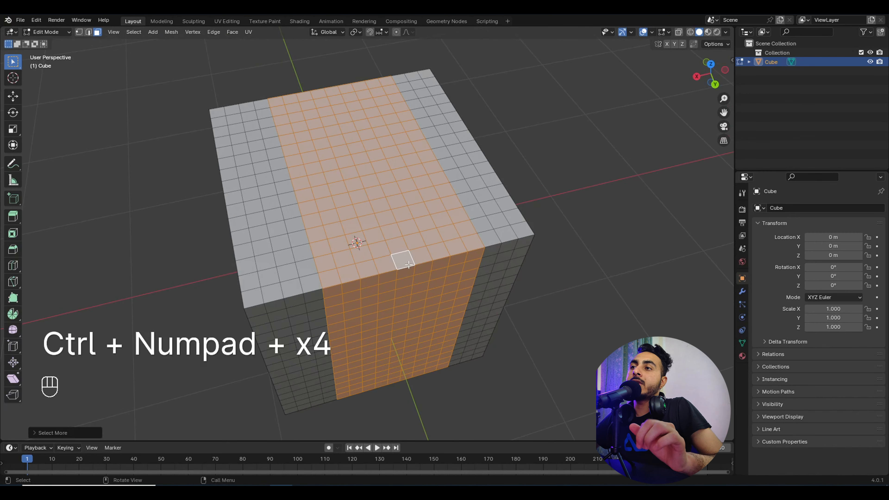
key("ctrl+i")
scroll(409, 265, "down", 5)
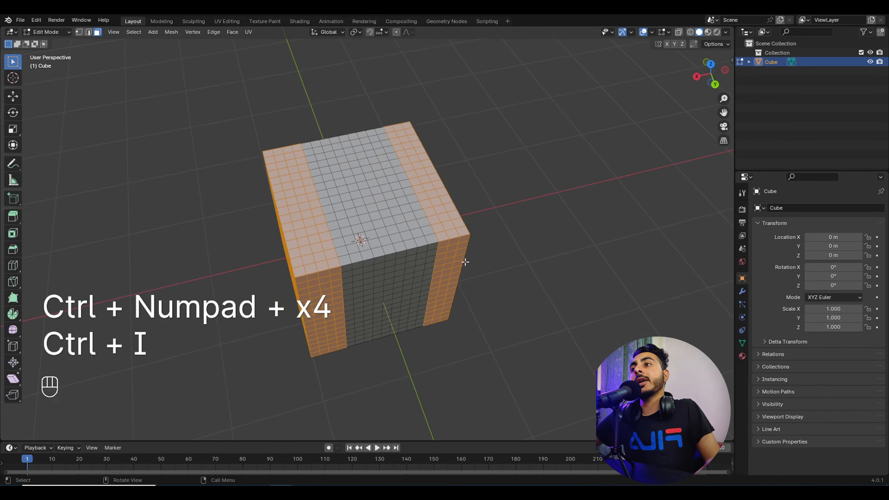
middle_click_drag(464, 262, 397, 214)
middle_click_drag(367, 147, 435, 201)
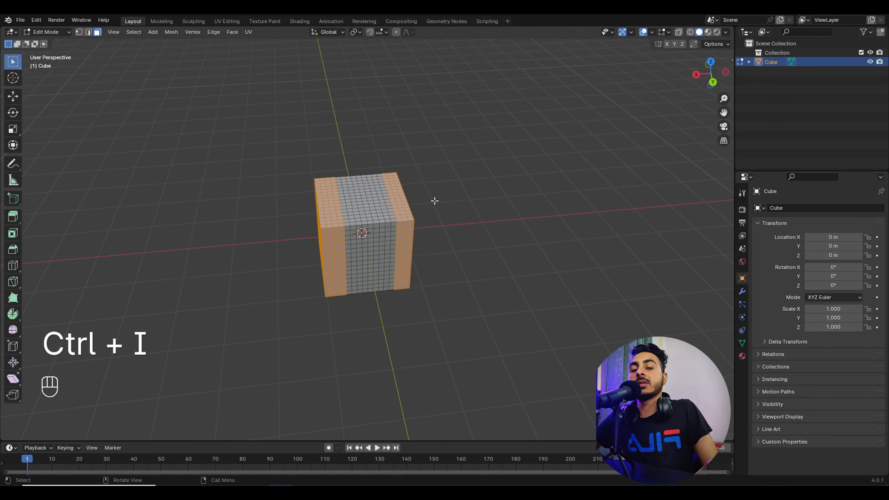
scroll(432, 203, "up", 5)
Step: Select two adjacent front face loops, size the band, and invert to leave the middle unselected
left_click(374, 211)
left_click(374, 211, "alt+shift")
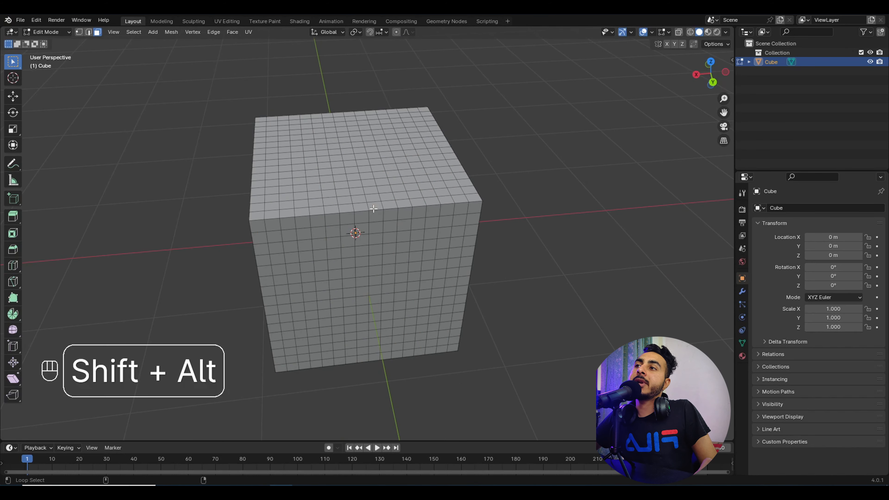
left_click(374, 211, "alt+shift")
left_click(361, 209, "alt+shift")
middle_click_drag(384, 215, 389, 208)
key("grave")
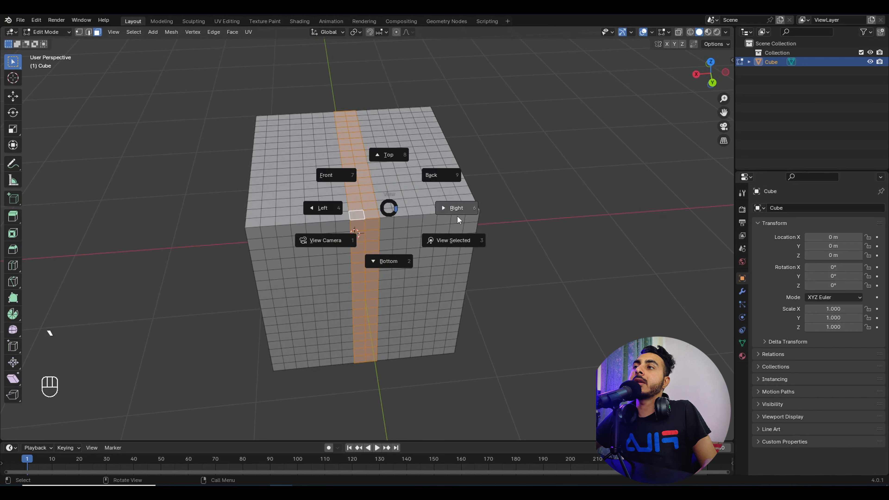
key("Escape")
key("ctrl+KP_Add")
key("ctrl+KP_Add")
key("ctrl+KP_Add")
key("ctrl+KP_Add")
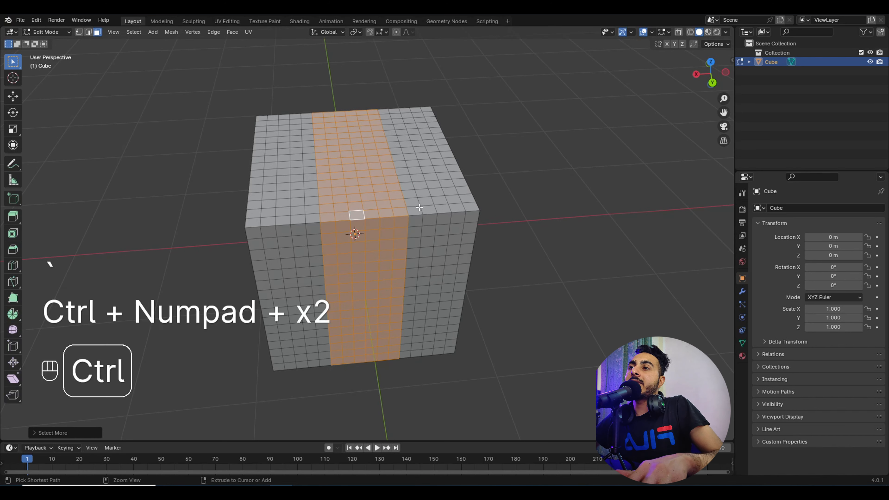
key("ctrl+KP_Subtract")
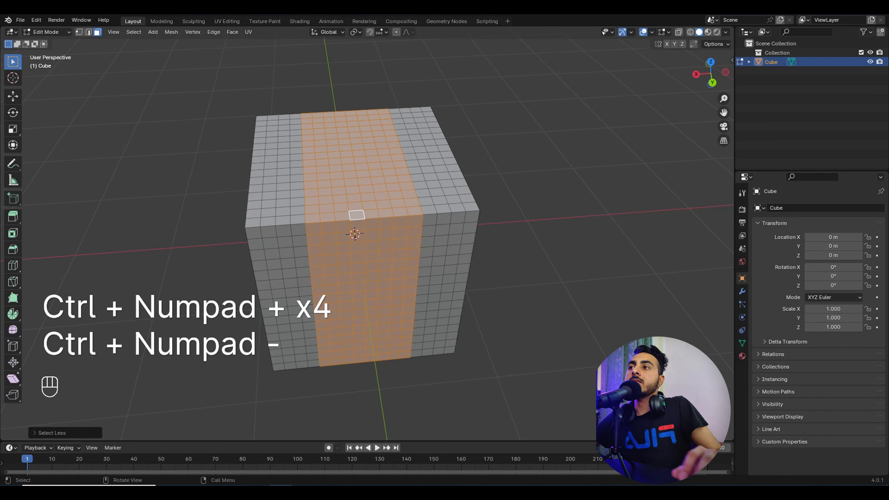
key("ctrl+i")
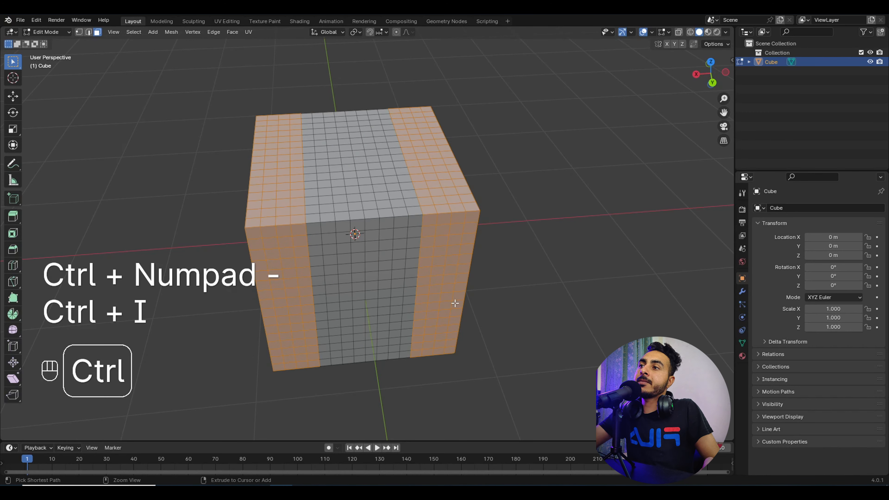
Step: Deselect six crossing face loops, invert to select the cross, and return to Object Mode
middle_click_drag(456, 304, 519, 263)
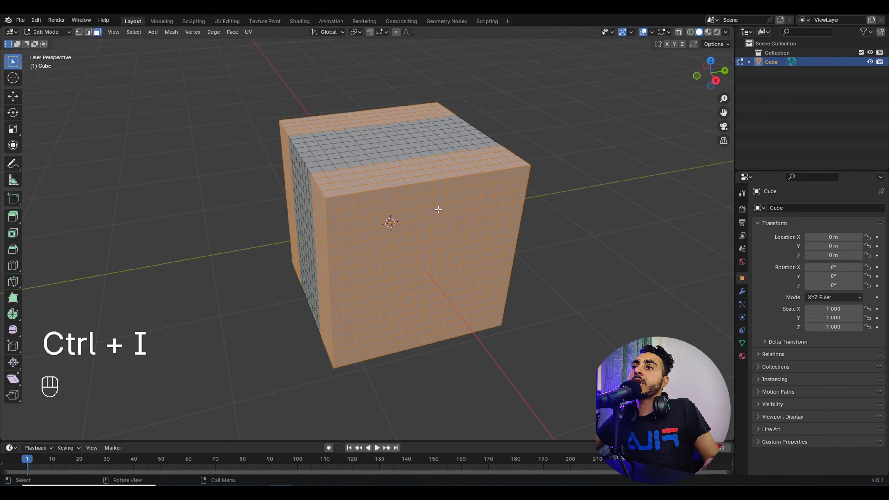
left_click(427, 188, "alt+shift")
left_click(408, 185, "alt+shift")
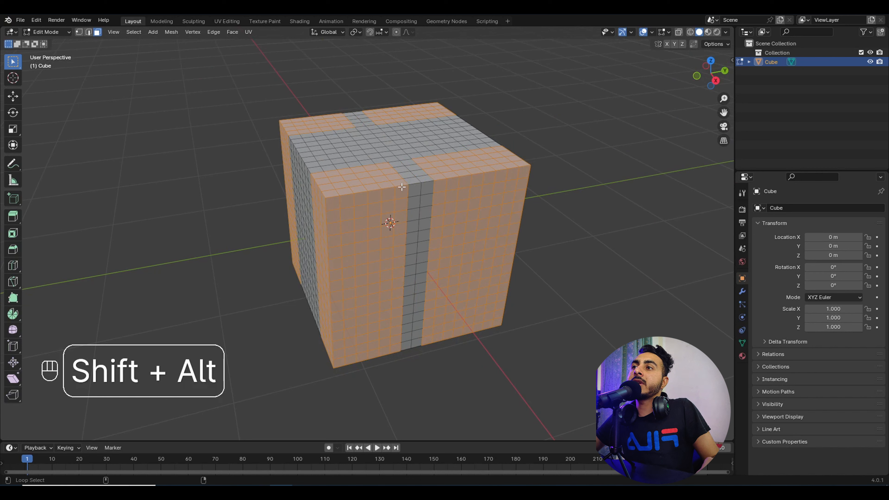
left_click(398, 187, "alt+shift")
left_click(442, 177, "alt+shift")
left_click(454, 178, "alt+shift")
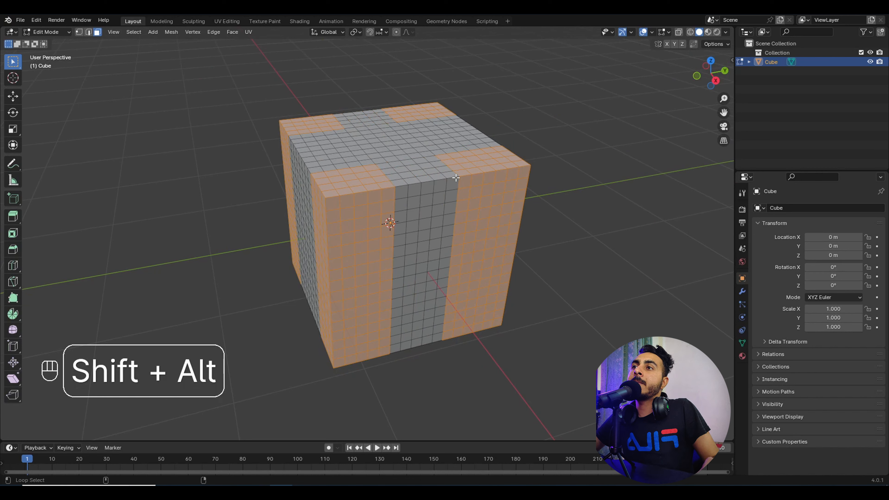
left_click(466, 176, "alt+shift")
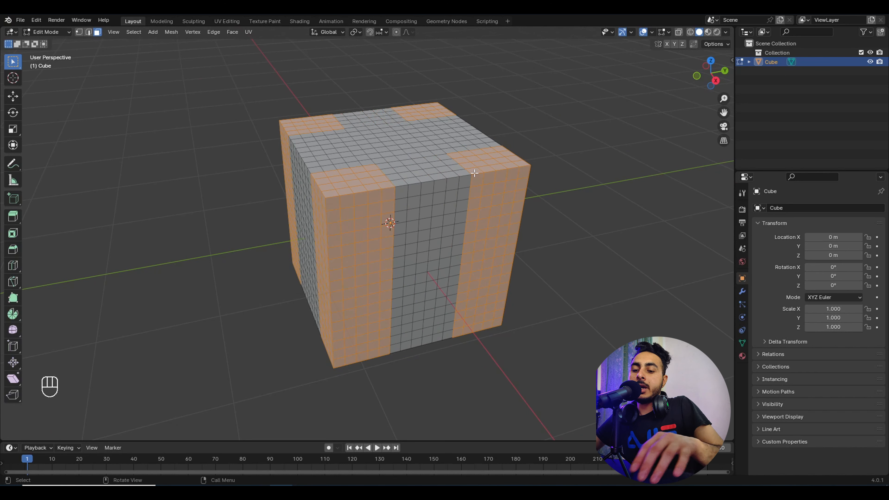
key("ctrl+i")
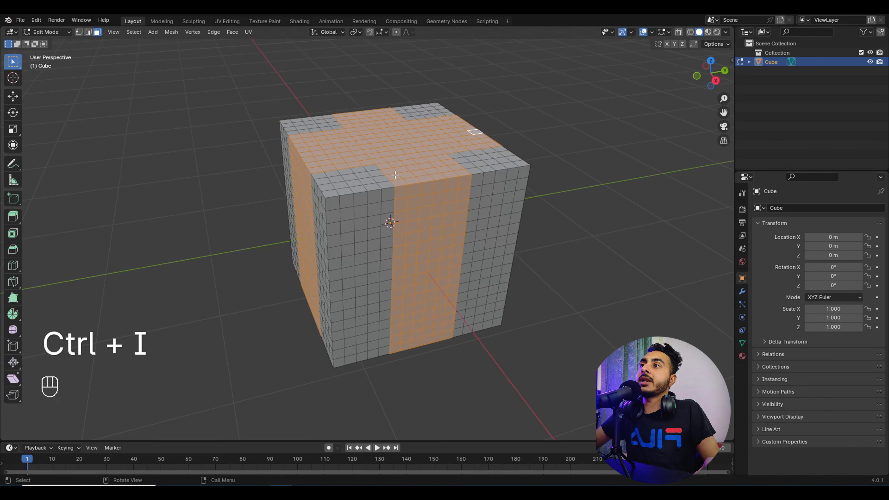
mouse_move(396, 175)
middle_mouse_down()
mouse_move(419, 212)
mouse_move(402, 158)
mouse_move(388, 171)
middle_mouse_up()
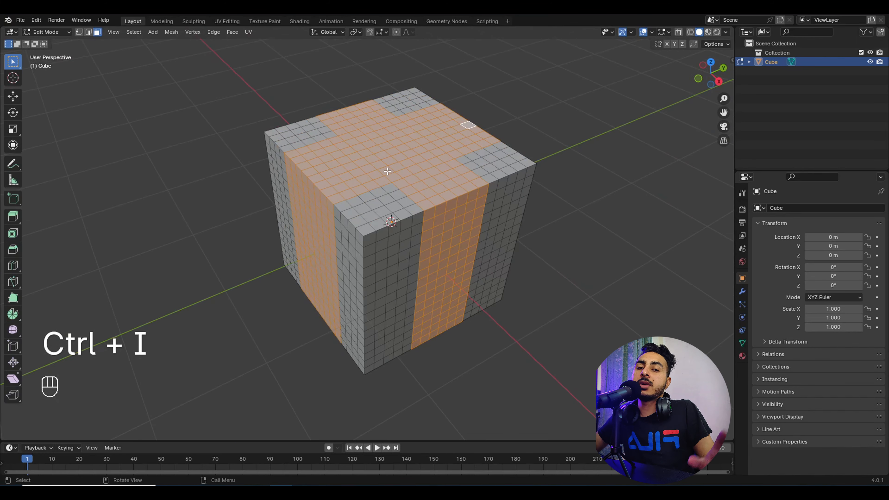
middle_click_drag(365, 123, 363, 184)
key("Tab")
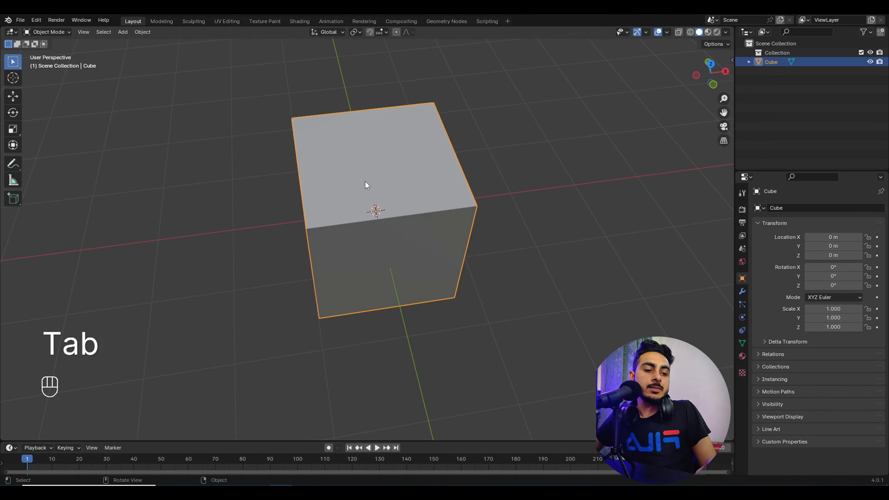
Step: Re-enter Edit Mode, undo the cleared selection to restore the cross, and orbit top-down
scroll(365, 184, "down", 4)
key("Tab")
left_click(498, 212)
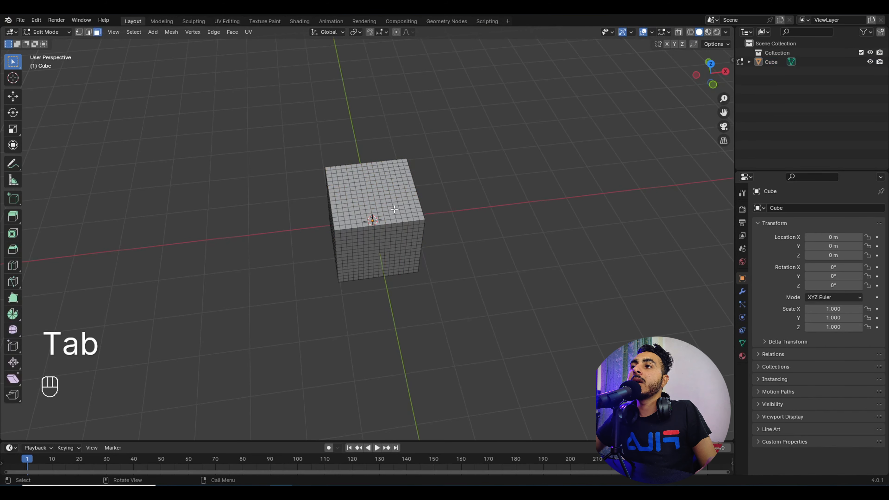
key("ctrl+z")
middle_click_drag(394, 209, 464, 207)
scroll(365, 196, "up", 3)
middle_click_drag(365, 196, 418, 179)
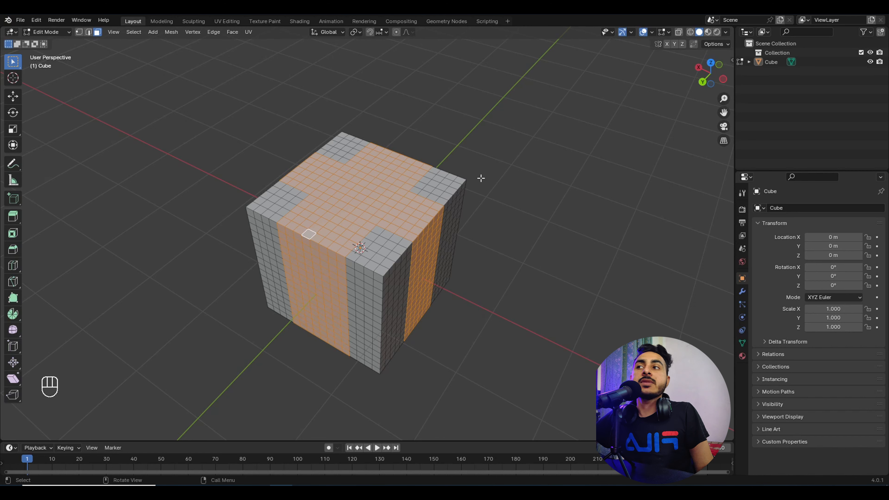
middle_click_drag(471, 176, 403, 206)
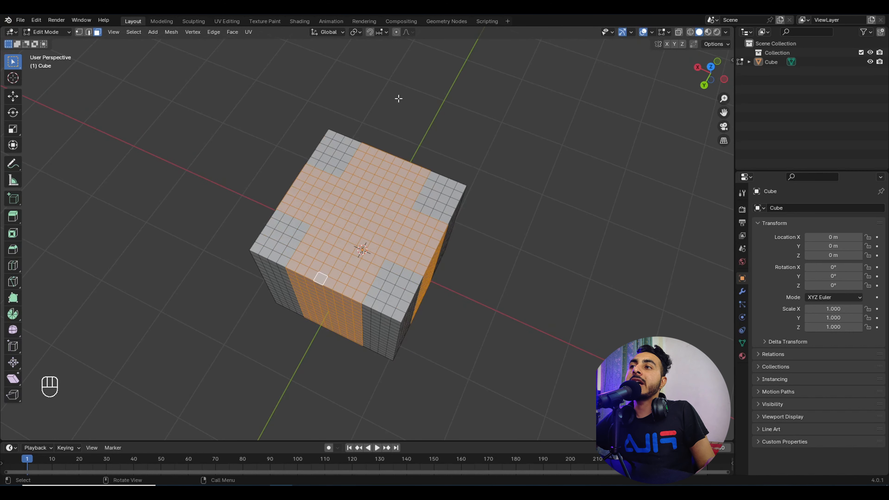
Step: Add a new vertex group in the mesh data properties and name it 'Important Loops'
left_click(742, 343)
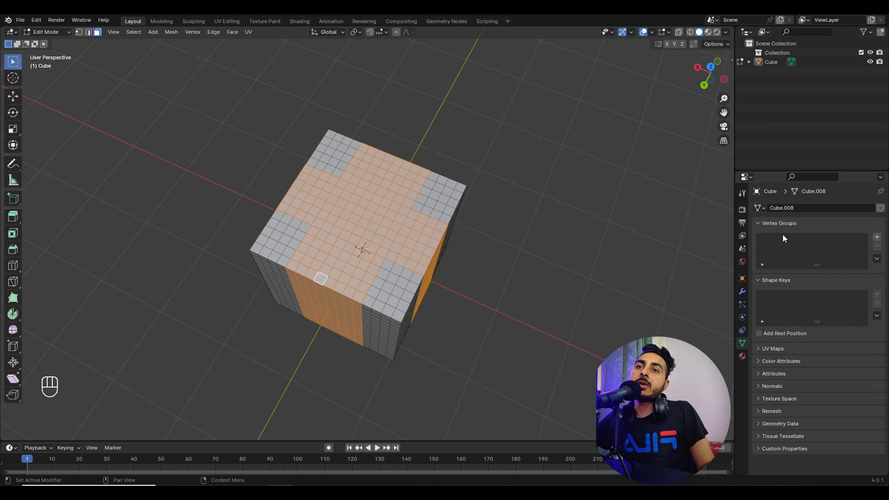
left_click(876, 237)
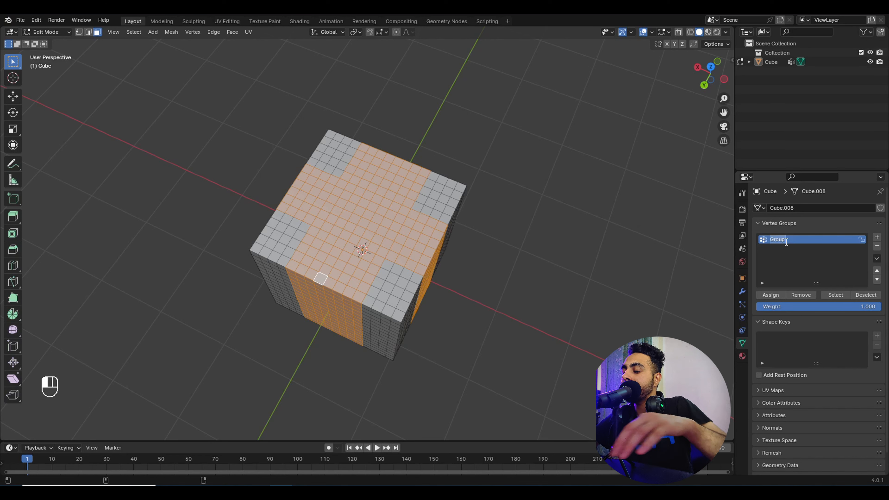
type("Loops")
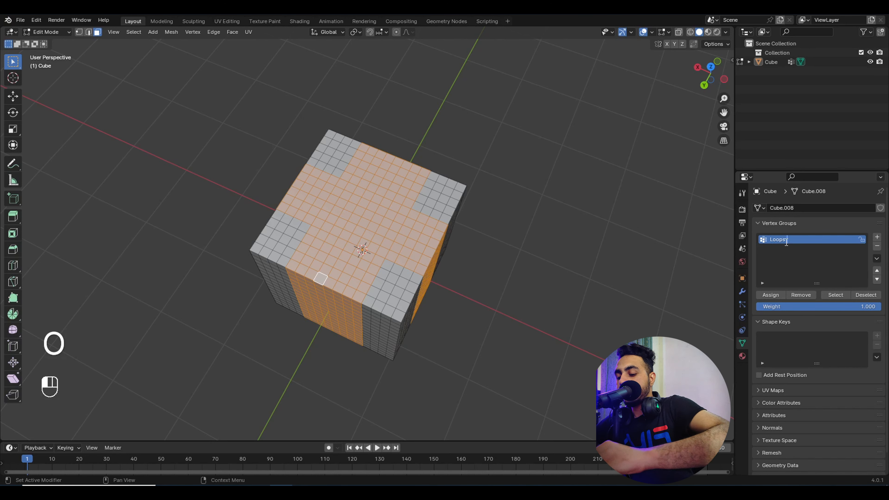
key("Home")
type("import")
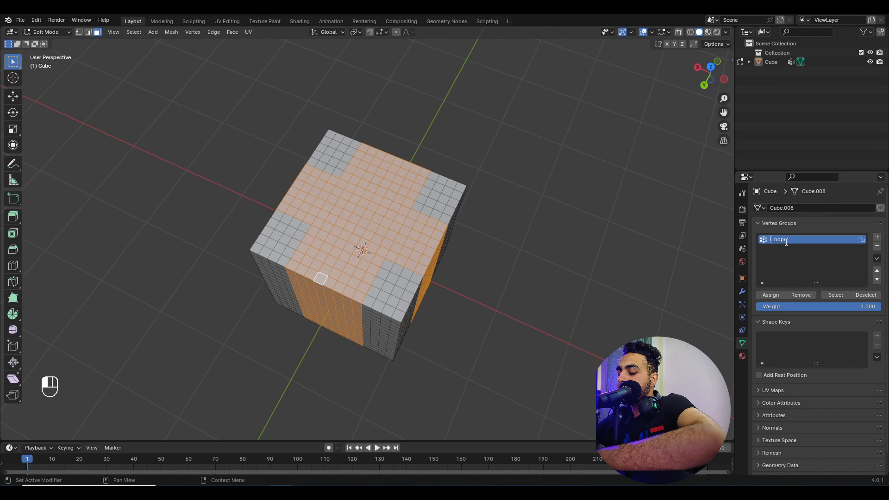
type("ant")
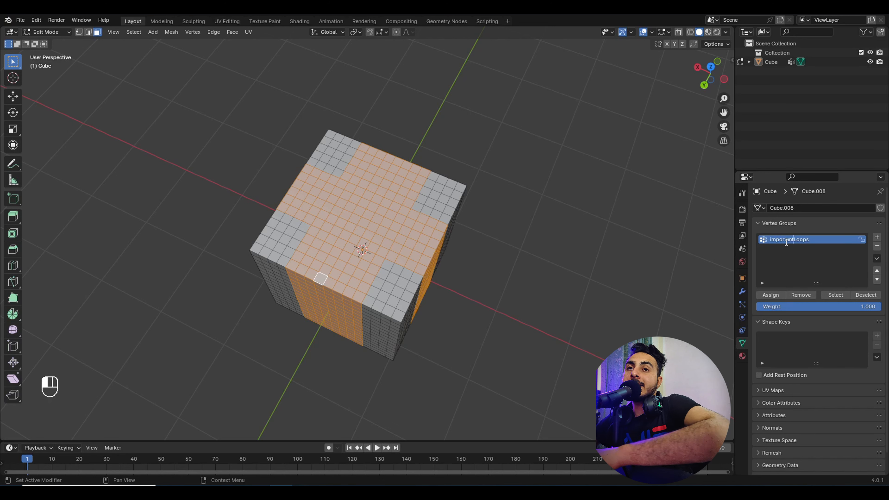
key("Return")
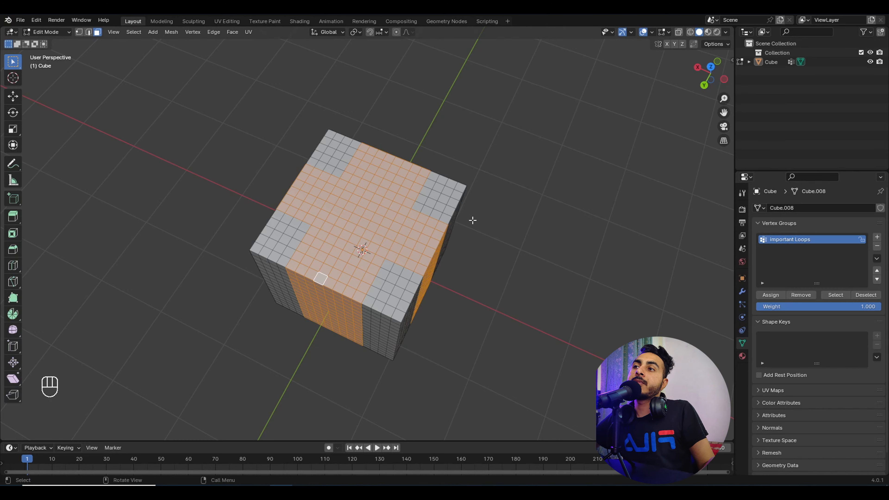
middle_click_drag(471, 220, 453, 227)
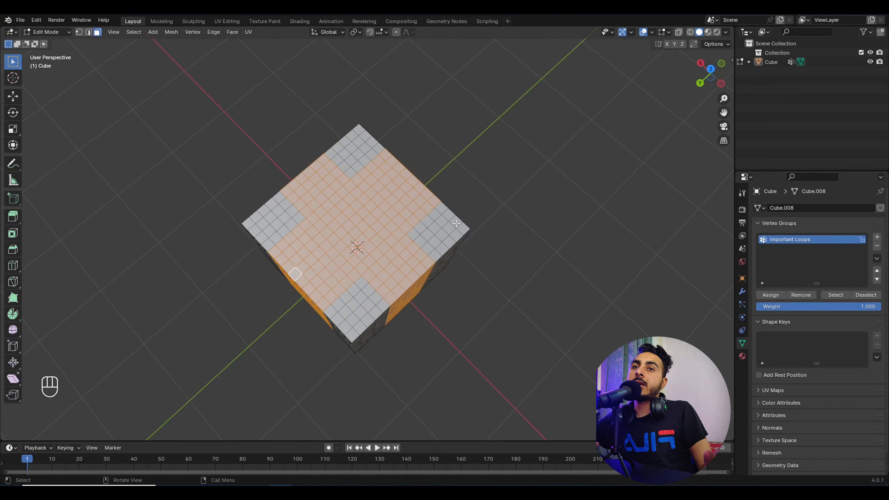
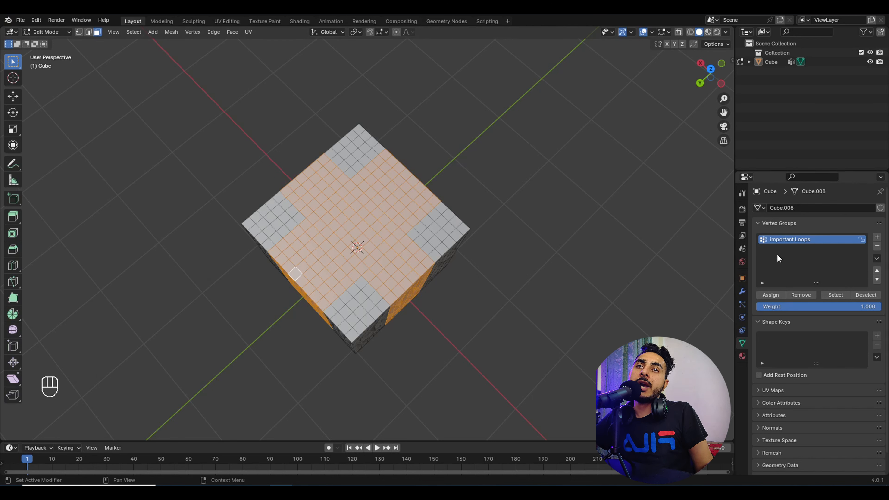
Step: Assign the selected faces to Important Loops, then toggle out of and back into Edit Mode
left_click(776, 295)
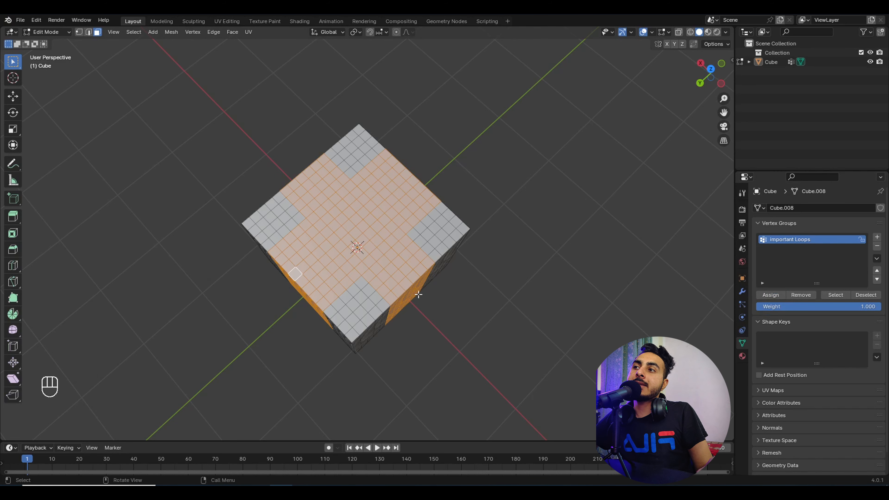
middle_click_drag(402, 252, 387, 270)
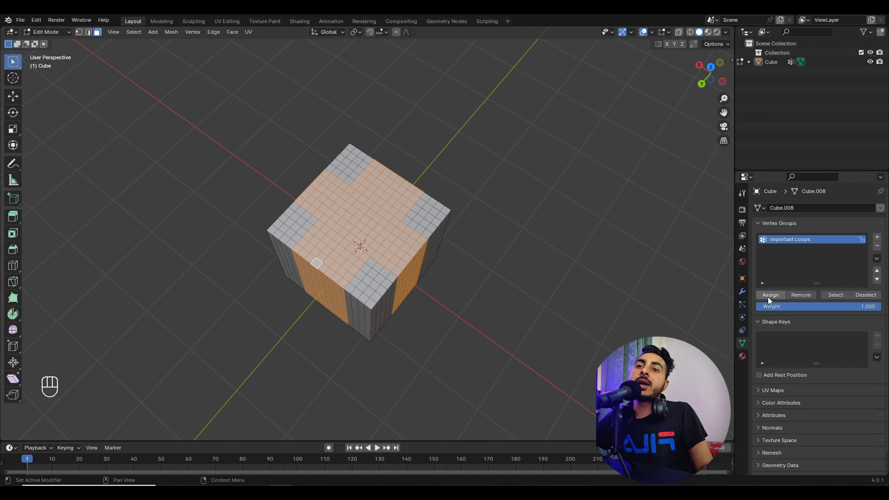
middle_click_drag(498, 266, 353, 205)
key("Tab")
middle_click_drag(411, 253, 260, 254)
key("Tab")
Step: Clear the face selection and reselect the faces stored in Important Loops
middle_click_drag(436, 287, 406, 329)
left_click_drag(445, 300, 329, 202)
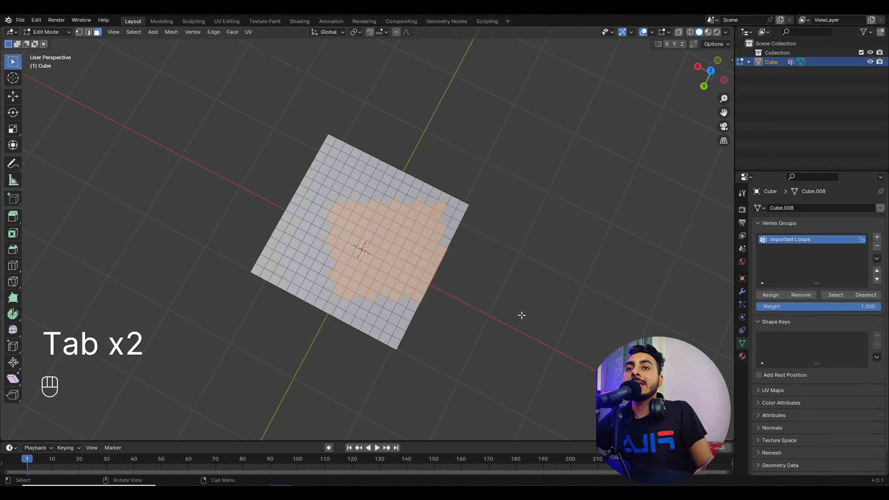
left_click(532, 297)
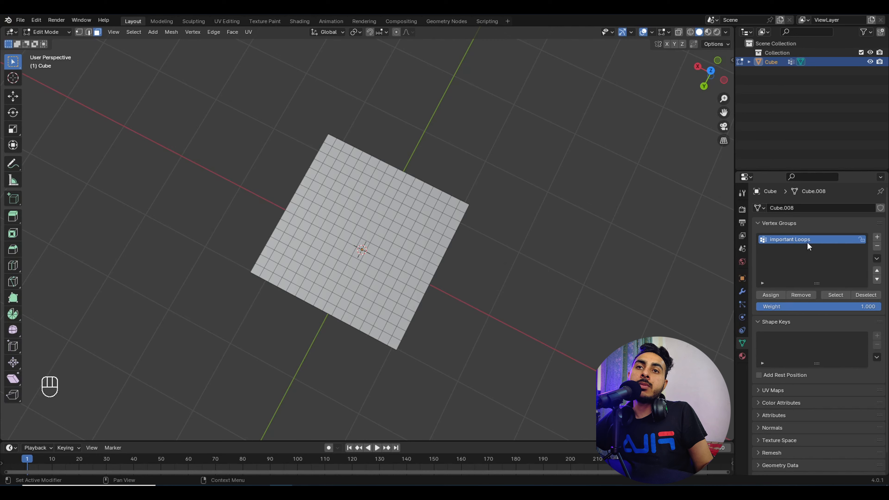
left_click(845, 295)
middle_click_drag(498, 331, 464, 283)
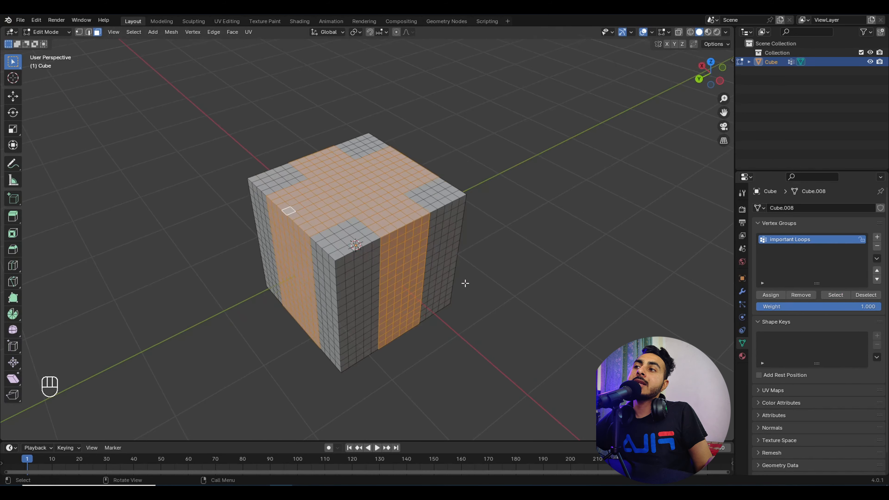
middle_click_drag(374, 249, 525, 214)
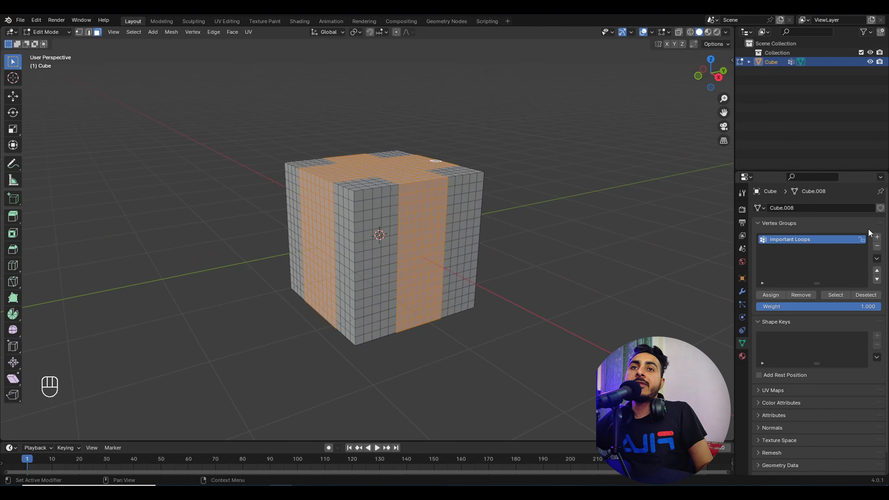
Step: Add a vertex group named Group and assign a front patch and a top patch of faces
left_click(876, 237)
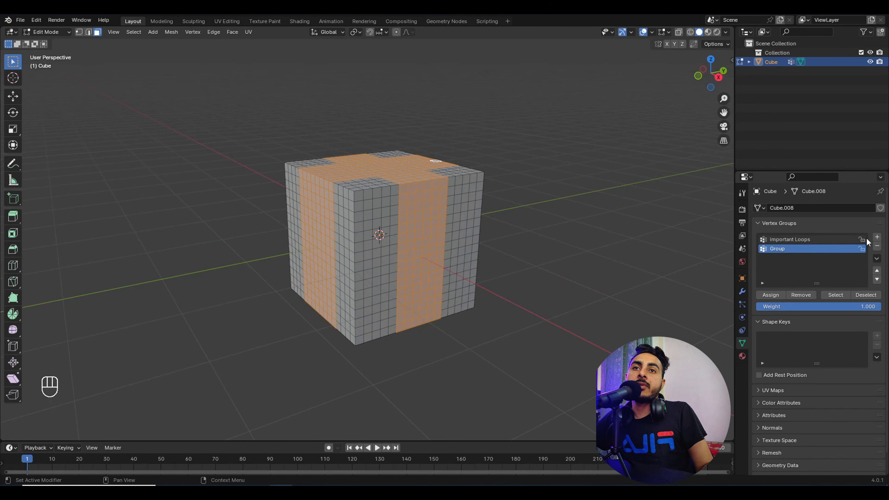
left_click(551, 246)
middle_click_drag(552, 246, 417, 210)
left_click_drag(374, 212, 439, 266)
middle_click_drag(438, 267, 417, 295)
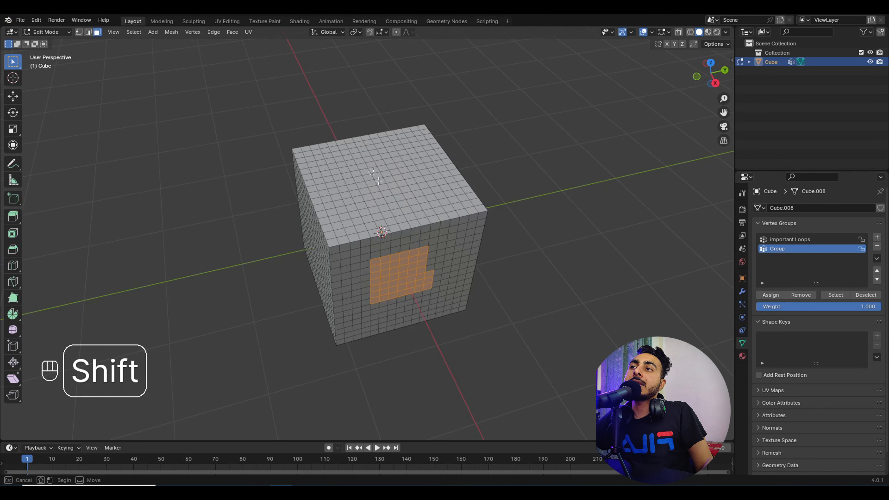
left_click_drag(368, 167, 407, 206, "shift")
left_click(774, 296)
Step: Verify Group by clearing the selection and reselecting its faces twice
key("Tab")
key("Tab")
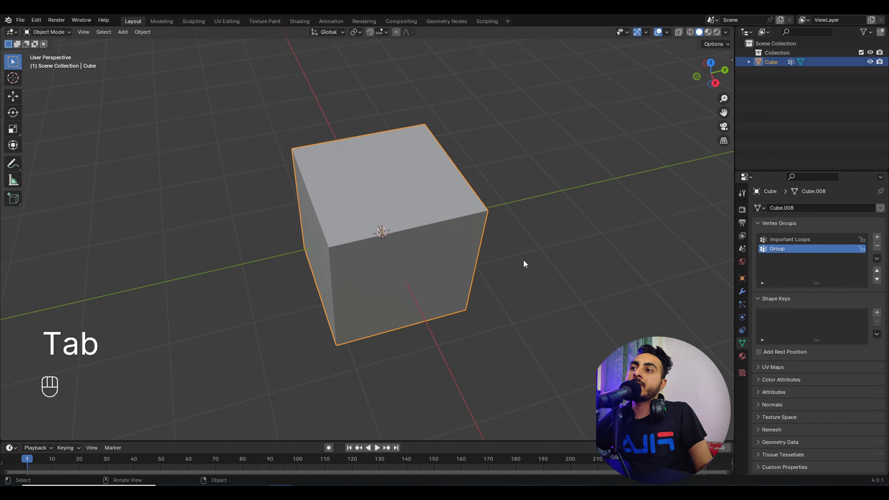
left_click(524, 265)
middle_click_drag(516, 294, 567, 292)
left_click(826, 295)
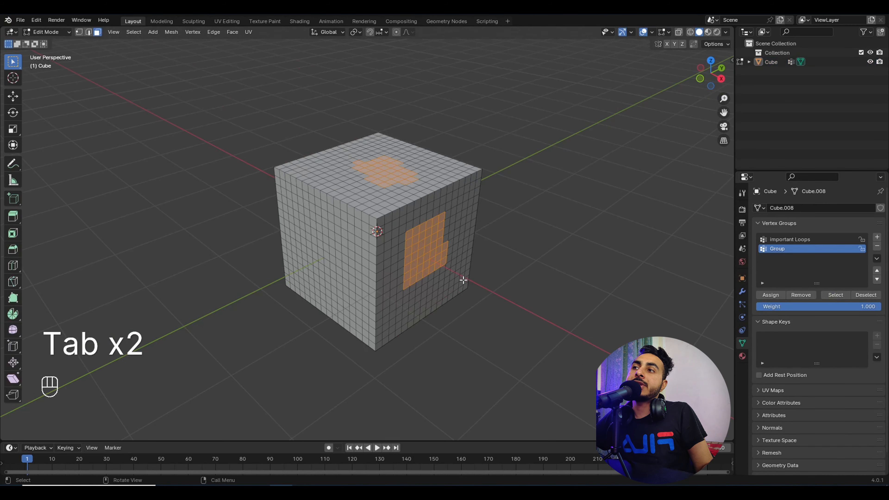
left_click(524, 291)
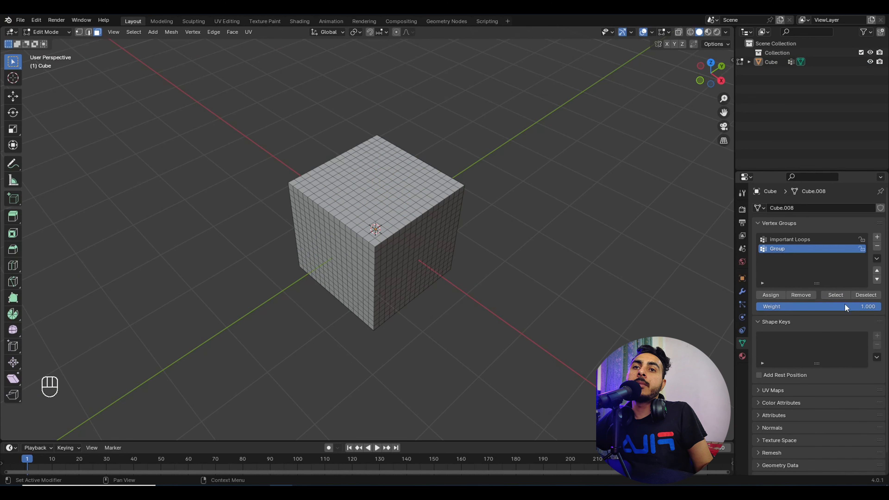
left_click(842, 295)
left_click(476, 254)
Step: Switch between Important Loops and Group, selecting each group's faces
left_click(790, 240)
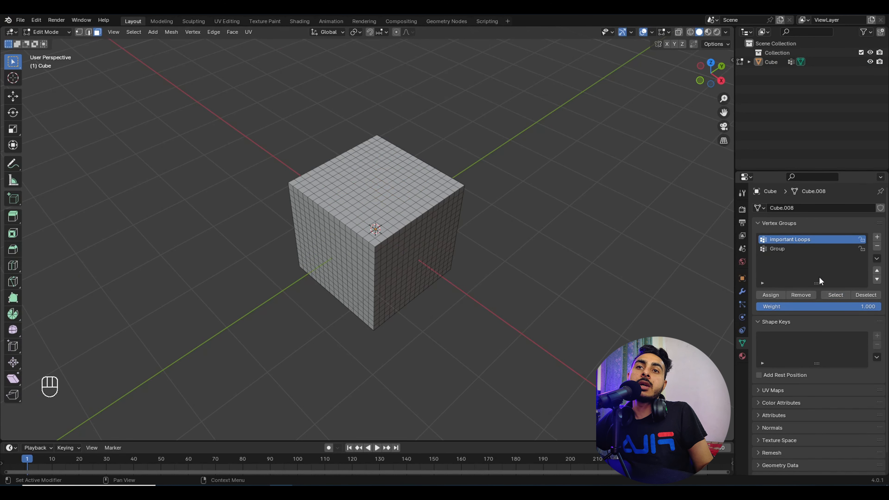
left_click(836, 297)
middle_click_drag(529, 208, 557, 213)
left_click(558, 214)
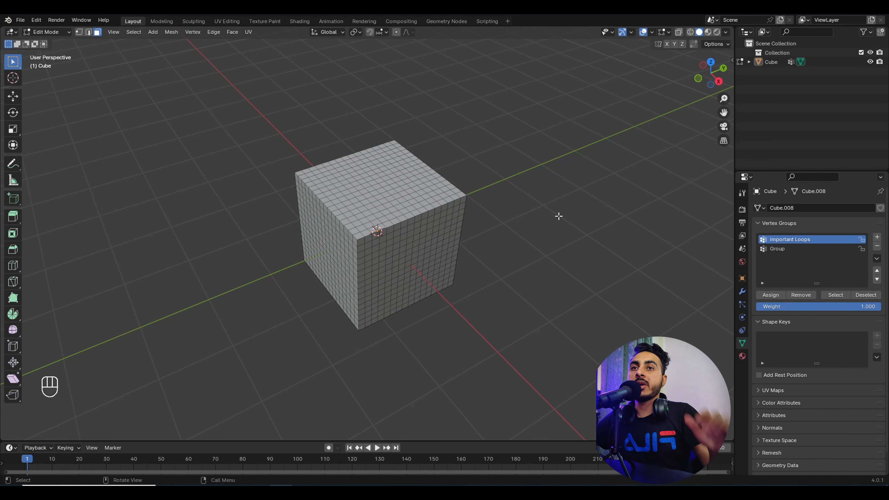
left_click(798, 249)
left_click(835, 295)
Step: Remove a shortest path of three front faces from Group
middle_click_drag(367, 298, 425, 263)
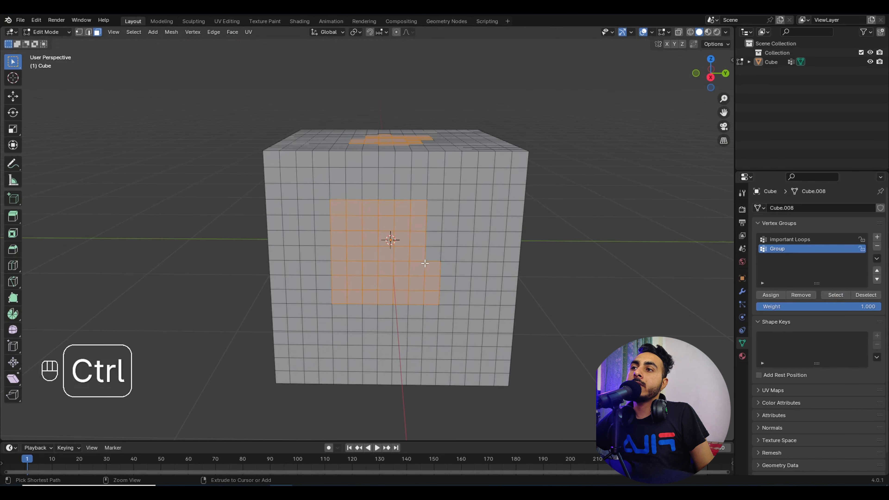
left_click(433, 271)
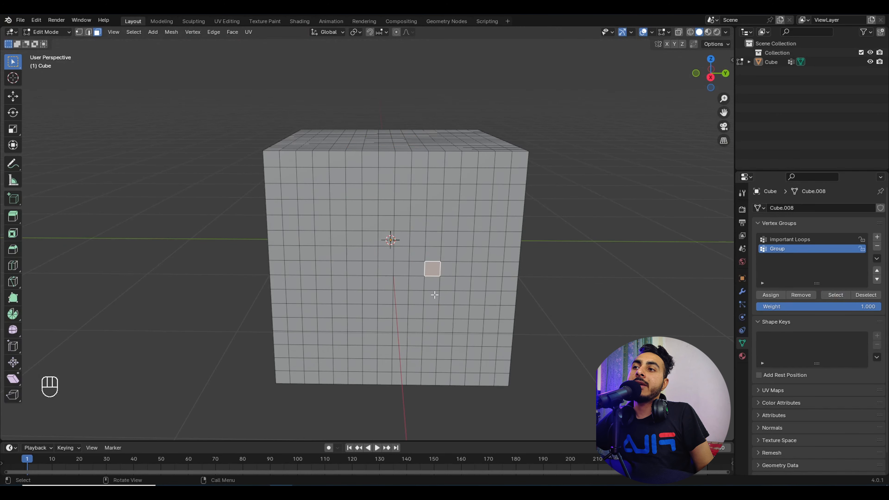
left_click(431, 296, "ctrl+shift")
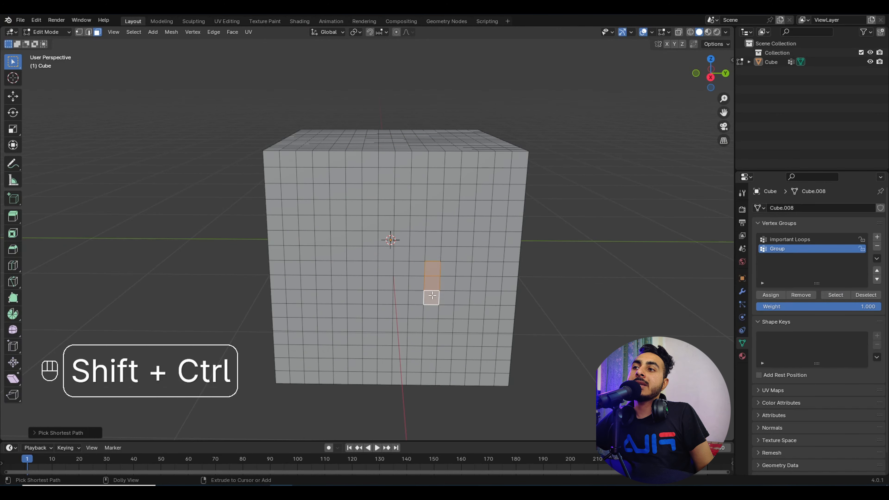
left_click(804, 296)
Step: Add more top faces to Group, reselect to check, and return to Object Mode
left_click(708, 246)
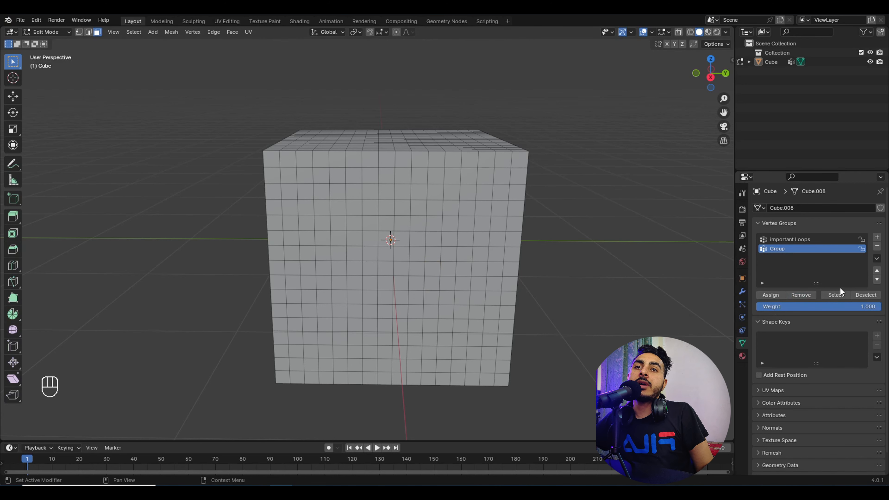
left_click(835, 295)
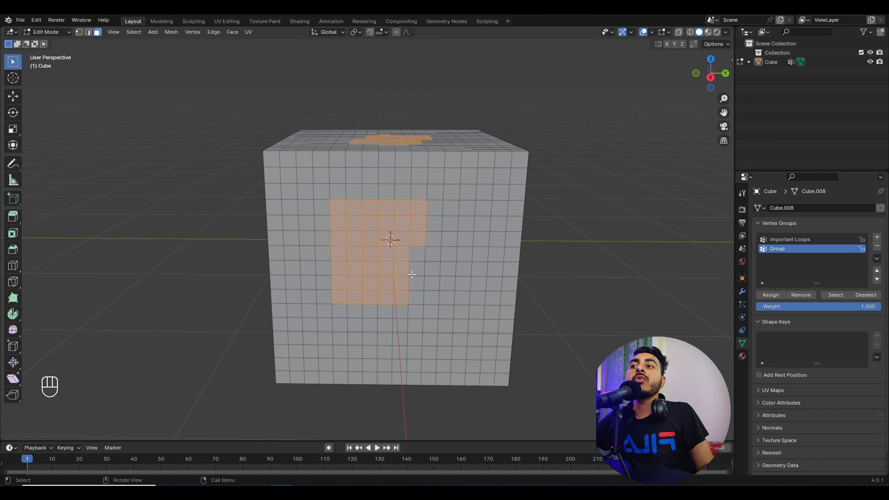
middle_click_drag(339, 202, 726, 312)
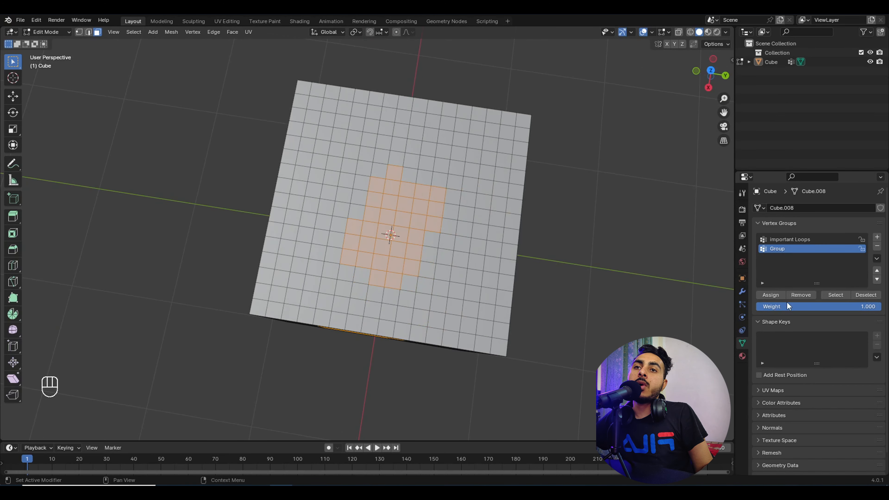
left_click_drag(439, 194, 479, 227, "shift")
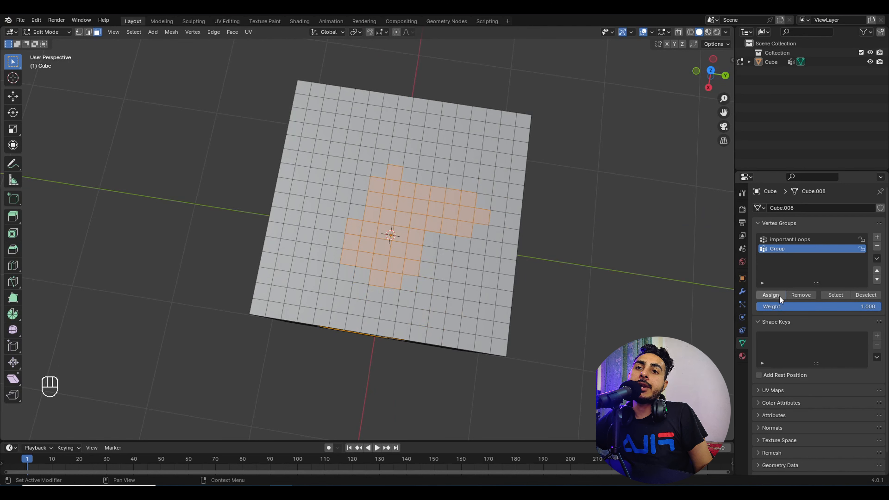
left_click(628, 236)
left_click(838, 296)
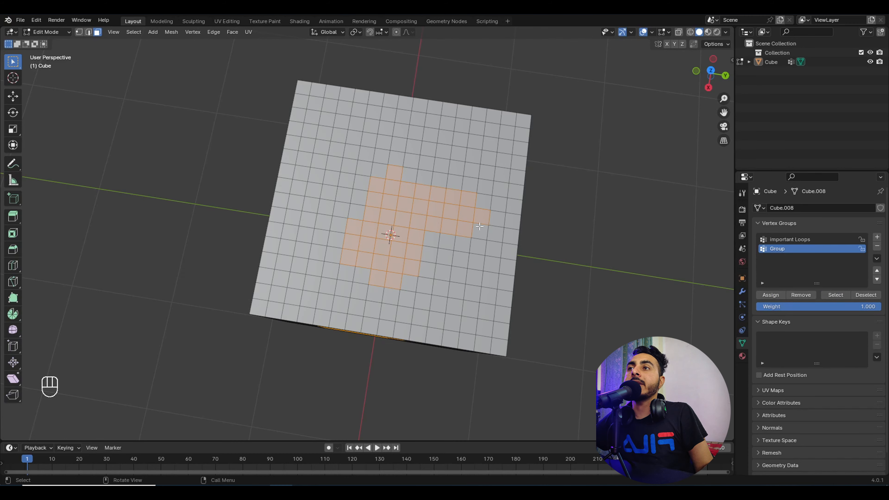
middle_click_drag(480, 226, 471, 200)
scroll(548, 163, "down", 4)
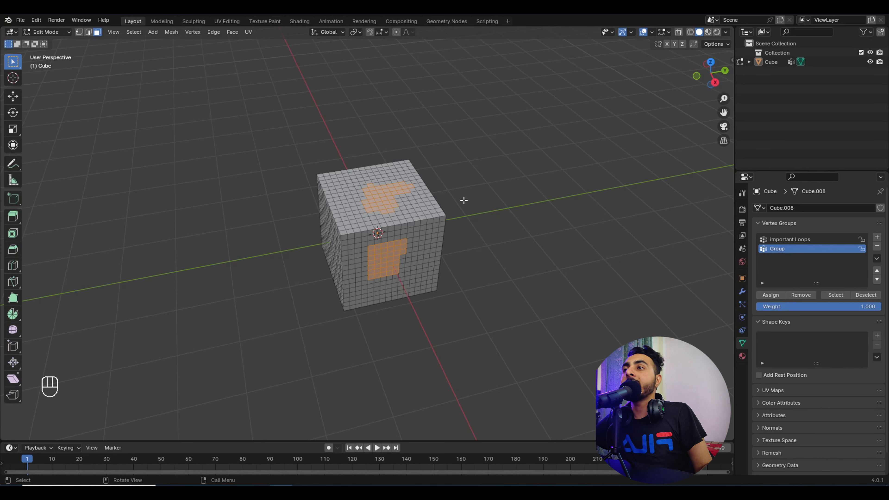
key("Tab")
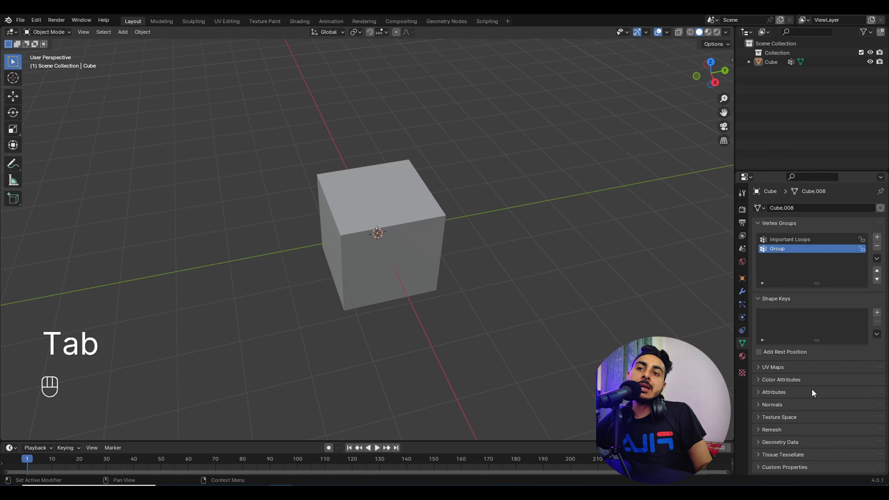
Step: Create a new material for the cube and switch the viewport to Material Preview
left_click(742, 356)
left_click(781, 250)
key("z")
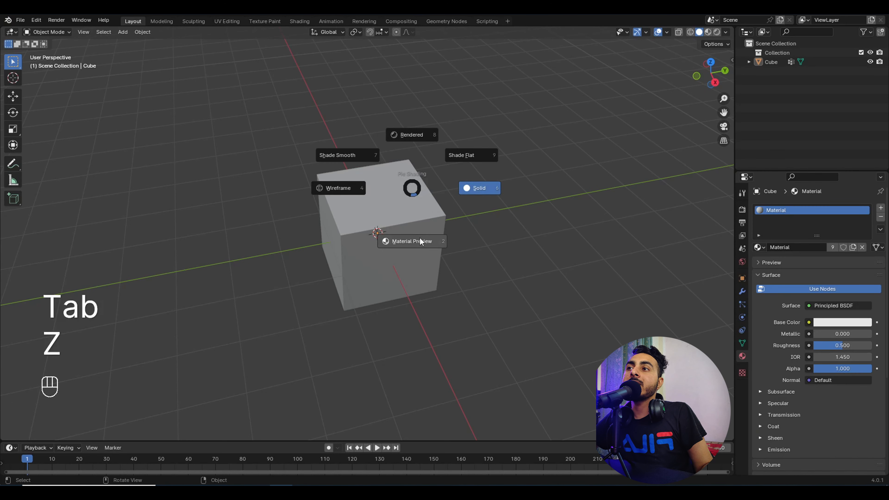
left_click(421, 241)
middle_click_drag(423, 238, 474, 199)
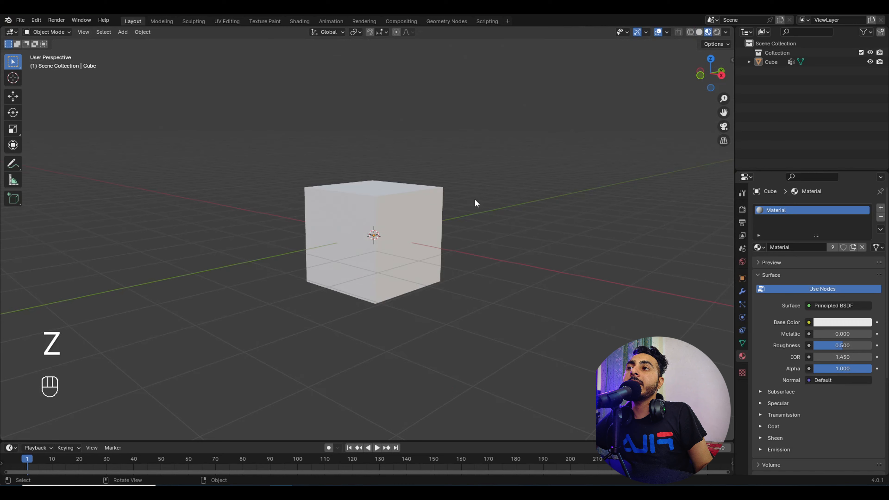
Step: Add a second material slot with a new material in saturated green
left_click(880, 208)
left_click(816, 266)
left_click(841, 341)
left_click(799, 235)
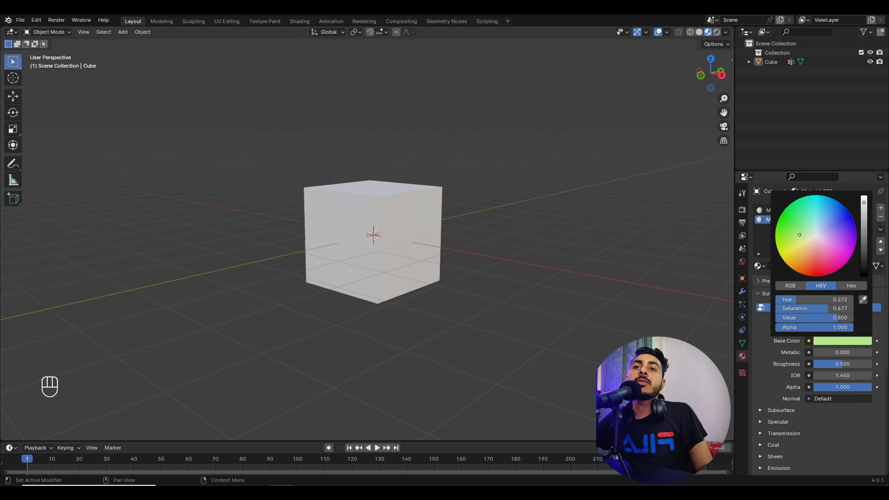
left_click_drag(799, 235, 782, 215)
Step: In Edit Mode, apply the green material to a corner block of faces
key("Tab")
middle_click_drag(597, 207, 566, 228)
scroll(546, 226, "up", 2)
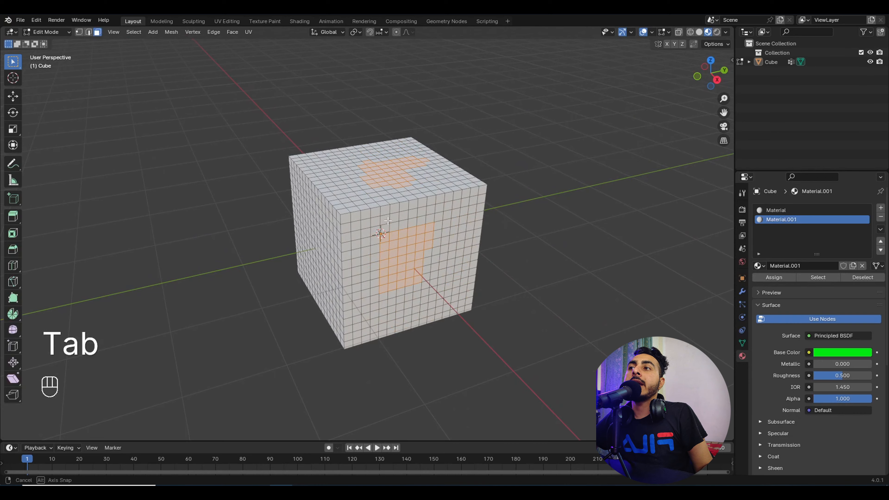
middle_click_drag(388, 221, 432, 215)
left_click_drag(291, 192, 371, 242)
middle_click_drag(376, 240, 362, 235)
left_click_drag(337, 180, 423, 251)
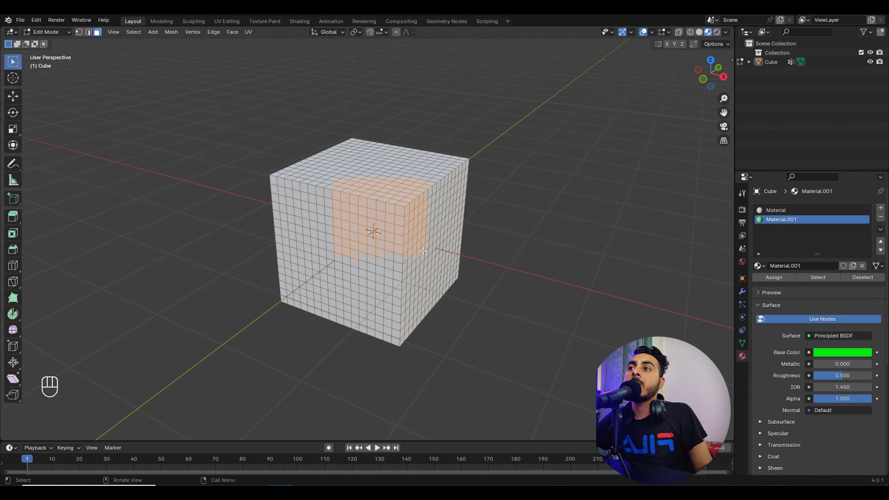
left_click(777, 277)
Step: View the colours in Object Mode and select the green-material faces
middle_click_drag(500, 201, 453, 227)
key("Tab")
key("Tab")
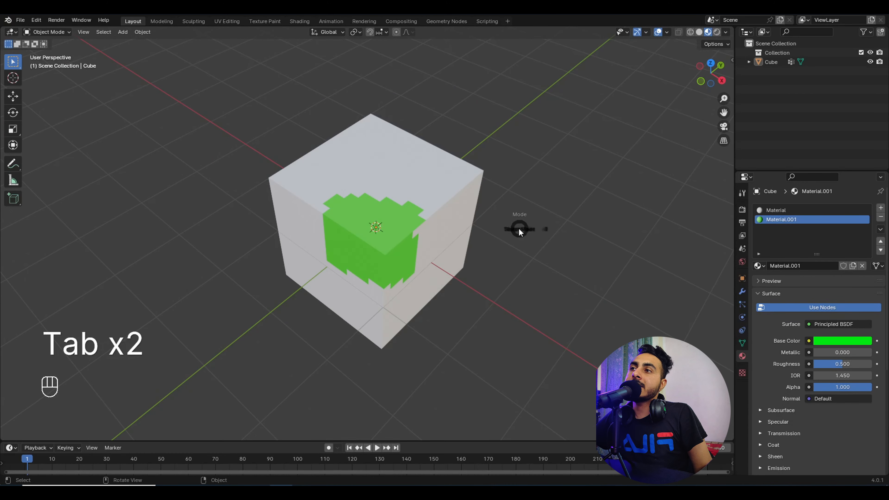
left_click(819, 277)
middle_click_drag(517, 233, 599, 217)
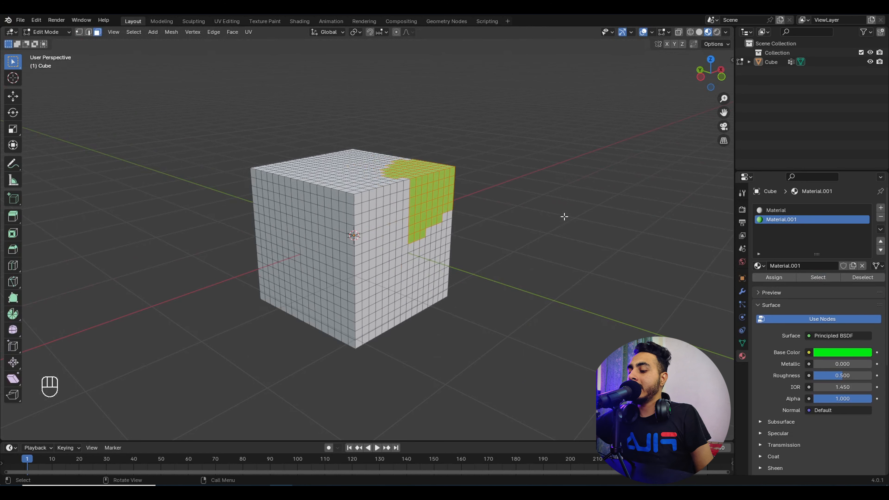
Step: Invert the selection to exclude the green faces, then clear it and box-select white faces
key("Menu")
key("ctrl+i")
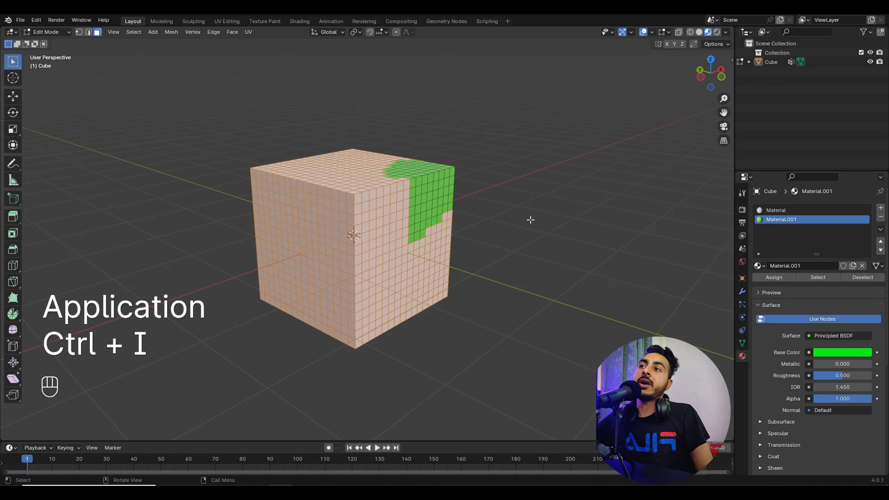
middle_click_drag(530, 219, 580, 215)
left_click(460, 264)
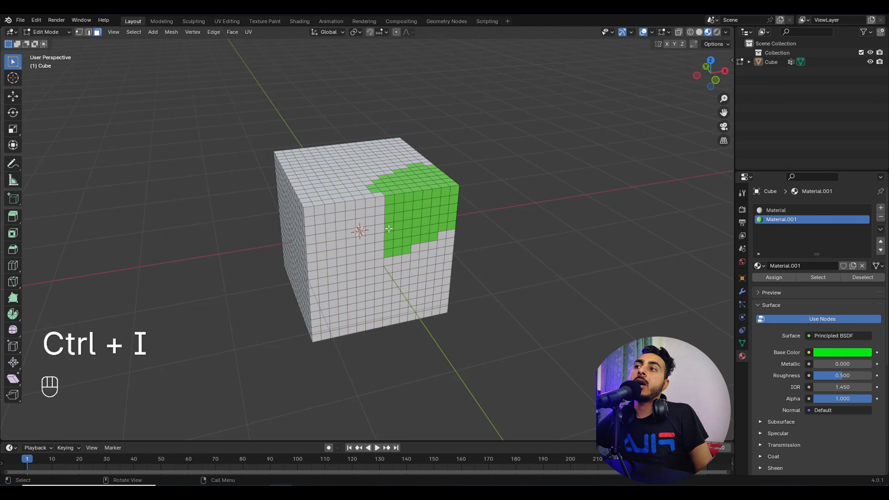
left_click(340, 217)
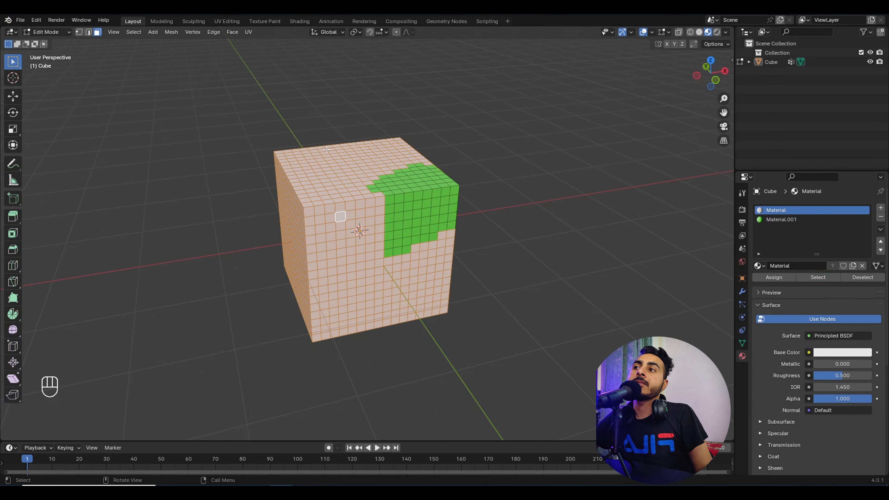
middle_click_drag(329, 147, 472, 159)
left_click_drag(330, 234, 392, 286)
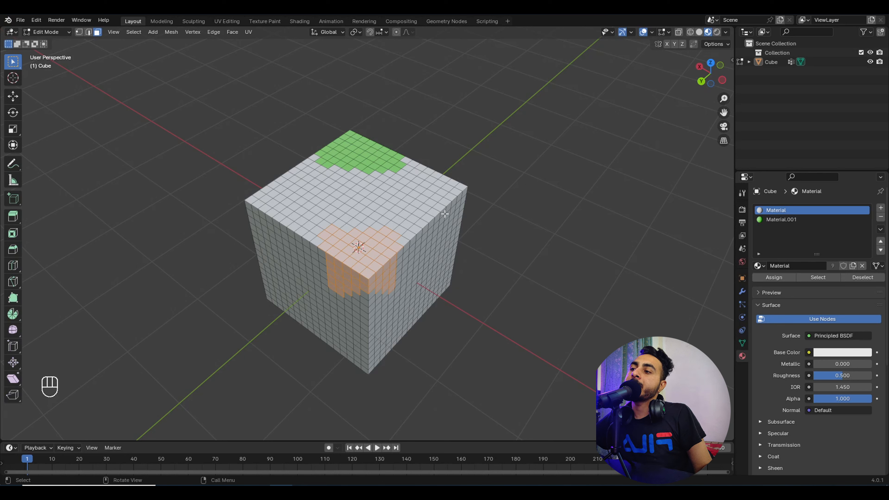
Step: Toggle Edit Mode off, on, and off again, ending in Object Mode
key("Tab")
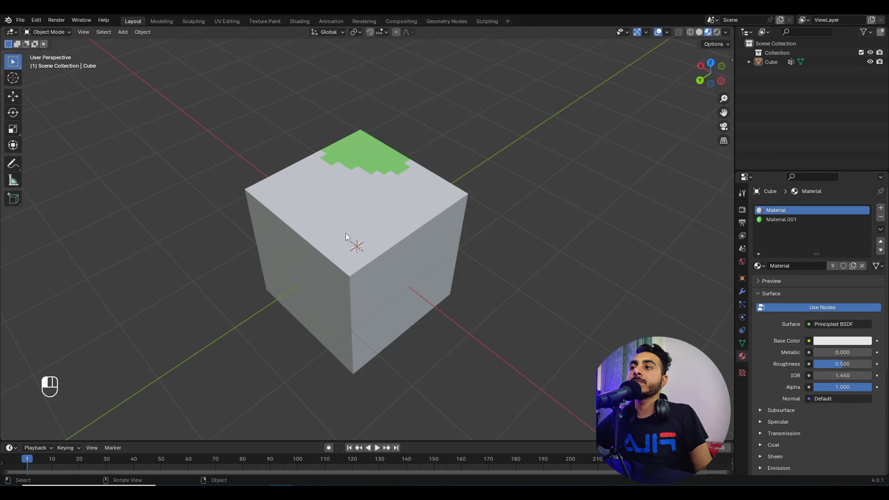
key("Tab")
middle_click_drag(346, 234, 410, 237)
key("Tab")
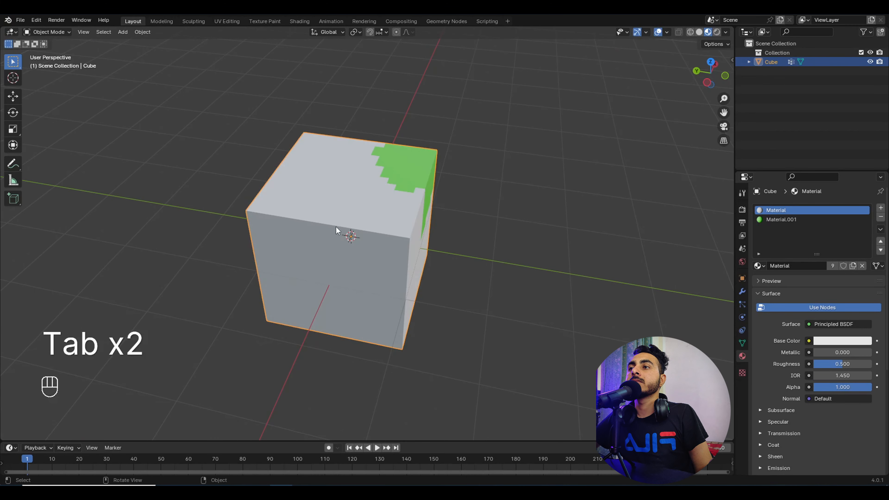
middle_click_drag(356, 205, 394, 156)
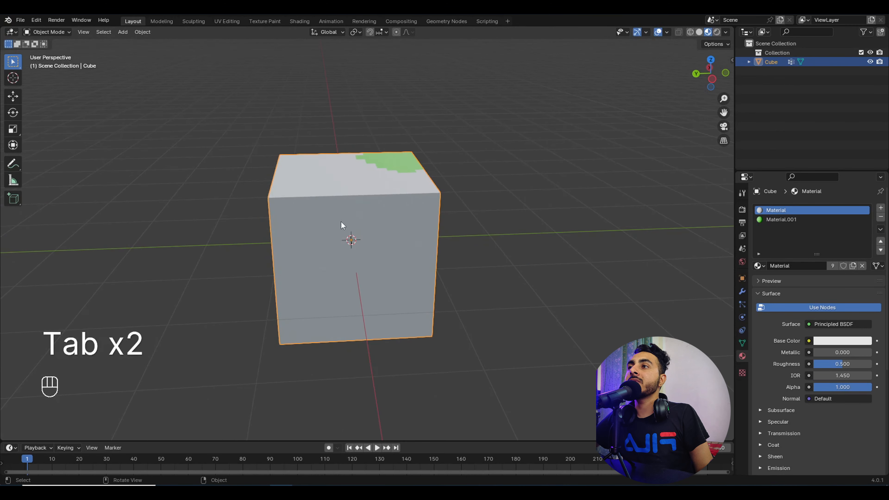
Step: Select all of the cube mesh and duplicate it, placing the copy up and right
key("Tab")
key("a")
key("shift+d")
left_click(534, 168)
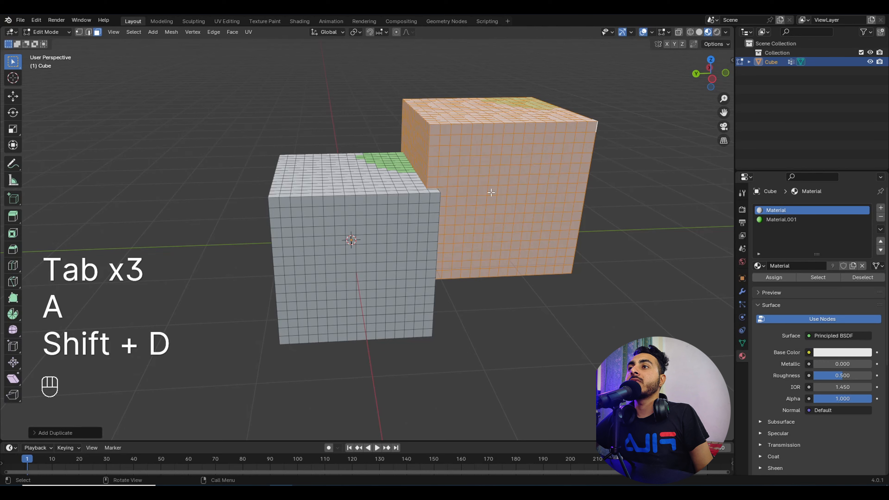
middle_click_drag(558, 278, 523, 244)
key("Tab")
scroll(490, 248, "down", 3)
middle_click_drag(452, 252, 486, 287)
Step: Cancel moving the whole object and move only the duplicate in Edit Mode
key("g")
right_click(507, 271)
key("Tab")
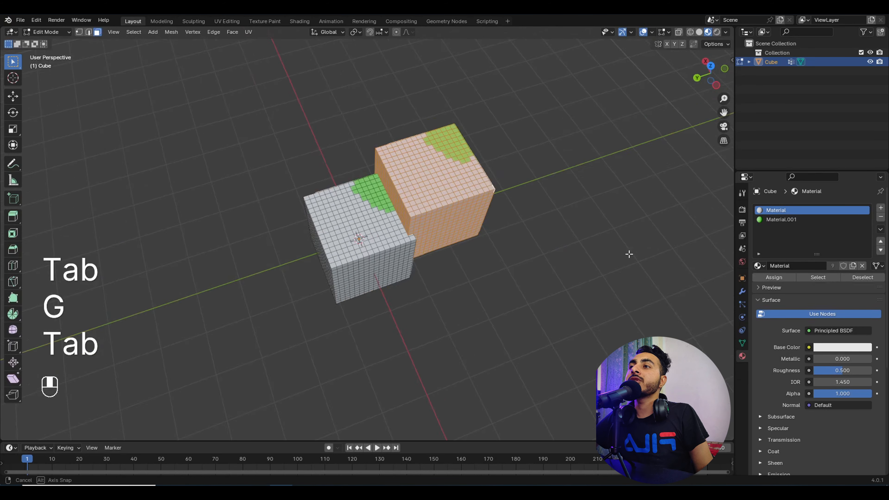
middle_click_drag(628, 254, 525, 230)
key("g")
left_click(460, 219)
middle_click_drag(460, 219, 395, 190)
Step: Scale the duplicate, reposition it onto the top back corner, and deselect
key("s")
left_click(500, 268)
key("g")
left_click(476, 258)
key("g")
left_click(499, 216)
key("g")
left_click(469, 205)
left_click(480, 226)
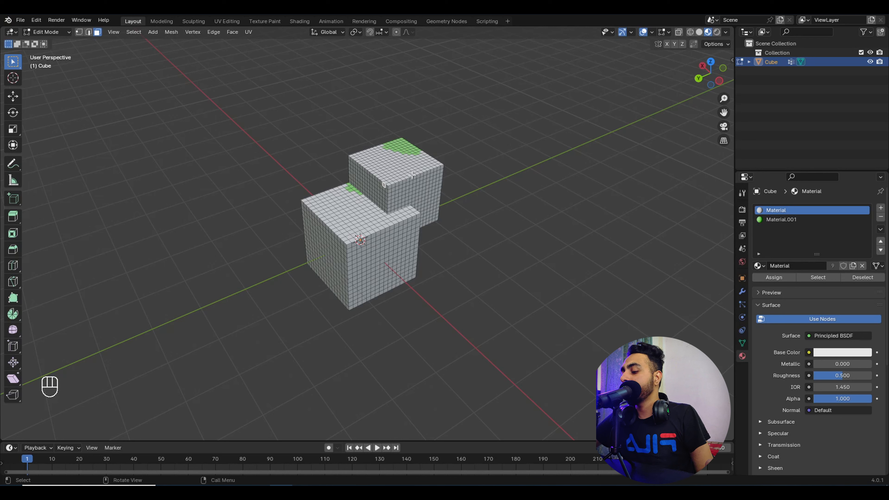
Step: Use L to select the upper cube piece, then the lower one
key("l")
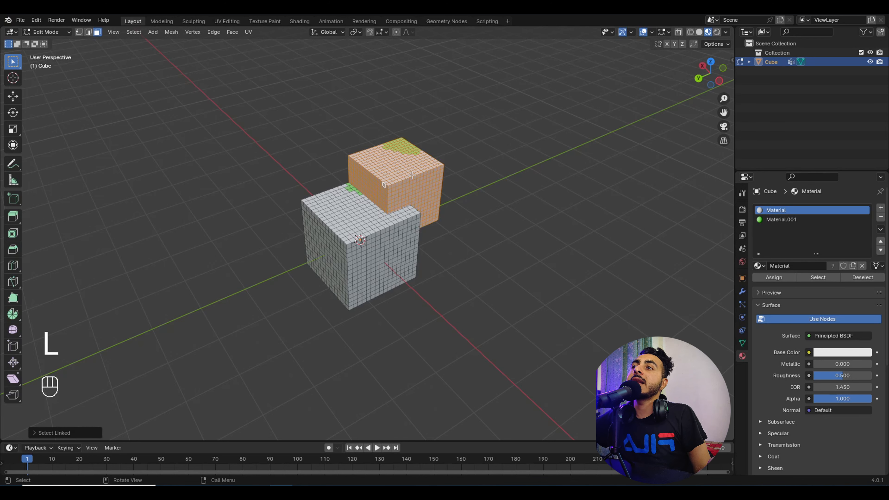
key("l")
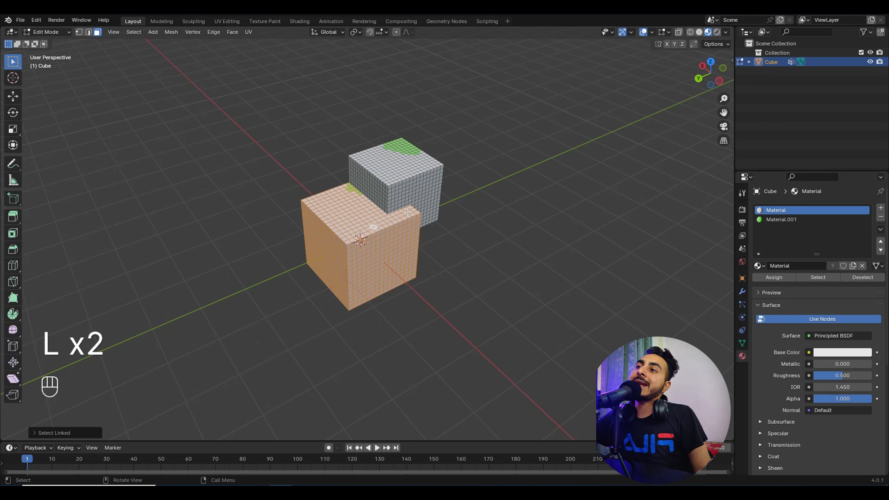
scroll(372, 228, "up", 6)
middle_click_drag(373, 228, 309, 263, "shift")
Step: In vertex select, try Merge At Center on the corner vertex, then undo
key("1")
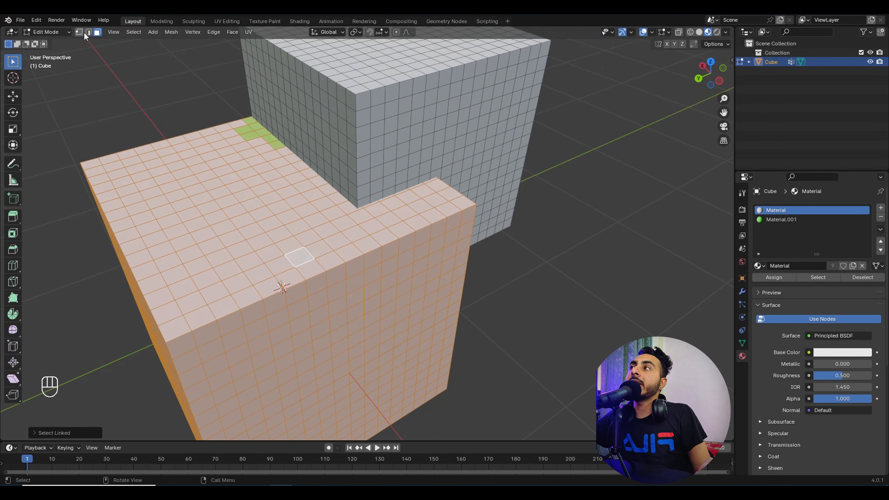
scroll(381, 182, "up", 5)
left_click(381, 182)
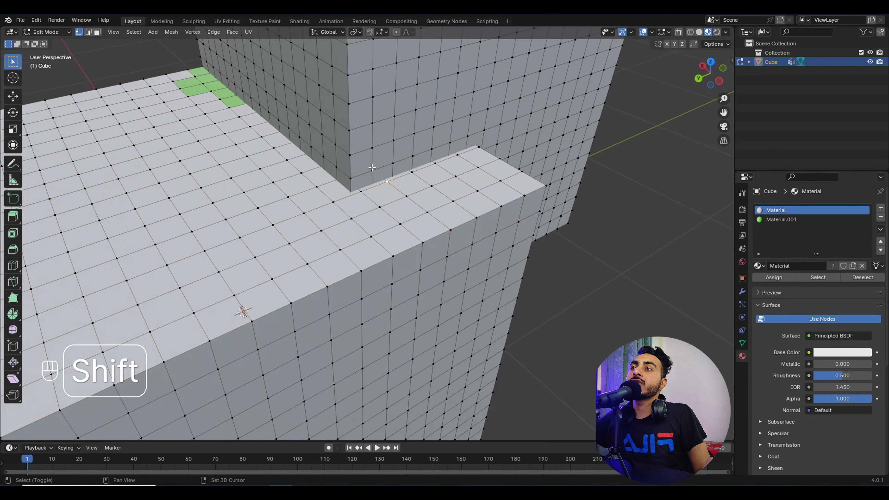
key("m")
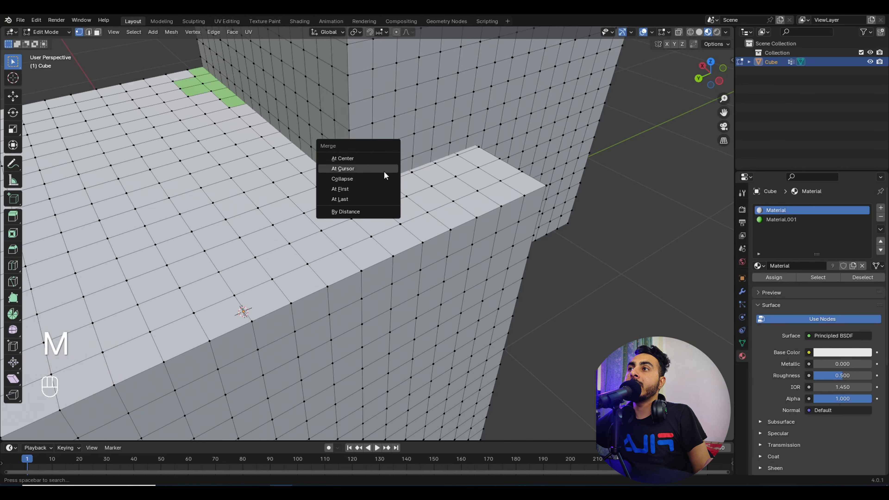
left_click(383, 159)
scroll(392, 161, "down", 6)
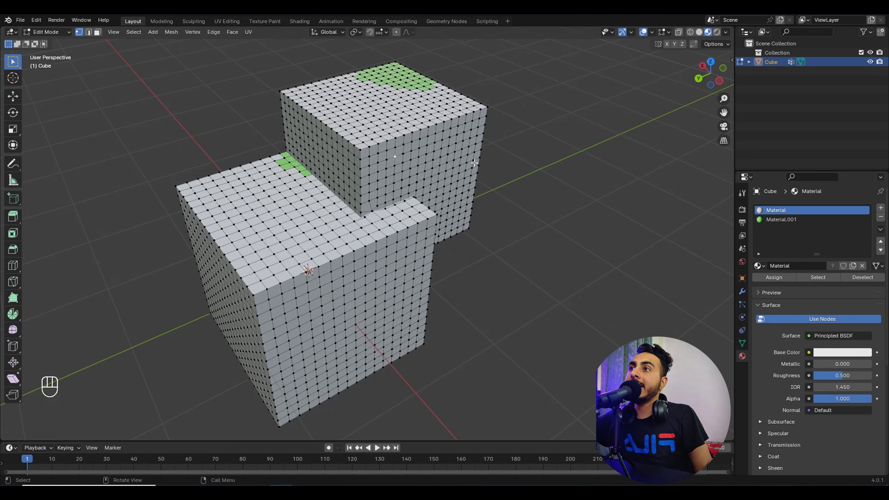
key("l")
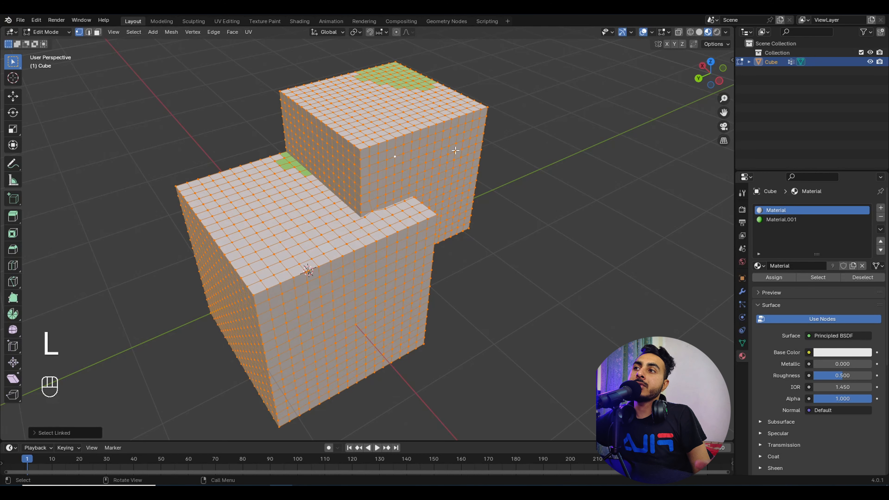
key("ctrl+z")
key("ctrl+z")
key("ctrl+z")
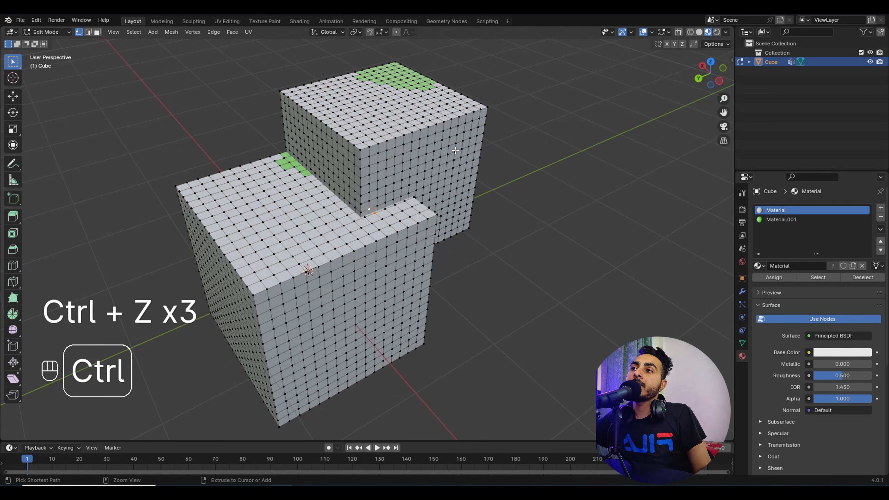
Step: Select the upper cube piece with L, cancelling an accidental move
key("l")
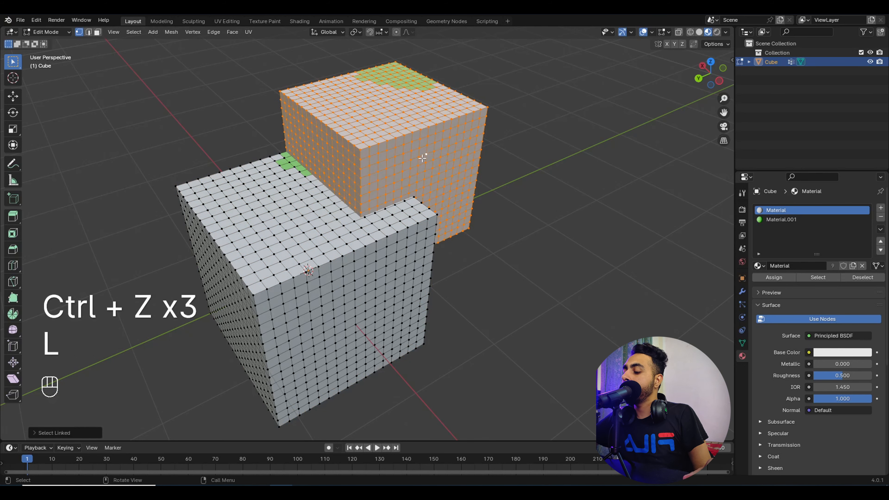
key("g")
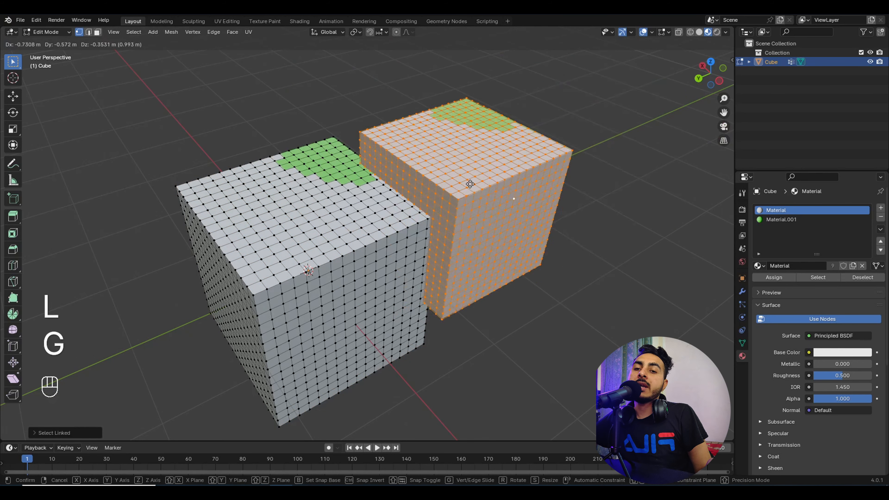
right_click(509, 118)
middle_click_drag(362, 144, 382, 177)
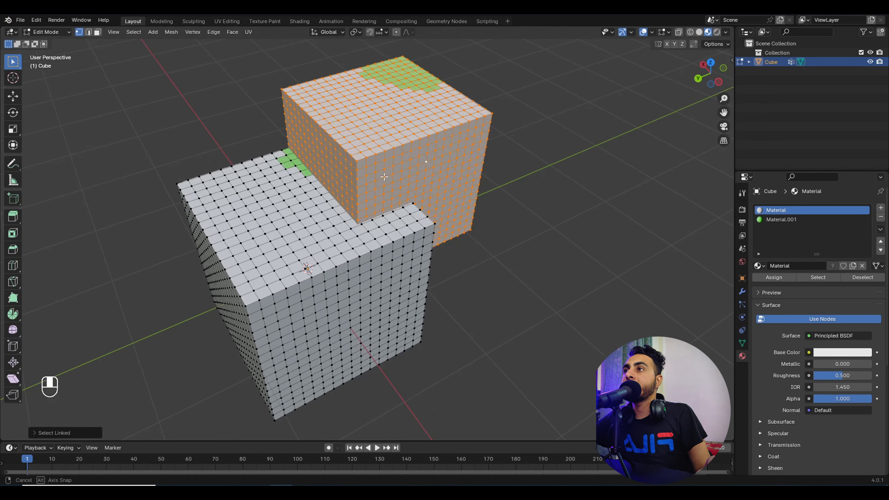
left_click(402, 146)
key("l")
Step: Pick linked vertices on the lower cube, then the upper cube, and orbit to near-front
left_click(300, 283)
key("l")
scroll(295, 288, "down", 1)
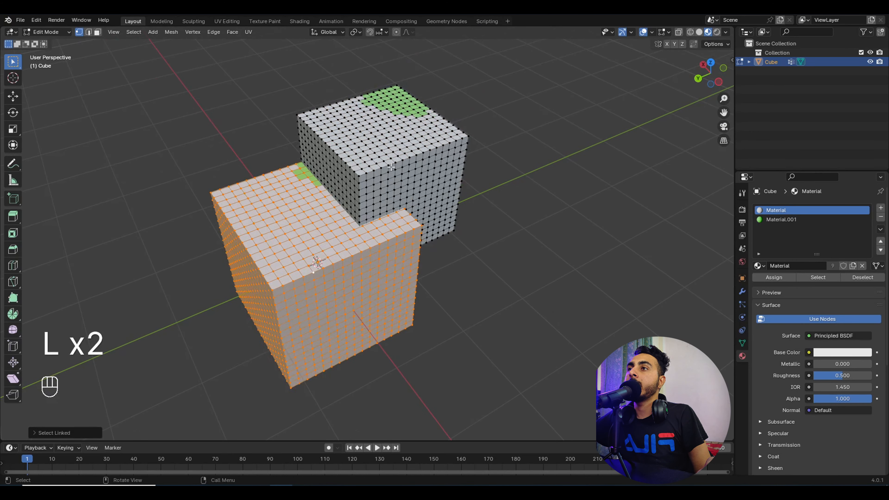
left_click(394, 155)
key("l")
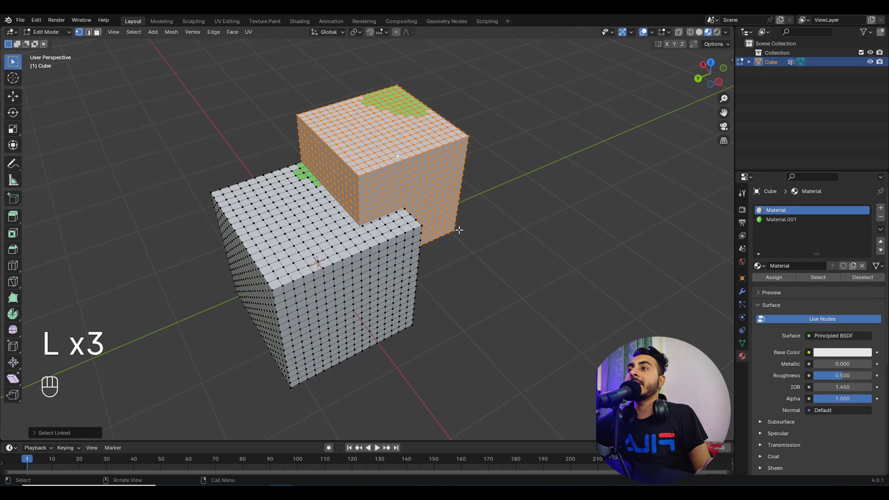
scroll(419, 252, "down", 1)
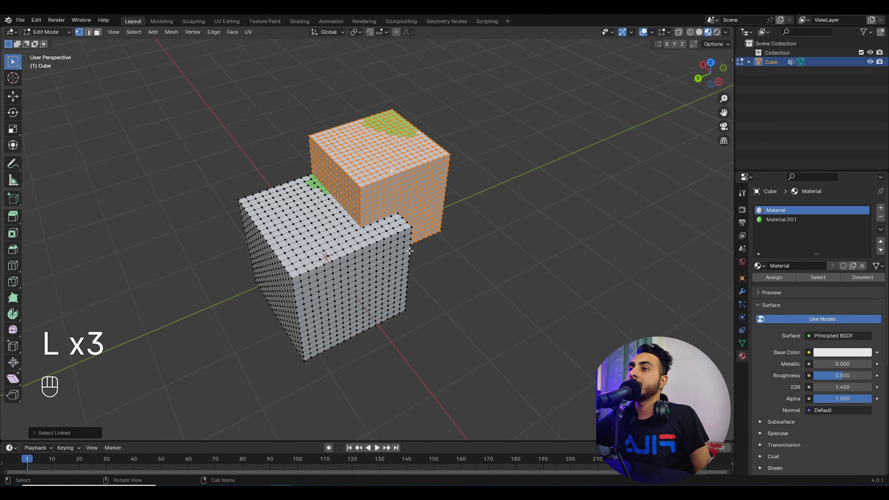
middle_click_drag(369, 235, 430, 240)
Step: Invert the selection, grow it, and select all linked vertices of both cubes
key("ctrl+i")
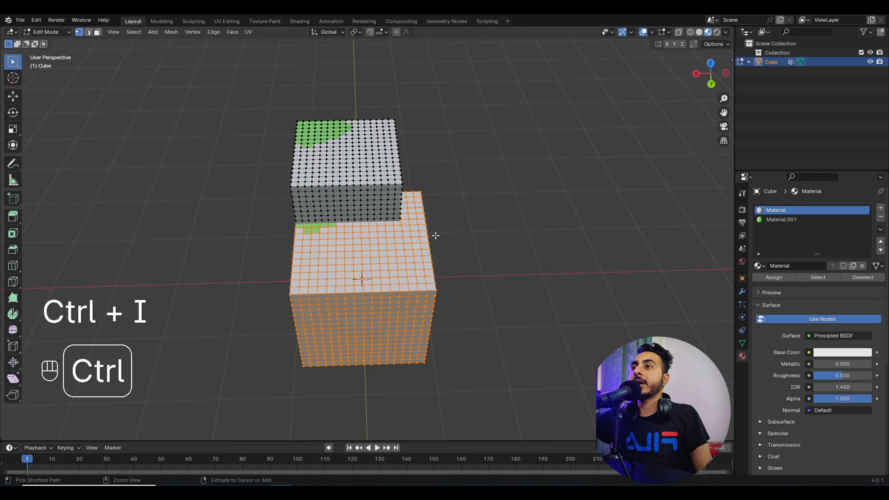
key("ctrl+KP_Add")
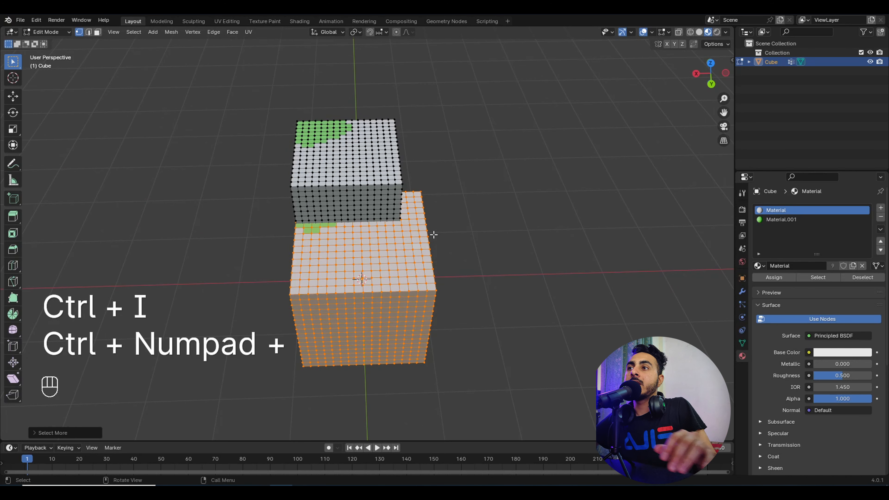
middle_click_drag(434, 234, 416, 205)
key("l")
key("l")
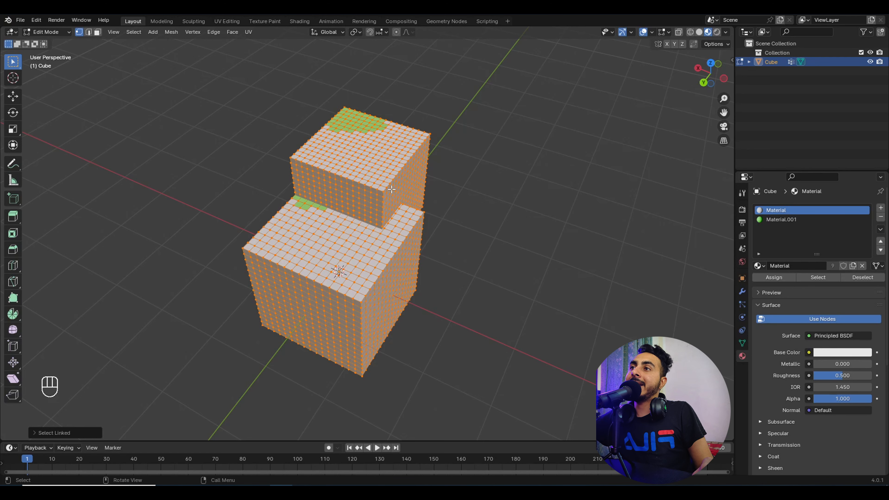
key("l")
key("l")
middle_click_drag(391, 189, 372, 203)
Step: Toggle linked selection on each cube piece, ending with the upper cube's mesh deselected
key("shift+l")
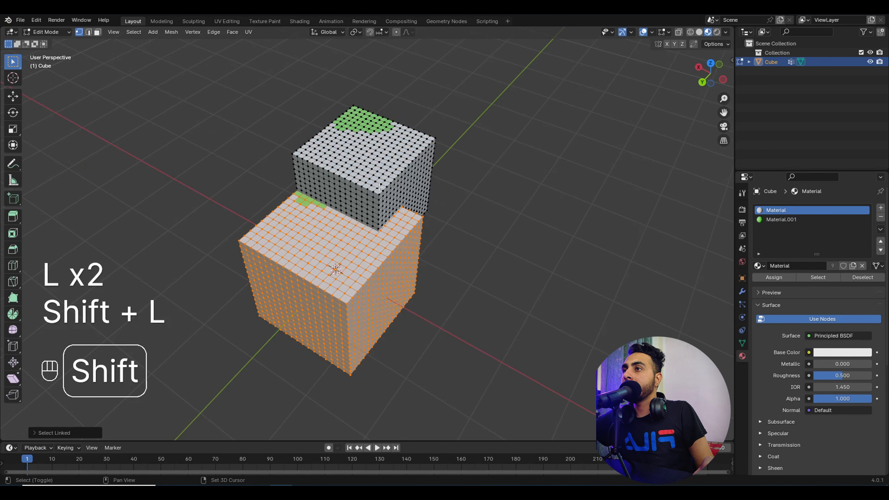
key("shift+l")
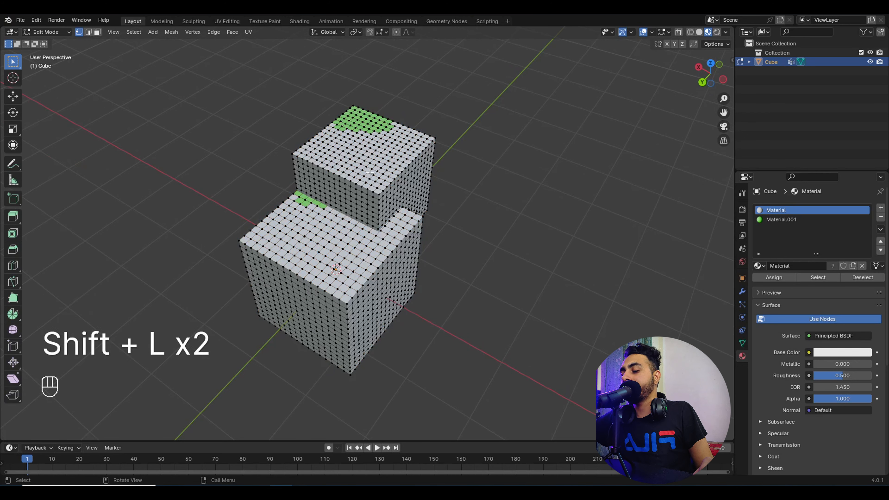
key("l")
key("shift+l")
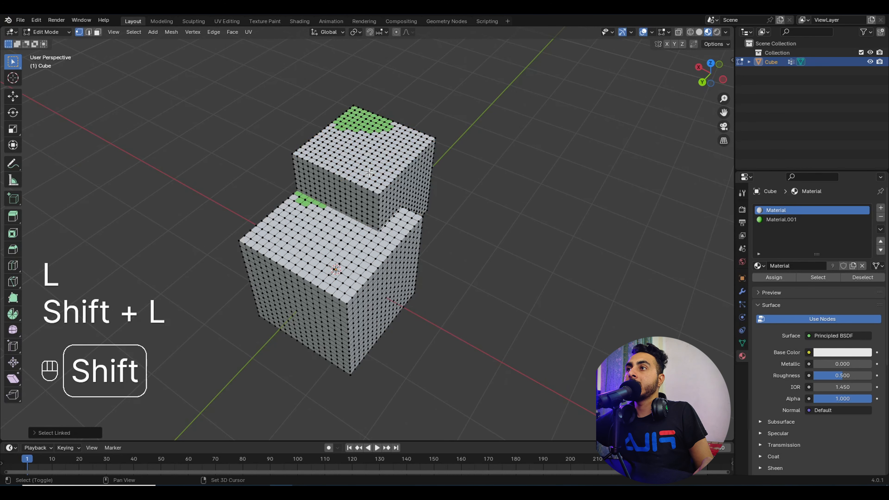
key("l")
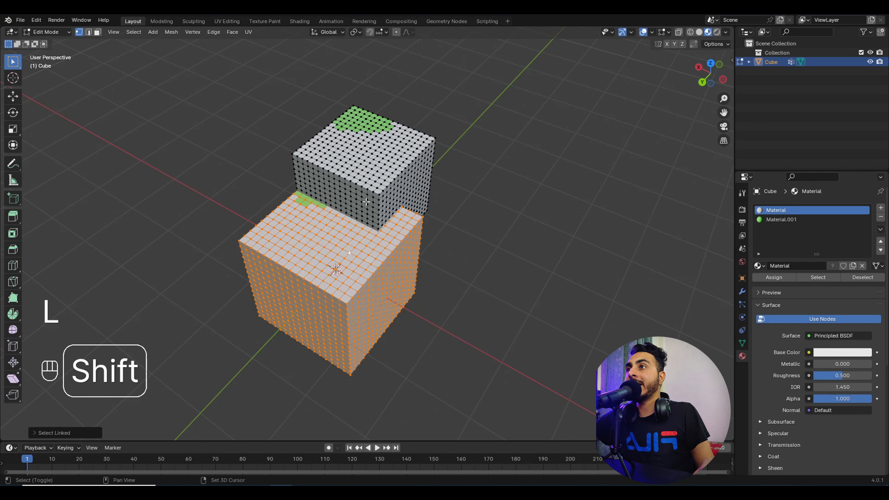
key("shift+l")
key("shift+l")
key("l")
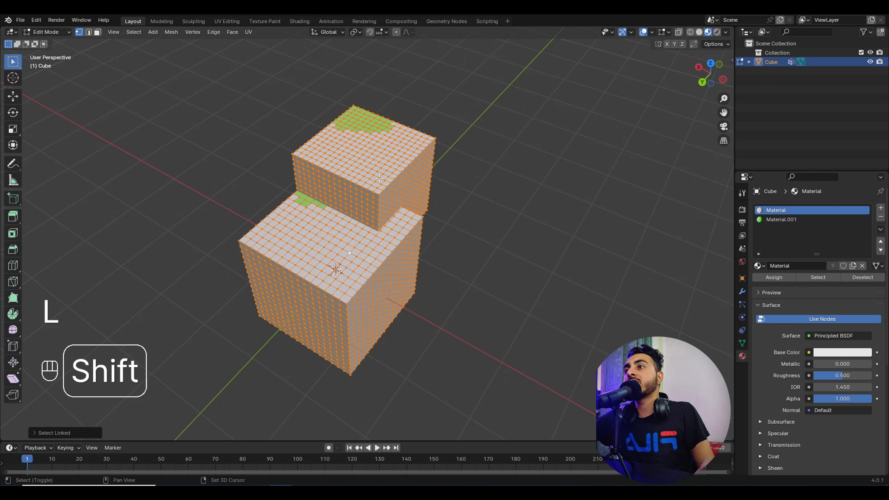
key("shift+l")
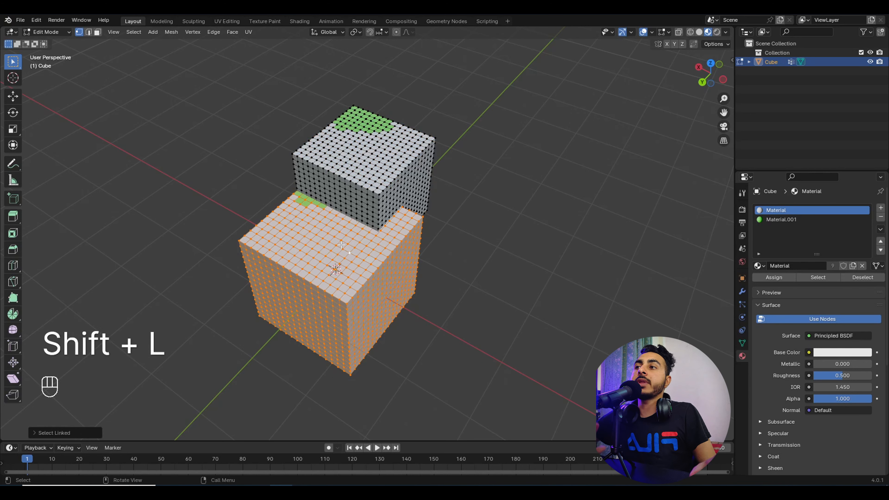
Step: Return to Object Mode and orbit around the stepped blocks
middle_click_drag(425, 202, 398, 184)
key("Tab")
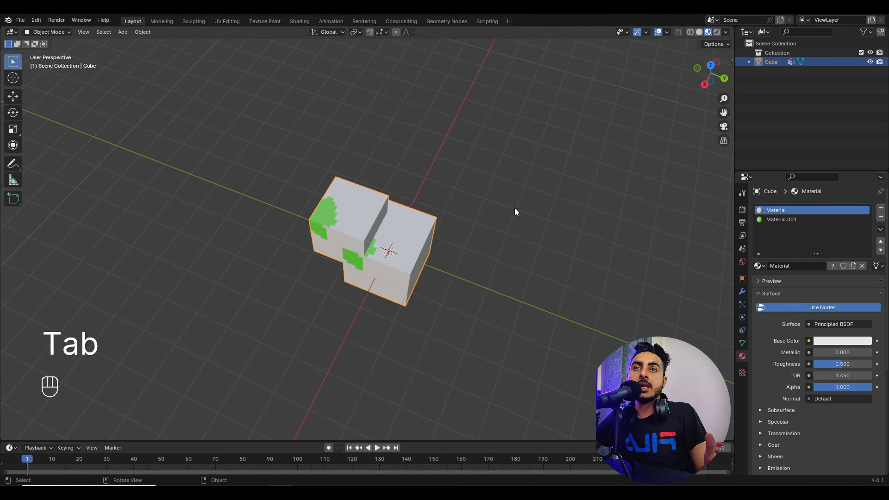
middle_click_drag(514, 199, 375, 177)
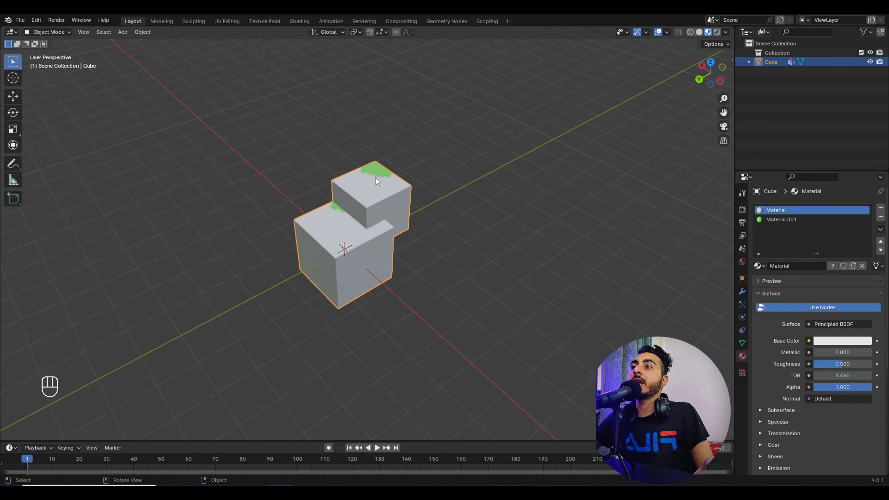
Step: Delete the cube and select a ring of vertical edges around the cylinder's upper band
key("x")
left_click(413, 194)
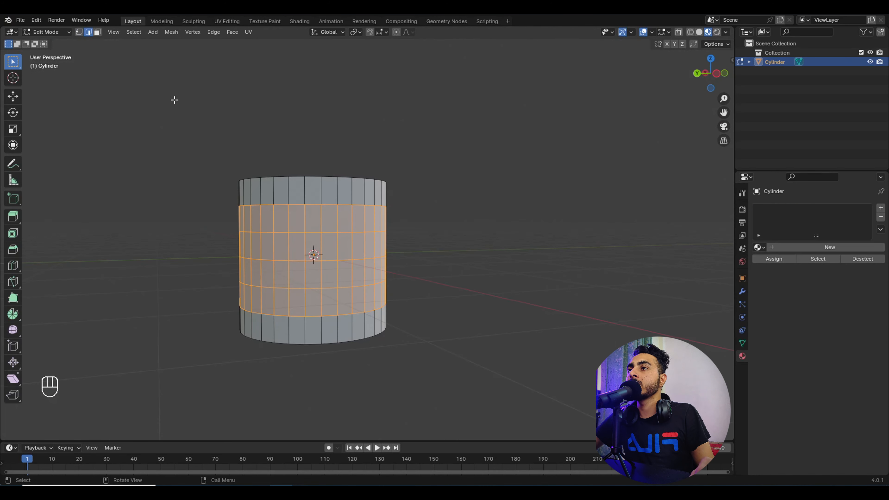
middle_click_drag(364, 225, 397, 246)
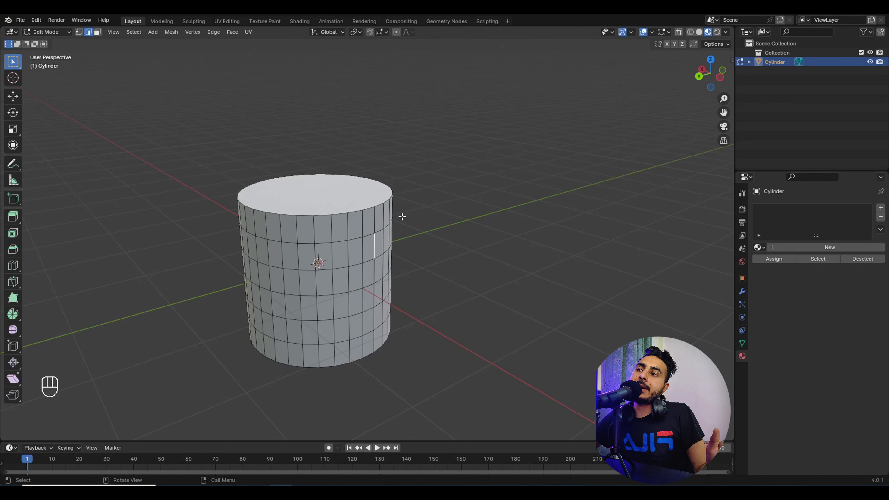
middle_click_drag(402, 217, 324, 235)
left_click(299, 233, "ctrl+alt")
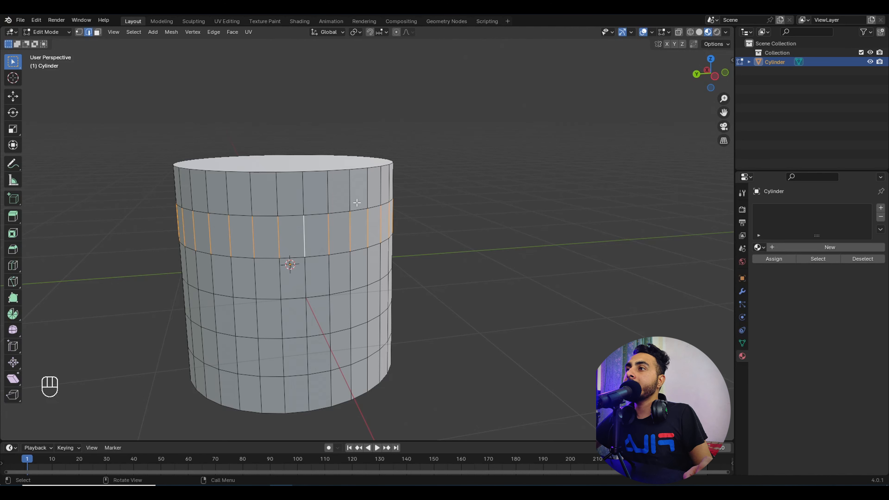
key("F3")
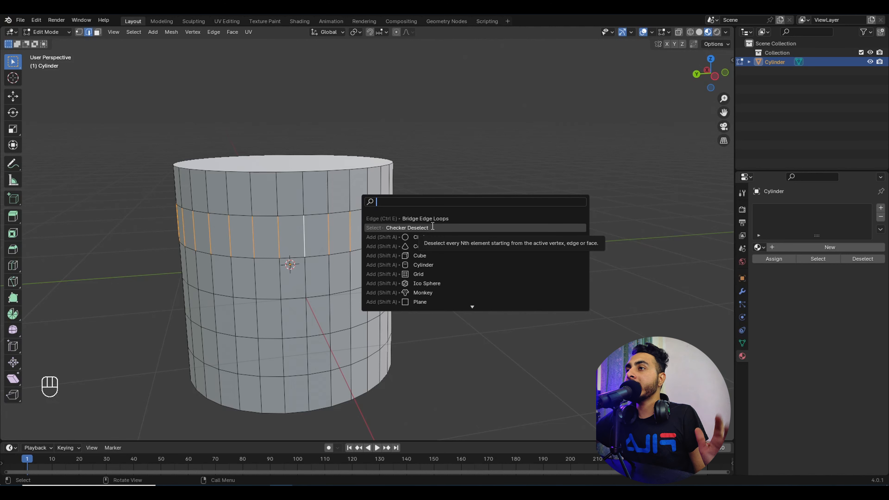
Step: Run Checker Deselect on the edge ring with Deselected 1, Selected 2 and Offset 1
type("che")
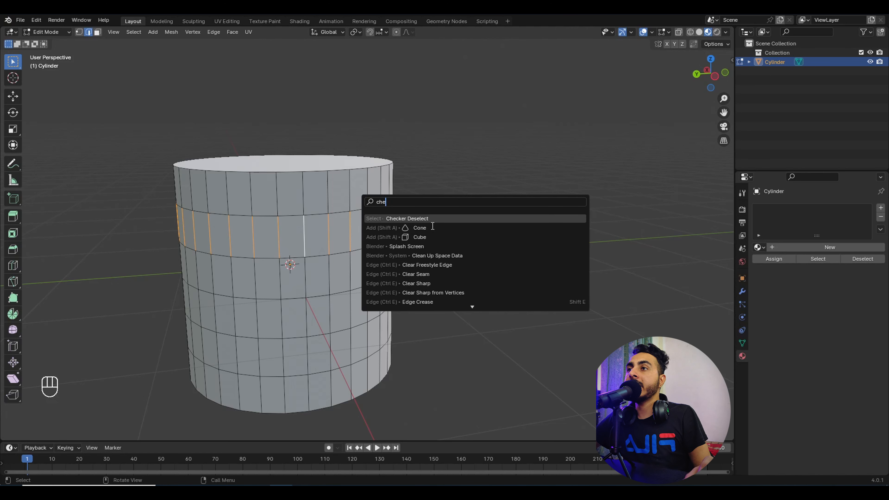
left_click(409, 219)
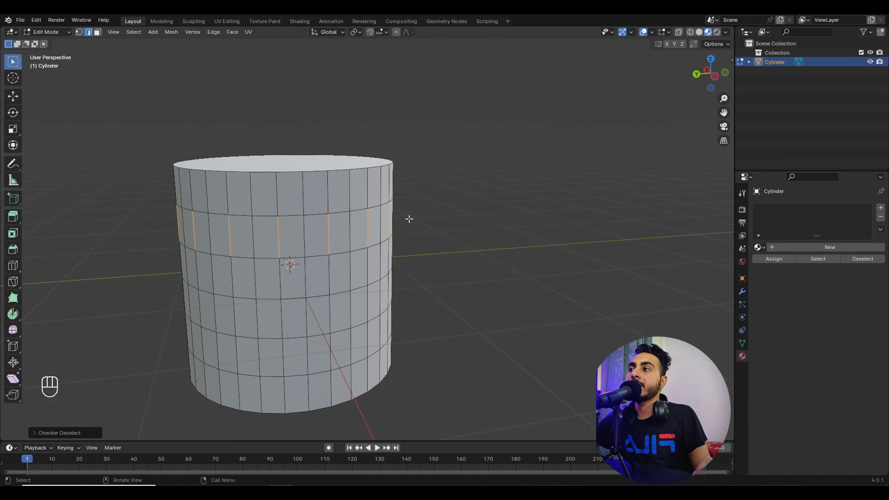
middle_click_drag(287, 221, 219, 228)
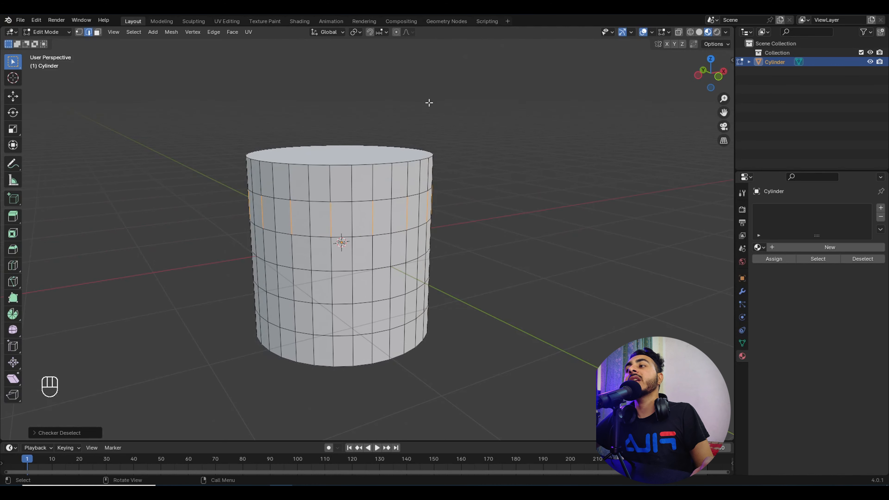
left_click(75, 434)
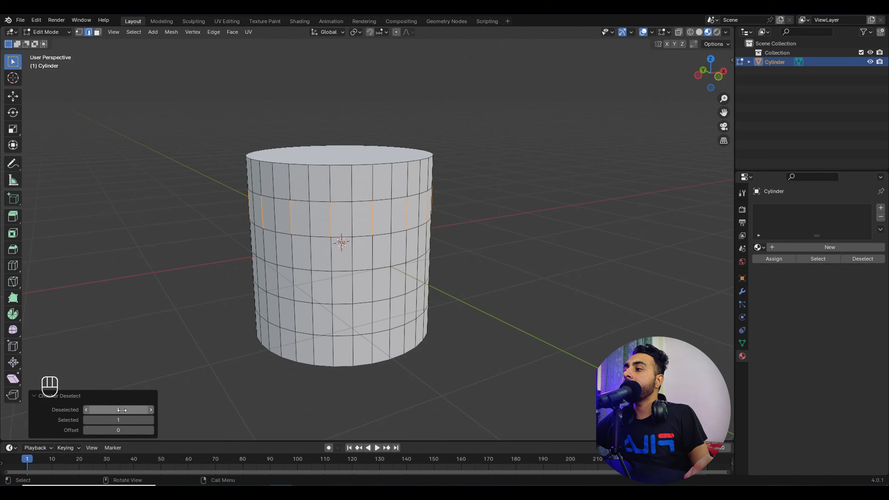
left_click(151, 410)
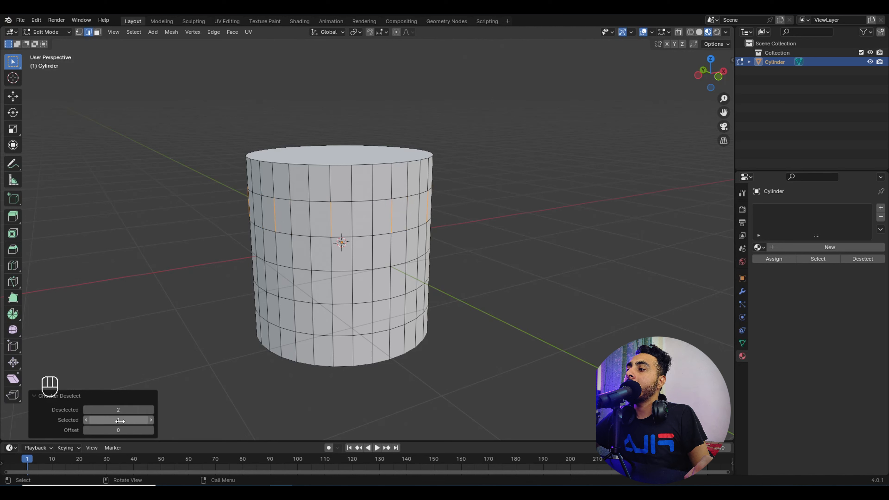
left_click(86, 410)
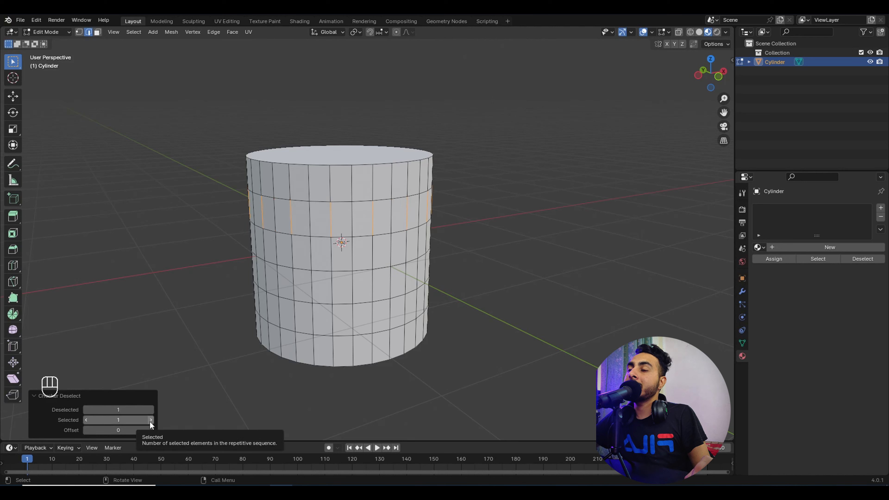
left_click(150, 420)
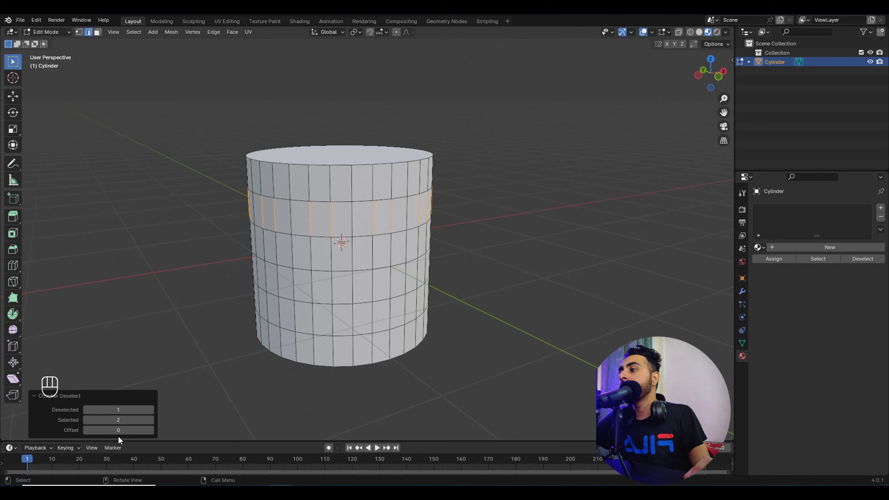
mouse_move(118, 430)
left_mouse_down()
mouse_move(147, 430)
mouse_move(118, 430)
left_mouse_up()
scroll(362, 238, "up", 3)
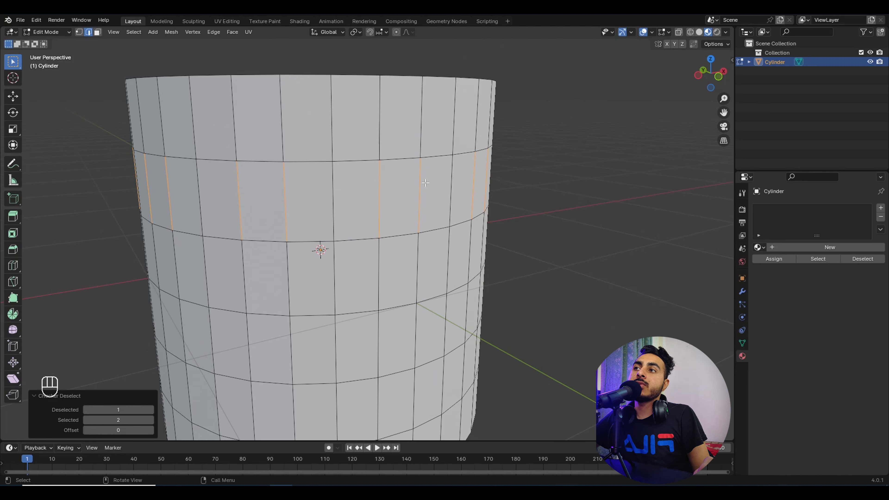
left_click(152, 430)
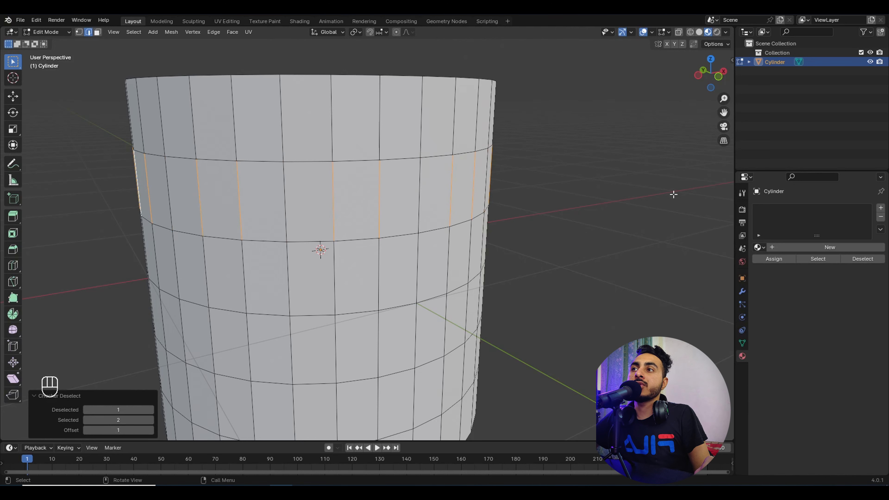
scroll(354, 205, "down", 4)
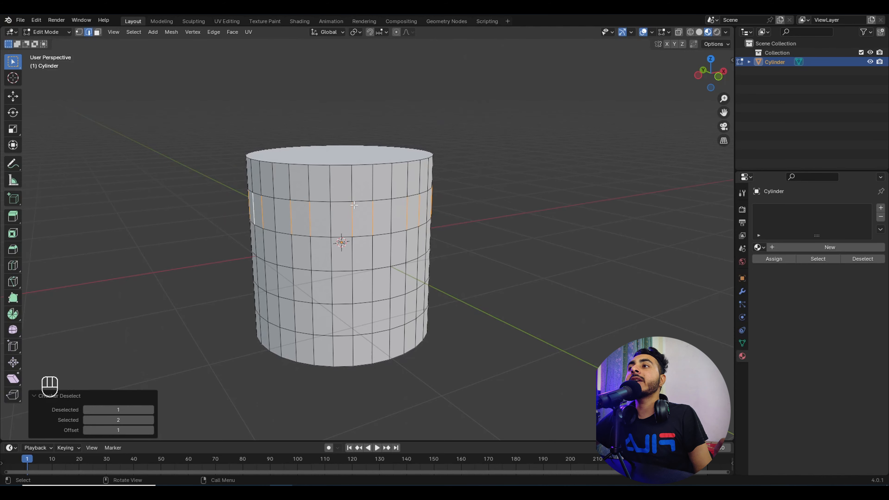
middle_click_drag(354, 205, 416, 228)
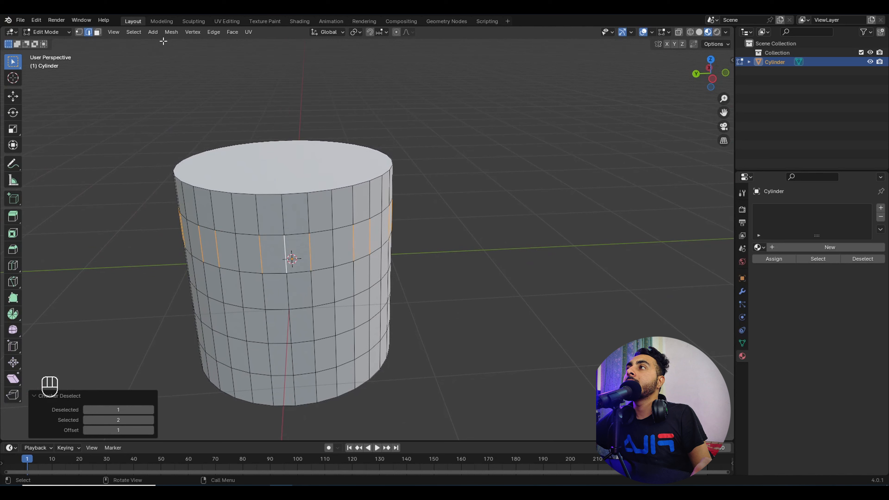
Step: Extend the checkered edges into full-height vertical edge loops via Select Loops
left_click(140, 32)
mouse_move(159, 176)
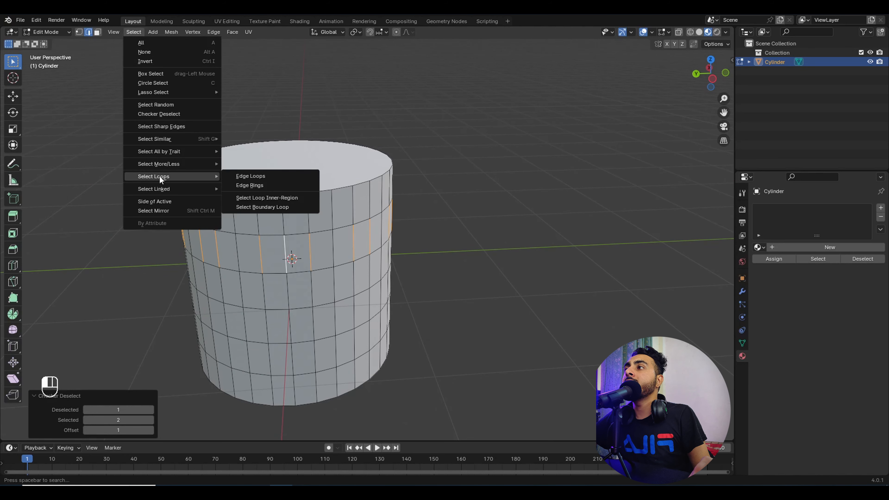
left_click(280, 177)
Step: Dissolve the vertical loops, inspect the result, then undo to keep the dense mesh
key("x")
left_click(383, 177)
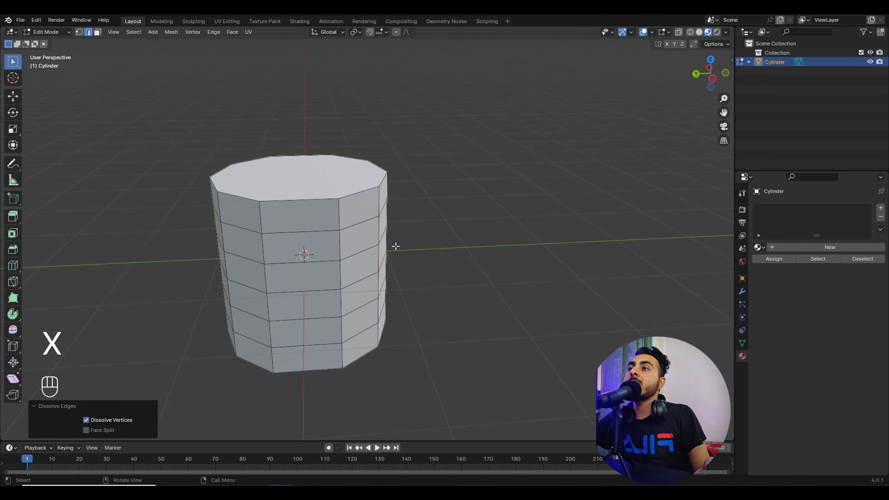
scroll(395, 246, "down", 3)
middle_click_drag(395, 246, 417, 217)
middle_click_drag(367, 237, 322, 244)
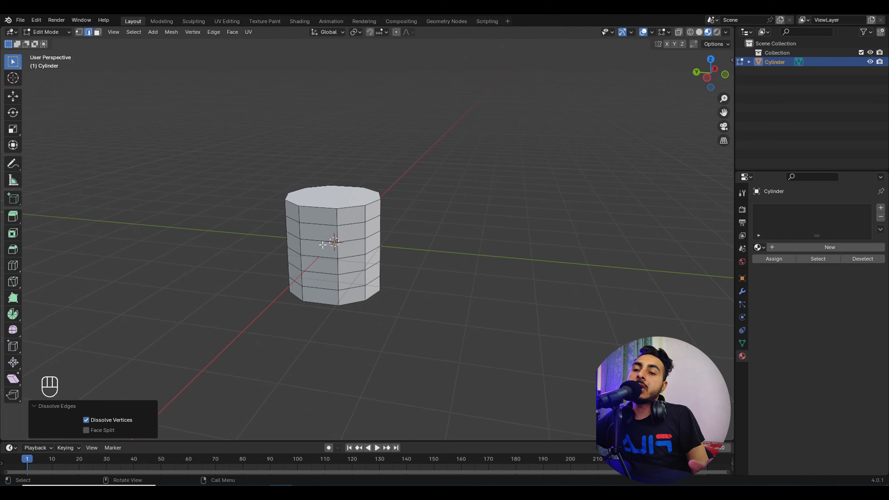
key("ctrl+z")
middle_click_drag(322, 245, 297, 276)
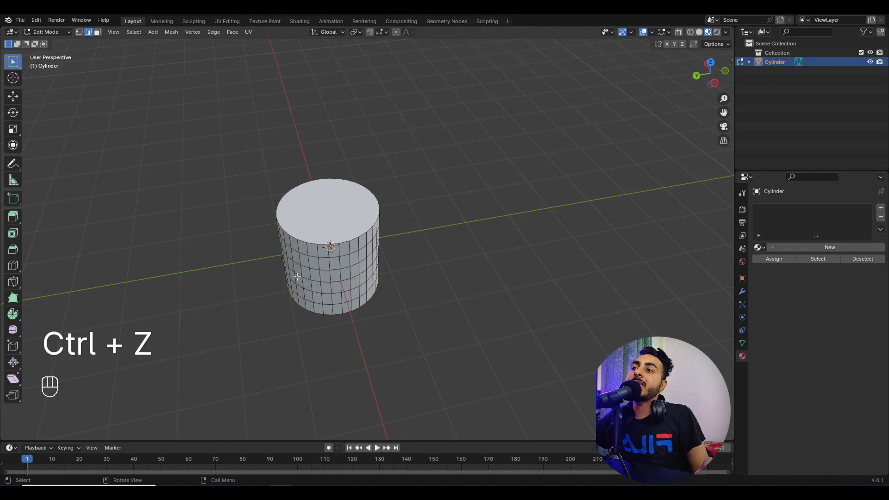
Step: Select the whole cylinder and subdivide it
key("a")
right_click(357, 242)
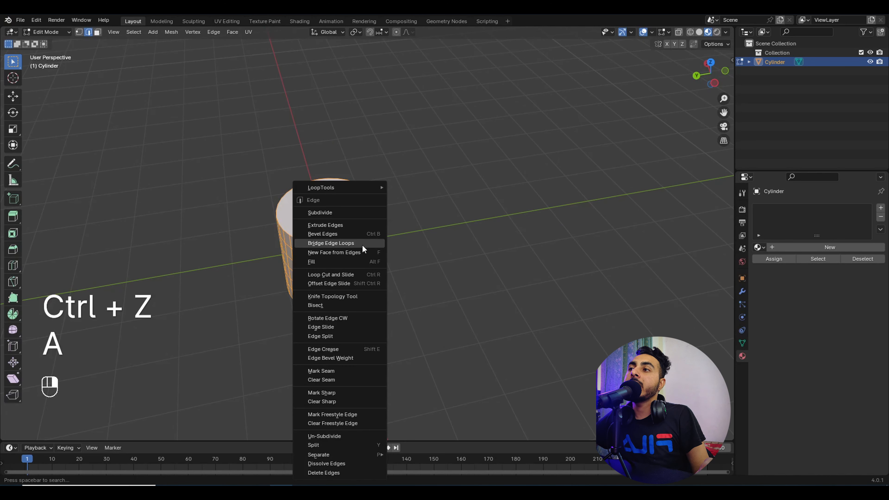
left_click(337, 212)
scroll(310, 239, "up", 5)
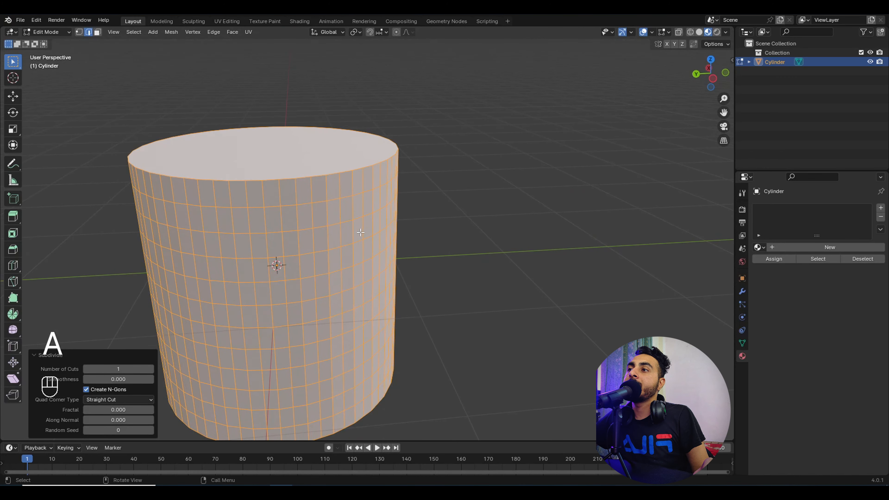
Step: Select the upper vertical edge ring and apply Checker Deselect to it
left_click(313, 239, "ctrl+alt")
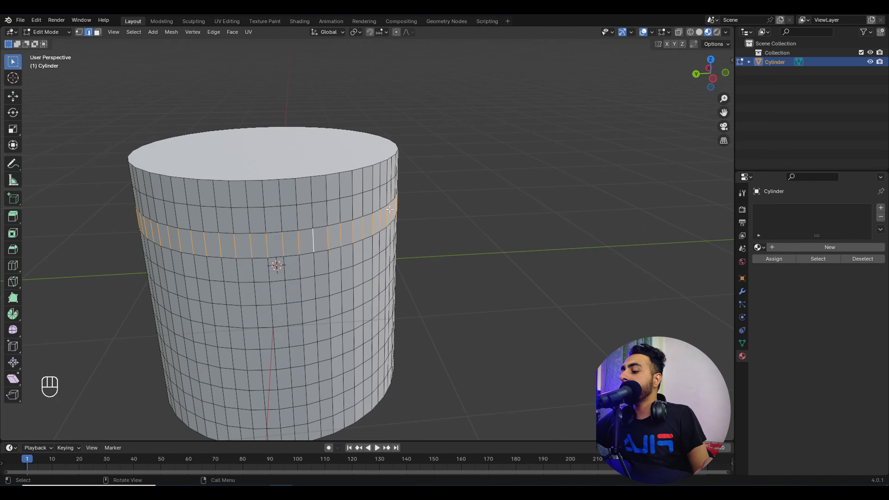
key("F3")
left_click(420, 227)
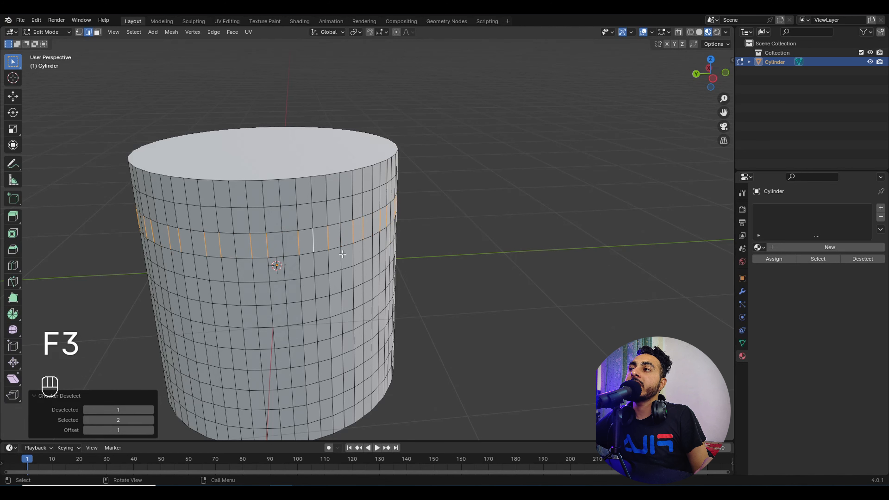
middle_click_drag(319, 272, 333, 259)
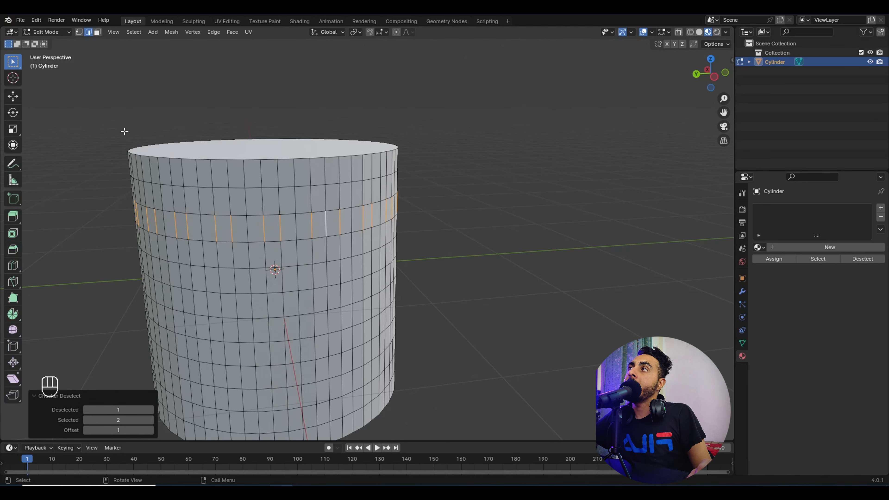
Step: Extend the checkered edges into vertical loops and dissolve them
left_click(139, 33)
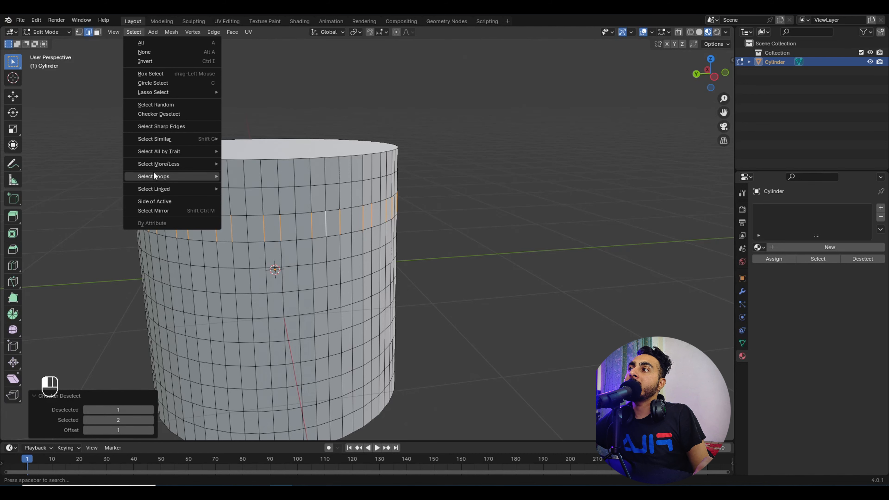
mouse_move(153, 175)
left_click(252, 177)
key("x")
left_click(395, 216)
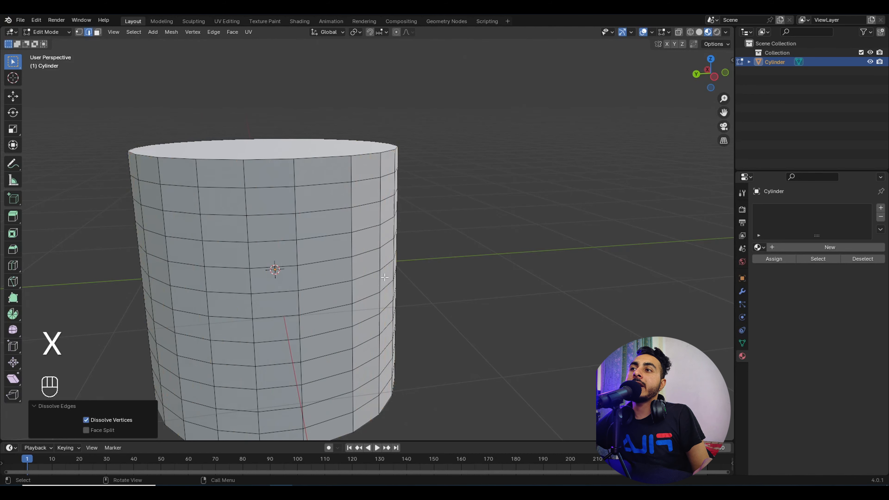
middle_click_drag(371, 269, 350, 266)
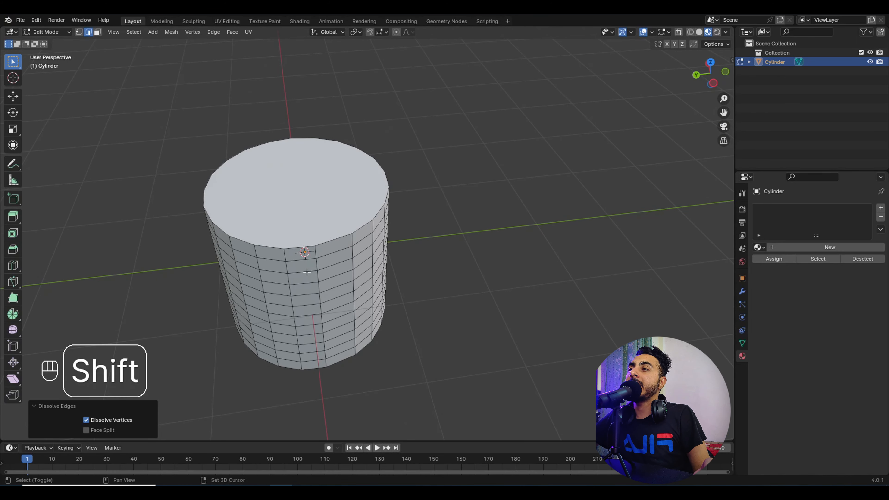
middle_click_drag(252, 262, 285, 234, "shift")
Step: Return to Object Mode and delete the cylinder
key("Tab")
key("x")
left_click(422, 239)
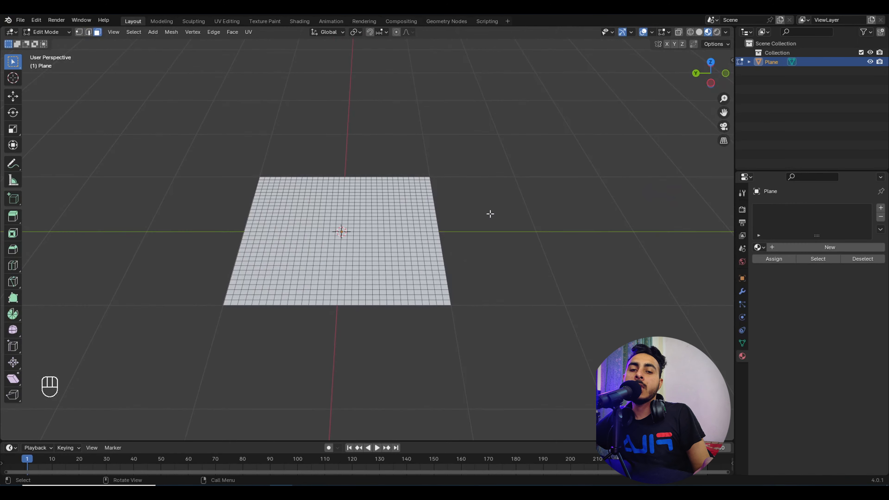
Step: Box-select all of the plane's faces, then pick a single face on its own
scroll(455, 235, "up", 5)
middle_click_drag(454, 235, 451, 263)
scroll(420, 245, "down", 3)
middle_click_drag(347, 207, 368, 203, "shift")
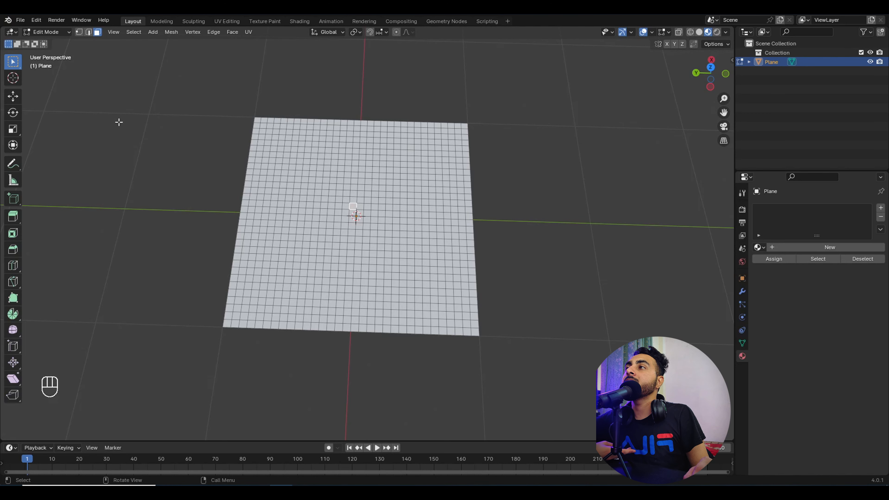
left_click_drag(139, 71, 539, 366)
left_click(447, 223)
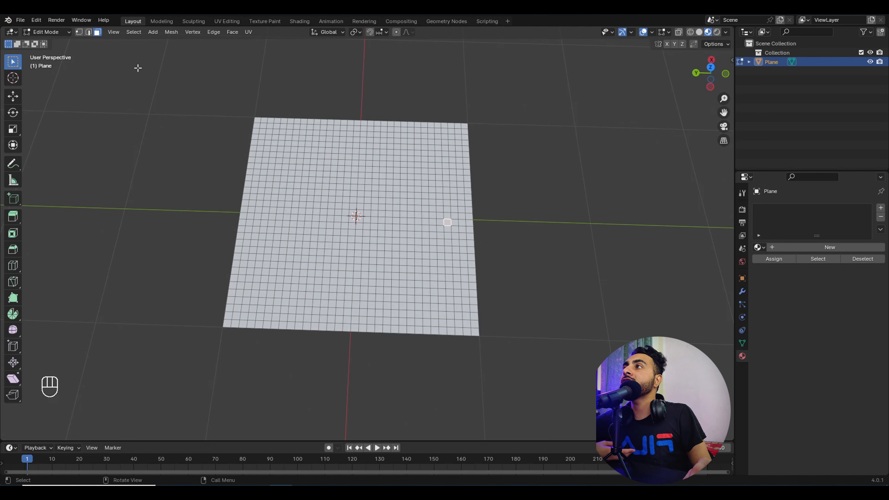
Step: Randomly select about half the plane's faces and extrude them upward
left_click(133, 32)
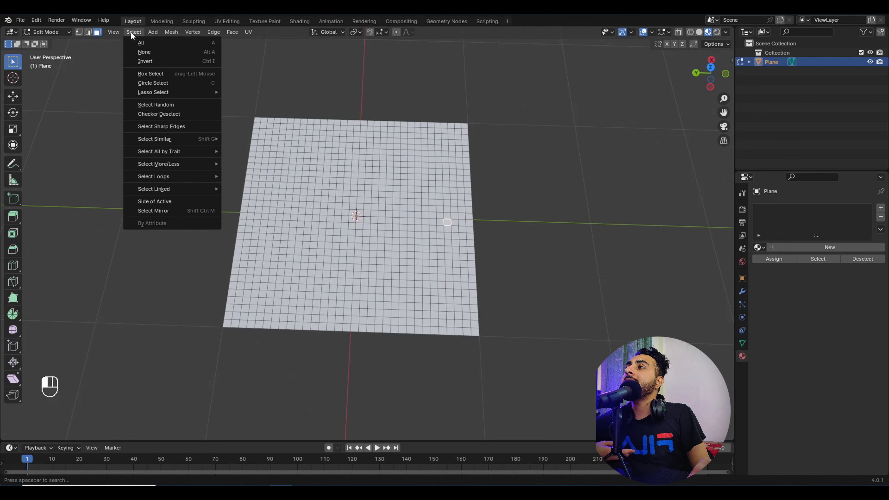
left_click(170, 105)
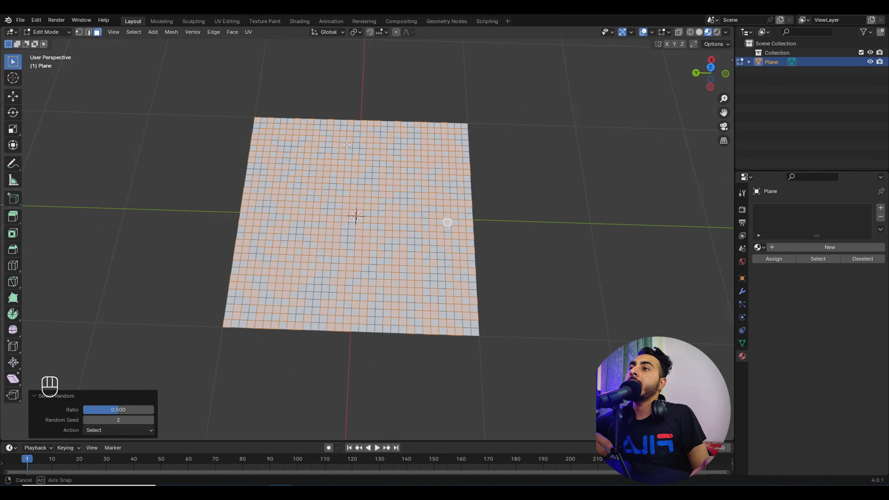
middle_click_drag(171, 106, 407, 114)
scroll(407, 113, "up", 2)
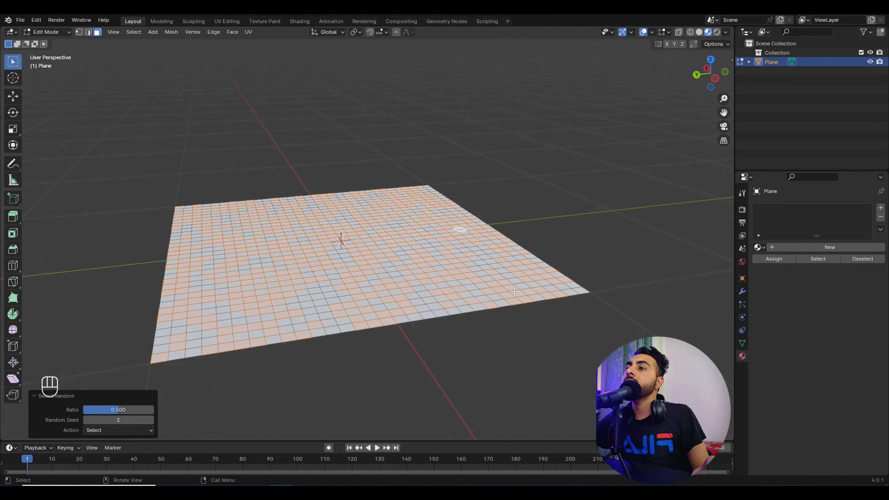
key("e")
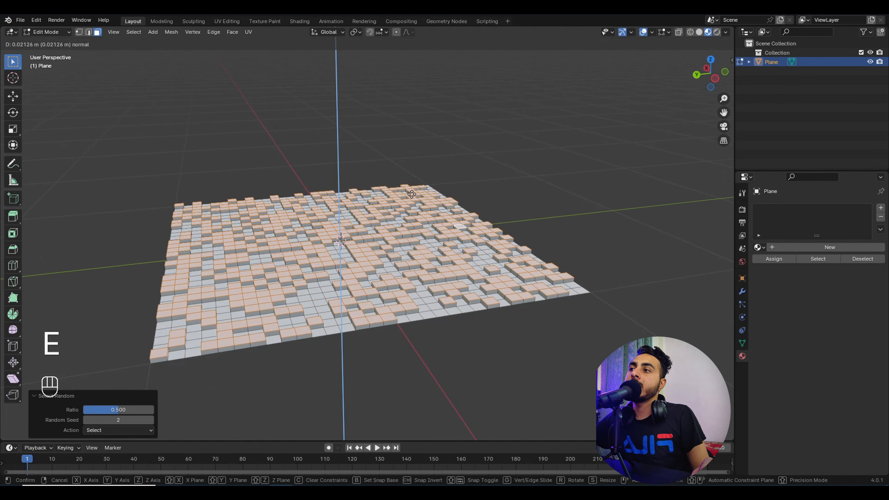
left_click(412, 194)
Step: View the raised blocks in solid shading, deselect all faces, and return to Object Mode
key("Tab")
mouse_move(411, 171)
middle_mouse_down()
mouse_move(427, 226)
mouse_move(373, 161)
mouse_move(432, 149)
middle_mouse_up()
key("z")
mouse_move(432, 188)
middle_mouse_down()
mouse_move(401, 242)
mouse_move(382, 188)
mouse_move(465, 209)
mouse_move(515, 119)
mouse_move(506, 99)
mouse_move(501, 138)
mouse_move(465, 192)
mouse_move(454, 199)
mouse_move(452, 178)
mouse_move(470, 127)
mouse_move(478, 177)
mouse_move(421, 176)
middle_mouse_up()
key("Tab")
left_click(472, 127)
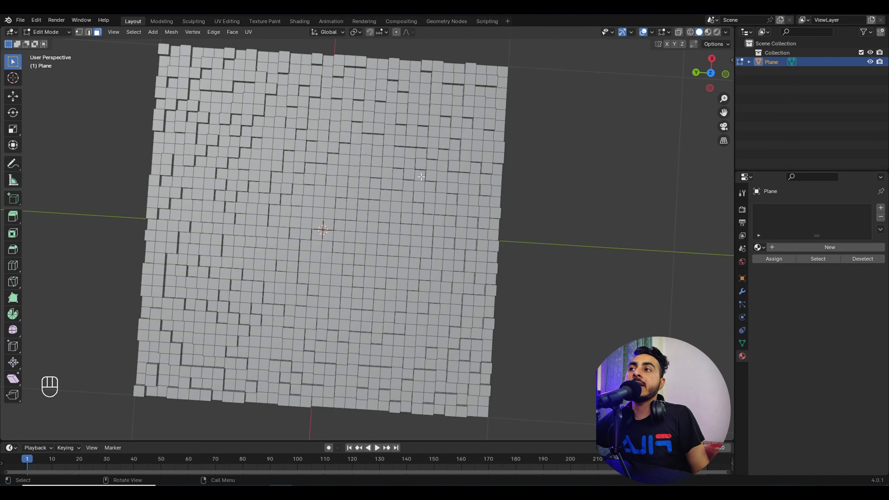
key("Tab")
mouse_move(396, 167)
middle_mouse_down()
mouse_move(403, 134)
mouse_move(429, 127)
mouse_move(394, 182)
middle_mouse_up()
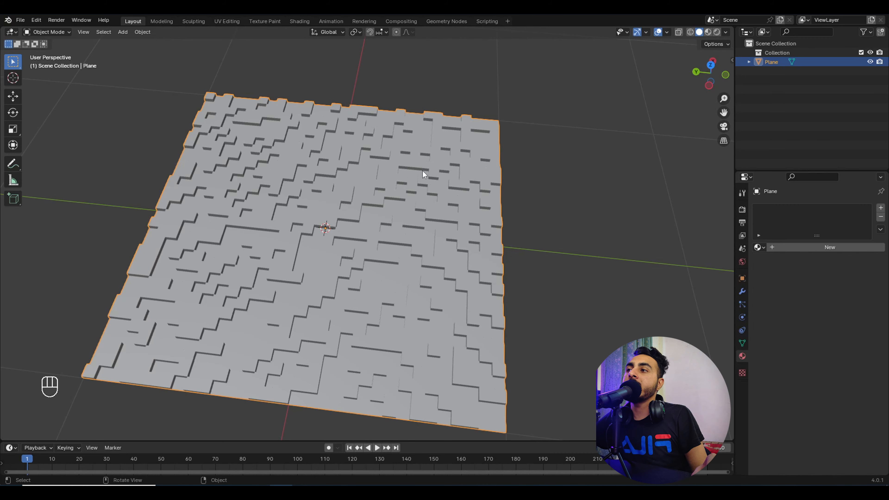
Step: Undo back to the random face selection and extrude those faces again
key("Tab")
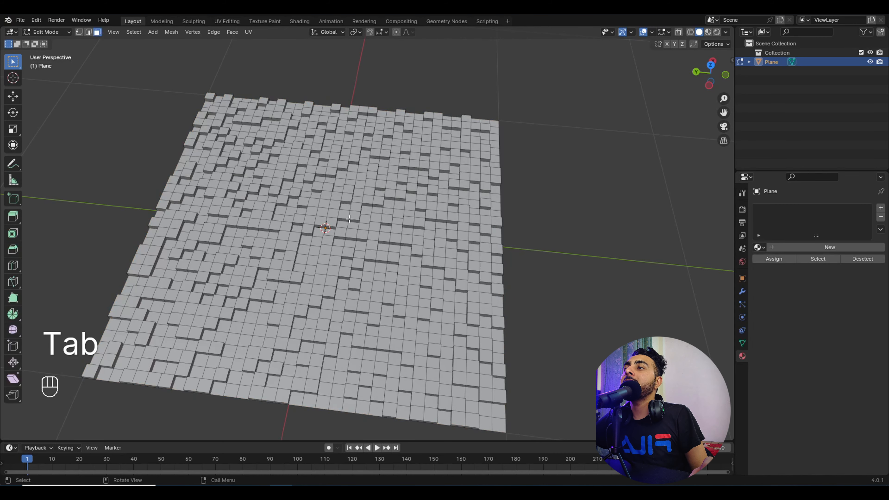
key("ctrl+z")
key("ctrl+z")
key("ctrl+z")
key("ctrl+z")
key("ctrl+z")
key("ctrl+z")
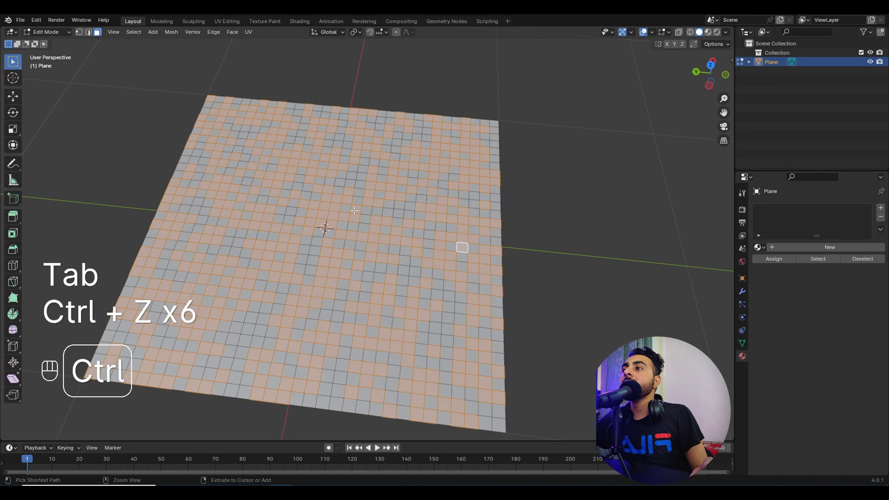
middle_click_drag(325, 213, 336, 182)
key("e")
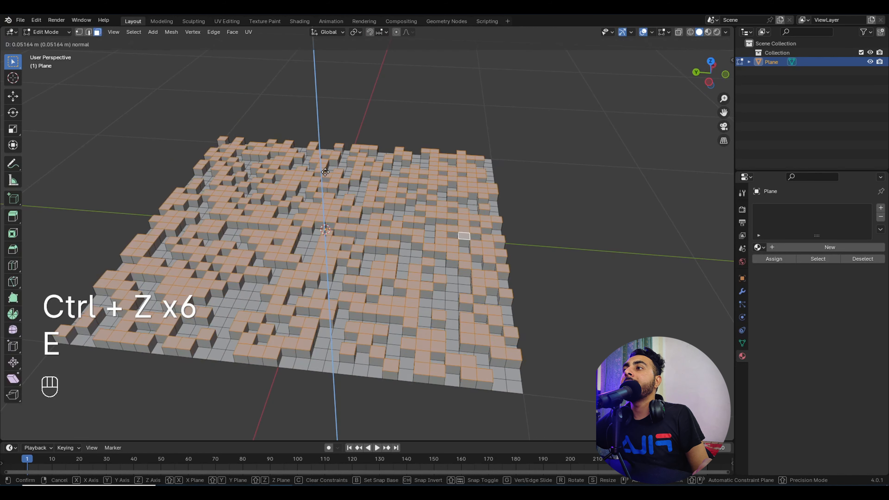
left_click(325, 172)
Step: Set the pivot to Individual Origins, scale the extruded faces inward, and exit to Object Mode
left_click(329, 32)
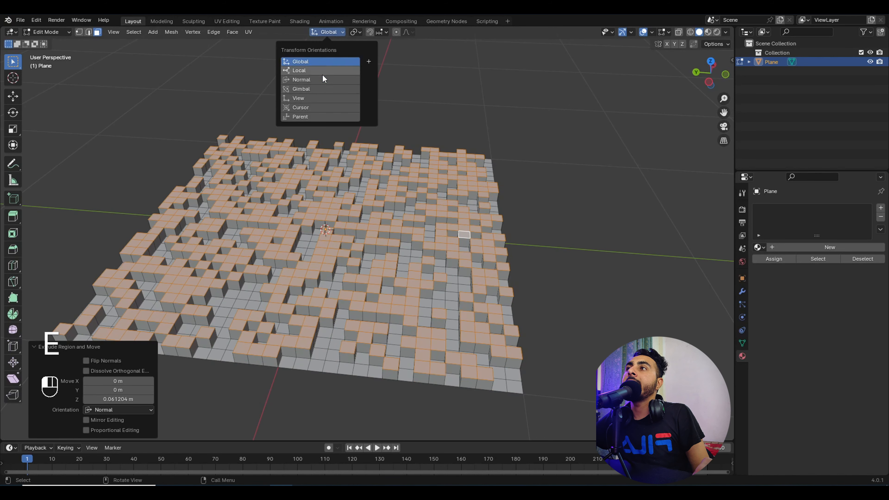
left_click(356, 32)
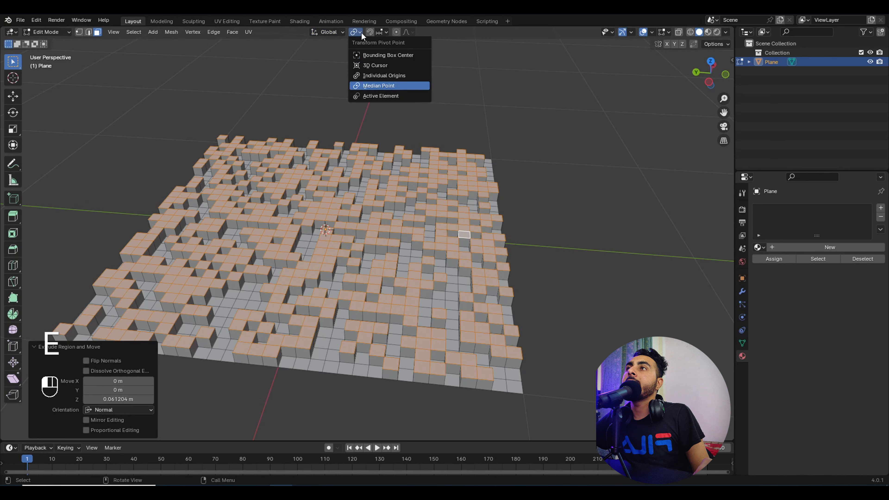
left_click(380, 75)
key("s")
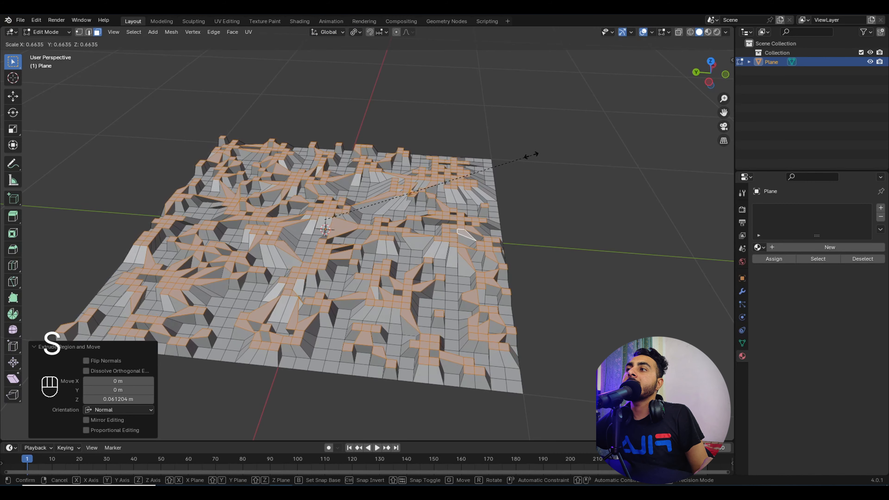
left_click(526, 153)
key("Tab")
middle_click_drag(381, 186, 395, 212)
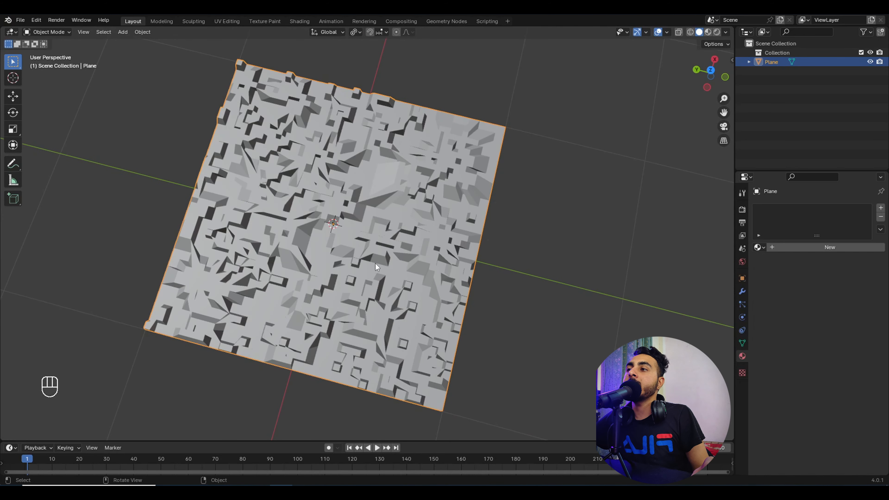
Step: In edge select mode, select the inner rim loop of Suzanne's ear, then open the Select menu
key("Tab")
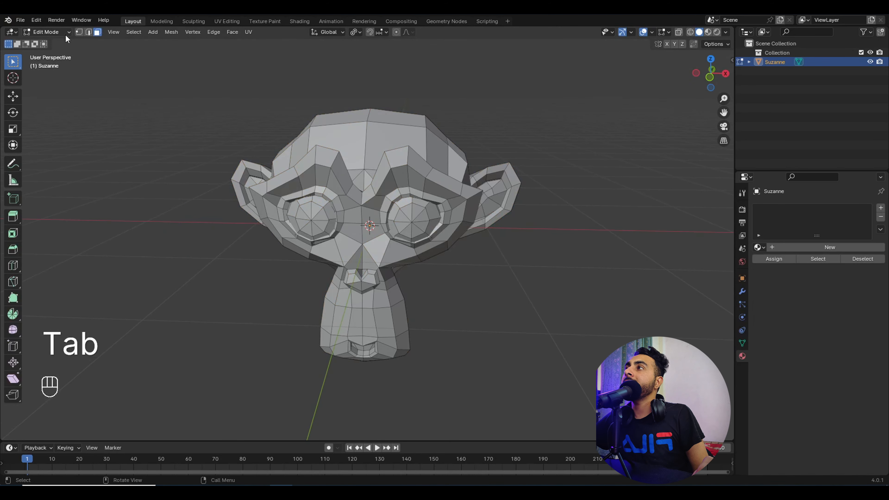
left_click(89, 33)
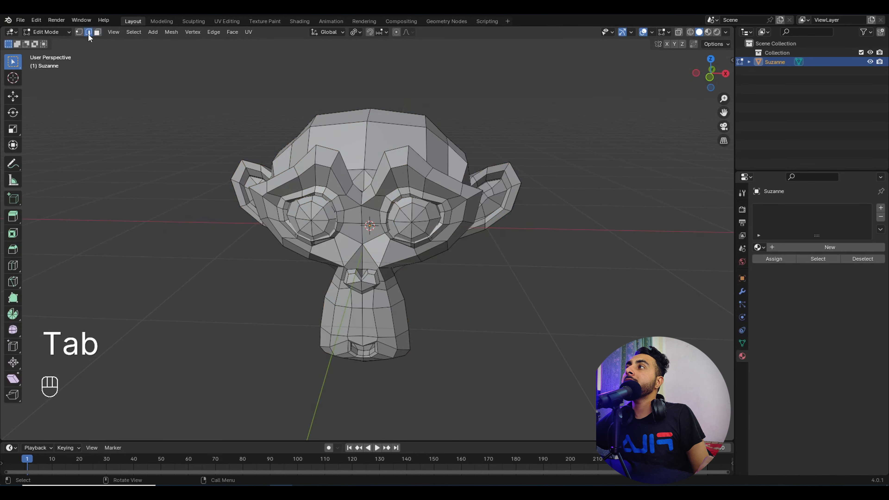
middle_click_drag(495, 224, 477, 240)
middle_click_drag(442, 158, 486, 221, "shift")
scroll(487, 221, "up", 3)
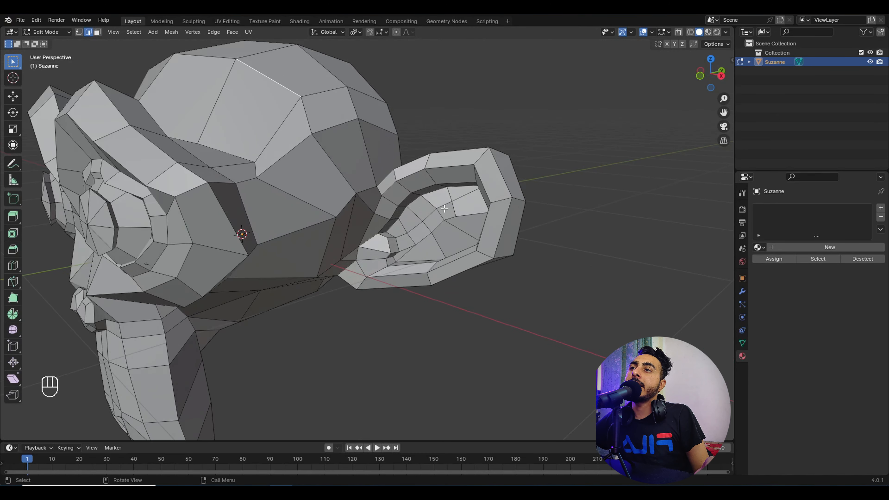
left_click(489, 189)
left_click(489, 189, "alt+shift")
left_click(488, 190, "alt+shift")
middle_click_drag(366, 273, 434, 188)
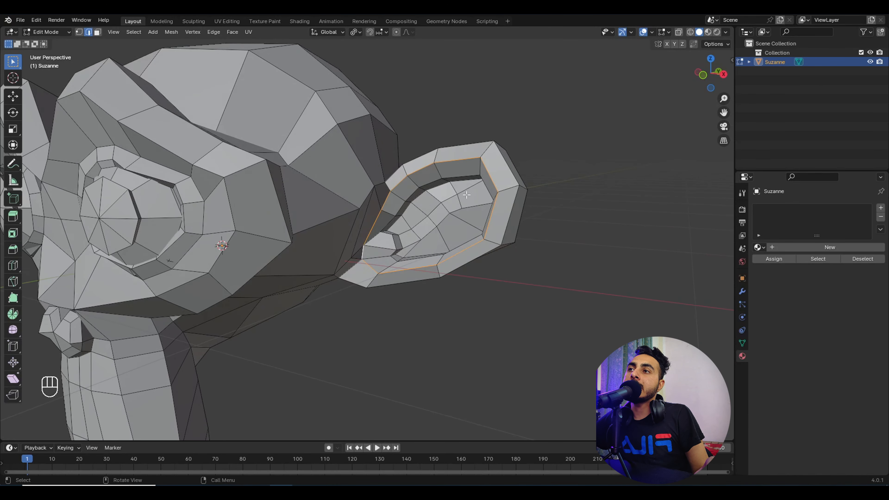
scroll(459, 189, "down", 6)
mouse_move(352, 171)
middle_mouse_down()
mouse_move(393, 161)
mouse_move(329, 175)
mouse_move(354, 188)
middle_mouse_up()
middle_click_drag(235, 262, 322, 254)
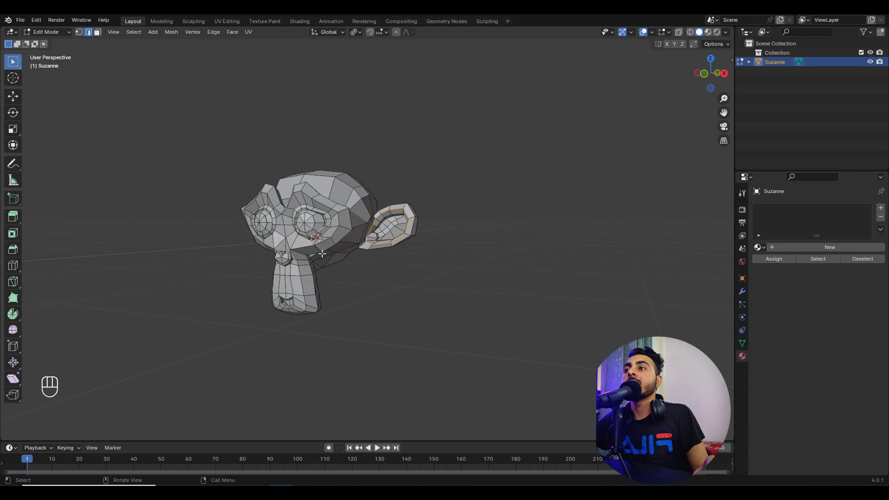
left_click(134, 32)
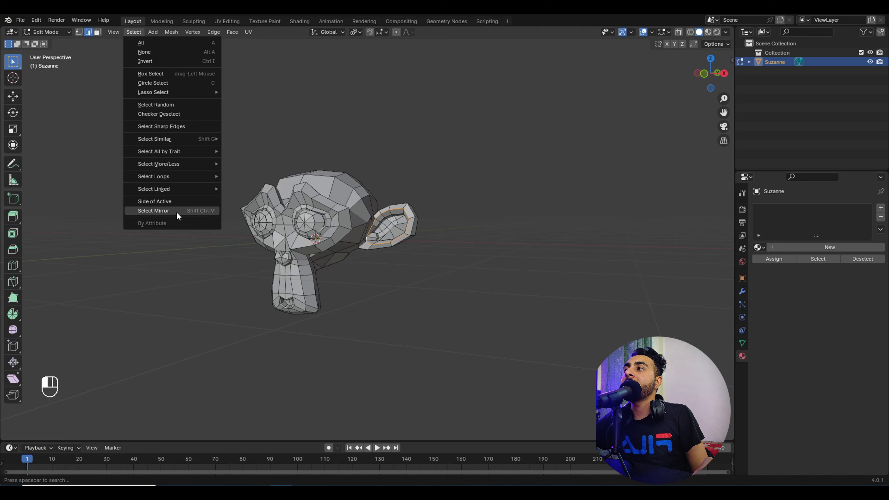
Step: Apply Select Mirror on the X axis with Extend enabled so both ear rims are selected
left_click(199, 210)
middle_click_drag(371, 197, 393, 149)
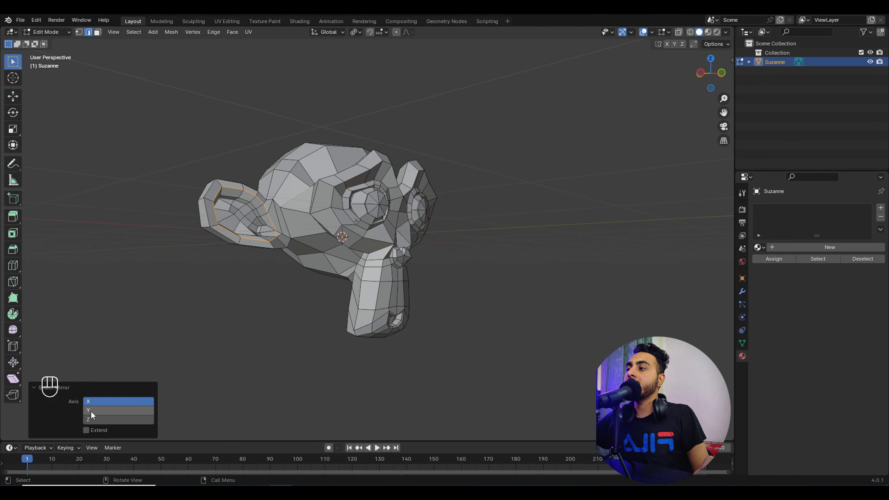
middle_click_drag(196, 287, 248, 280)
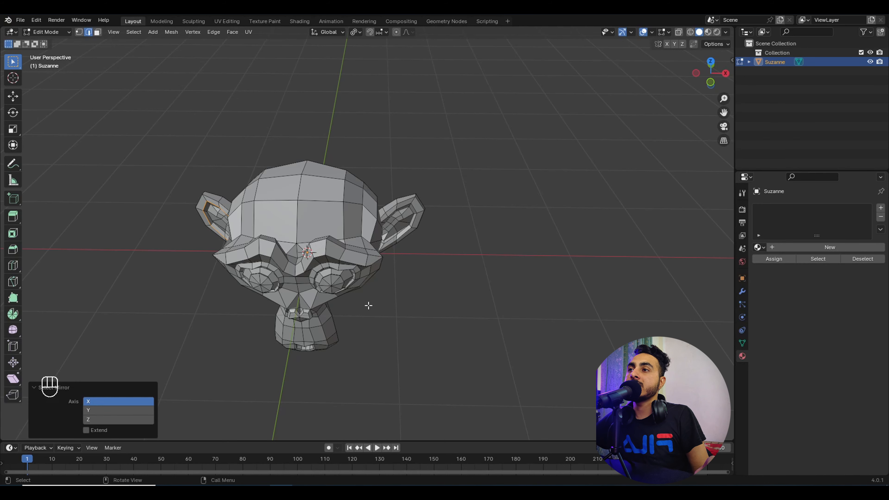
middle_click_drag(367, 306, 403, 254)
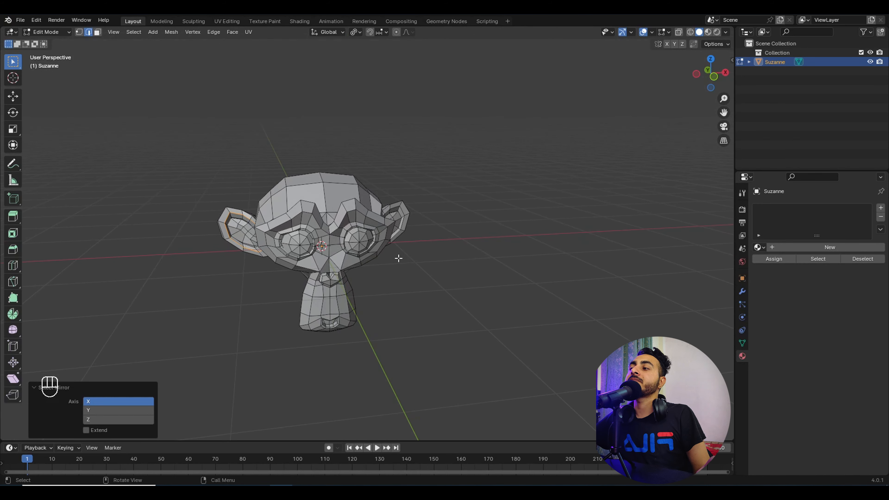
middle_click_drag(392, 288, 355, 304)
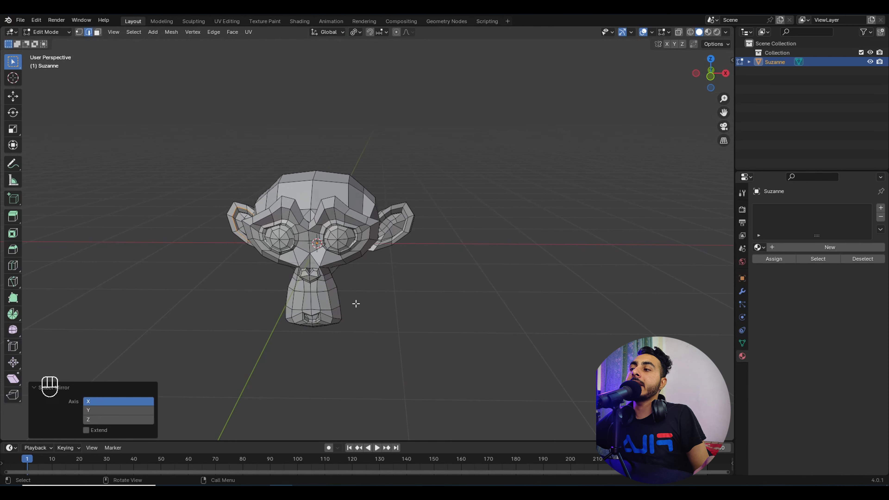
left_click(94, 432)
Step: Try moving the ear edges along Y, then cancel each move to keep the ears unchanged
middle_click_drag(308, 241, 320, 259)
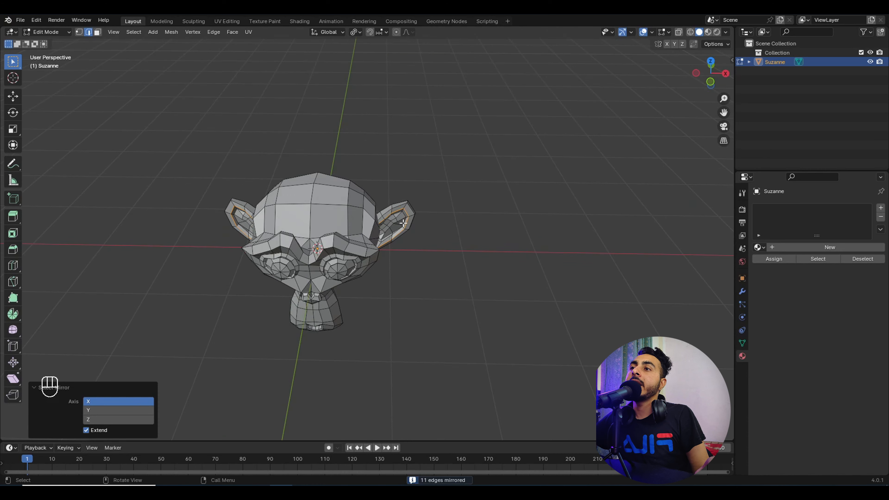
middle_click_drag(430, 259, 369, 249)
key("g")
key("y")
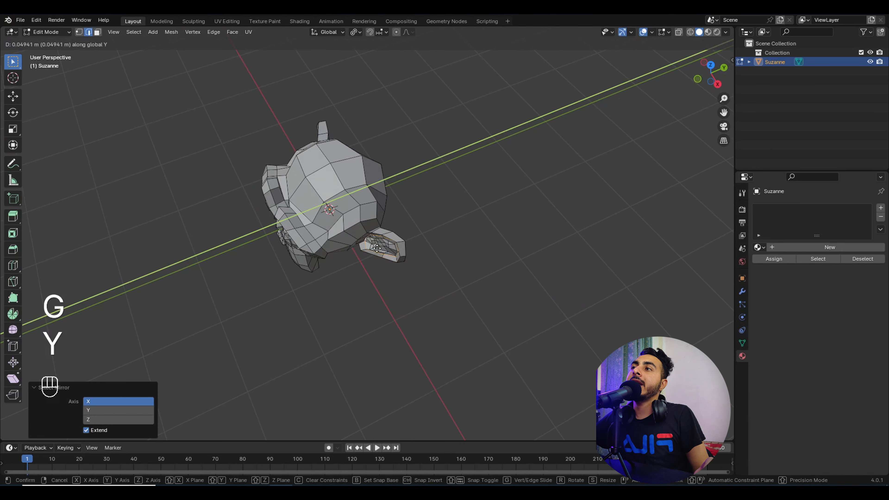
right_click(285, 210)
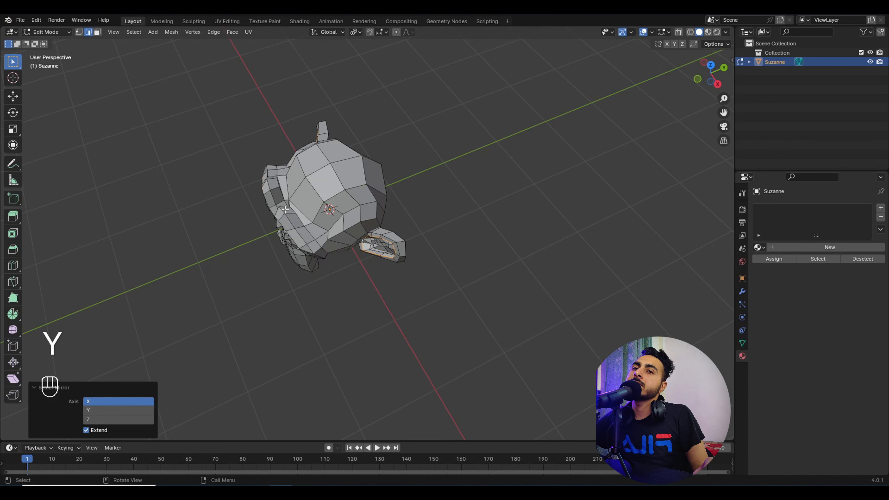
middle_click_drag(284, 210, 329, 233)
key("g")
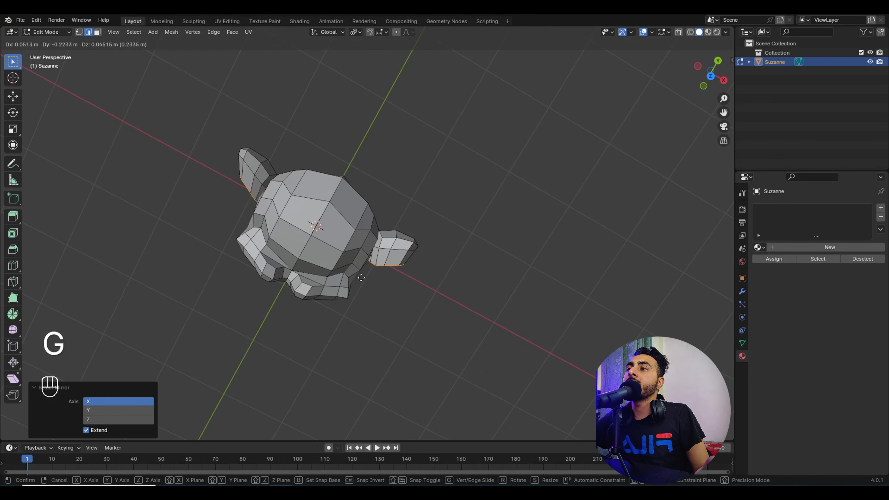
right_click(362, 275)
middle_click_drag(362, 274, 353, 190)
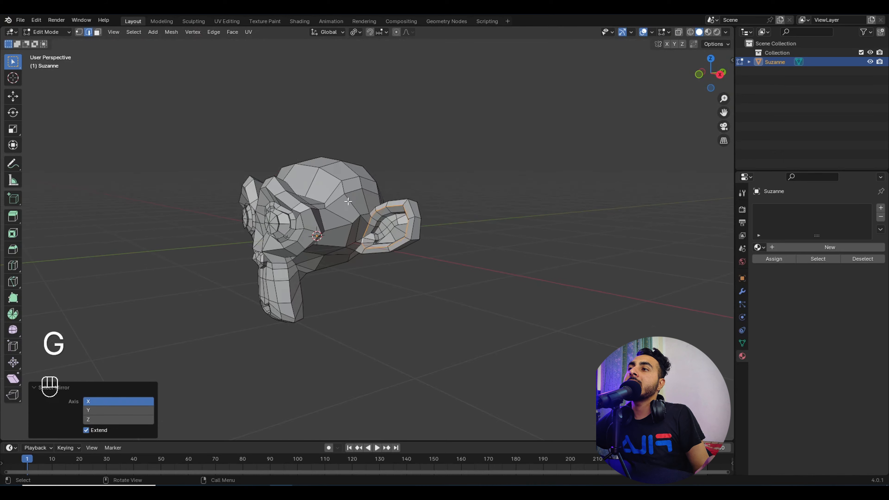
Step: Box-select a group of head edges, narrowing it to a single face's edges
scroll(354, 190, "up", 2)
left_click_drag(317, 129, 361, 183)
middle_click_drag(361, 183, 367, 211)
left_click_drag(323, 157, 372, 221)
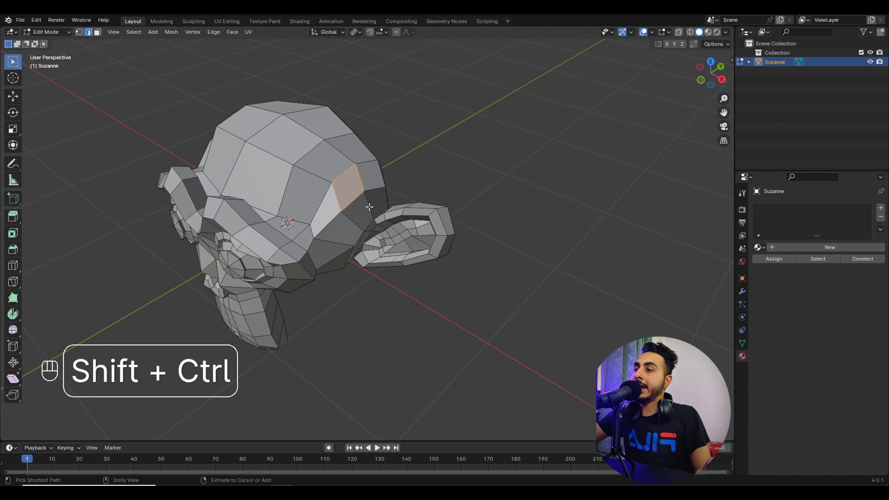
Step: Mirror the head face selection and toggle the Select Mirror Extend option off and on
key("shift+ctrl+m")
middle_click_drag(369, 206, 373, 184)
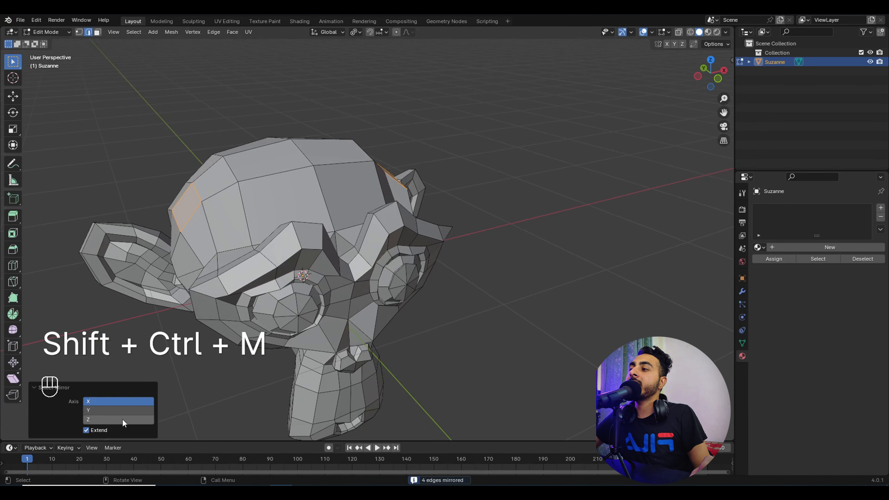
left_click(92, 430)
left_click(92, 430)
Step: Zoom in on the ear and loop-select the edges around its inner rim
middle_click_drag(552, 169, 532, 196)
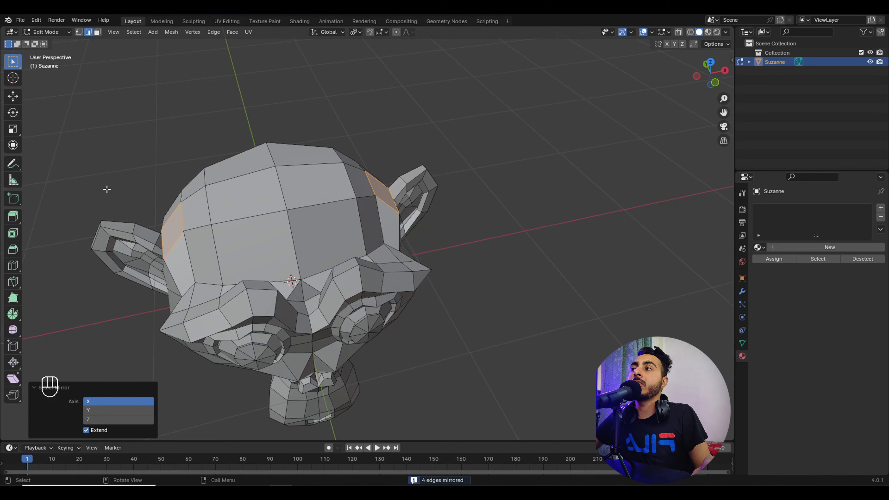
mouse_move(403, 187)
middle_mouse_down()
mouse_move(424, 158)
mouse_move(413, 192)
middle_mouse_up()
scroll(431, 175, "down", 4)
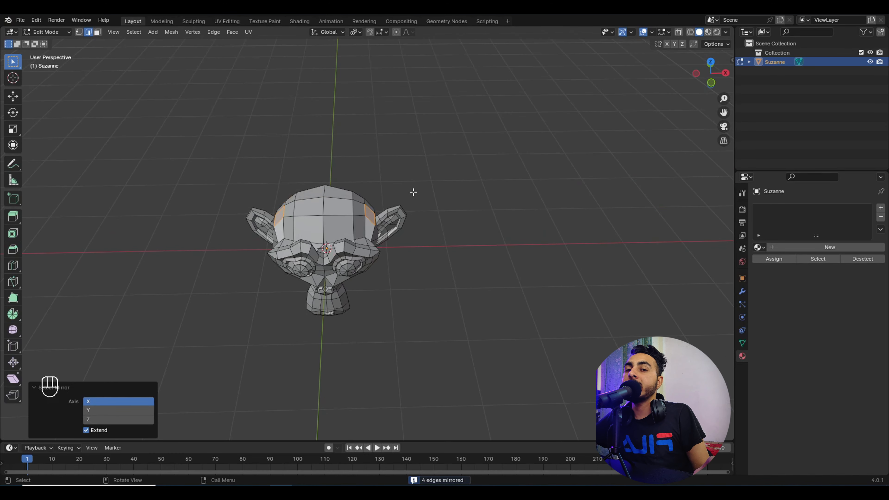
middle_click_drag(391, 254, 376, 245)
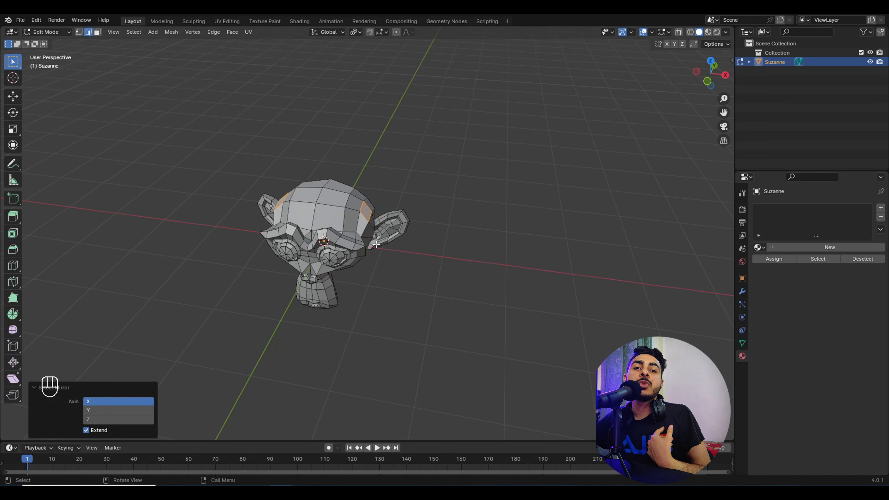
scroll(429, 222, "up", 2)
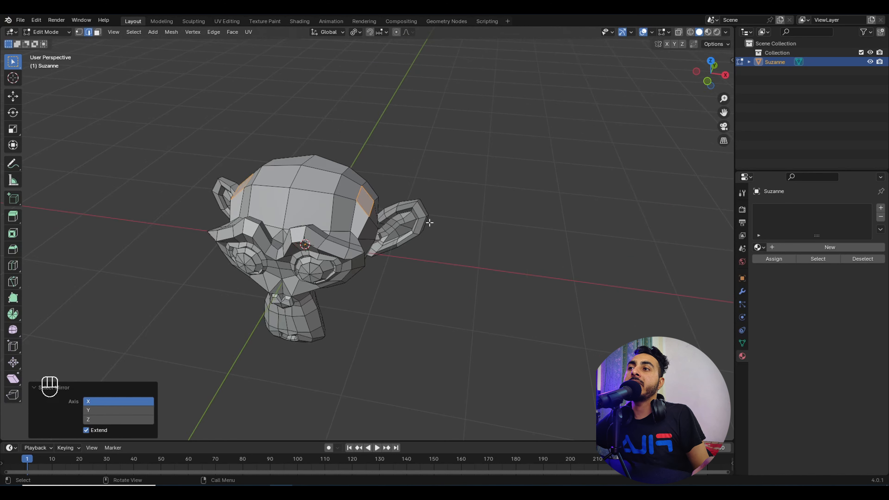
middle_click_drag(428, 223, 402, 215)
scroll(402, 215, "up", 3)
left_click(429, 192, "alt+shift")
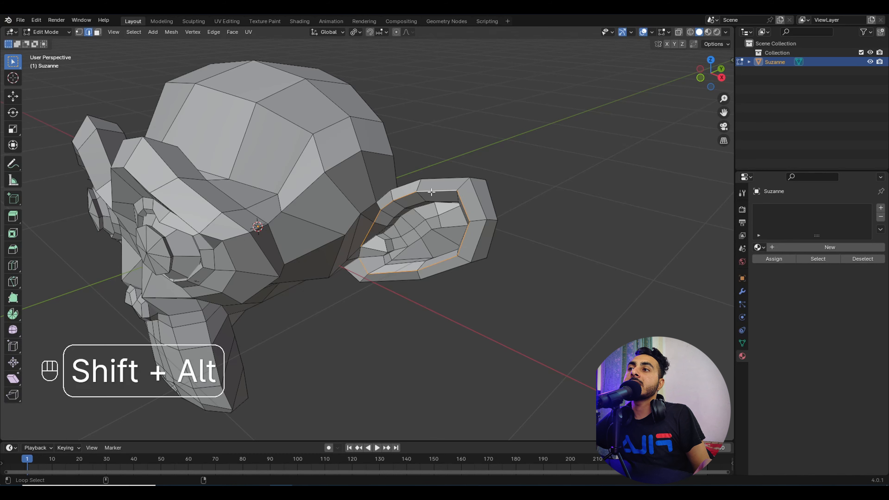
middle_click_drag(362, 254, 307, 211)
Step: Mirror the ear loop to the other ear, mark both as seams, then undo it
key("shift+ctrl+m")
key("ctrl+e")
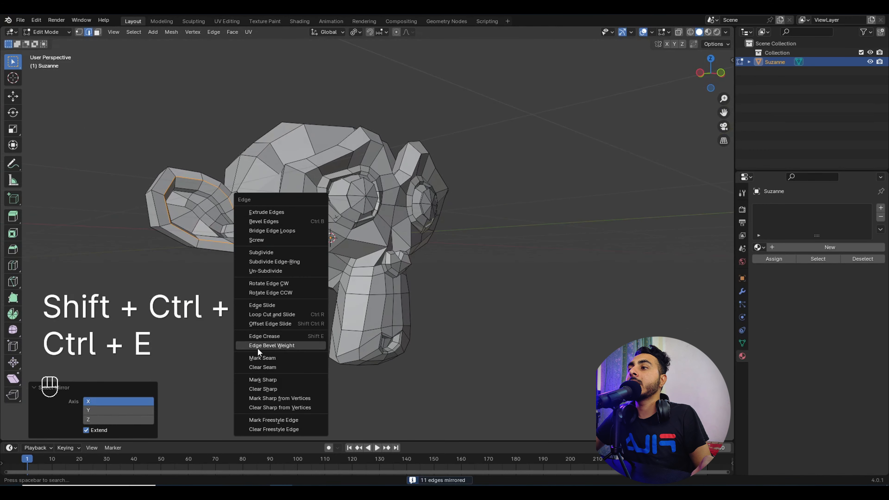
left_click(263, 358)
middle_click_drag(269, 357, 388, 262)
scroll(388, 262, "down", 4)
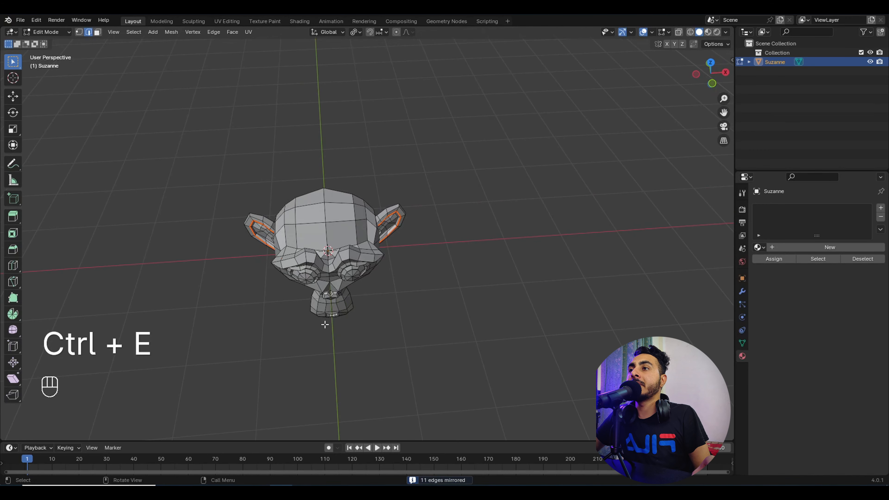
key("ctrl+z")
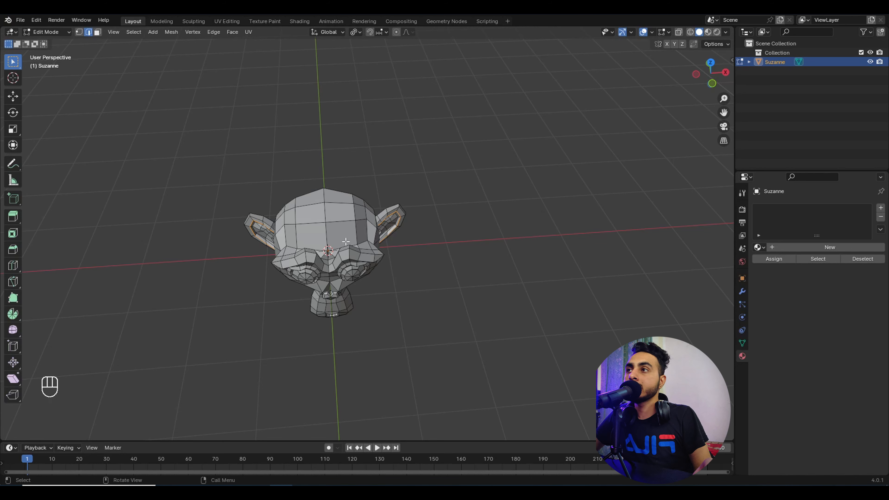
Step: Box-deselect the loop around the left eye while in wireframe view
middle_click_drag(345, 242, 372, 211)
scroll(425, 275, "up", 5)
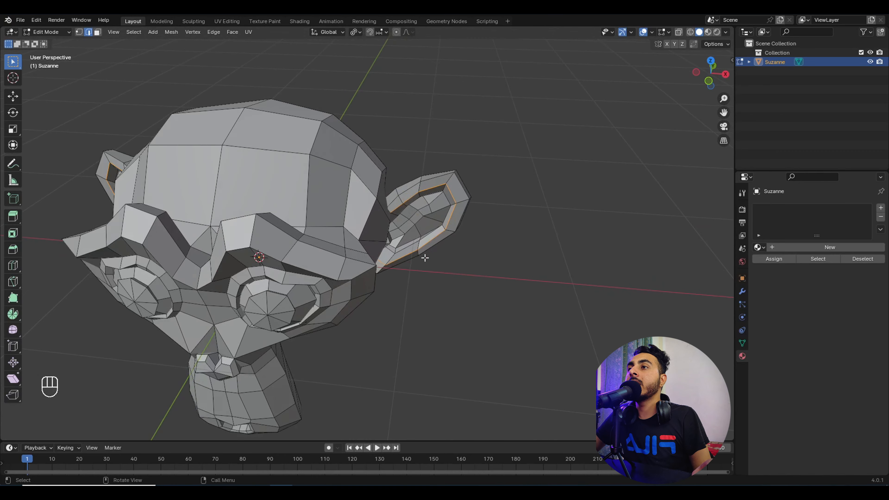
mouse_move(423, 256)
middle_mouse_down("shift")
mouse_move(399, 268)
mouse_move(392, 242)
middle_mouse_up("shift")
scroll(332, 237, "down", 4)
key("z")
left_click_drag(213, 185, 293, 275, "ctrl")
key("z")
key("z")
Step: Mark the remaining ear edge loop as a seam
key("ctrl+e")
left_click(448, 255)
middle_click_drag(445, 259, 367, 210)
scroll(379, 253, "up", 4)
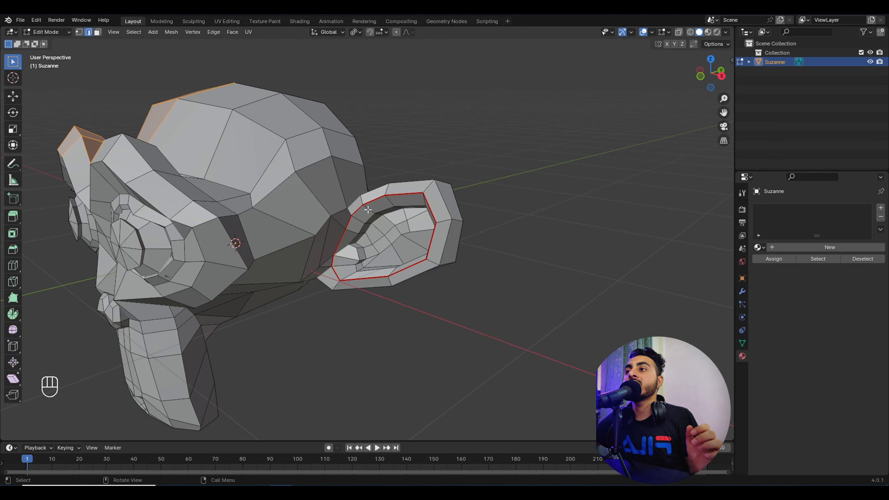
middle_click_drag(299, 169, 340, 181)
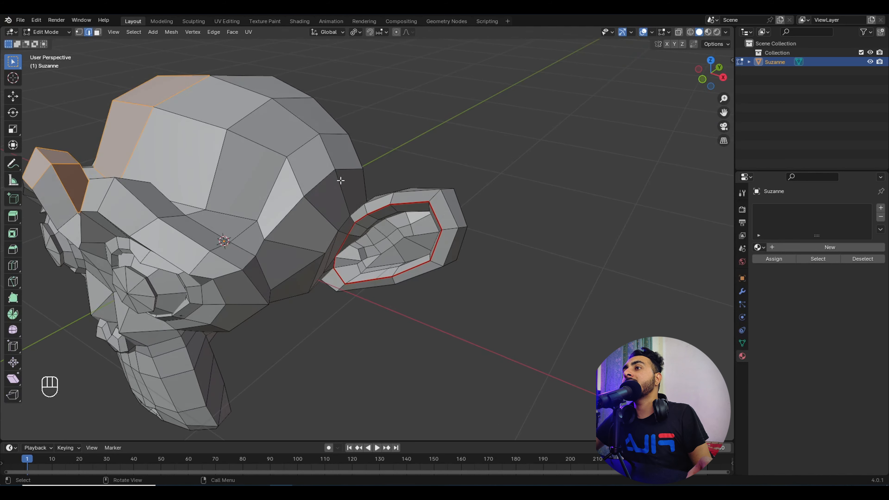
Step: Reselect only the inner ear loop and begin a grab move on it
left_click(401, 204)
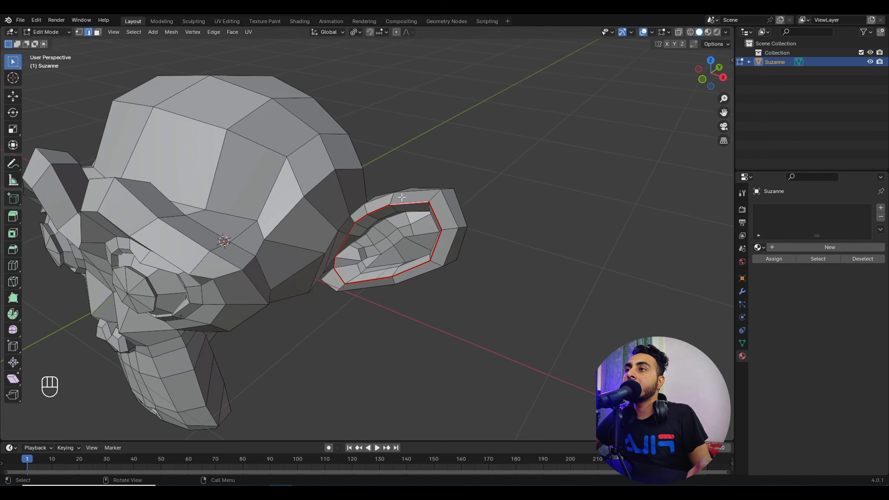
key("g")
scroll(497, 219, "down", 5)
middle_click_drag(504, 214, 502, 214)
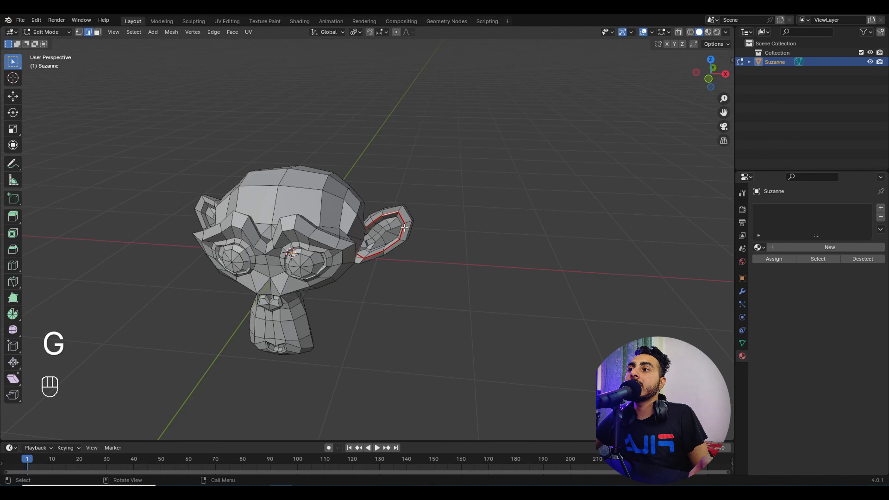
middle_click_drag(448, 214, 429, 201)
scroll(429, 201, "up", 3)
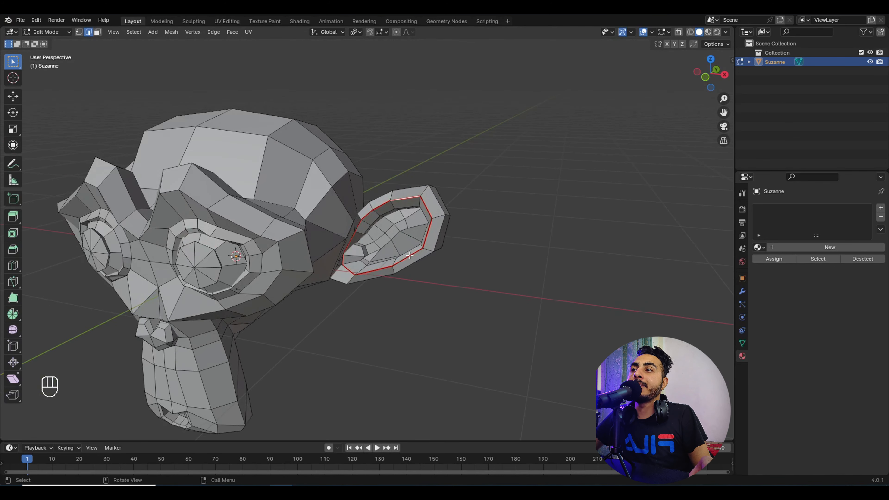
middle_click_drag(518, 263, 511, 307)
Step: Pick one ear seam edge and select all seam edges with Select Similar > Seam
middle_click_drag(630, 318, 637, 304)
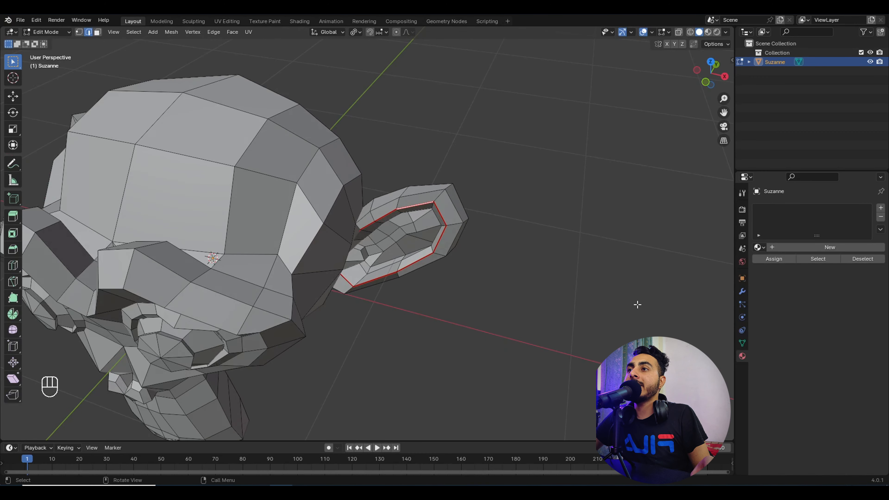
left_click(637, 304)
left_click(415, 204)
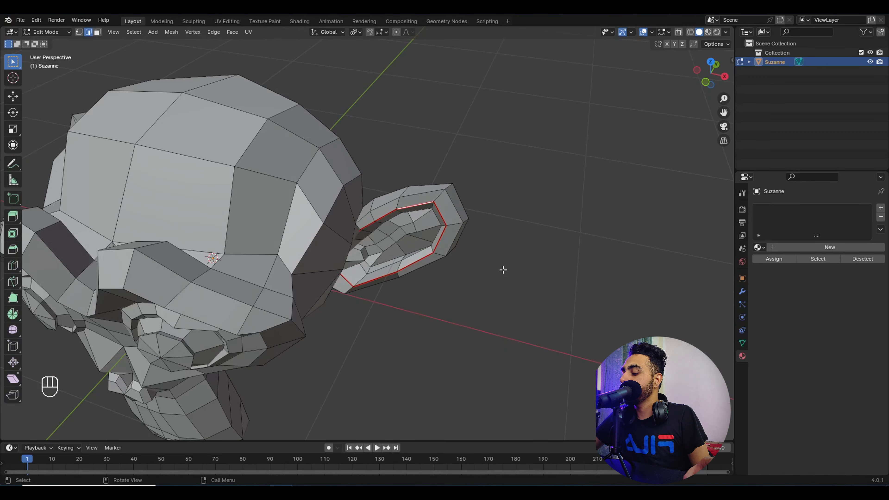
key("shift")
key("shift+g")
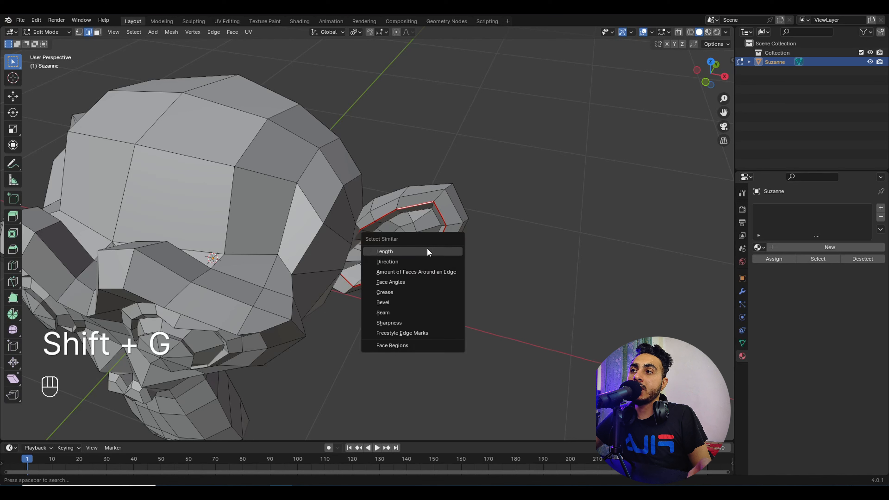
left_click(396, 311)
scroll(371, 280, "down", 3)
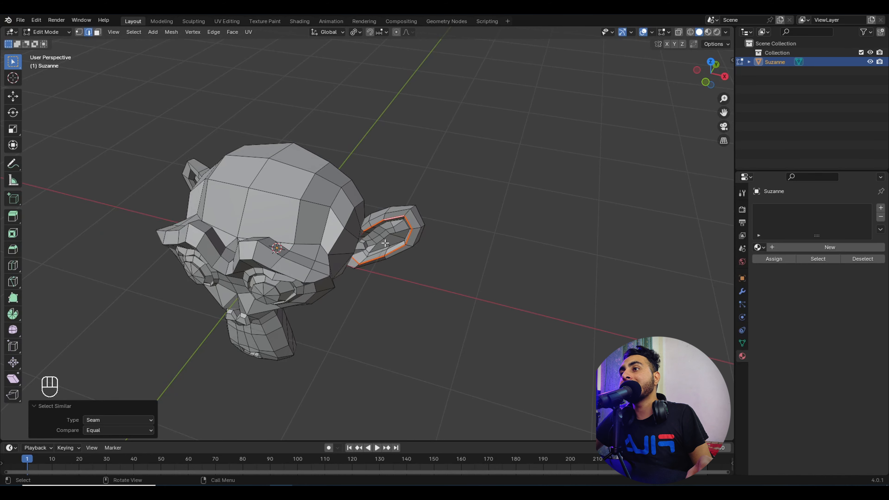
middle_click_drag(385, 243, 464, 199)
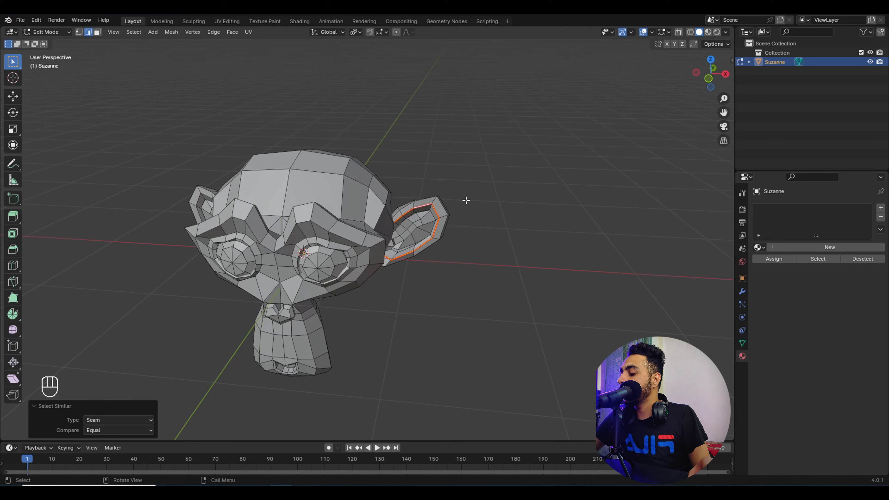
Step: Mirror the seam selection to the other ear, mark it as a seam, and deselect all
key("shift+ctrl+m")
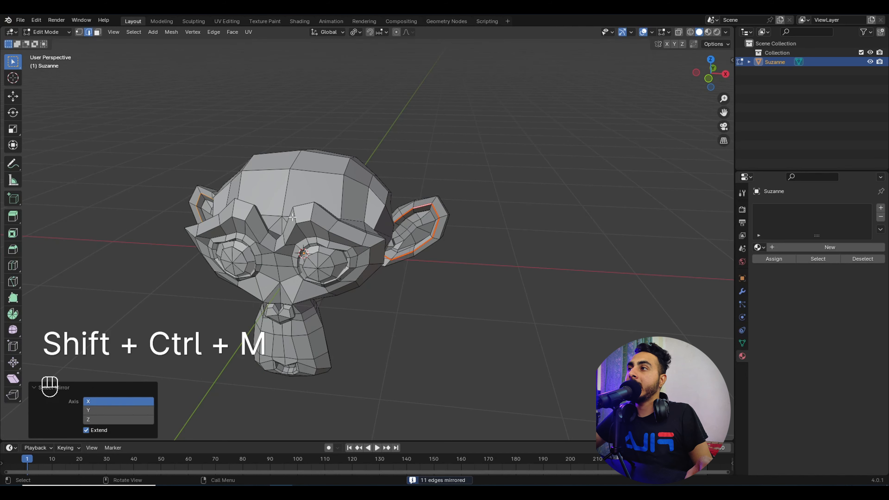
middle_click_drag(293, 217, 226, 275)
key("ctrl+e")
left_click(250, 238)
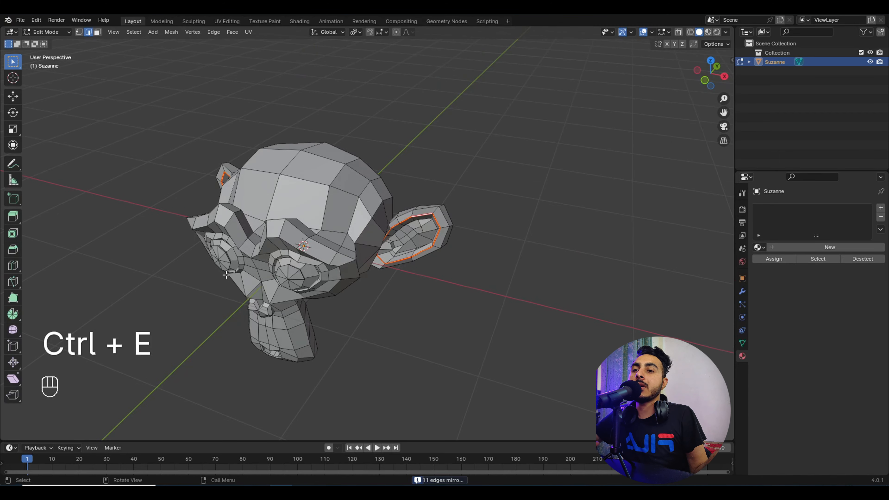
left_click(429, 274)
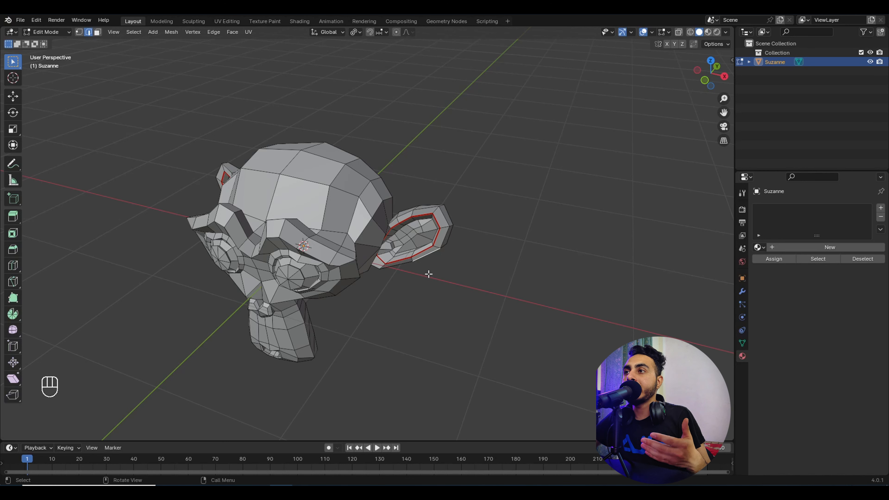
middle_click_drag(429, 274, 419, 228)
Step: In Object Mode, add a Triangulate modifier by mistake and remove it
key("Tab")
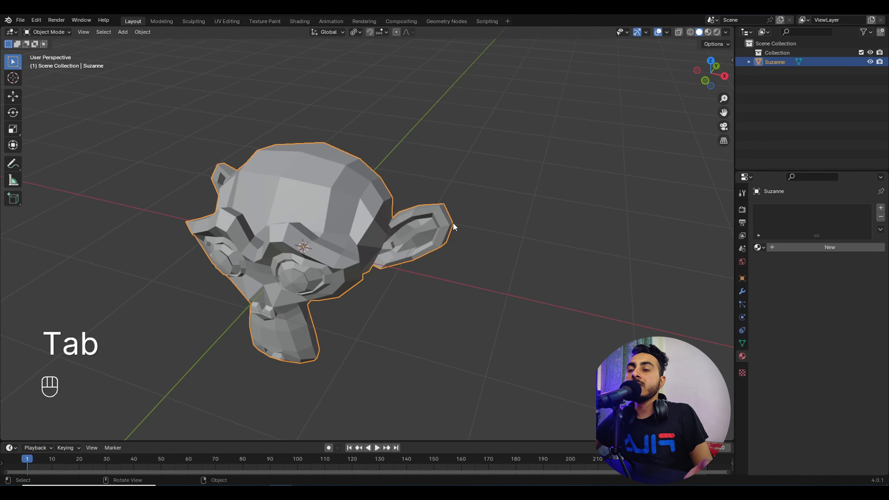
left_click(742, 291)
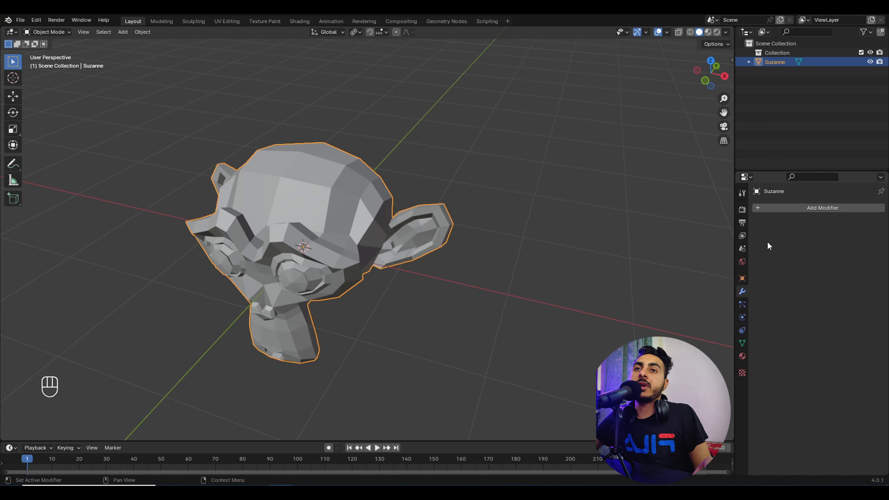
left_click(795, 206)
mouse_move(770, 231)
left_click(722, 226)
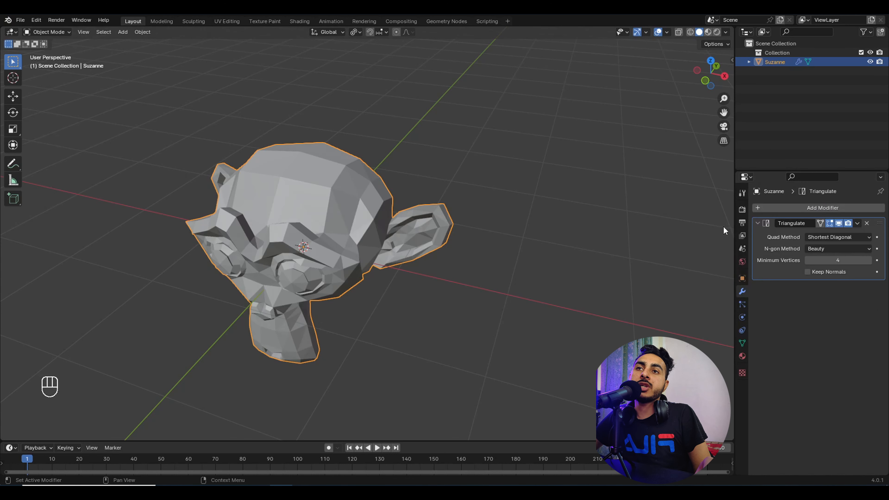
left_click(866, 224)
Step: Add a Subdivision Surface modifier with Levels Viewport set to 2
left_click(828, 208)
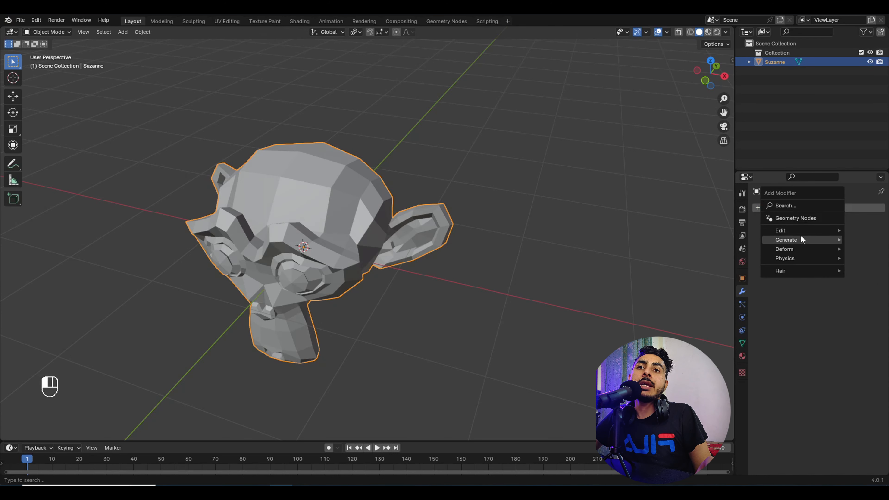
left_click(808, 206)
left_click(801, 247)
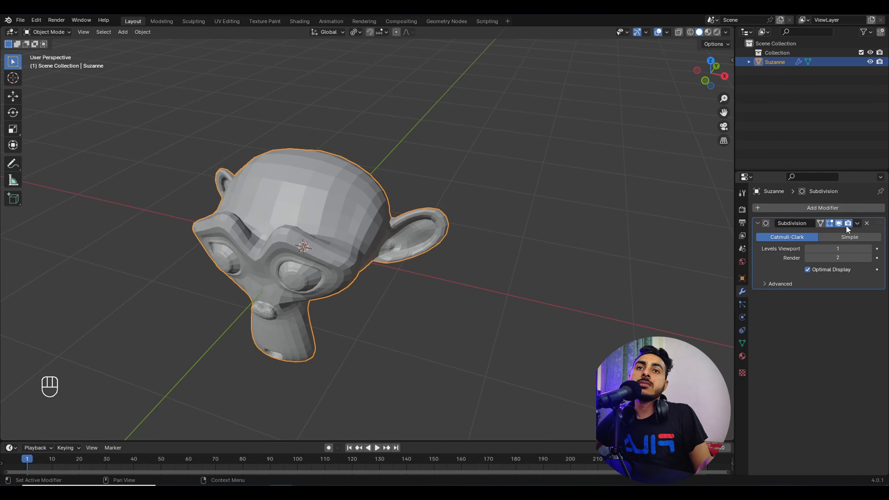
left_click(867, 249)
middle_click_drag(467, 260, 395, 211)
Step: Back in Edit Mode, select the edge loops around both eyes
key("Tab")
left_click(380, 210)
left_click(381, 210, "alt+shift")
left_click(276, 208, "alt+shift")
middle_click_drag(276, 207, 298, 199)
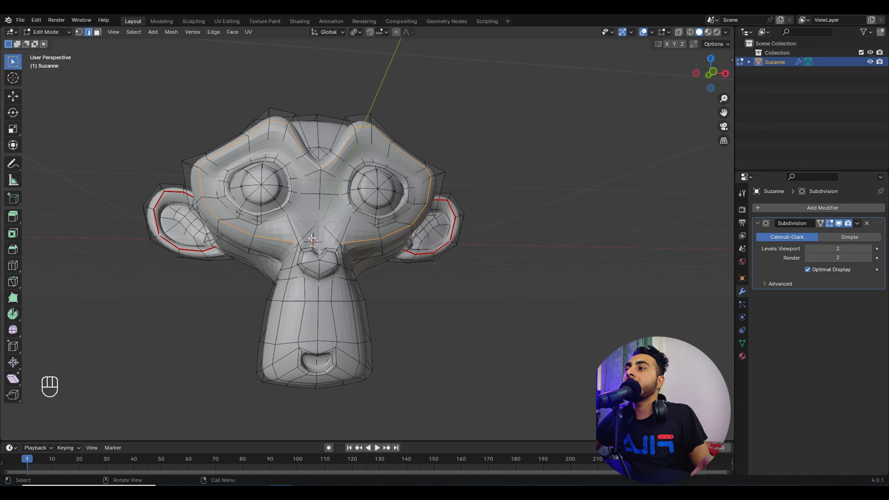
middle_click_drag(312, 238, 410, 234)
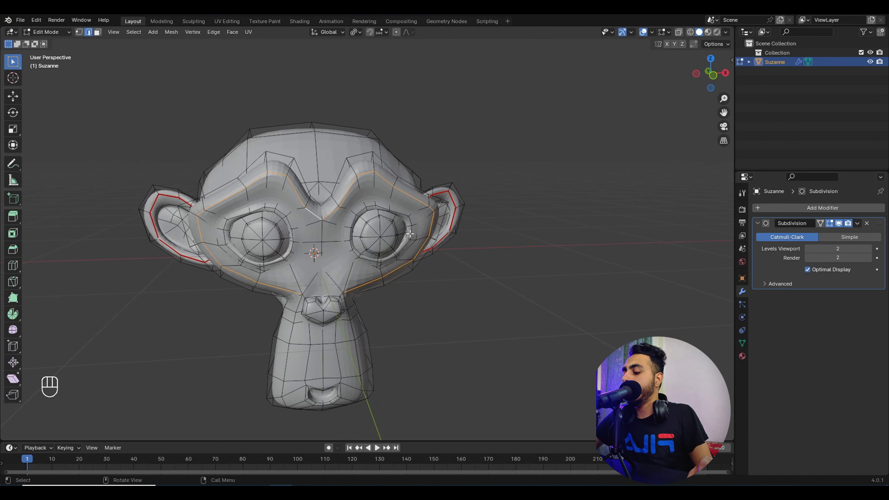
Step: Set the eye loops' Mean Crease to 1 in the sidebar's Item panel
key("n")
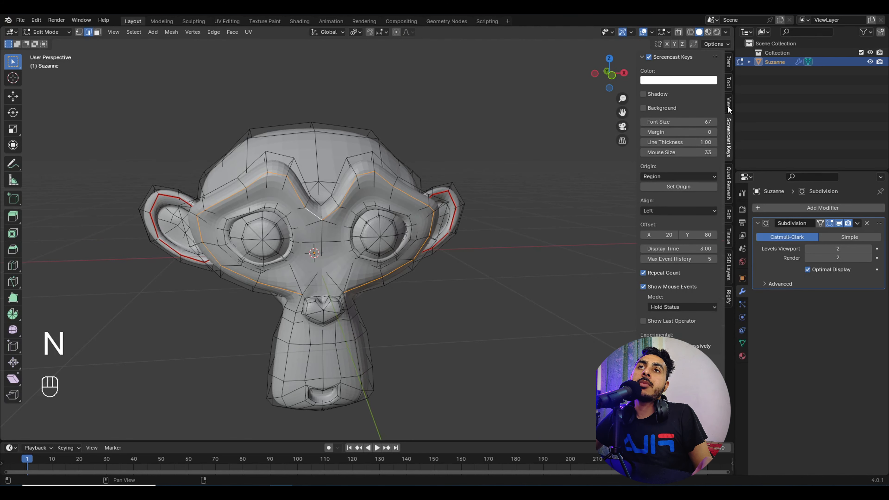
left_click(728, 104)
left_click(729, 88)
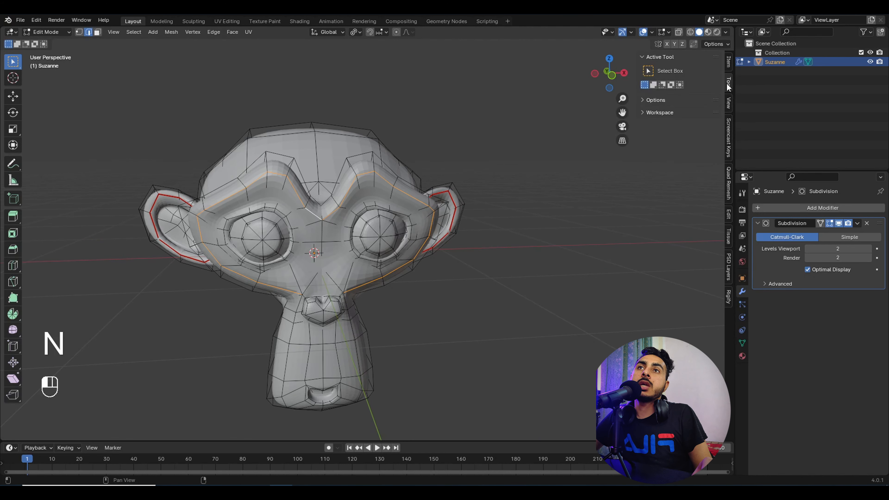
left_click(728, 70)
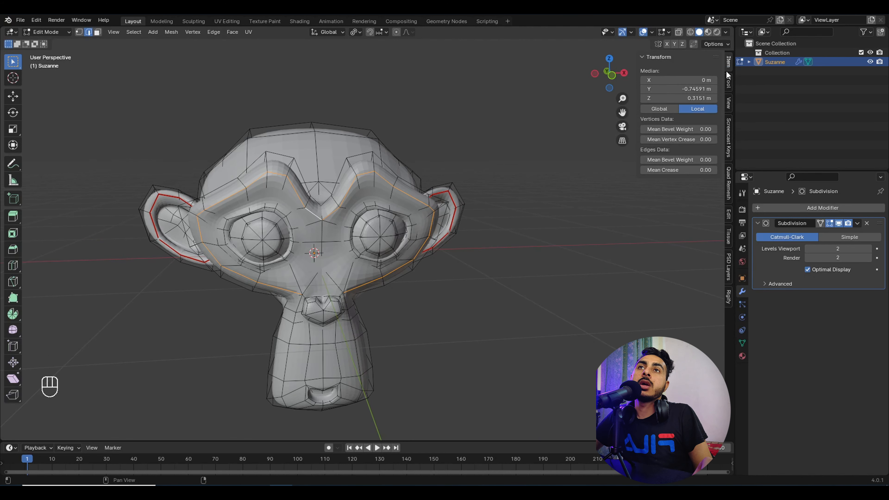
left_click(668, 170)
type("1")
key("Return")
Step: Shade Suzanne smooth in Object Mode, then return to Edit Mode
key("Tab")
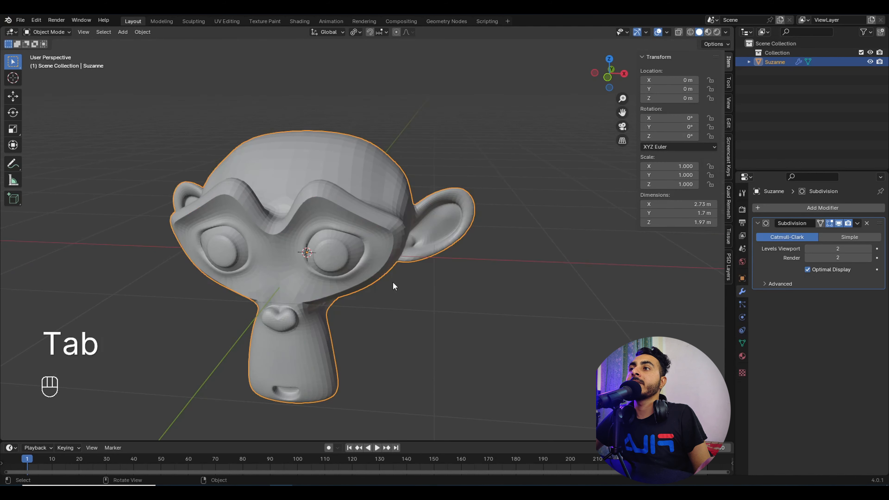
middle_click_drag(393, 281, 565, 202)
right_click(403, 166)
left_click(403, 166)
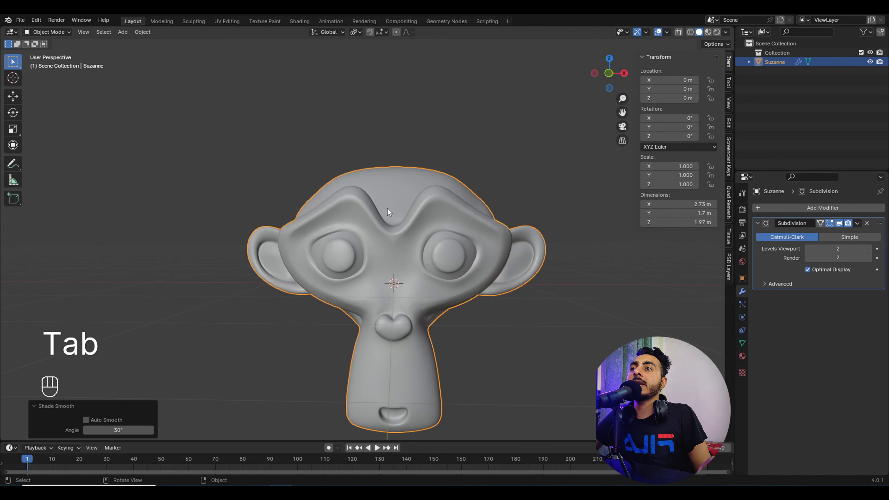
key("Tab")
Step: Vary the crease amount and preview its effect in Object Mode
mouse_move(691, 170)
left_mouse_down()
mouse_move(647, 170)
mouse_move(693, 170)
left_mouse_up()
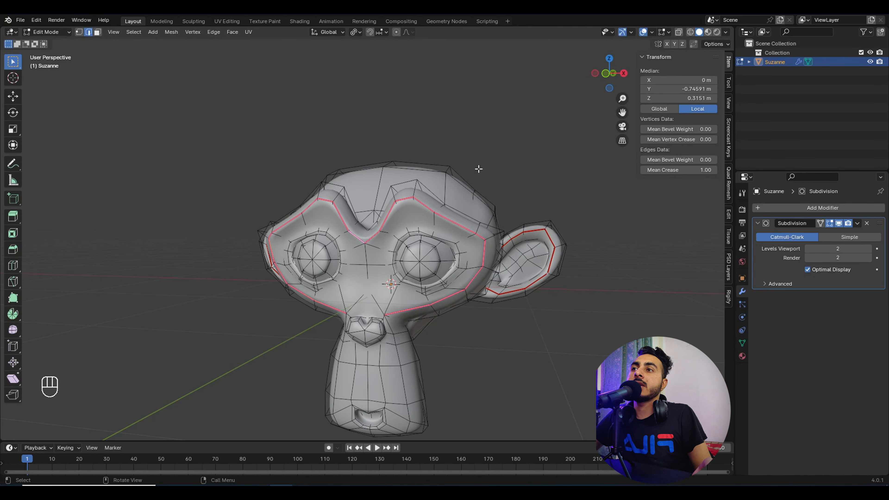
key("Tab")
middle_click_drag(484, 258, 492, 236)
key("Tab")
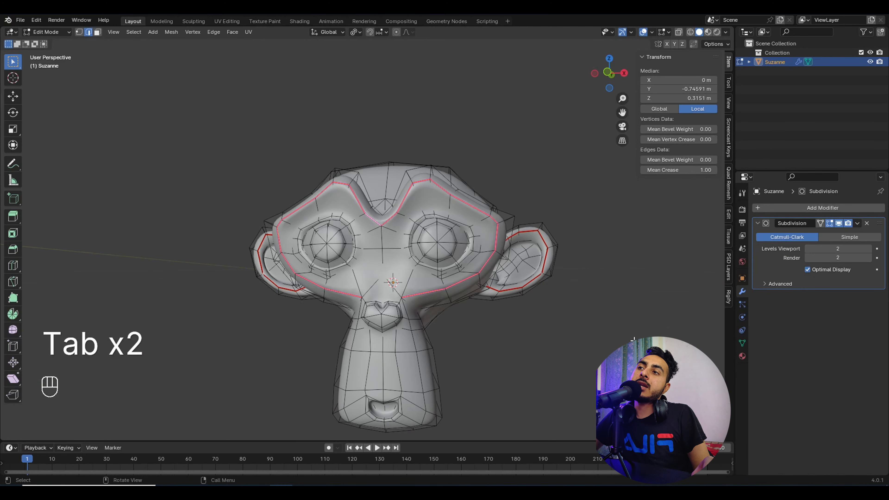
Step: Select an edge of the creased eye loop to find similar edges
left_click(476, 209)
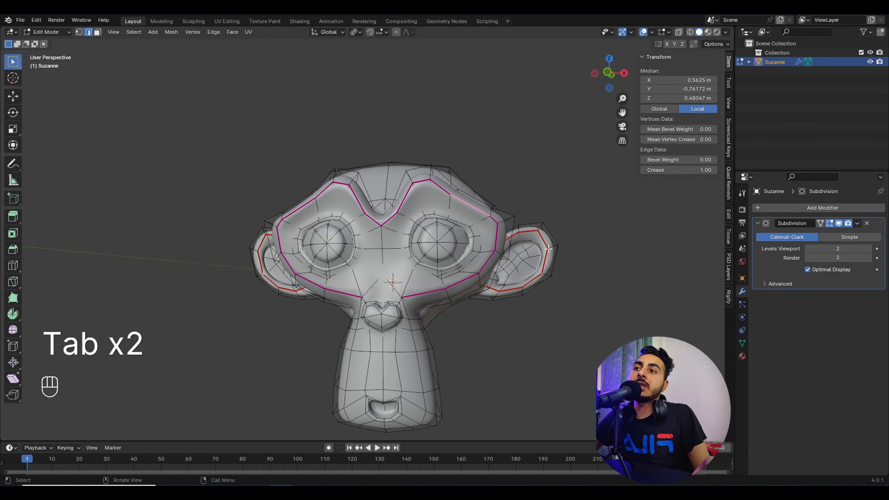
middle_click_drag(548, 248, 496, 320)
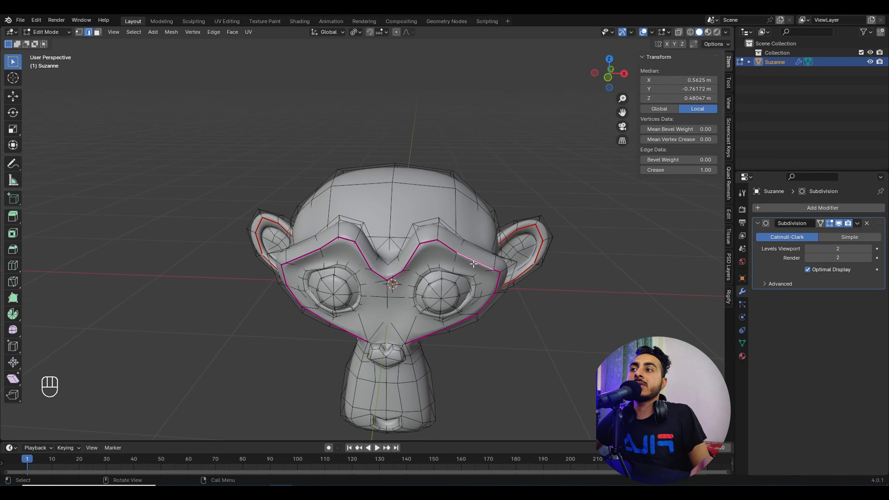
scroll(500, 302, "down", 3)
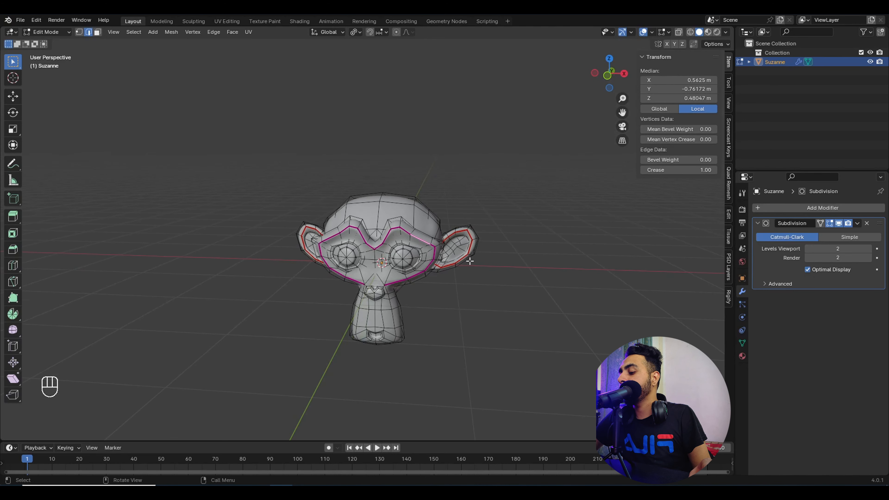
key("shift")
key("shift+g")
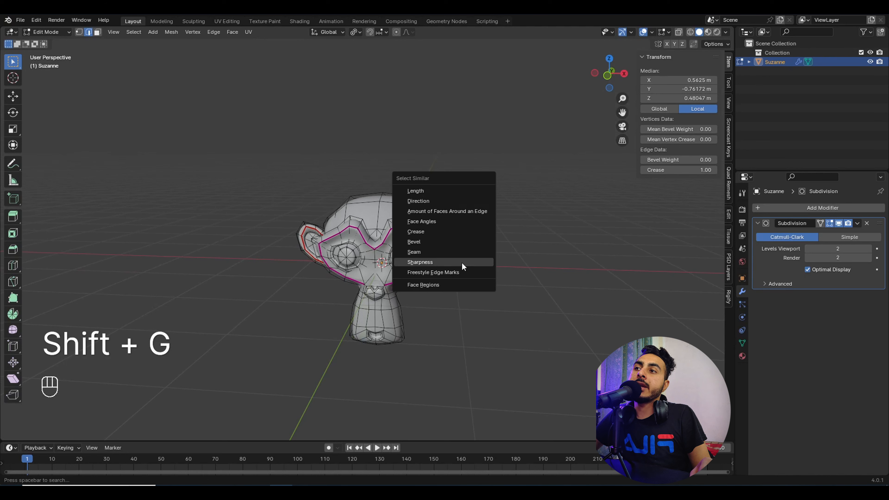
Step: Select edges of equal crease, then select a shortest-path run of head edges
left_click(442, 236)
left_click(543, 275)
middle_click_drag(544, 275, 511, 320)
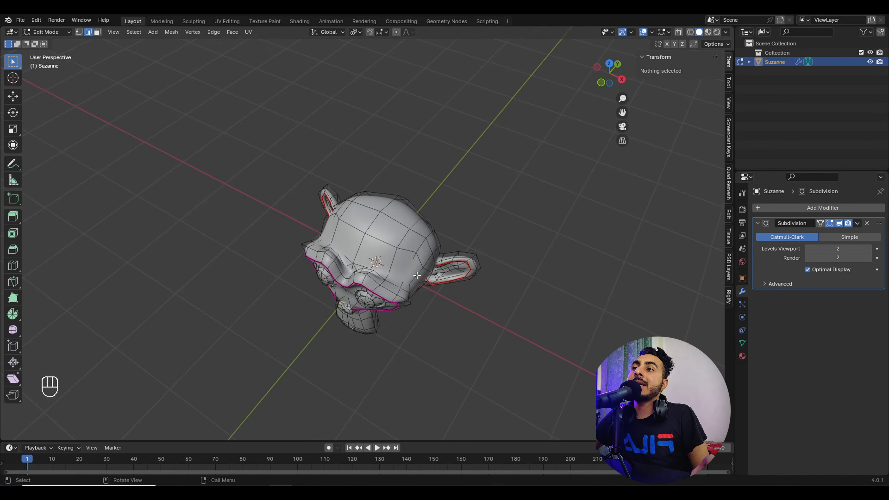
scroll(433, 233, "up", 4)
left_click(439, 240)
scroll(450, 241, "down", 4)
middle_click_drag(406, 236, 411, 251)
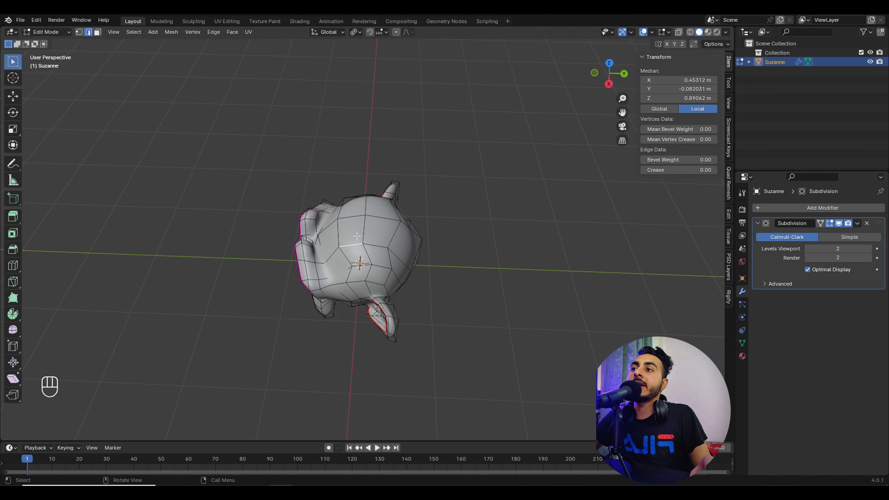
left_click(411, 254, "ctrl+shift")
Step: Mark the selected head edges sharp and preview them in Object Mode
key("ctrl+e")
left_click(422, 240)
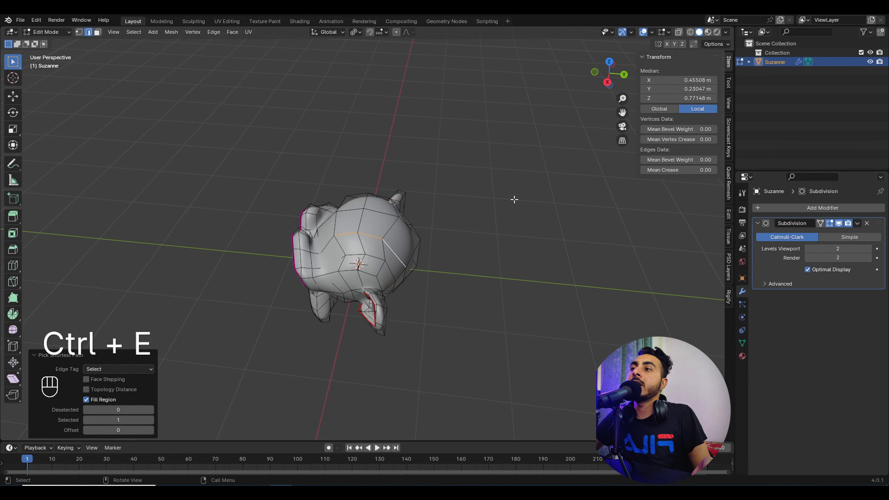
key("ctrl+e")
left_click(477, 385)
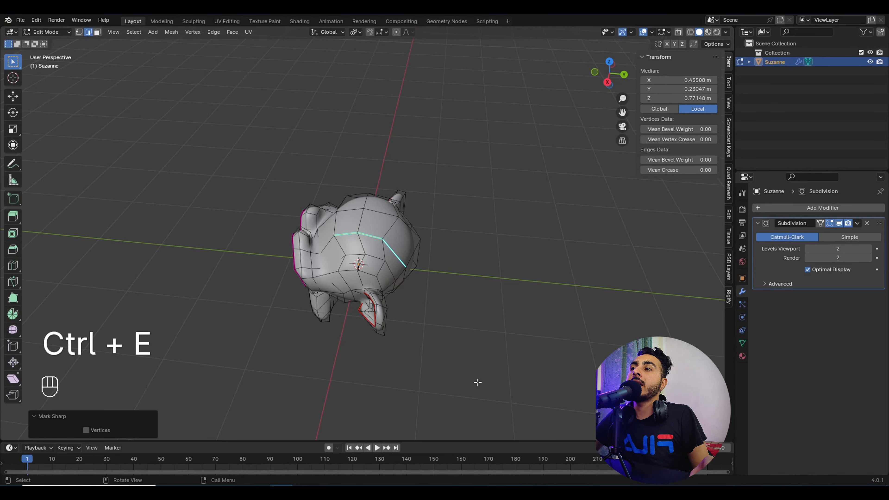
middle_click_drag(386, 264, 365, 243)
middle_click_drag(458, 254, 368, 273)
key("Tab")
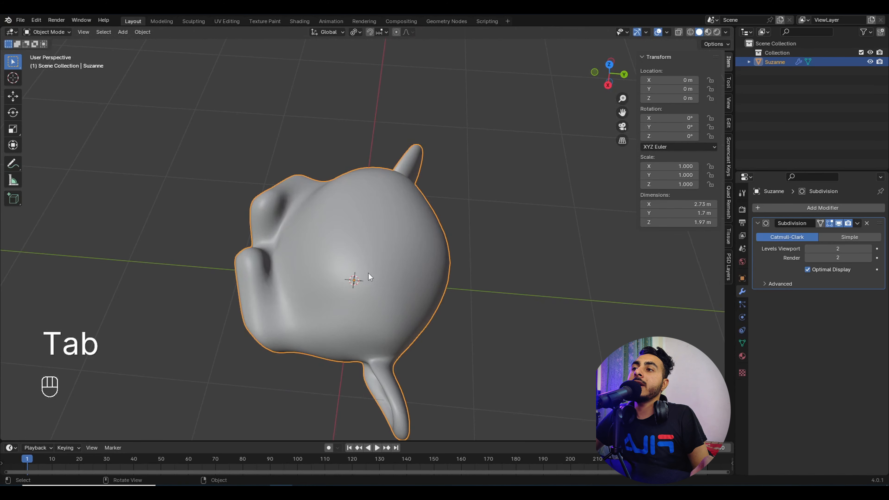
key("Tab")
Step: Select all sharp-marked edges via Select Similar > Sharpness and mark them sharp
left_click(546, 336)
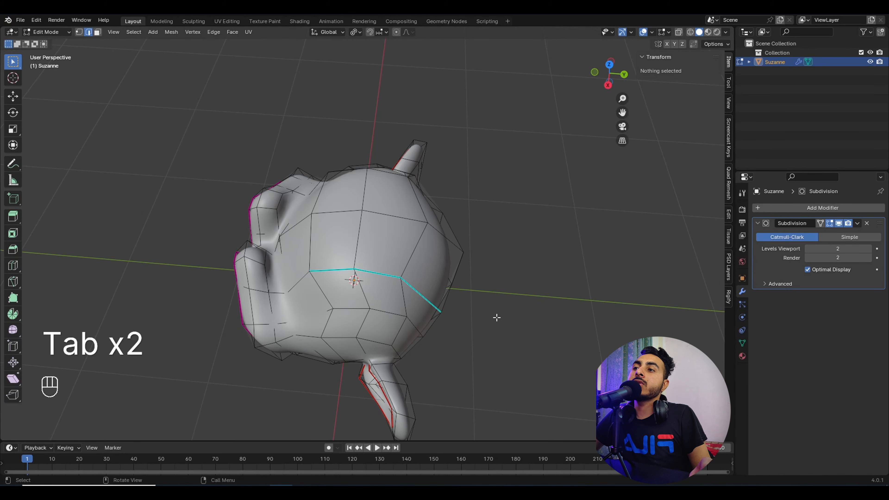
key("shift+g")
left_click(527, 289)
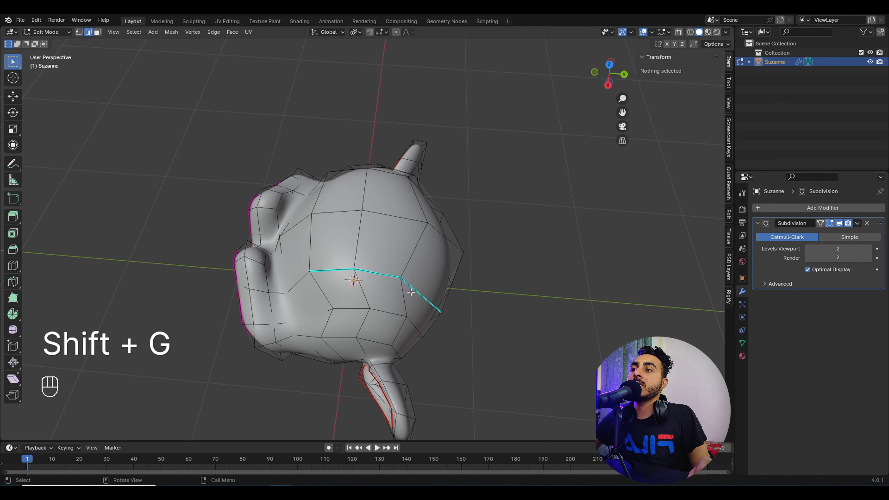
key("shift+g")
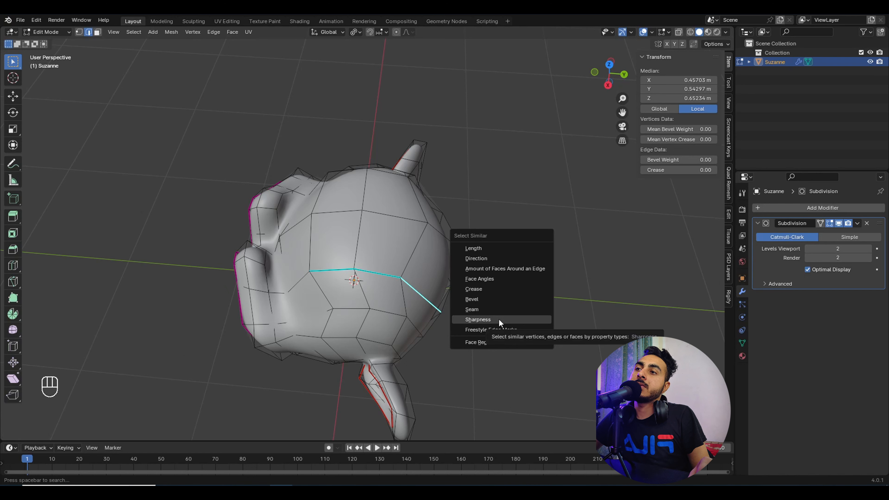
left_click(478, 319)
middle_click_drag(499, 319, 419, 222)
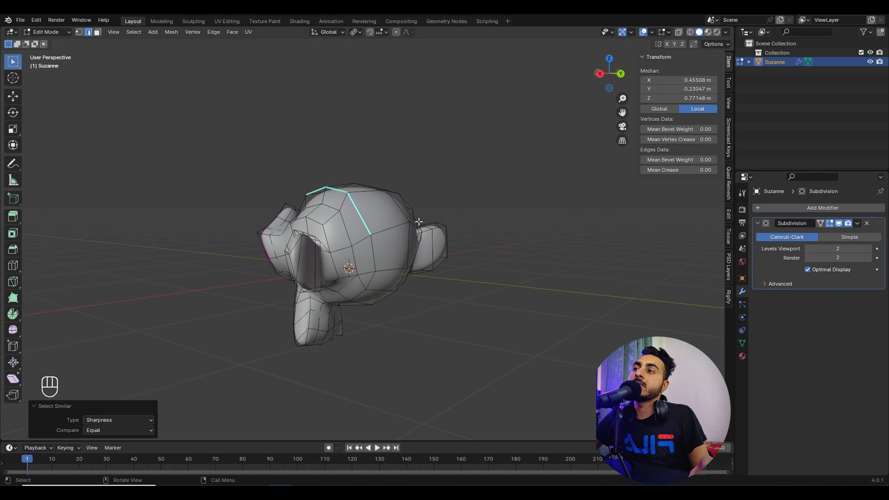
key("ctrl+e")
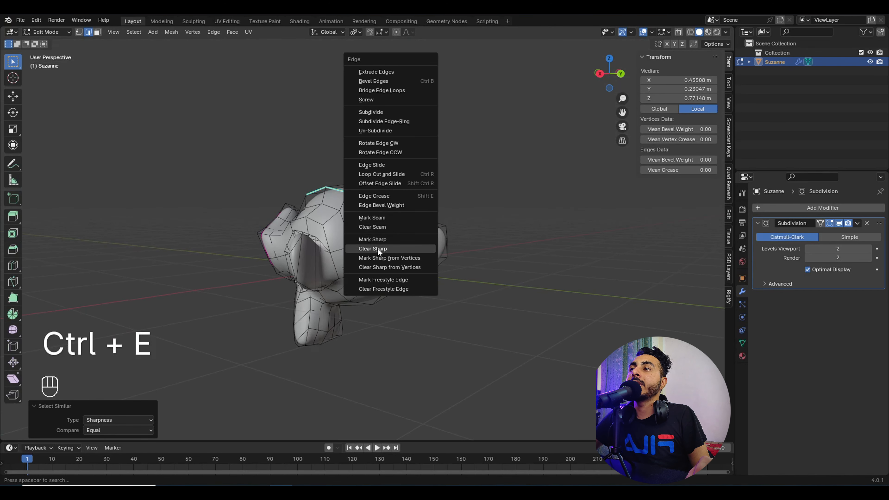
left_click(373, 239)
middle_click_drag(372, 239, 497, 274)
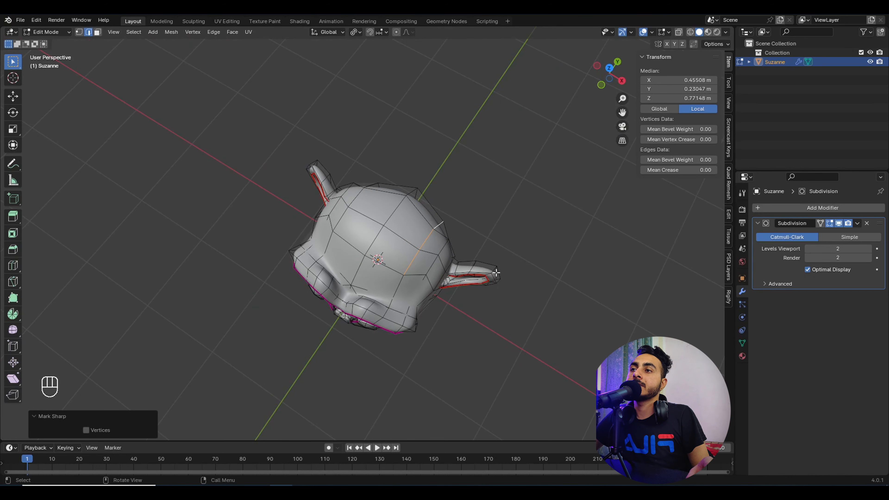
Step: Undo back to before the Subdivision modifier was added
key("ctrl+z")
key("ctrl+z")
key("ctrl+z")
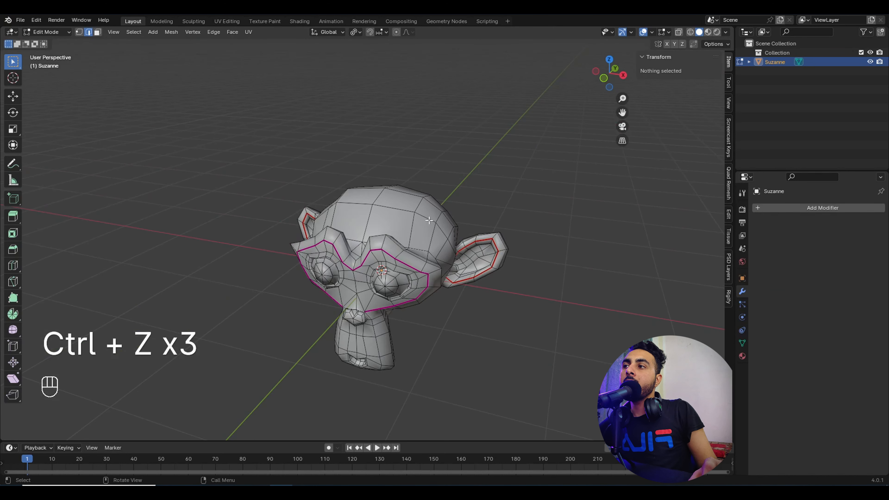
middle_click_drag(429, 220, 421, 263)
scroll(404, 263, "up", 3)
Step: Select a forehead edge on Suzanne and add all edges of similar length
left_click(364, 263)
scroll(360, 267, "down", 1)
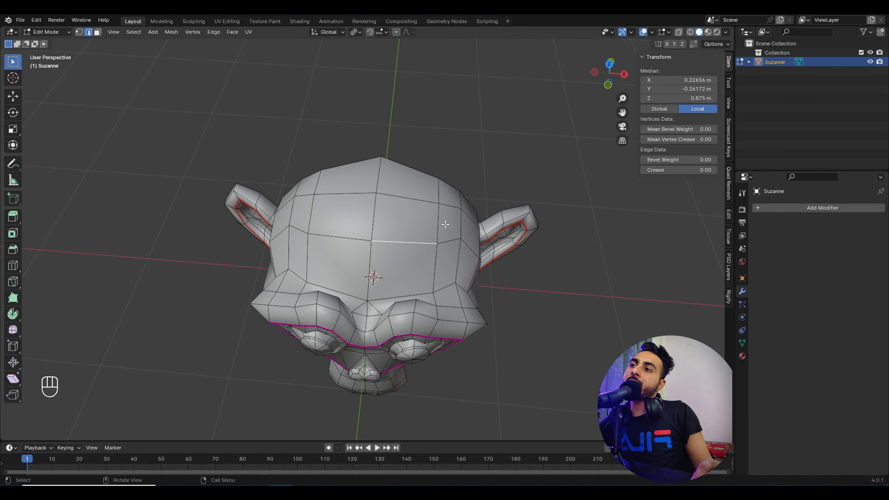
left_click(448, 238)
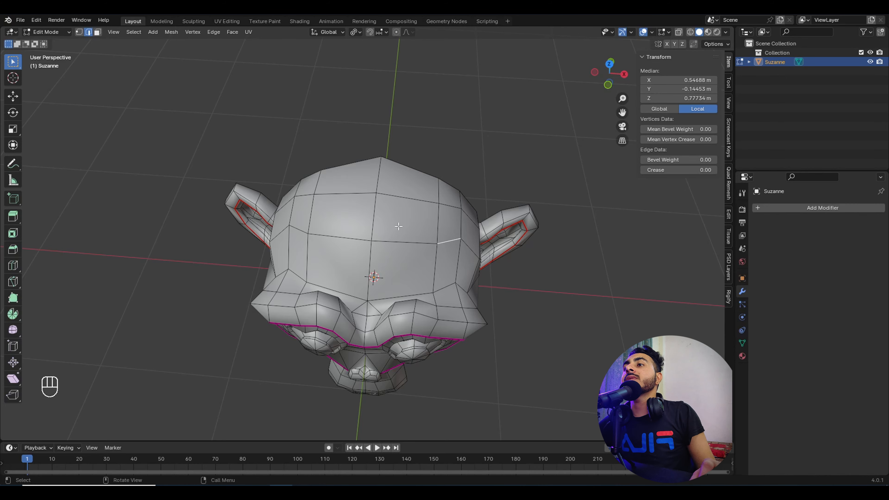
middle_click_drag(398, 226, 364, 218)
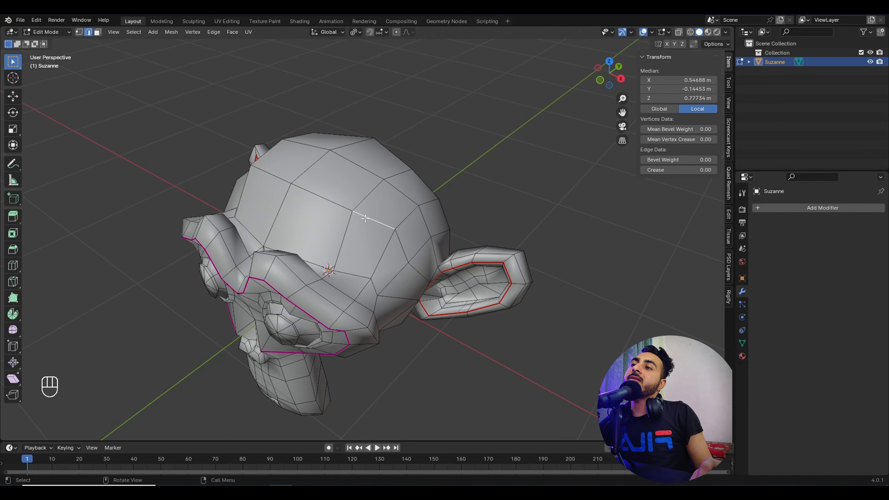
scroll(364, 218, "up", 5)
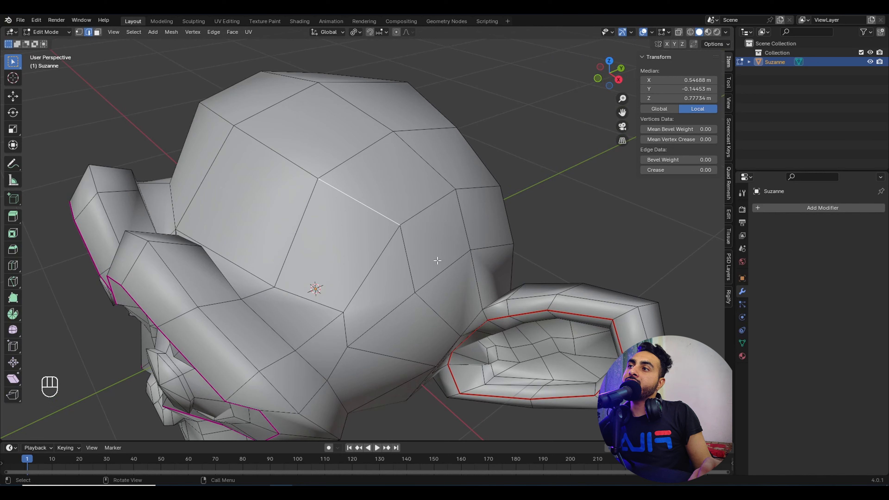
key("shift+g")
left_click(419, 175)
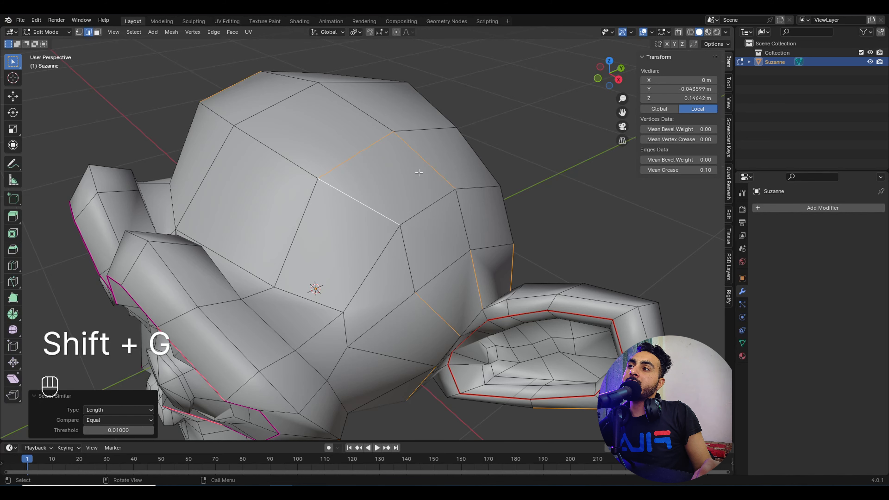
scroll(431, 211, "down", 6)
middle_click_drag(413, 245, 368, 251)
scroll(385, 252, "up", 2)
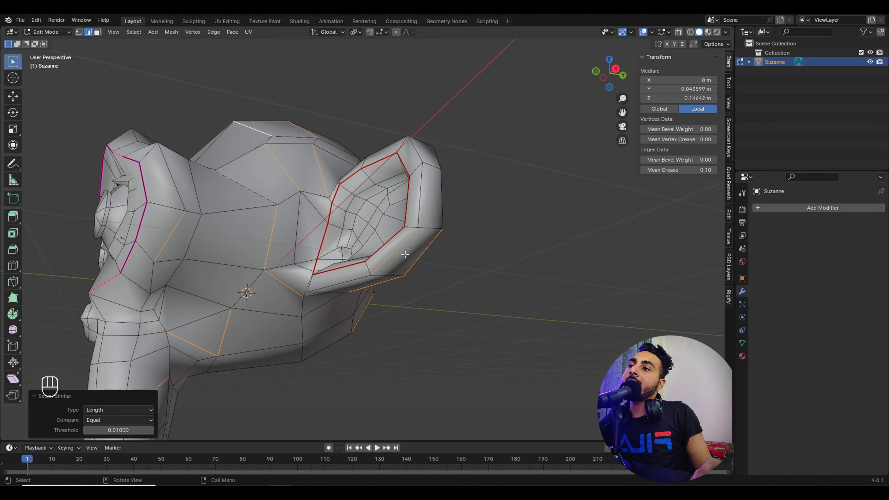
Step: Scale a single ear edge, then select all edges matching its length
left_click(390, 269)
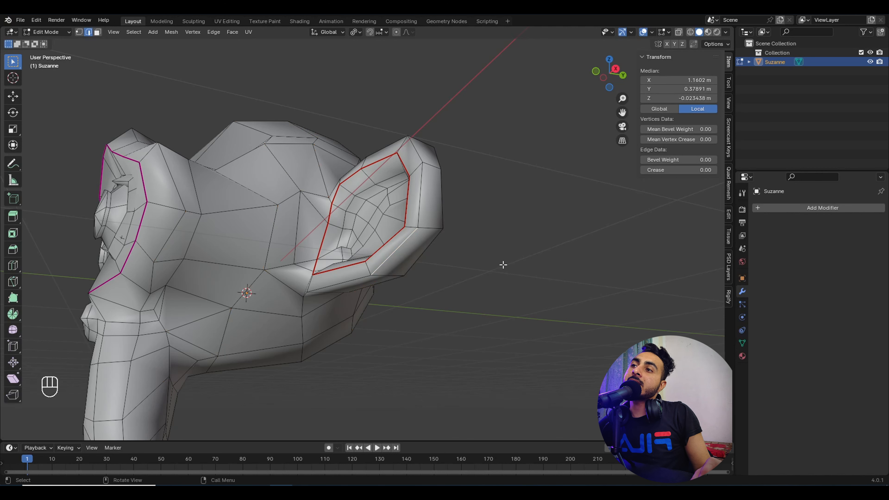
key("s")
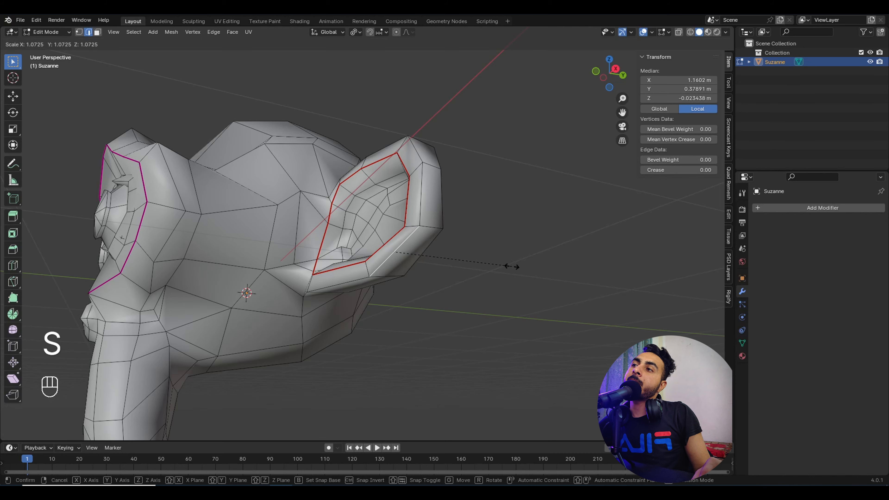
left_click(511, 266)
middle_click_drag(261, 147, 383, 235)
key("shift+g")
left_click(275, 172)
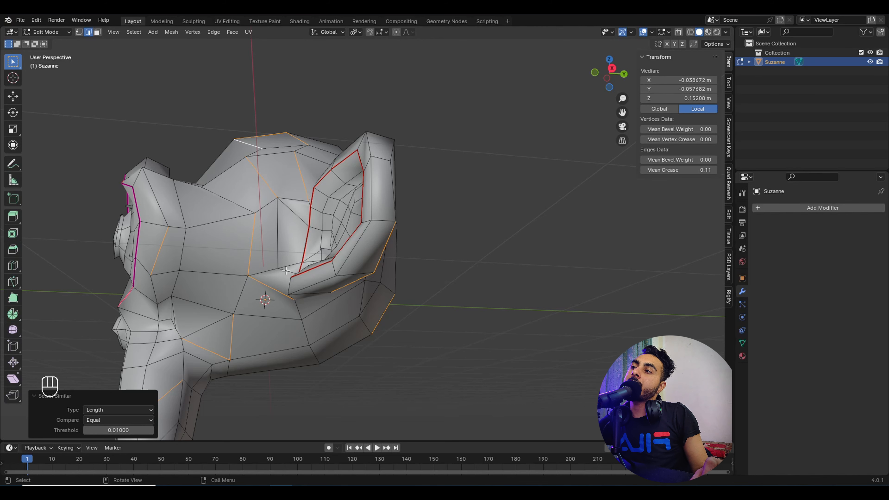
middle_click_drag(286, 270, 272, 286)
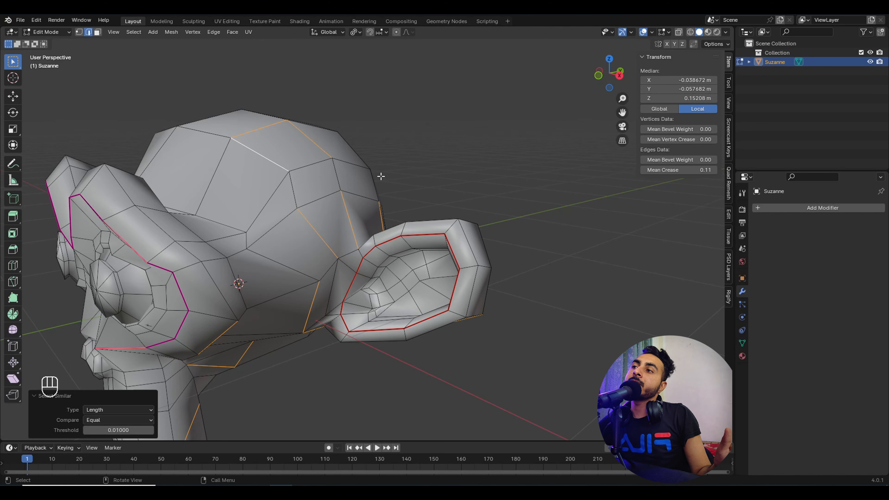
middle_click_drag(352, 238, 419, 259)
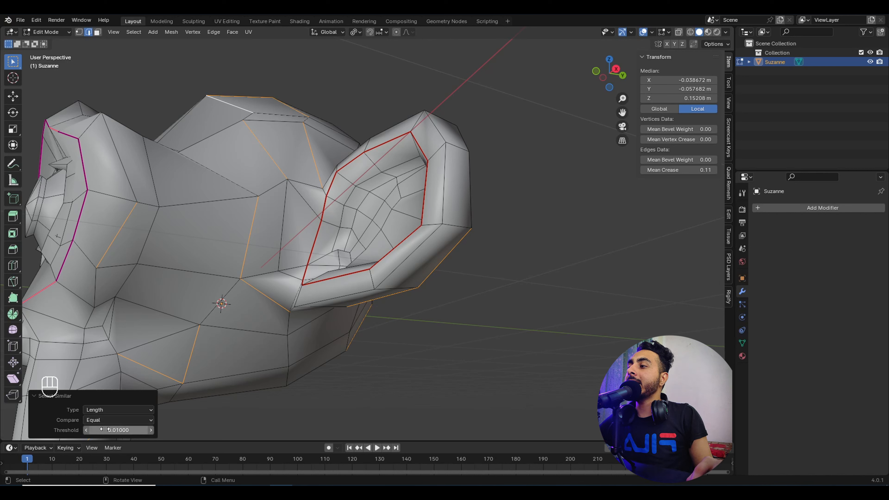
Step: Raise the length threshold to 0.04010, reset it to 0.01, and compare by Less
left_click_drag(119, 430, 141, 430)
mouse_move(118, 430)
left_mouse_down()
mouse_move(142, 430)
mouse_move(133, 429)
left_mouse_up()
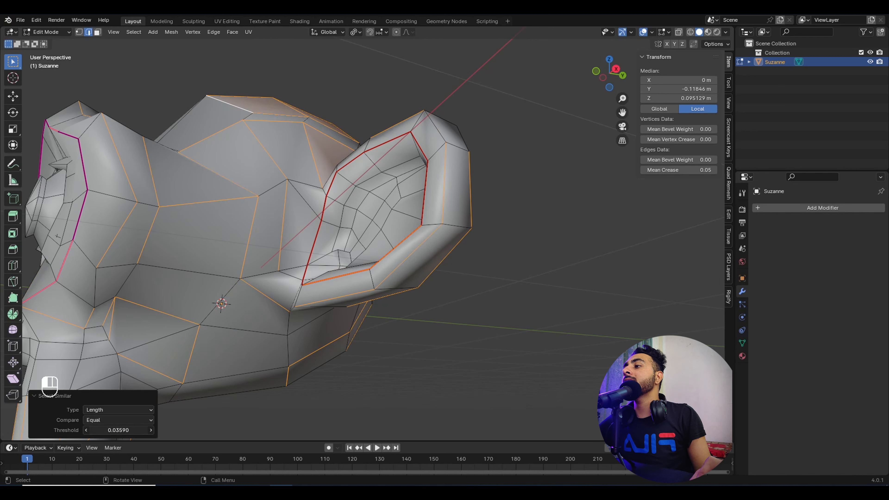
right_click(105, 430)
left_click(72, 423)
left_click(99, 420)
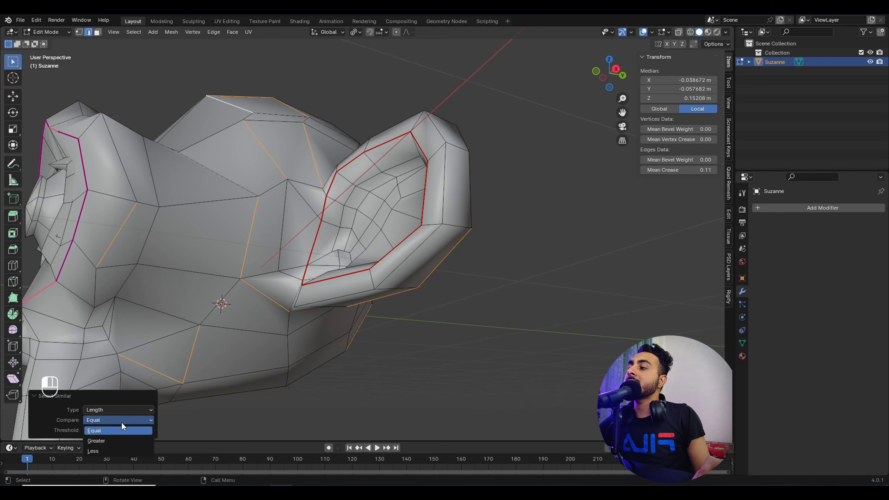
left_click(110, 452)
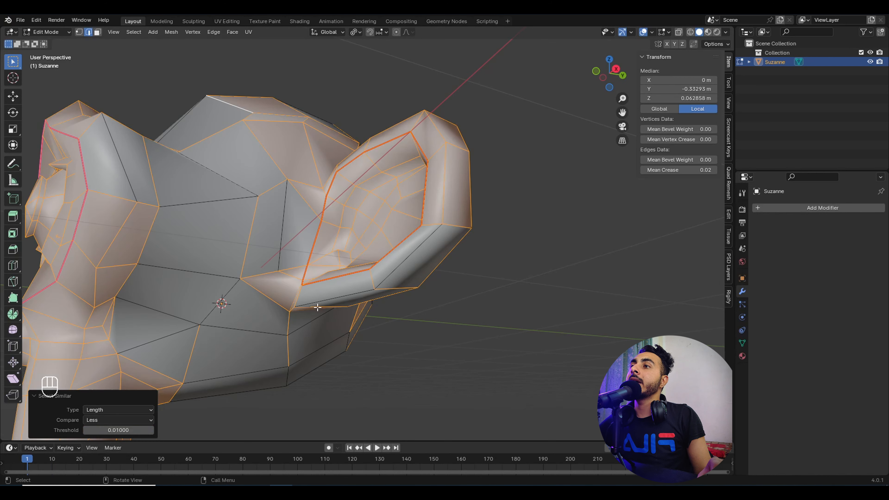
Step: Switch the length comparison to Greater and inspect the result from several angles
middle_click_drag(318, 307, 369, 287)
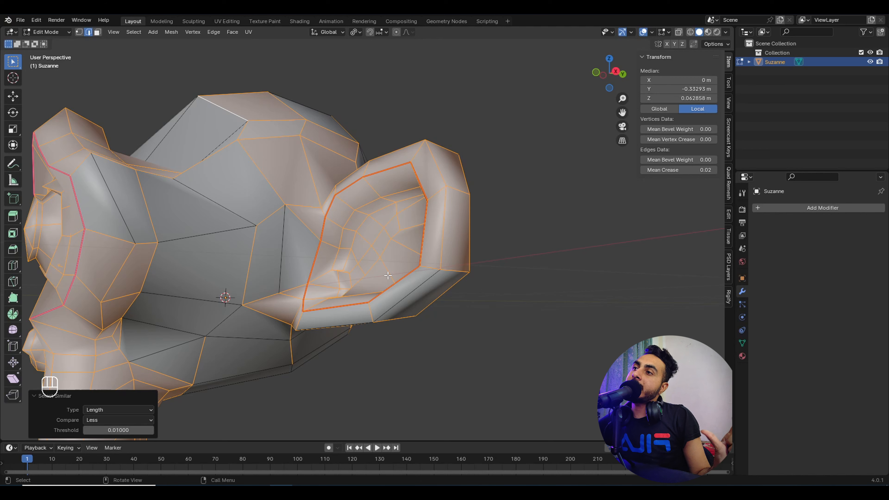
left_click(107, 421)
left_click(103, 440)
scroll(242, 266, "down", 3)
middle_click_drag(243, 267, 254, 301)
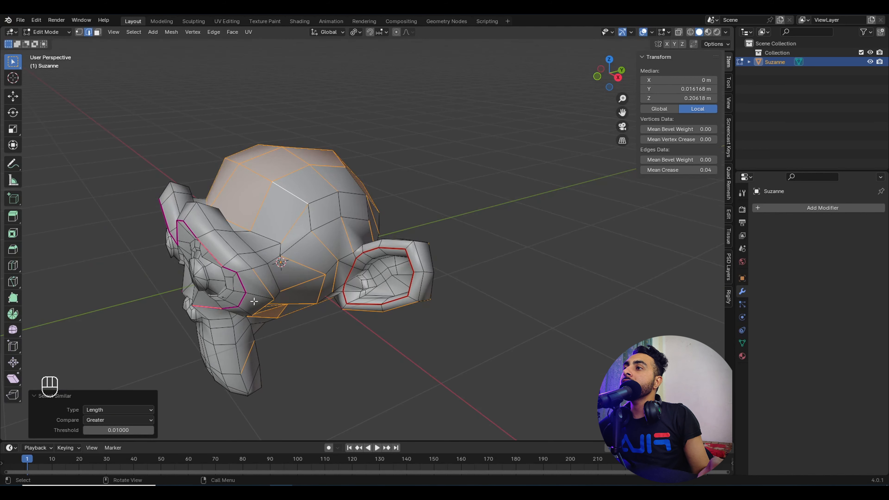
middle_click_drag(281, 260, 266, 288)
middle_click_drag(378, 180, 360, 234)
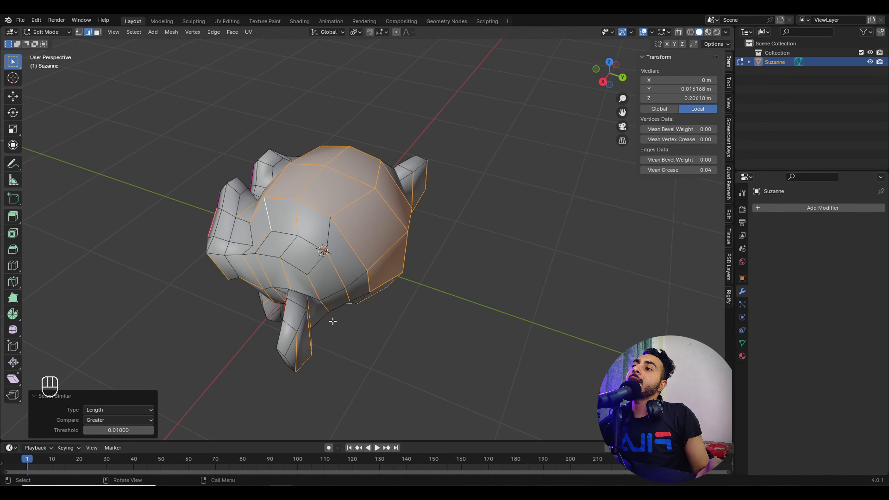
left_click(257, 218)
middle_click_drag(256, 217, 379, 239)
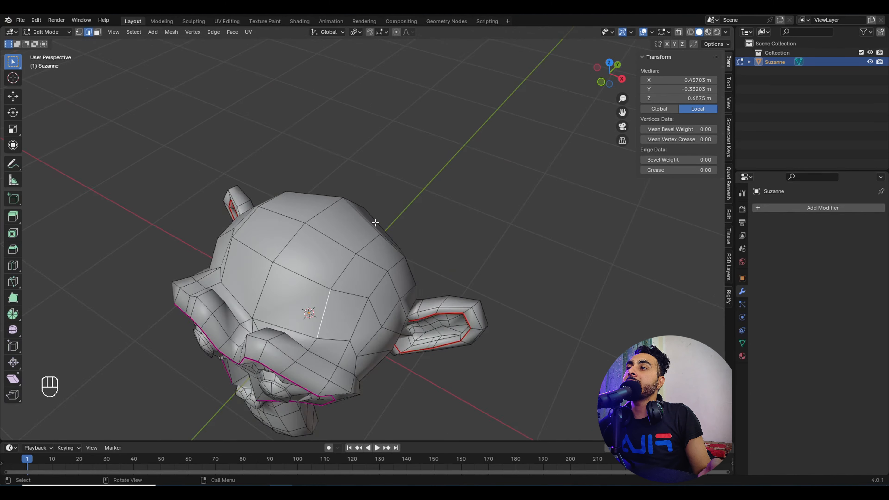
middle_click_drag(408, 276, 438, 222)
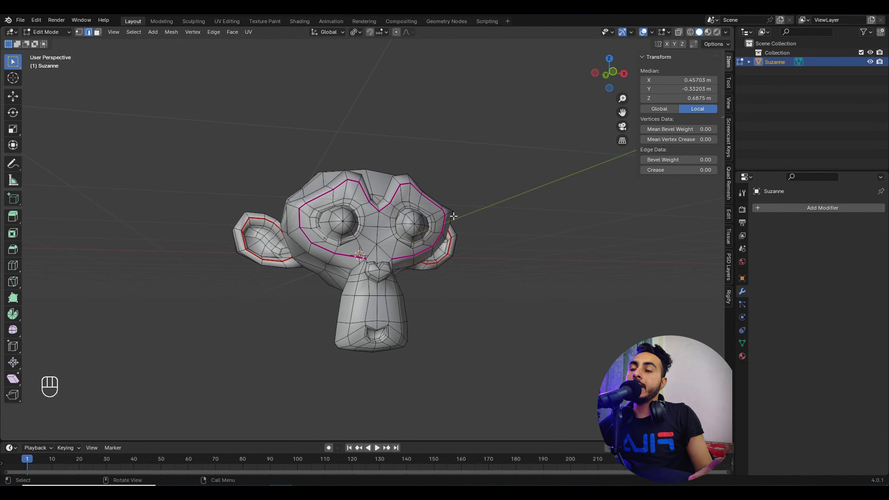
middle_click_drag(440, 276, 468, 302)
Step: Delete the Suzanne object in Object Mode
key("Tab")
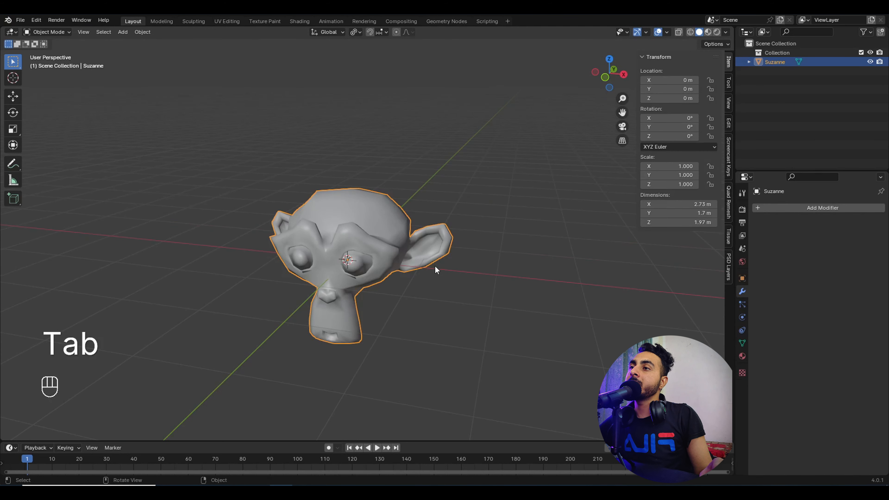
key("x")
left_click(431, 264)
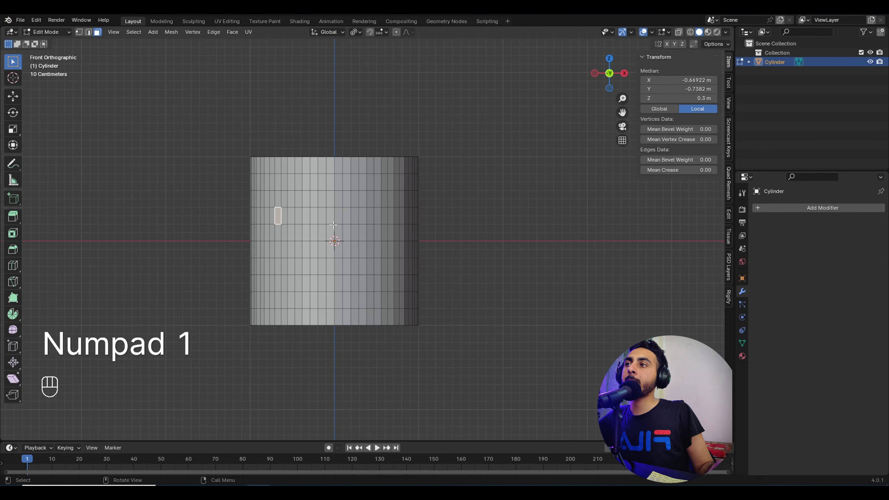
scroll(354, 178, "up", 2)
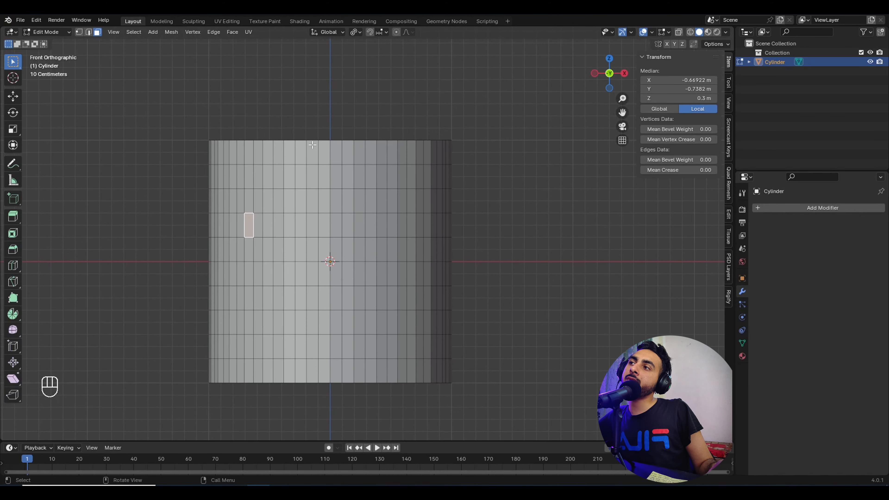
Step: Select a diagonal strip of cylinder faces down to the bottom row using Next Active repeats
left_click(310, 153)
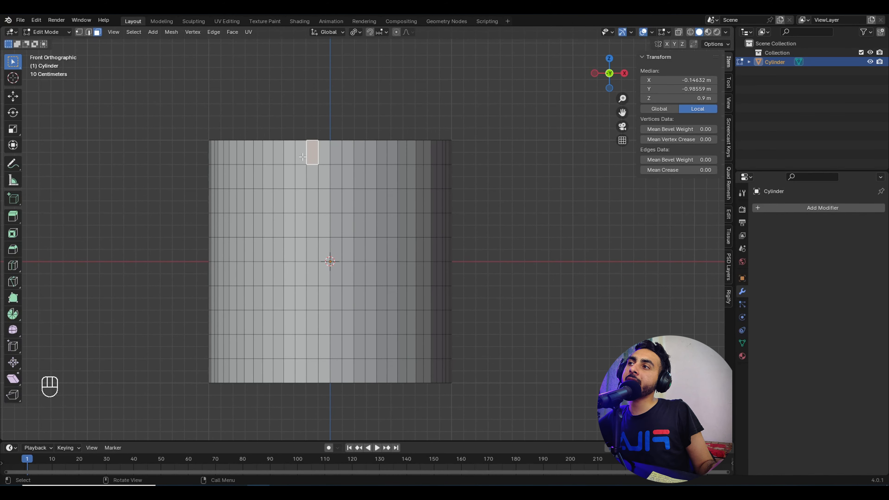
middle_click_drag(322, 183, 287, 172, "shift")
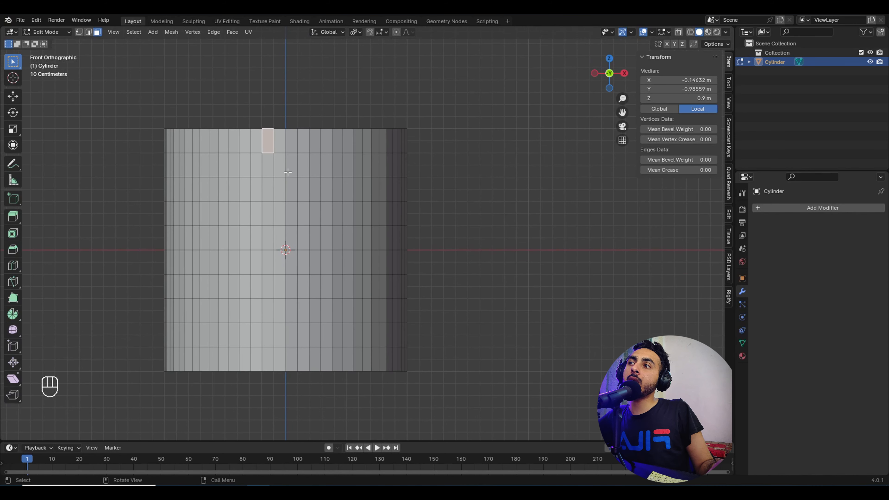
key("shift")
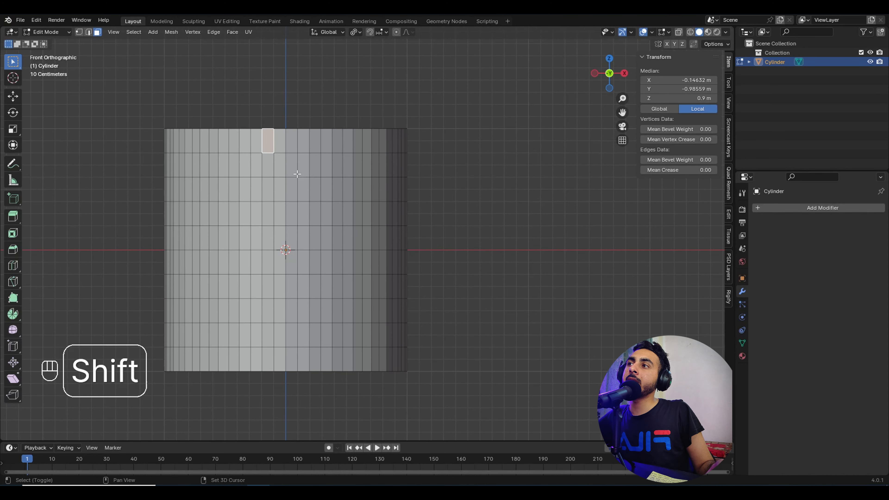
left_click(277, 166, "shift")
left_click(293, 191, "shift")
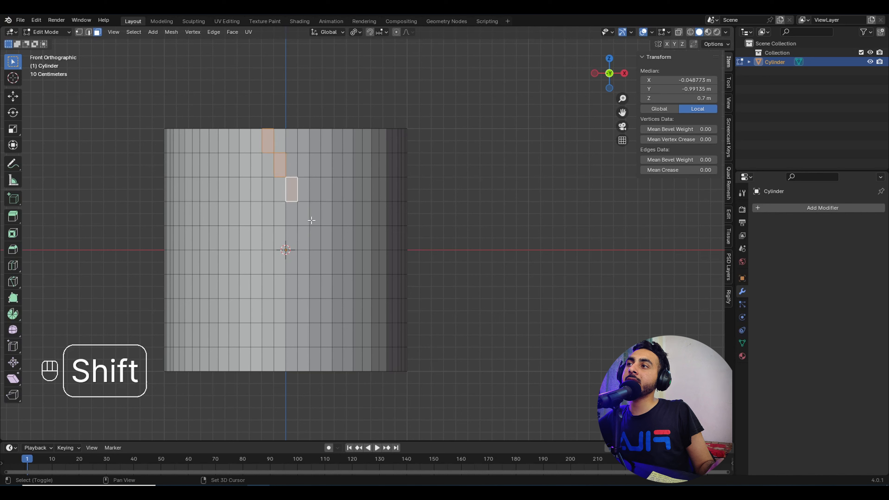
left_click(138, 32)
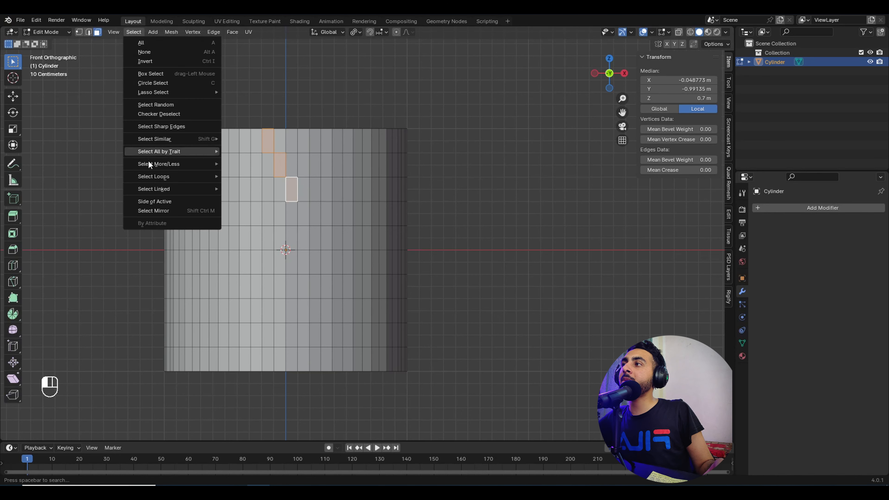
mouse_move(157, 165)
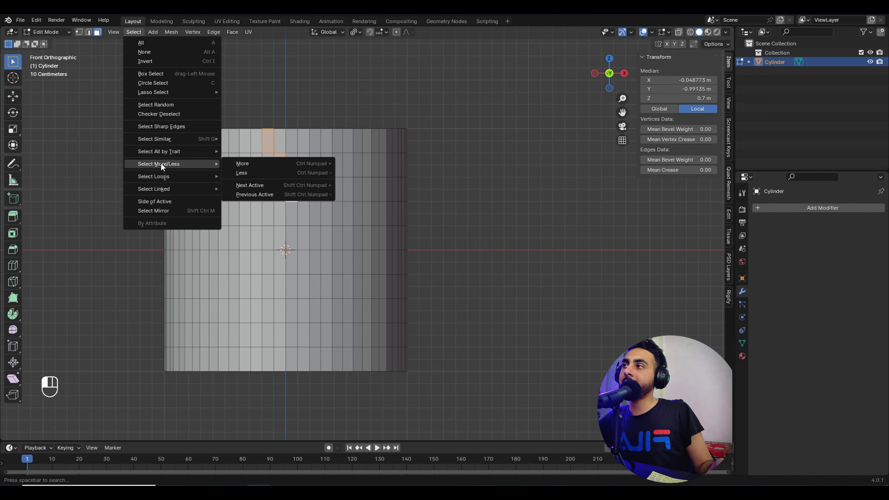
left_click(272, 188)
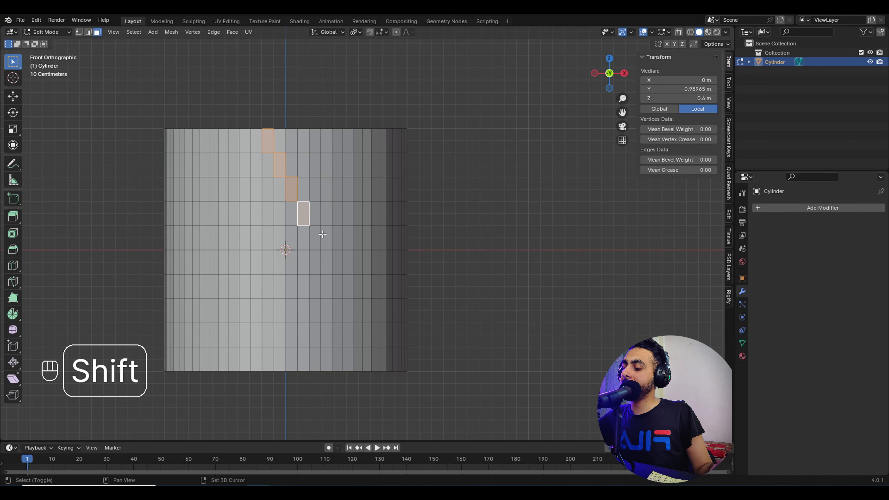
key("shift+r")
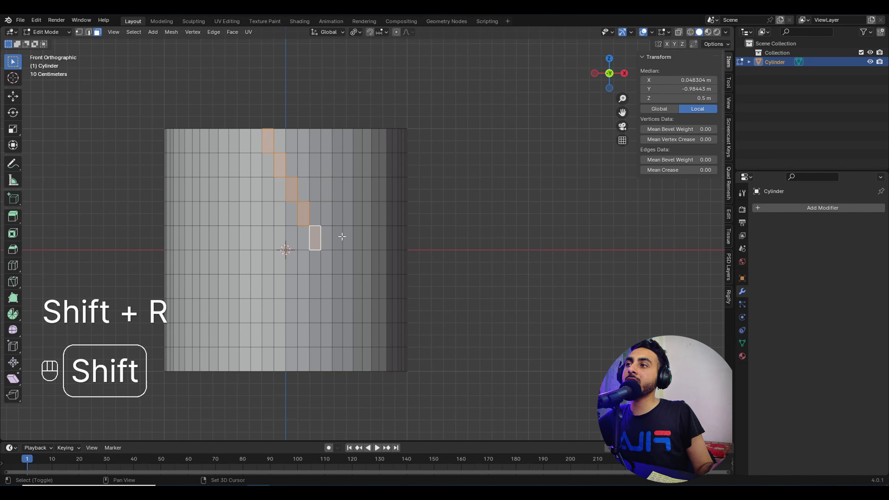
key("shift+r")
key("shift+r")
key("shift+r")
key("shift+r")
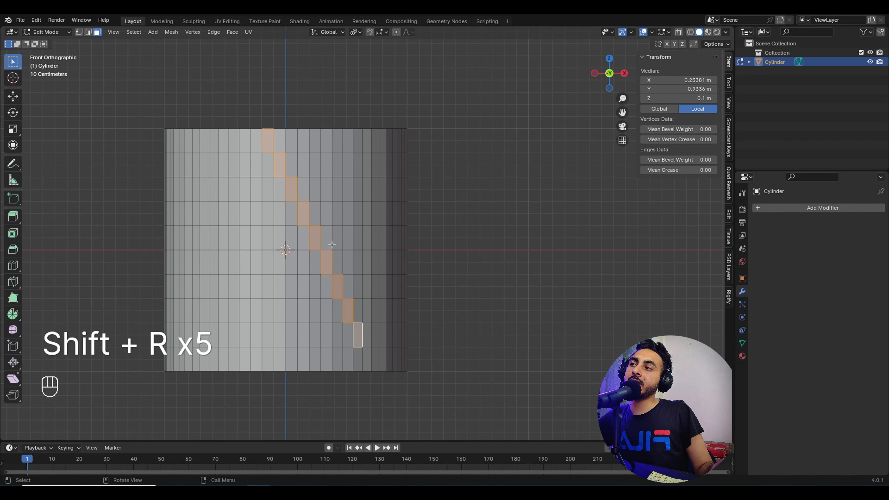
key("shift+r")
middle_click_drag(279, 189, 300, 301)
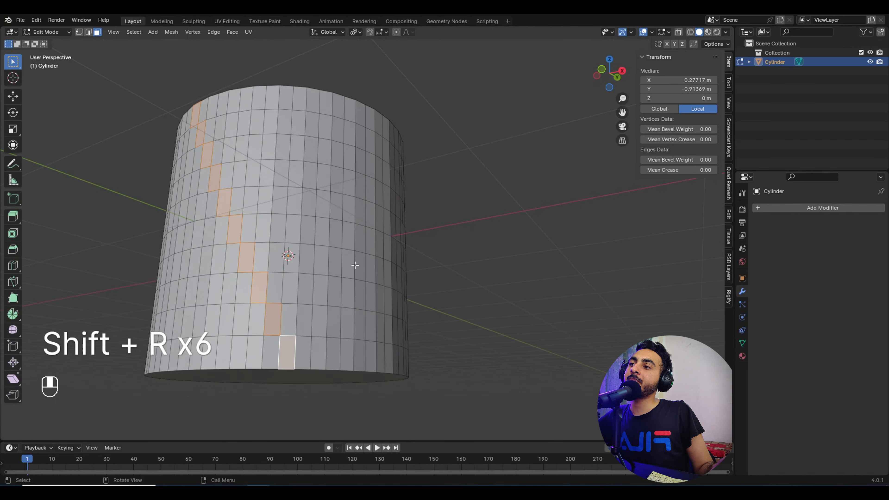
Step: Add a second diagonal strip running up-right so the two strips form a V
left_click(308, 319, "shift")
left_click(319, 291, "shift")
left_click(335, 262, "shift")
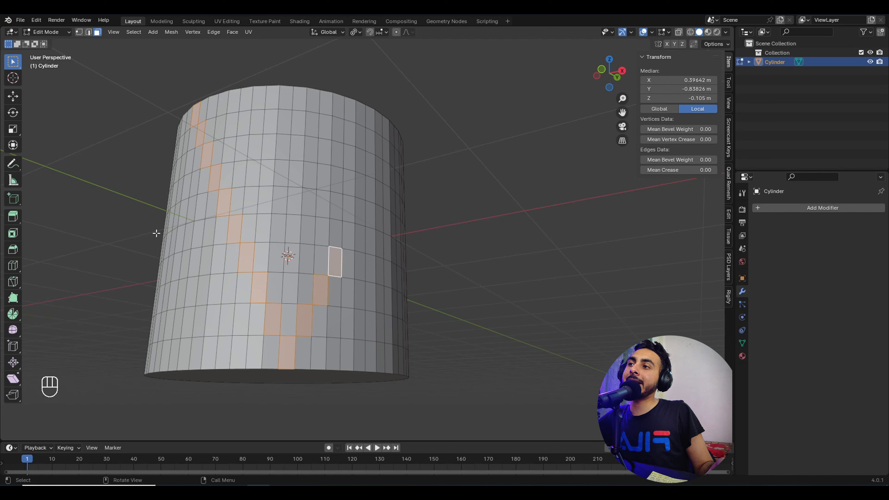
left_click(134, 32)
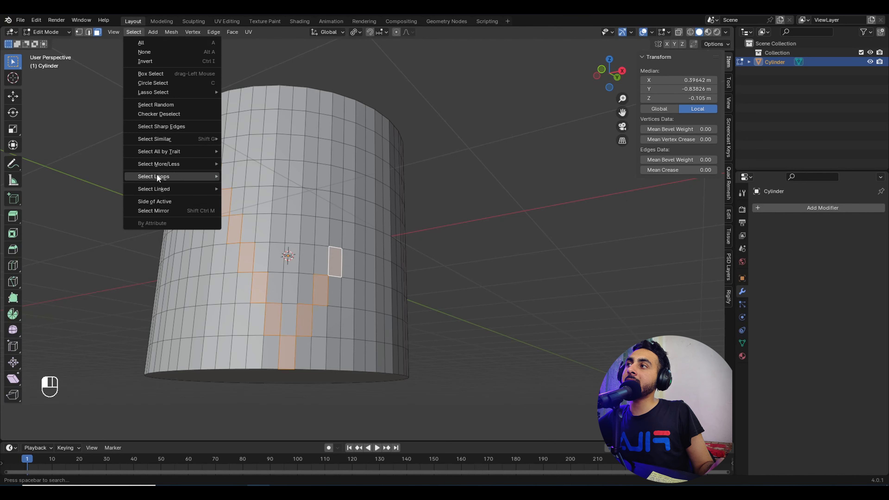
mouse_move(172, 164)
left_click(256, 185)
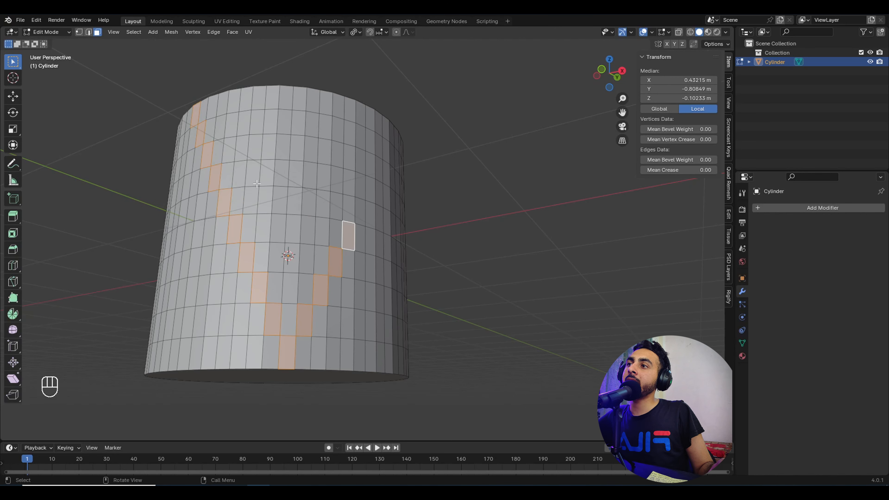
key("shift+r")
key("shift+r")
key("shift+r")
key("shift+r")
middle_click_drag(428, 175, 396, 194)
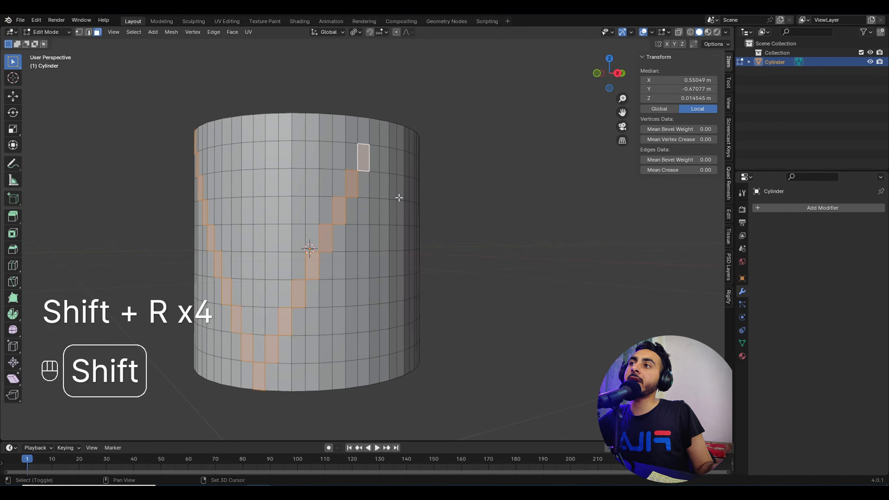
middle_click_drag(311, 207, 360, 335)
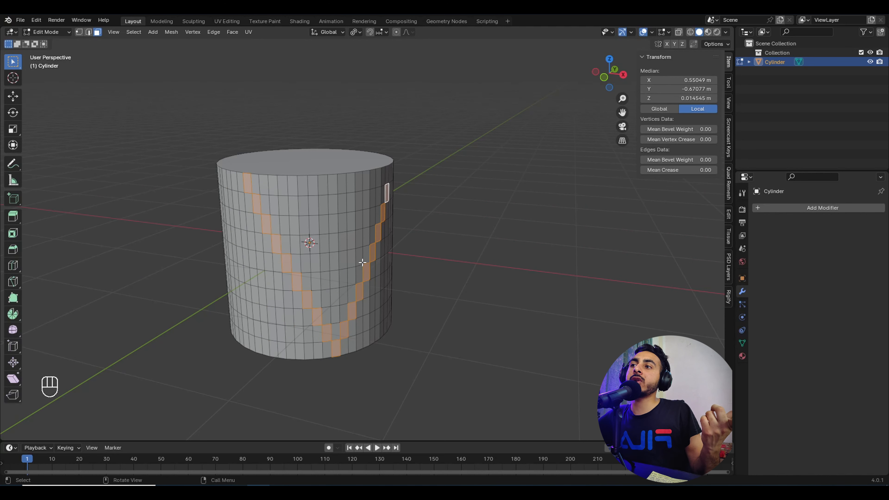
middle_click_drag(359, 98, 352, 166)
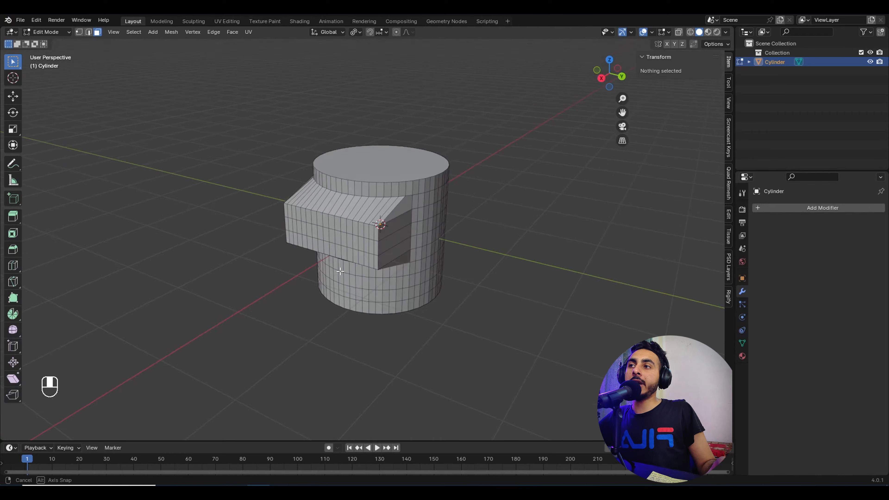
middle_click_drag(298, 228, 351, 182)
Step: Select faces on the extruded block while orbiting around the cylinder
left_click(373, 197)
scroll(250, 238, "up", 4)
scroll(249, 239, "down", 3)
middle_click_drag(250, 238, 418, 228)
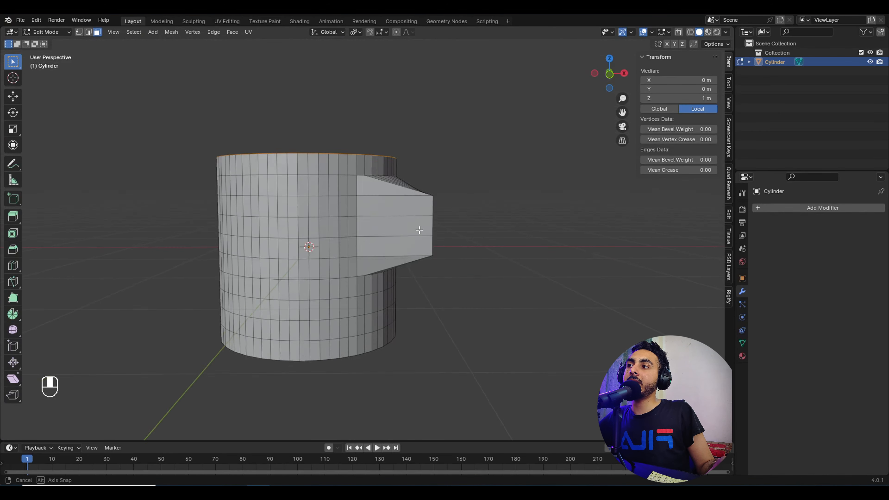
left_click_drag(243, 161, 363, 268)
middle_click_drag(434, 219, 380, 211)
left_click(381, 213)
left_click_drag(338, 206, 415, 234)
middle_click_drag(419, 223, 385, 217)
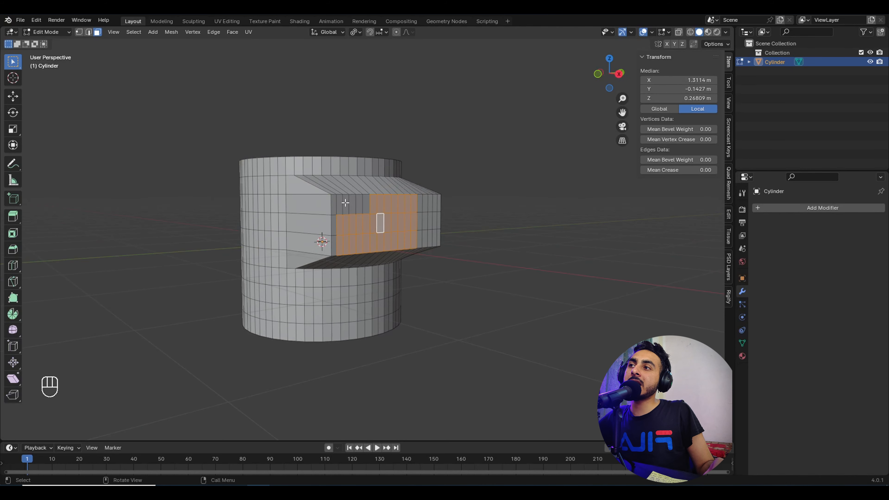
left_click(366, 207)
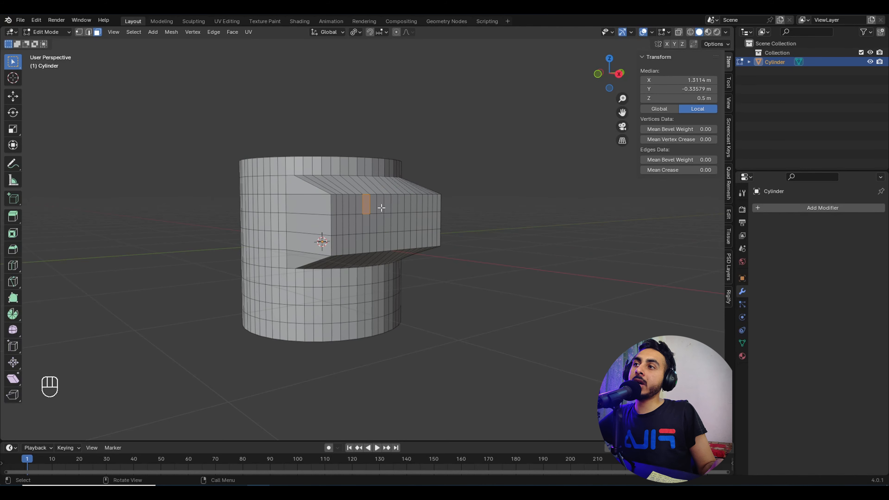
middle_click_drag(383, 202, 421, 217)
left_click(353, 222)
Step: Select the extrusion's end face and all faces coplanar with it
scroll(421, 217, "up", 1)
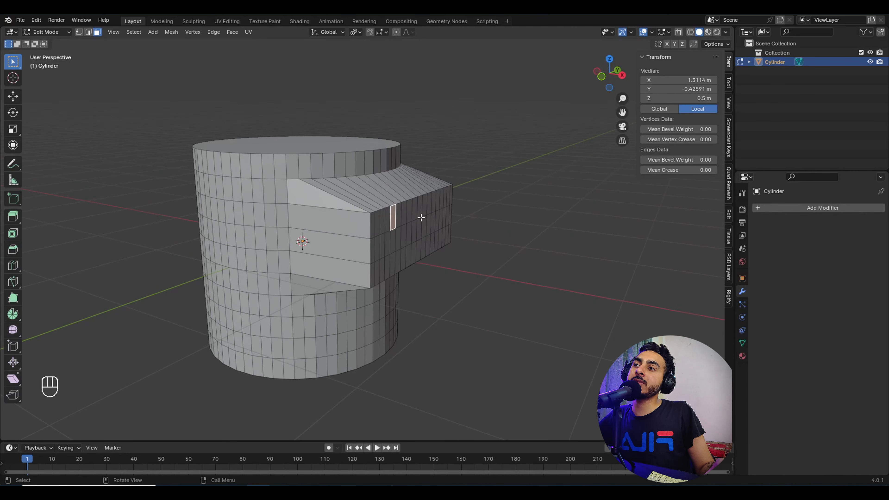
left_click(413, 232)
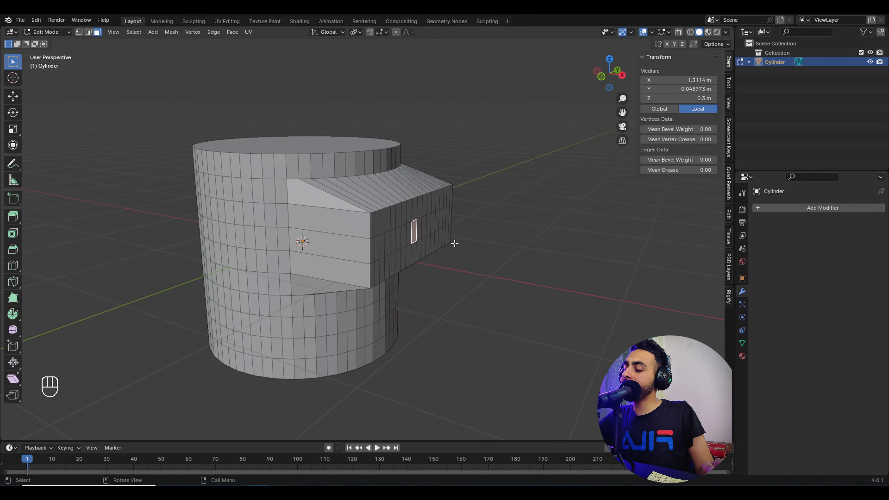
key("shift")
key("shift+g")
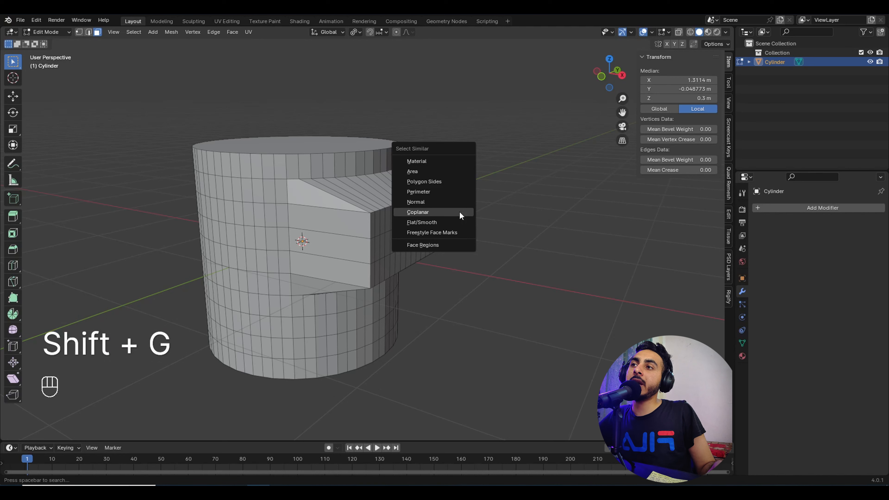
left_click(460, 213)
Step: Rotate the coplanar end faces about -28.6° in front view
middle_click_drag(459, 212, 450, 243)
key("KP_1")
key("r")
left_click(497, 209)
left_click(394, 245)
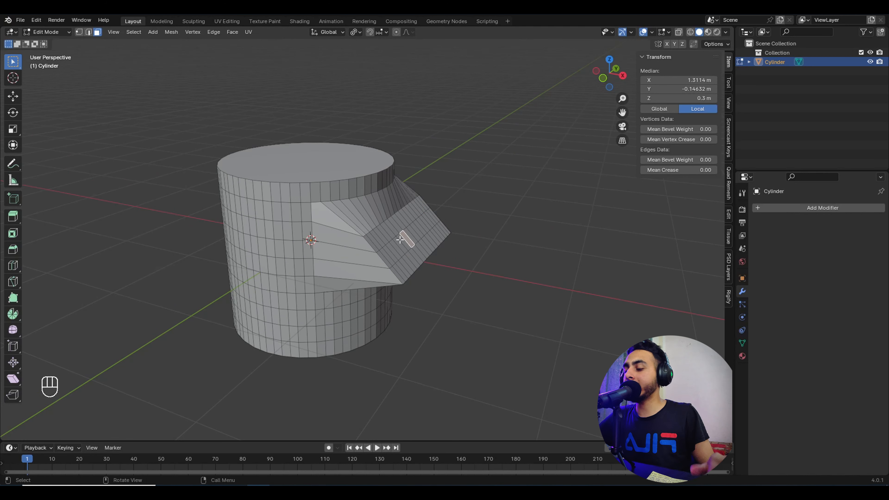
Step: Select the whole coplanar slanted face strip
key("shift+g")
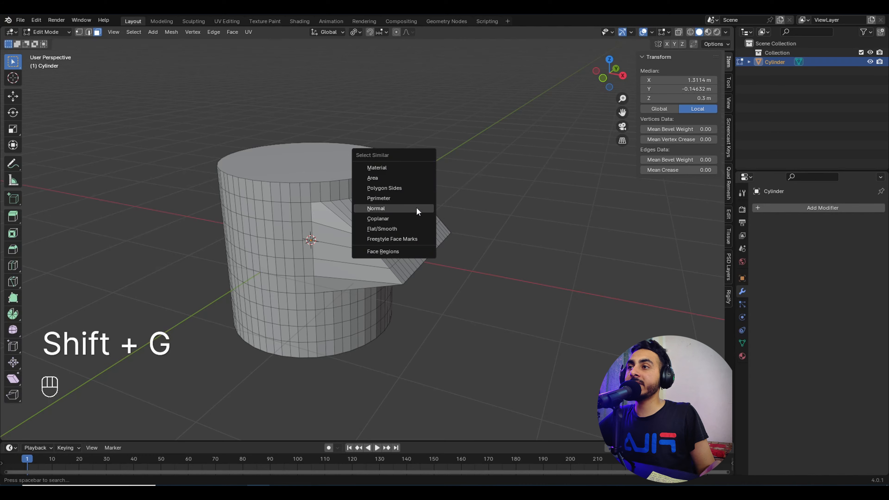
left_click(392, 220)
middle_click_drag(460, 249, 437, 273)
scroll(397, 233, "up", 4)
Step: Move three adjacent strip faces slightly out of line
left_click(388, 242)
left_click(403, 261, "shift")
left_click(426, 291, "shift")
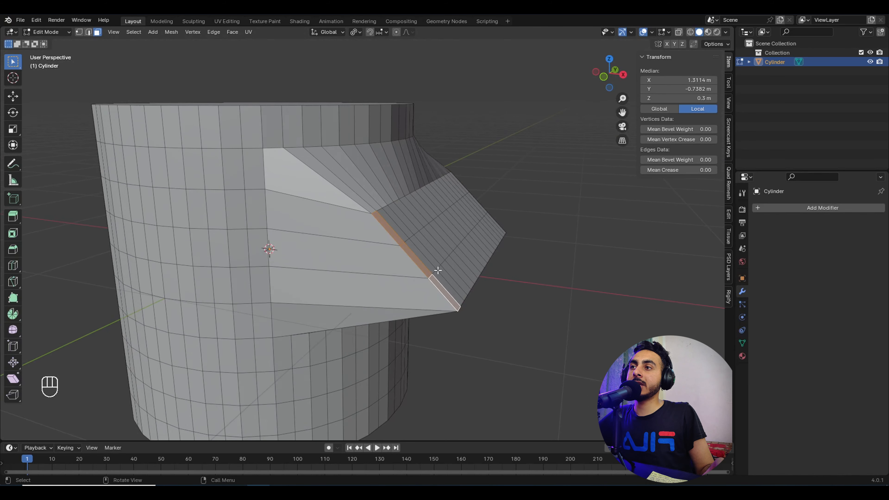
key("g")
left_click(429, 274)
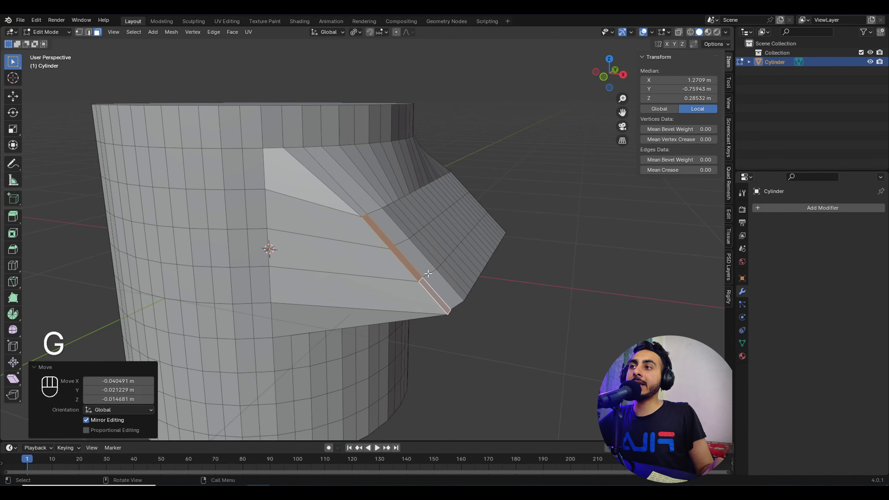
Step: Reselect coplanar faces from a flat-region face, then return to Object Mode
left_click(454, 239)
key("shift+g")
left_click(452, 232)
middle_click_drag(451, 232, 421, 269)
middle_click_drag(488, 177, 445, 276)
scroll(444, 276, "down", 4)
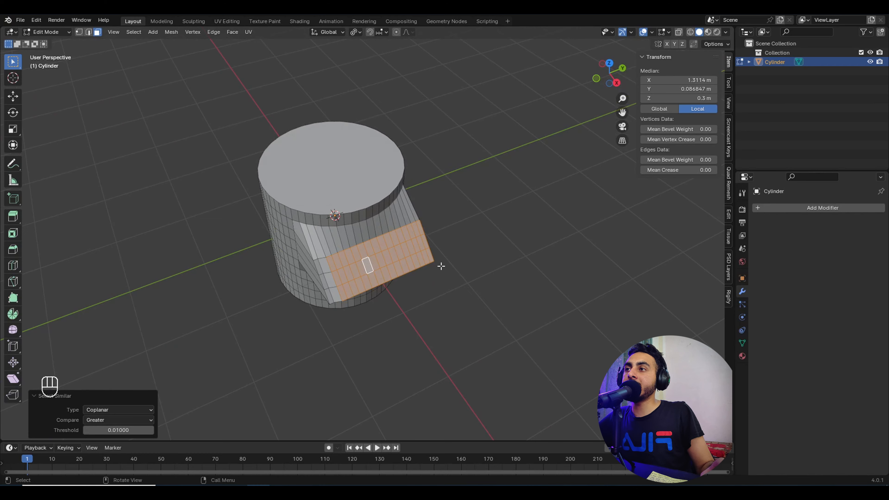
middle_click_drag(441, 266, 475, 246)
key("Tab")
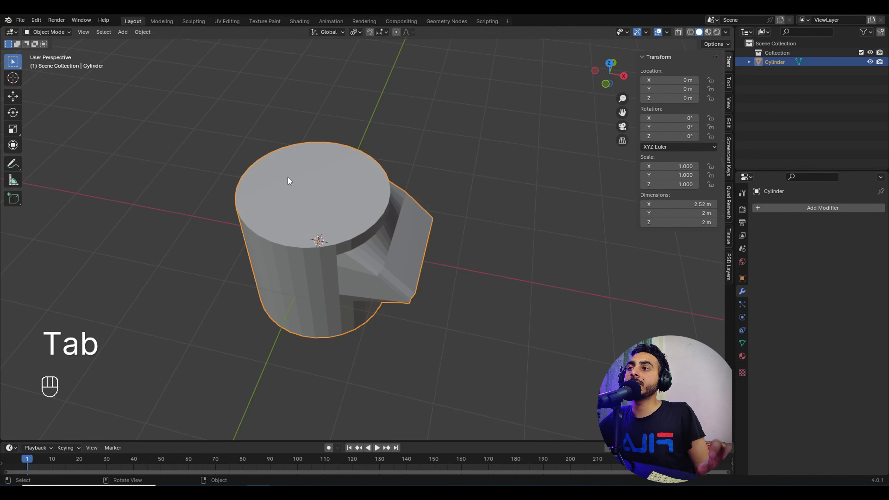
Step: Apply Shade Smooth to the selected slanted strip faces in Edit Mode
key("Tab")
middle_click_drag(288, 178, 409, 199)
scroll(423, 202, "up", 1)
scroll(410, 199, "up", 1)
right_click(410, 197)
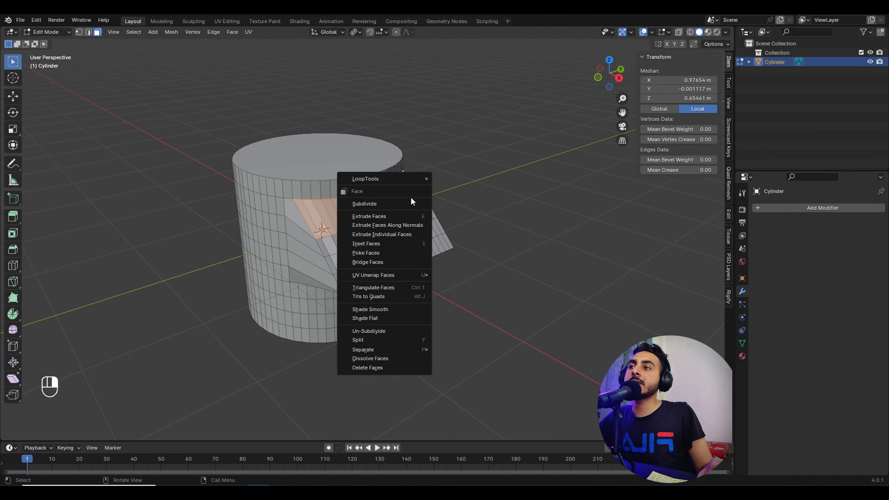
right_click(510, 204)
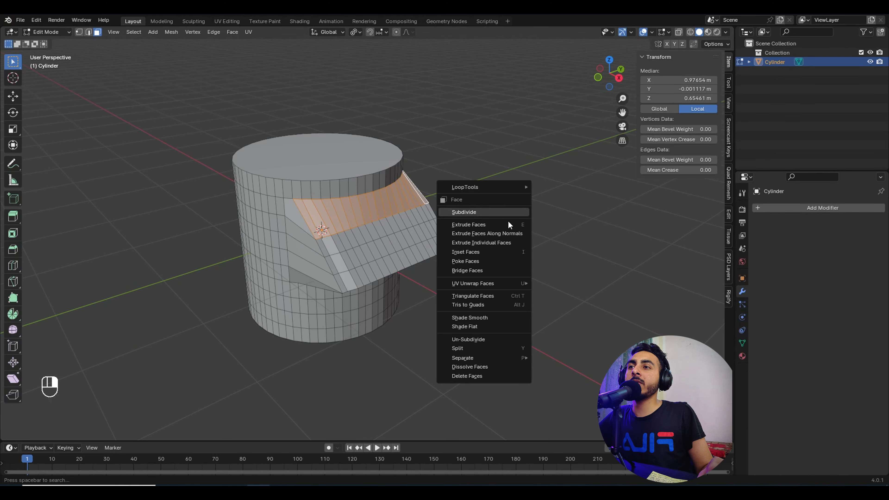
left_click(492, 318)
middle_click_drag(465, 224, 429, 219)
left_click(504, 215)
key("Tab")
Step: Select all faces sharing the smooth shading via Select Similar Flat/Smooth
middle_click_drag(357, 217, 336, 261)
key("Tab")
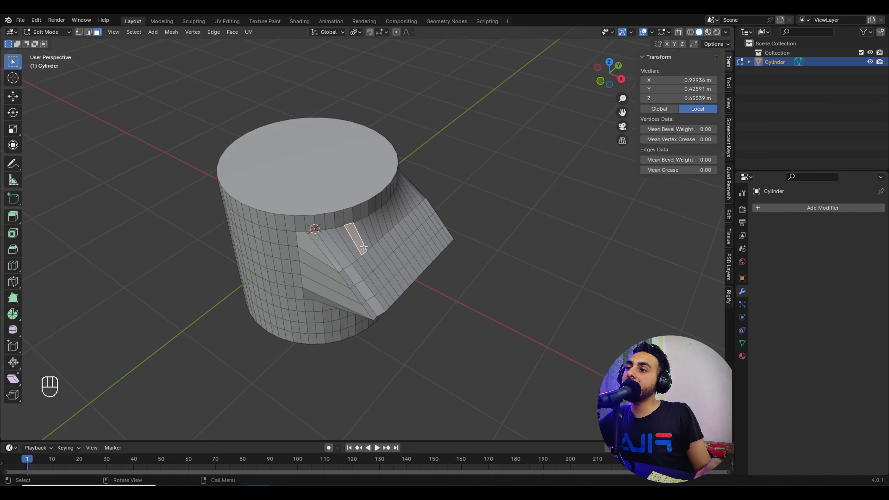
key("shift")
key("shift+g")
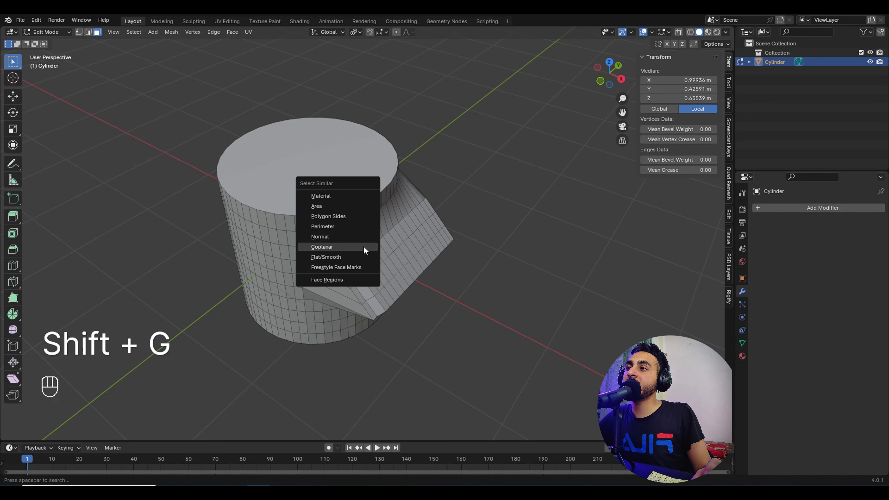
left_click(348, 257)
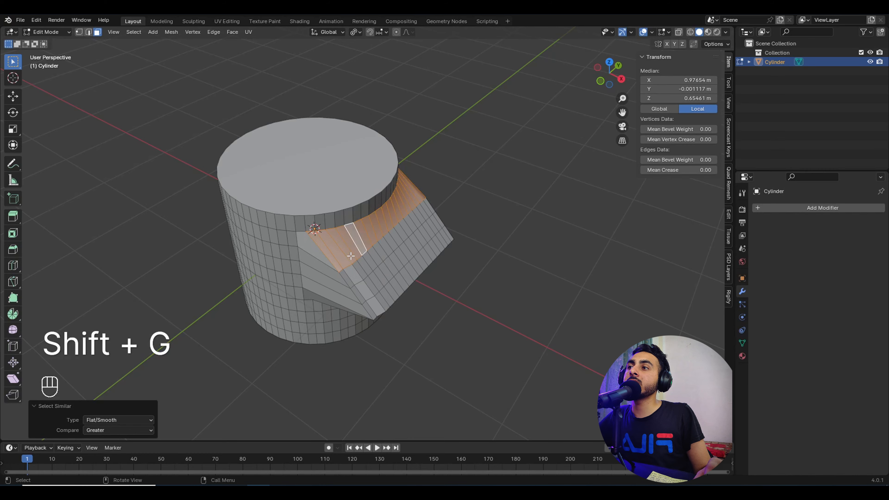
middle_click_drag(347, 257, 421, 199)
Step: Pick a flat side face, select all flat-shaded faces, and finish in Object Mode
left_click(339, 212)
key("Tab")
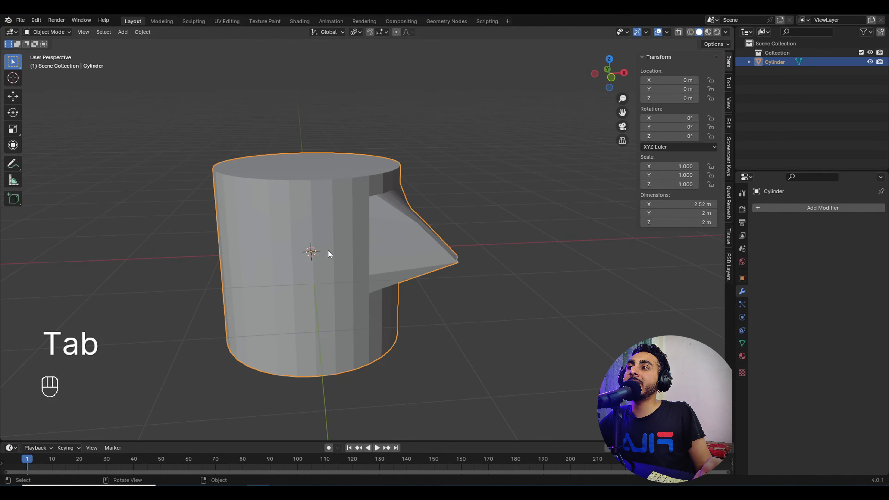
key("Tab")
middle_click_drag(308, 238, 352, 241)
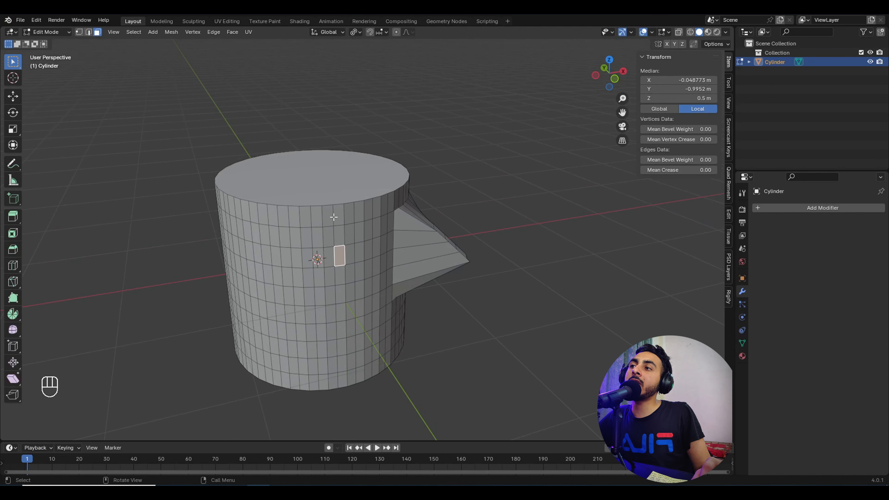
left_click(338, 239)
key("shift+g")
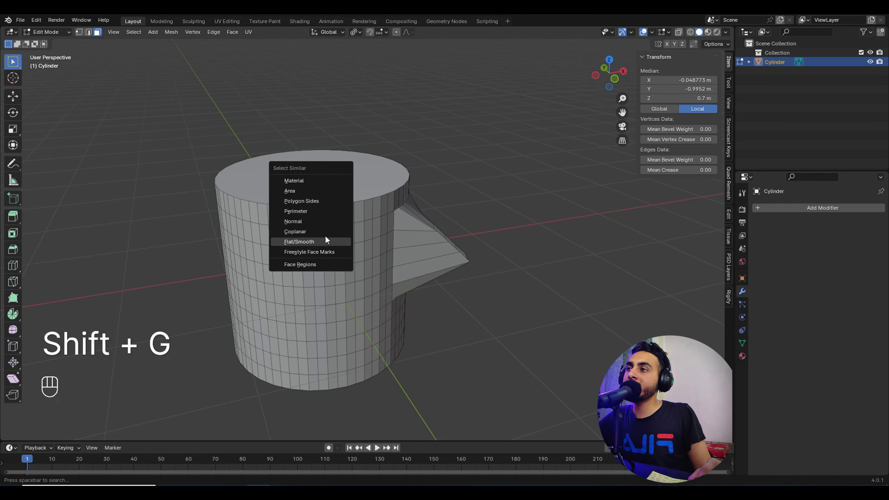
left_click(325, 236)
middle_click_drag(324, 238, 332, 288)
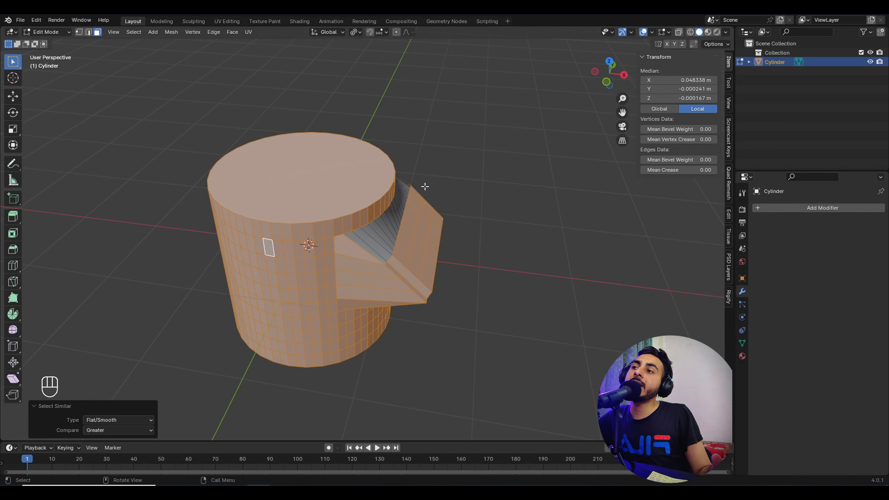
middle_click_drag(425, 187, 426, 226)
key("Tab")
Step: Orbit close to the slanted wedge and select its pointed five-sided face
left_click(335, 215)
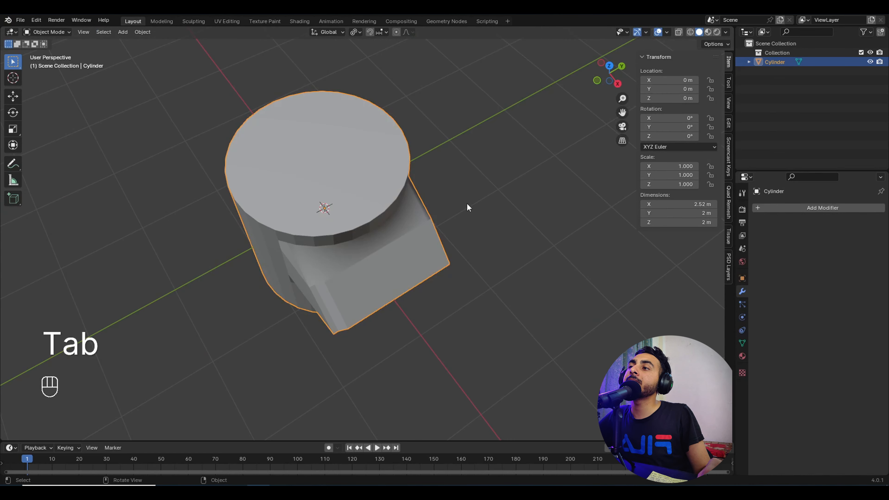
left_click(467, 205)
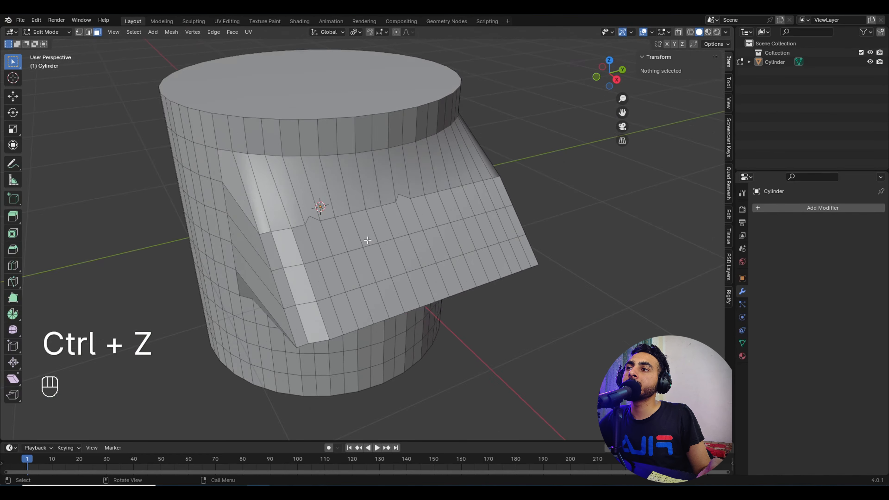
middle_click_drag(367, 241, 407, 223)
left_click_drag(407, 223, 481, 325)
middle_click_drag(481, 325, 542, 361)
middle_click_drag(308, 224, 343, 231)
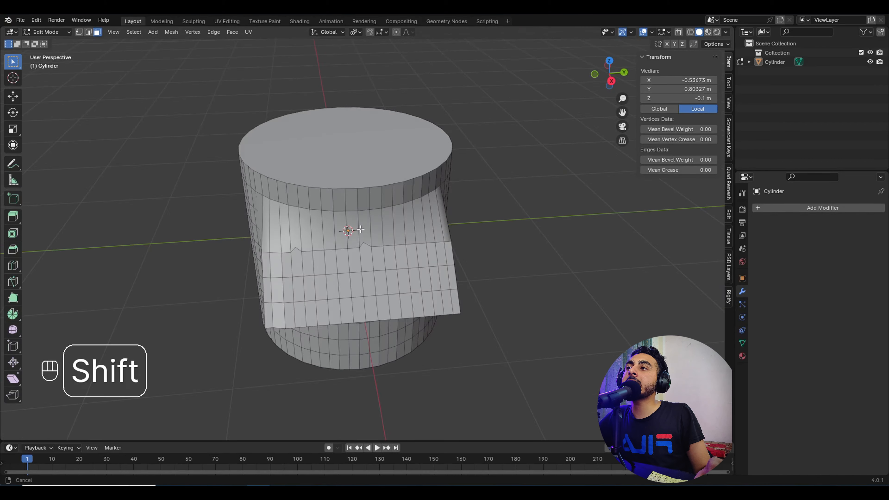
scroll(287, 230, "up", 5)
middle_click_drag(269, 239, 317, 243, "shift")
left_click(298, 244)
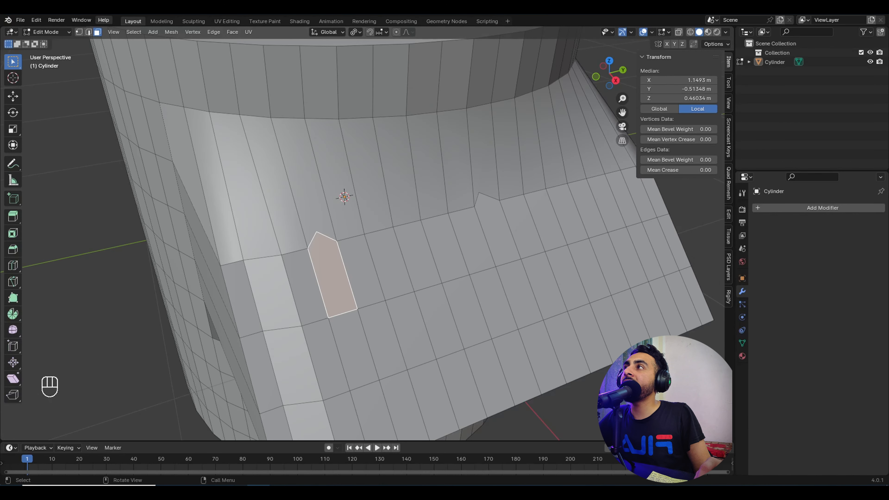
Step: In vertex mode, move the wedge's tip vertex to a new position
left_click(78, 32)
left_click(314, 239)
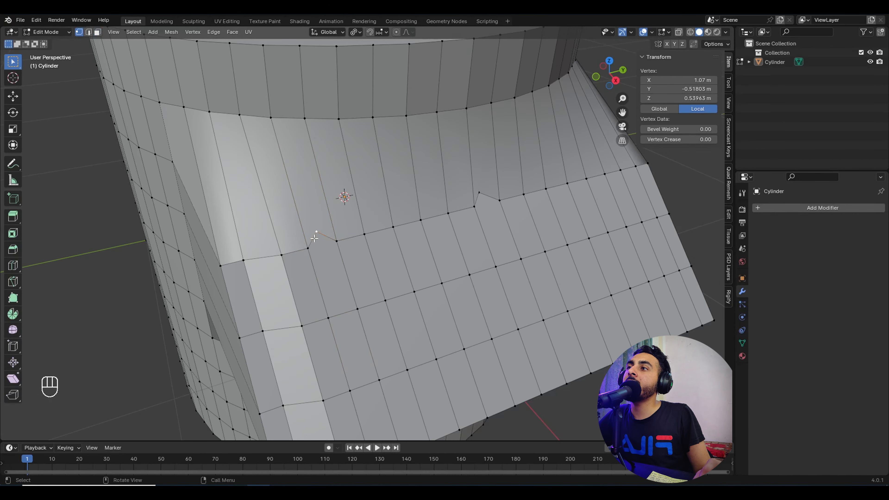
key("g")
left_click(318, 245)
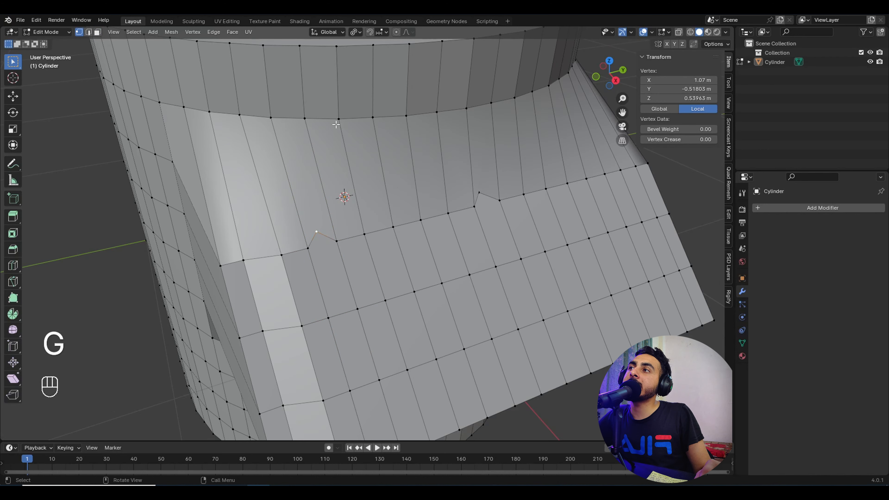
Step: Back in face mode, select the face beside the wedge tip
key("3")
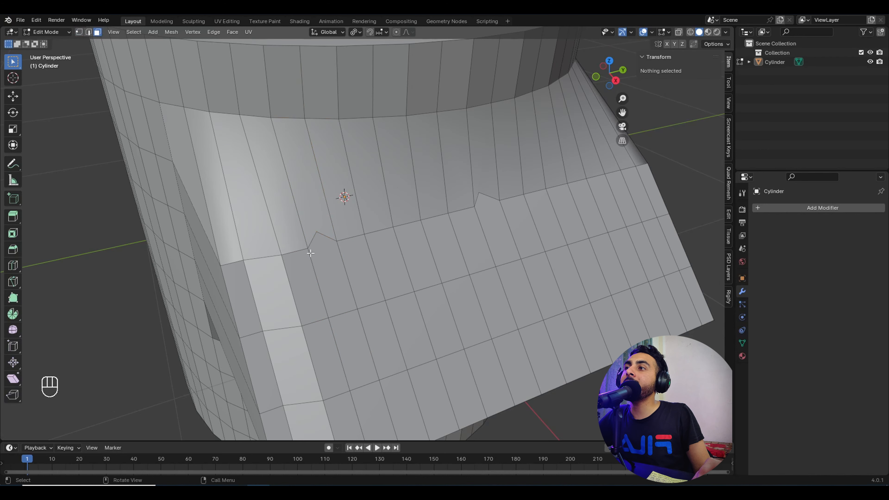
left_click(311, 253)
scroll(385, 249, "down", 5)
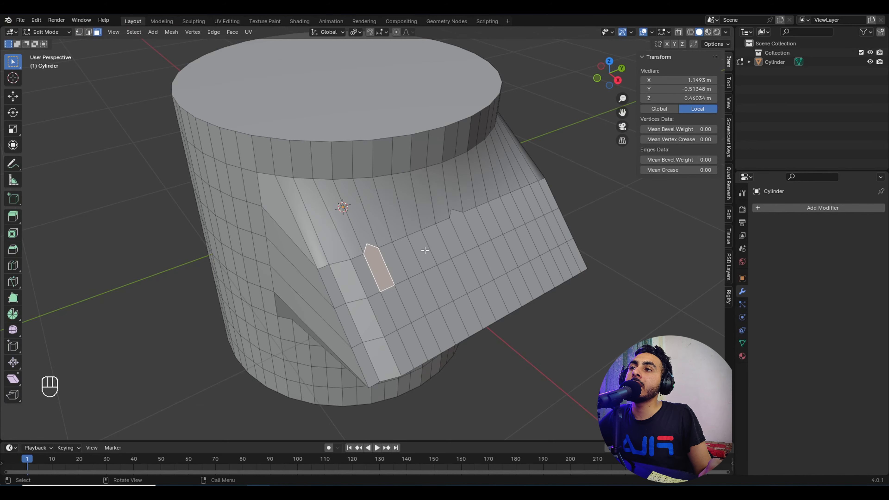
middle_click_drag(368, 276, 360, 251)
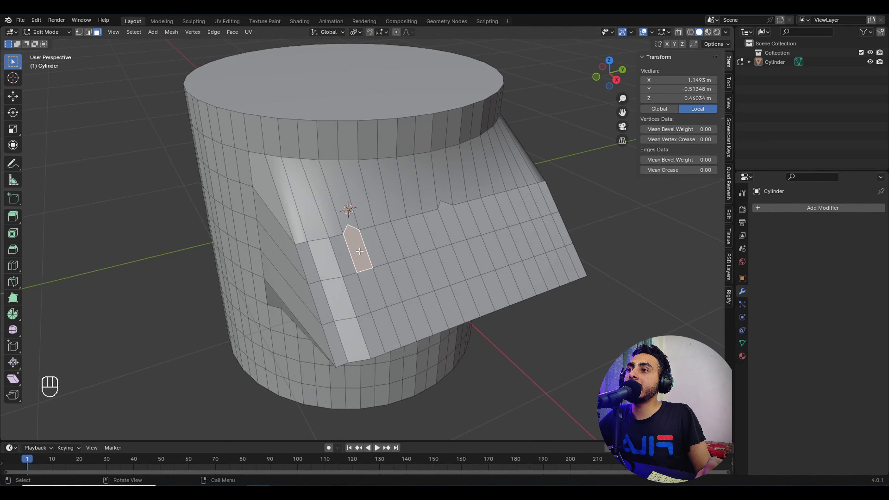
key("shift")
Step: Select faces with the same number of sides using Select Similar, Compare Equal
key("shift+g")
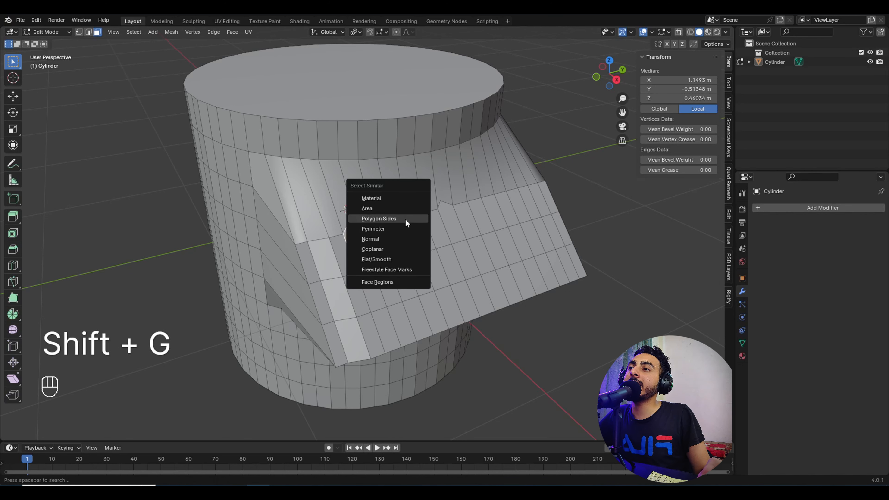
left_click(392, 217)
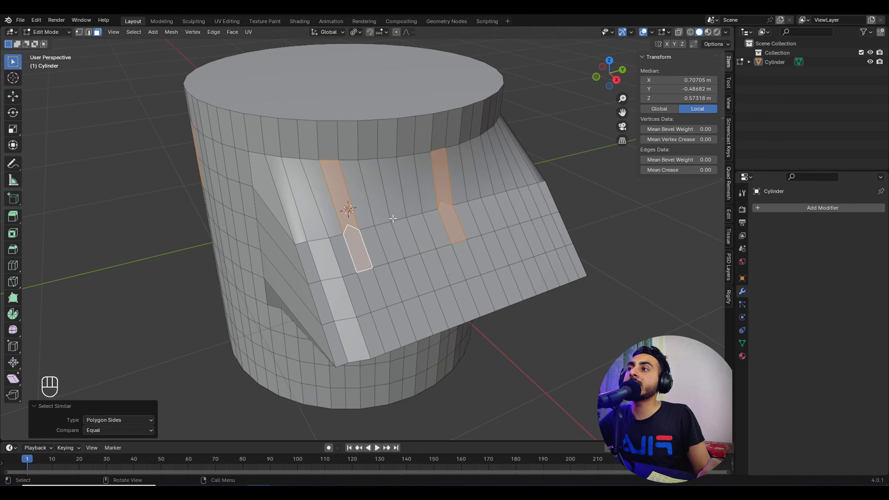
left_click(115, 431)
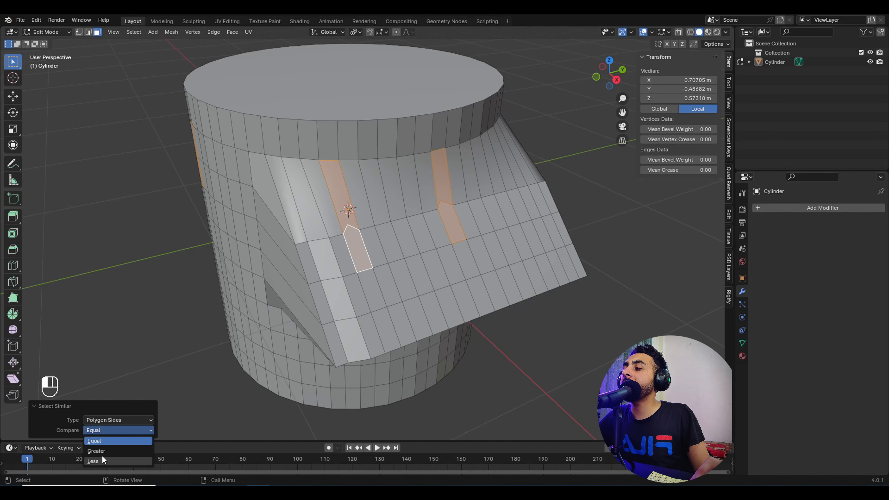
left_click(112, 440)
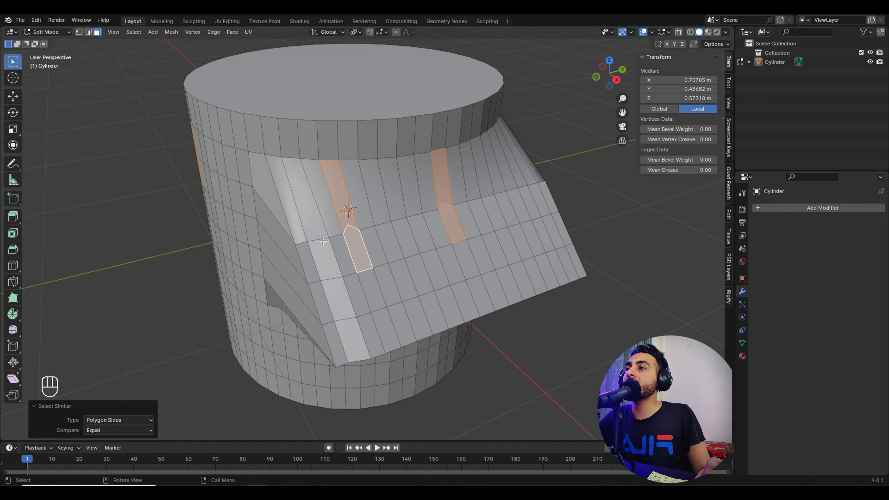
middle_click_drag(323, 241, 353, 242)
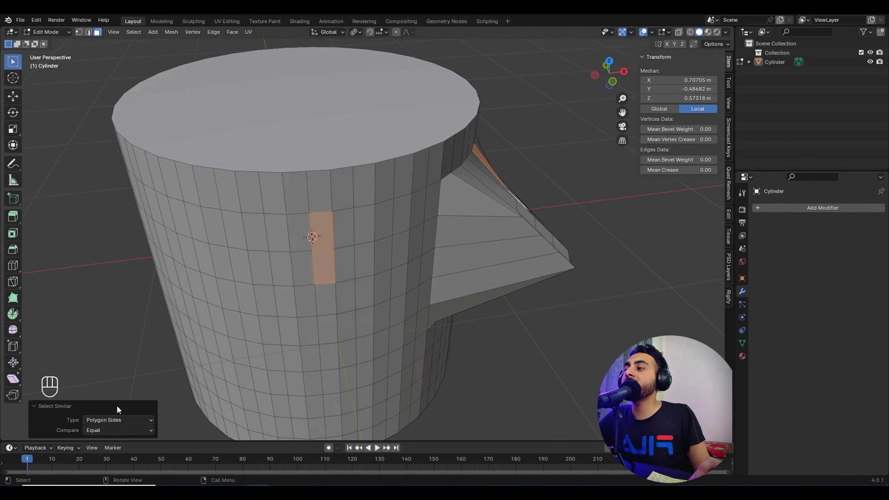
Step: Change Compare to Greater to select faces with more sides, such as the caps
left_click(113, 431)
left_click(98, 451)
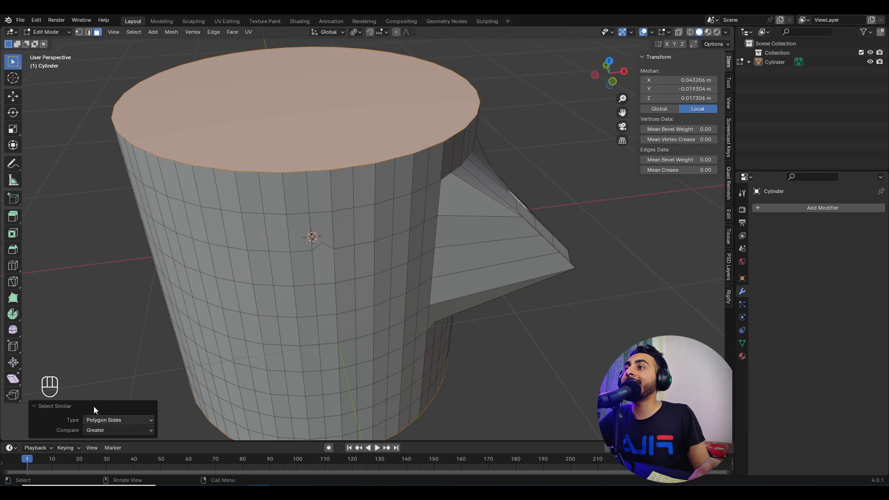
scroll(315, 245, "down", 4)
middle_click_drag(315, 245, 339, 222)
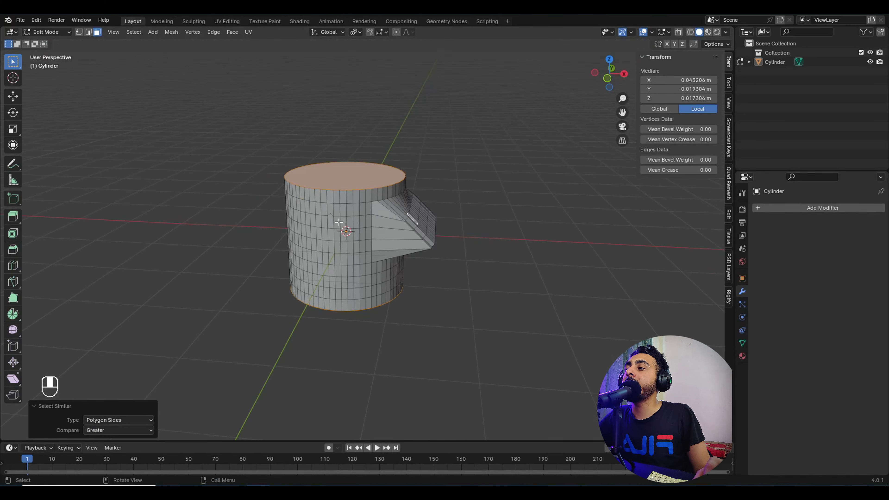
Step: Switch Compare to Less for fewer-sided faces, then reduce the selection to one vertex
left_click(104, 431)
left_click(108, 464)
middle_click_drag(349, 287, 318, 294)
scroll(356, 241, "up", 3)
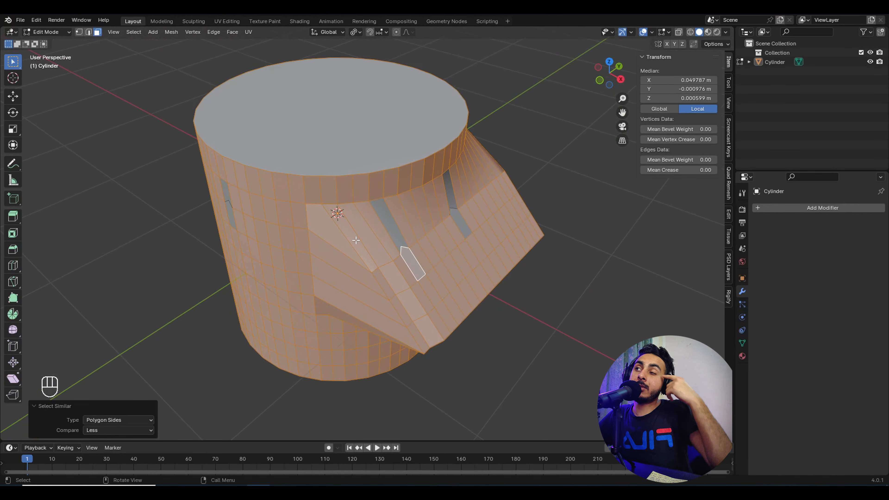
middle_click_drag(362, 214, 380, 247)
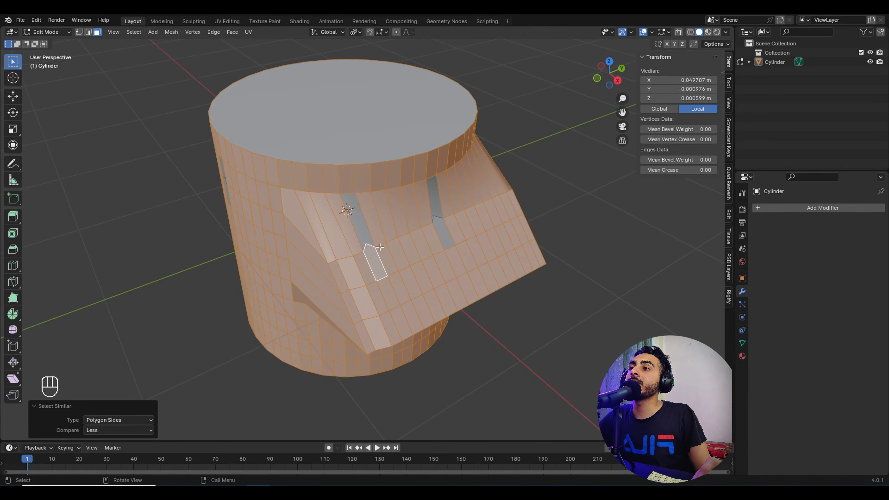
left_click(79, 32)
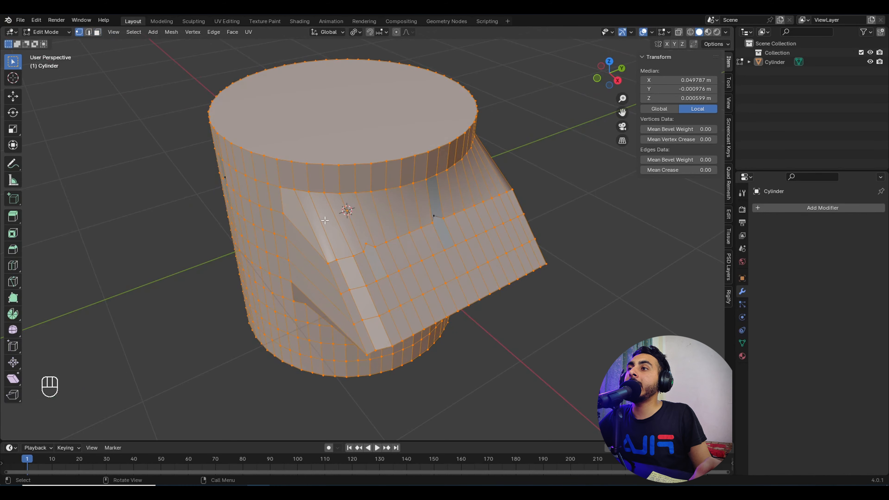
left_click(366, 243)
Step: Select a top-rim face and add all faces with more sides via Polygon Sides, Compare Greater
left_click(97, 32)
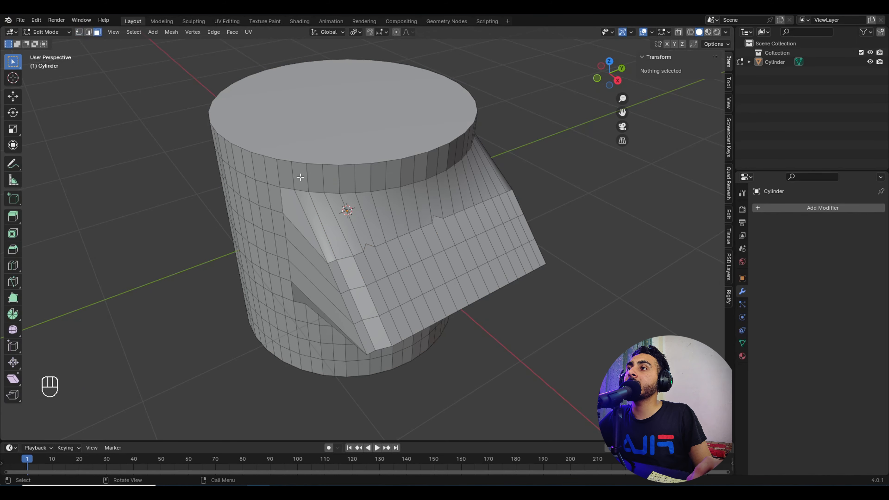
left_click(300, 176)
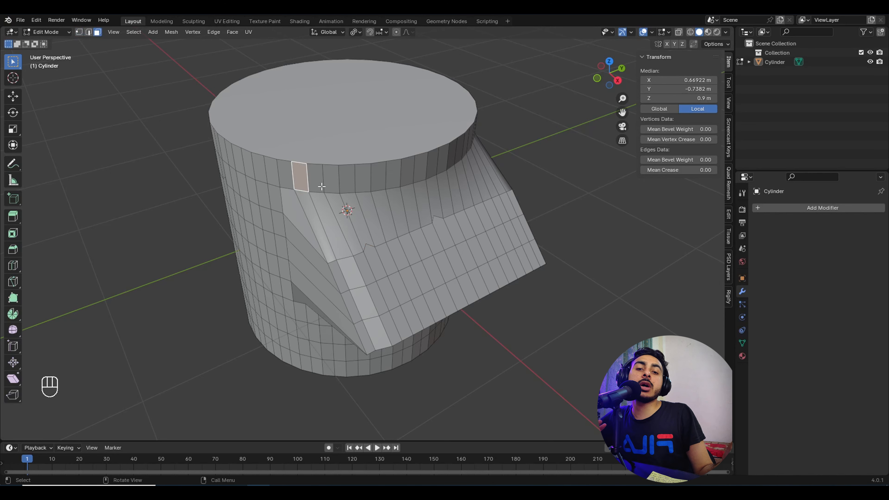
middle_click_drag(332, 192, 341, 196)
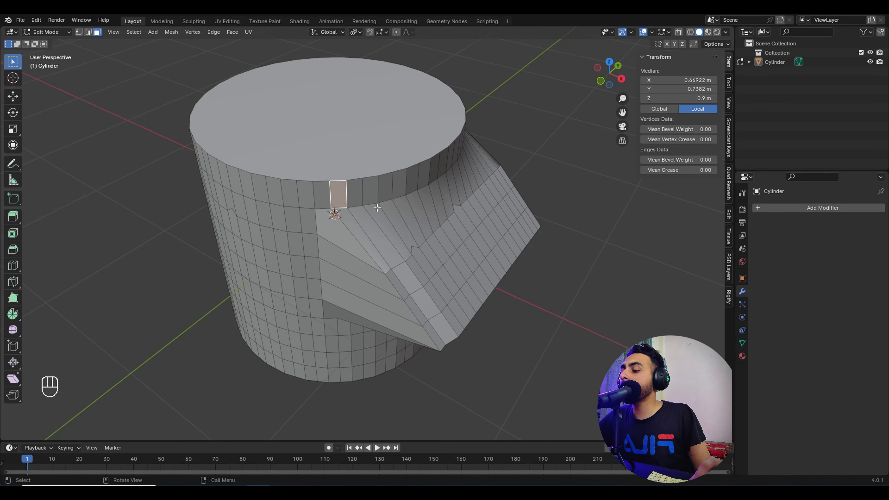
key("shift+g")
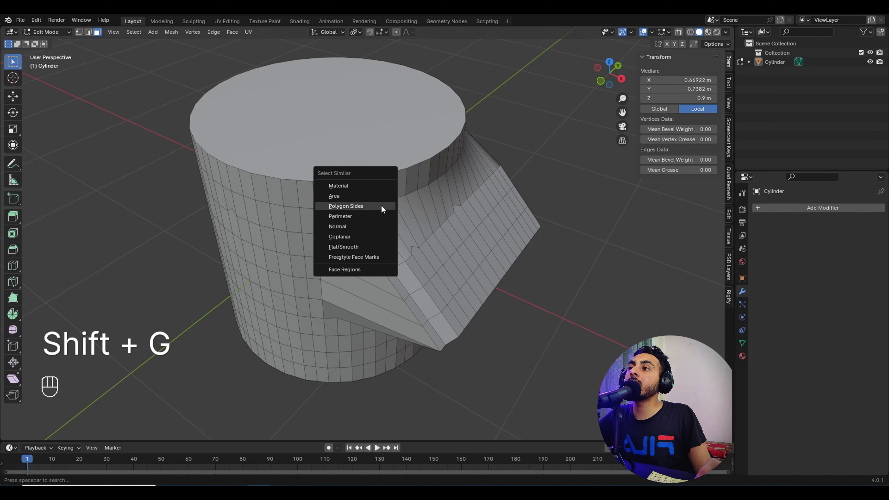
left_click(380, 204)
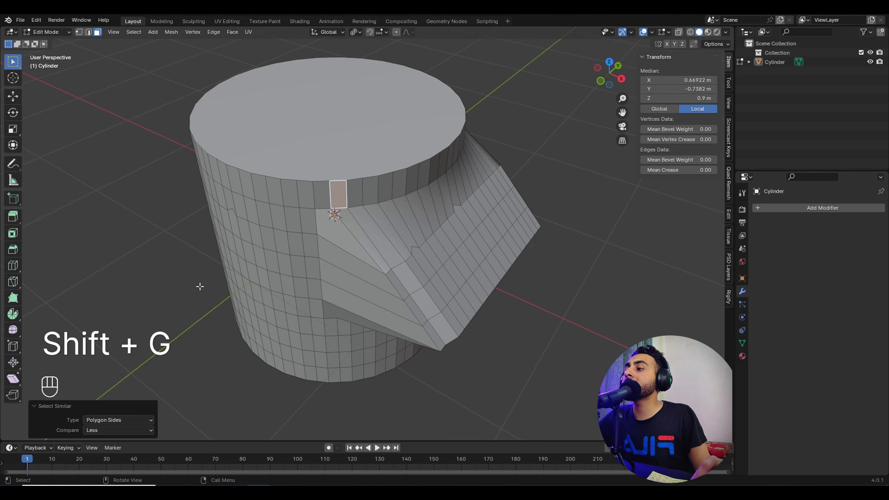
left_click(123, 433)
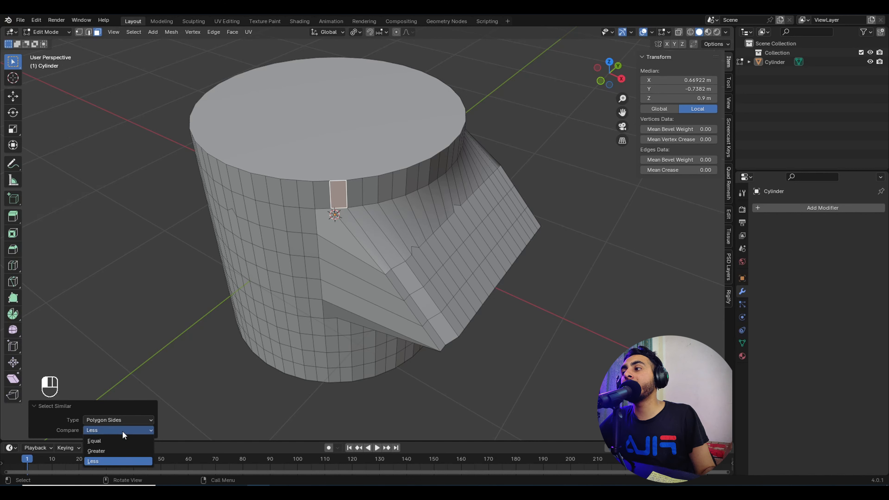
left_click(111, 451)
scroll(349, 149, "down", 4)
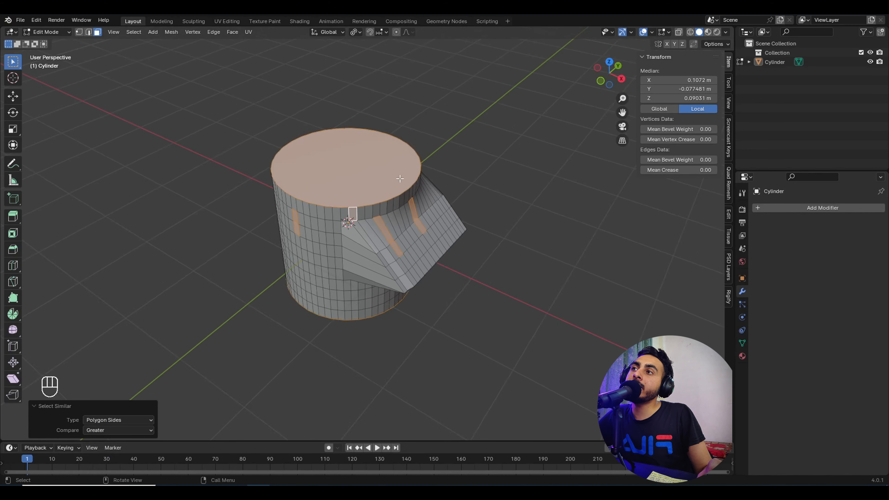
middle_click_drag(349, 151, 416, 169)
Step: Hide the unselected faces, deselect, then reveal the full cylinder with Alt+H
key("shift+h")
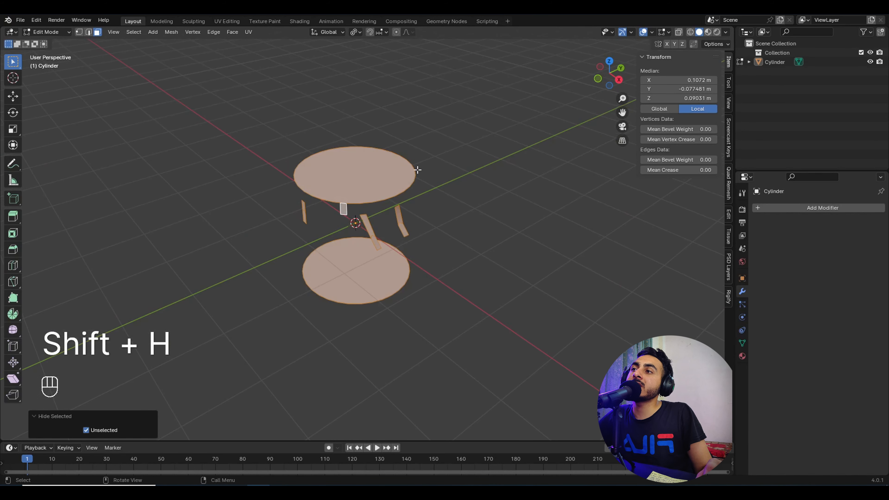
left_click(422, 208)
middle_click_drag(433, 210, 385, 239)
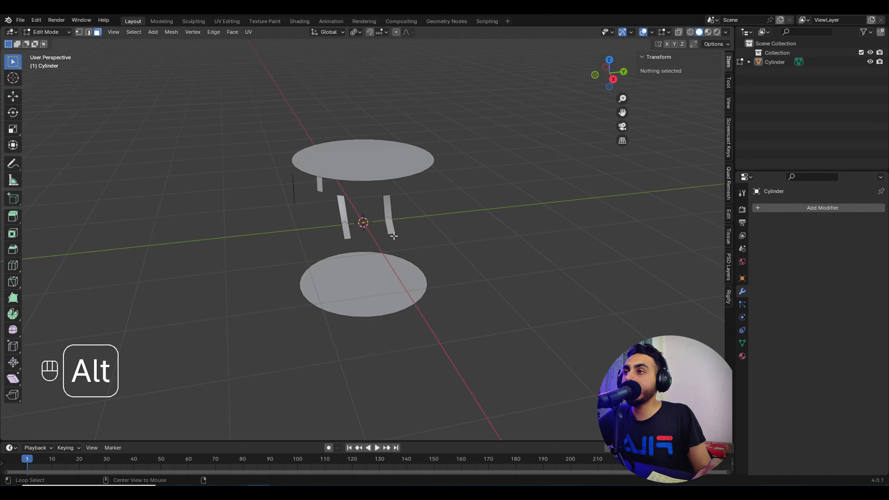
key("alt+h")
mouse_move(392, 238)
middle_mouse_down()
mouse_move(389, 252)
mouse_move(378, 246)
middle_mouse_up()
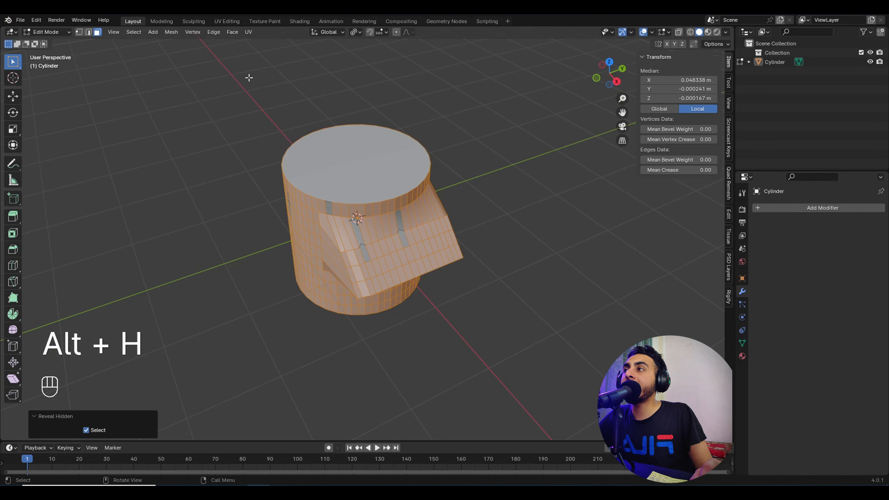
Step: Join two vertex pairs across the extrusion with J to create thin triangles
left_click(79, 32)
scroll(372, 252, "up", 2)
left_click(357, 250)
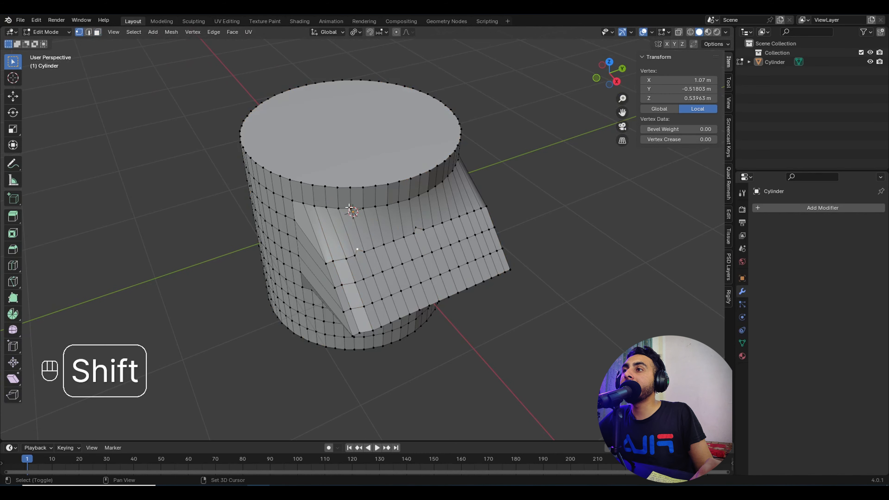
key("j")
scroll(363, 238, "up", 2)
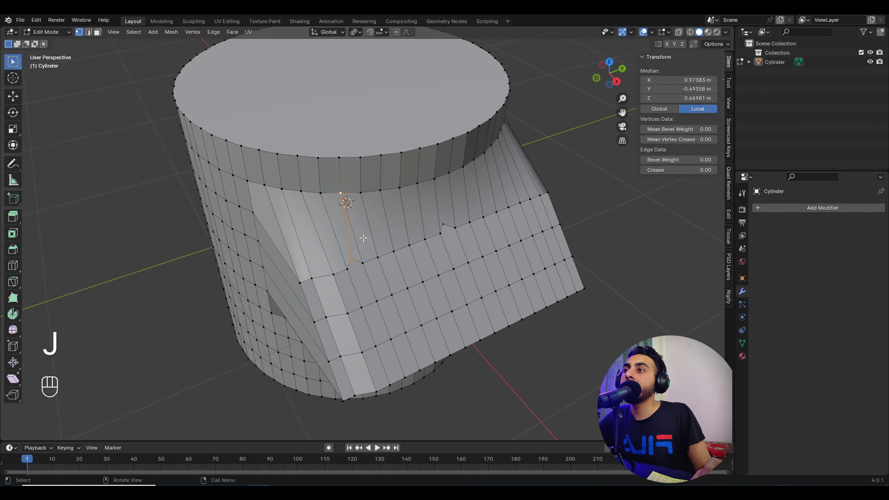
left_click(448, 173, "shift")
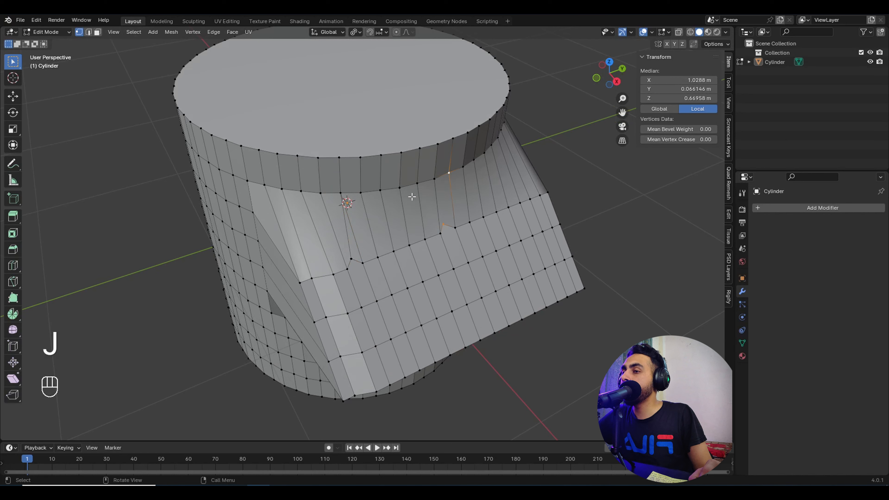
key("j")
Step: Select only the triangle faces using Polygon Sides with Compare Less than a rim face
left_click(98, 32)
left_click(317, 179)
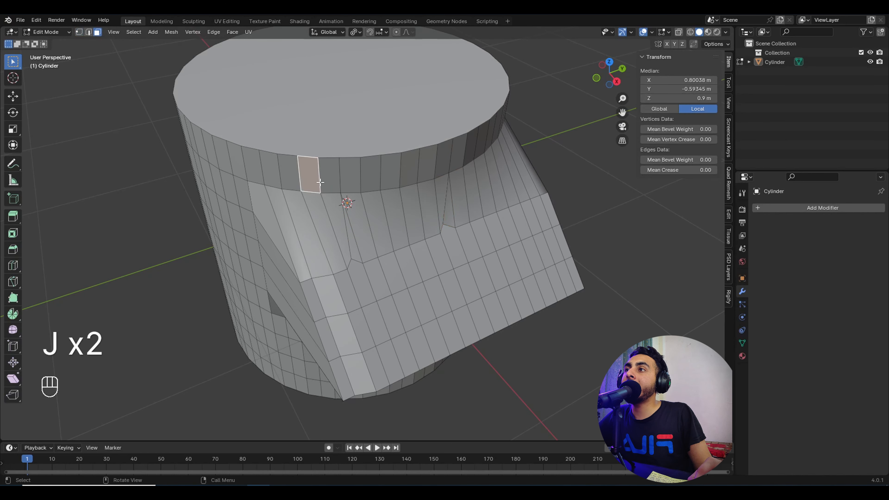
key("shift+g")
left_click(331, 190)
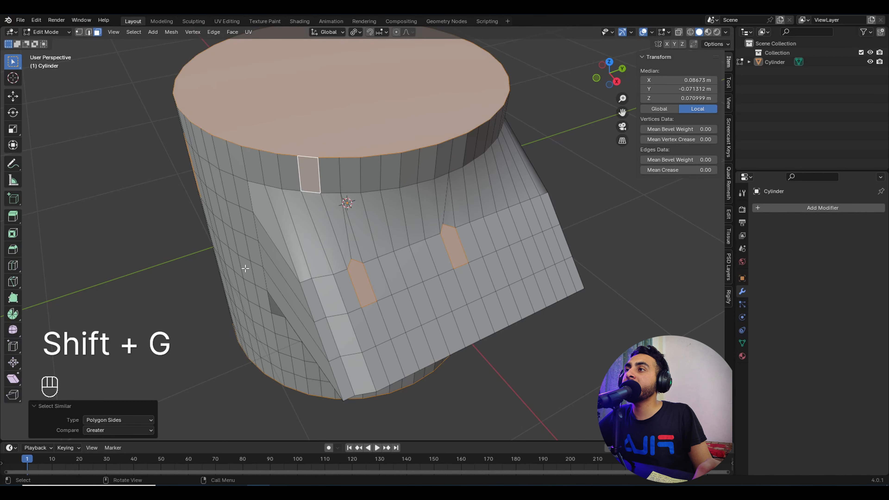
left_click(105, 429)
left_click(104, 462)
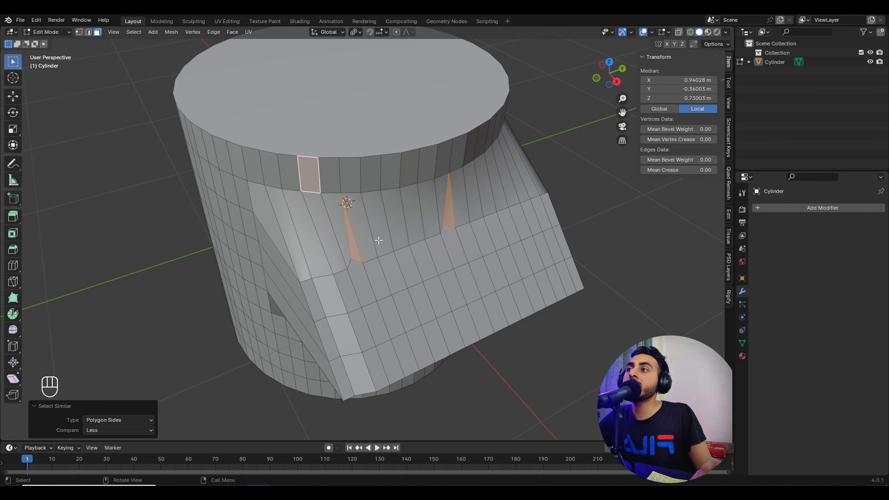
key("z")
left_click_drag(299, 147, 324, 198, "ctrl")
key("z")
Step: Switch the viewport shading to Wireframe
middle_click_drag(379, 212, 353, 210)
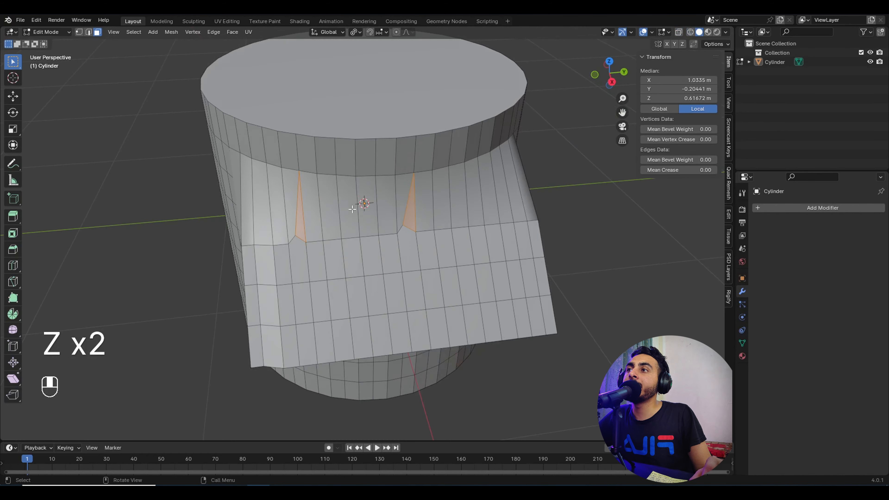
key("g")
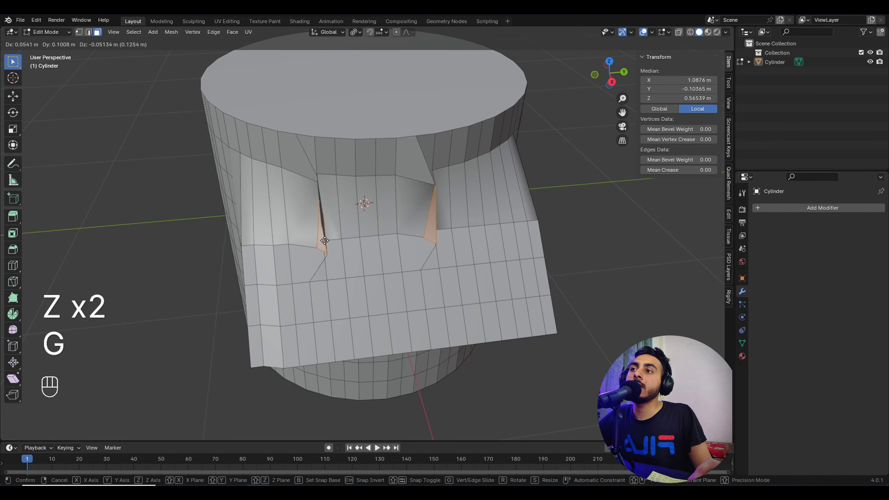
right_click(268, 233)
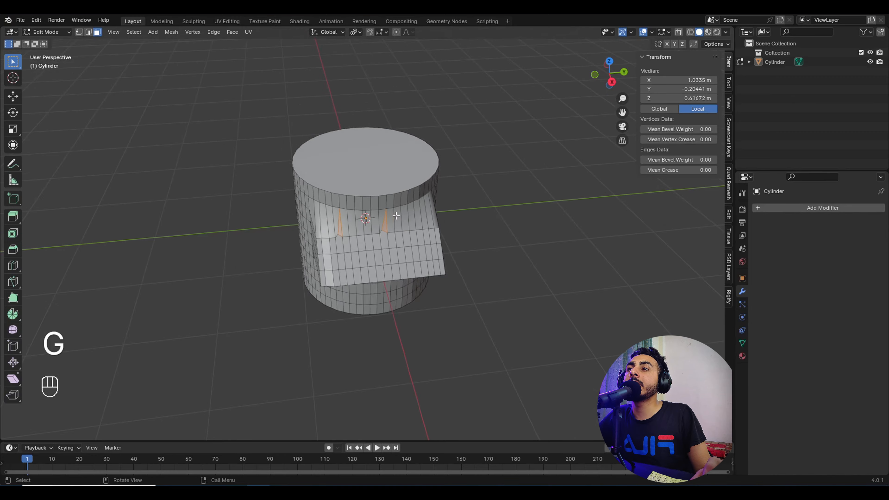
key("z")
left_click(392, 190)
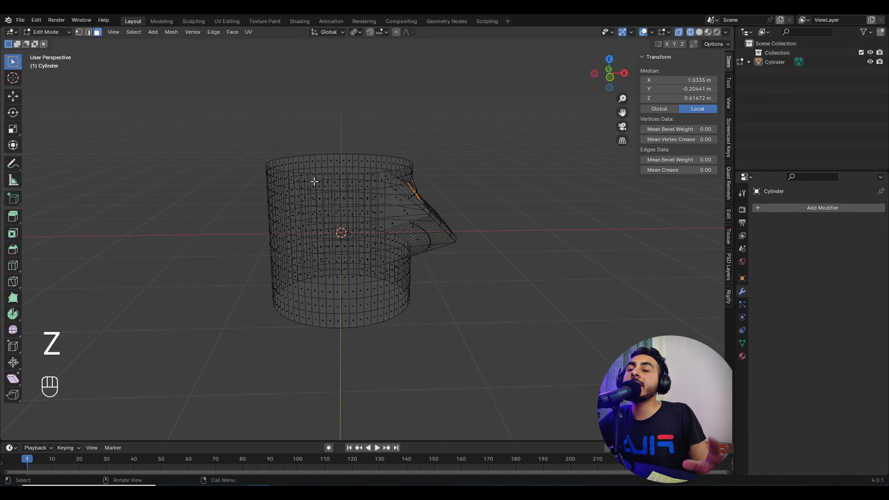
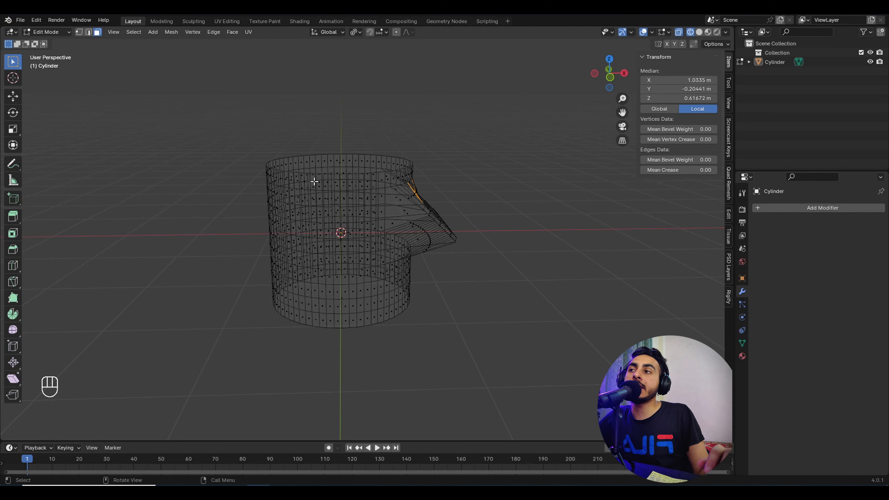
Step: Return to Solid shading and Object Mode, then orbit around the scene of cubes and spheres
key("z")
key("Tab")
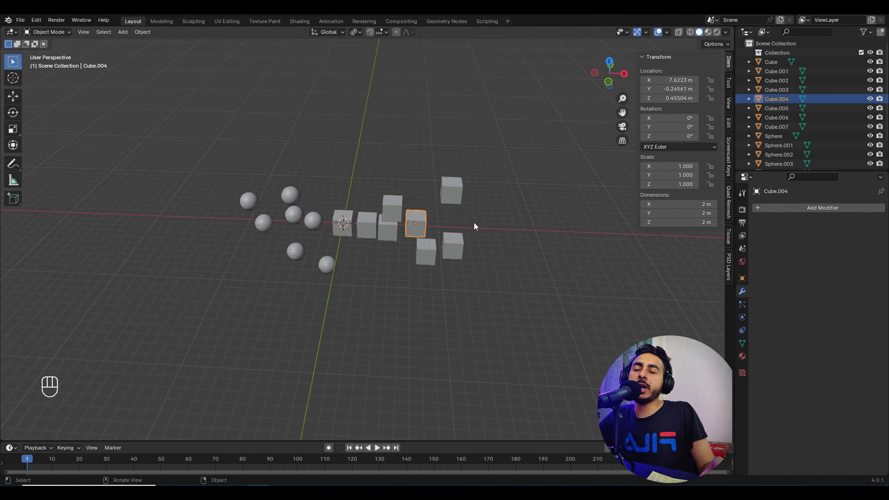
scroll(413, 202, "up", 3)
middle_click_drag(413, 202, 376, 200)
Step: Move the Cube at the world origin over among the spheres
left_click(773, 62)
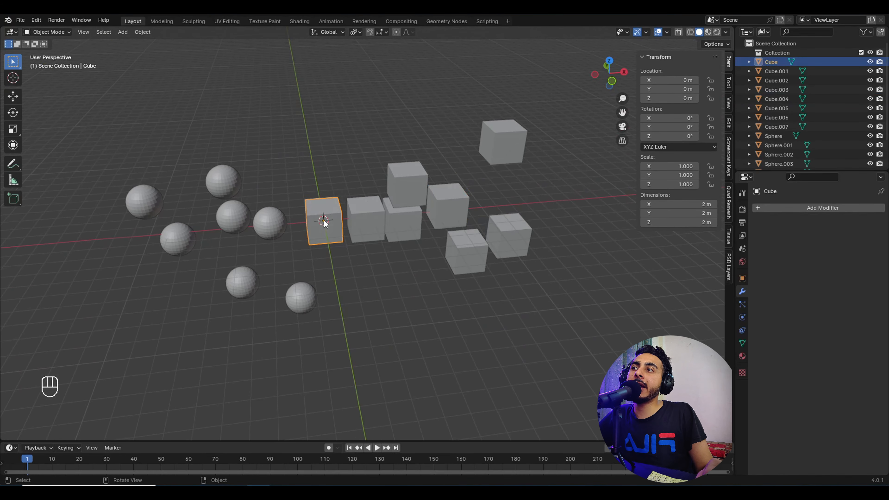
key("g")
key("Escape")
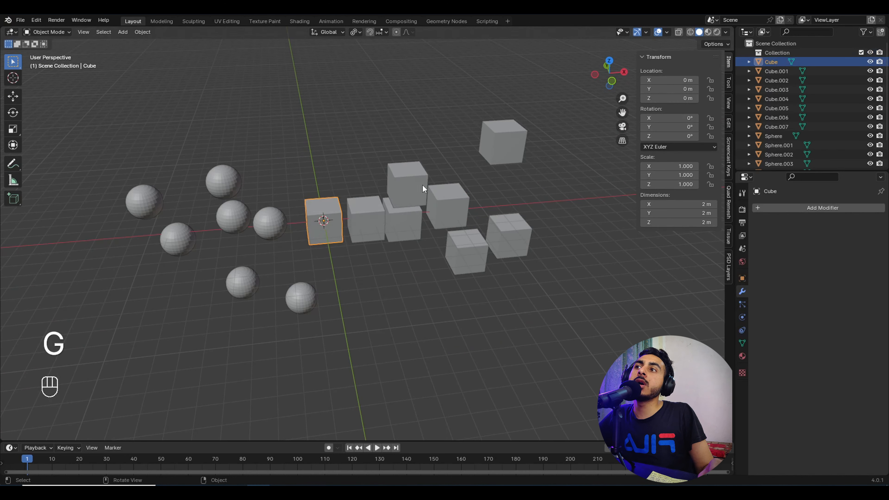
scroll(784, 77, "down", 3)
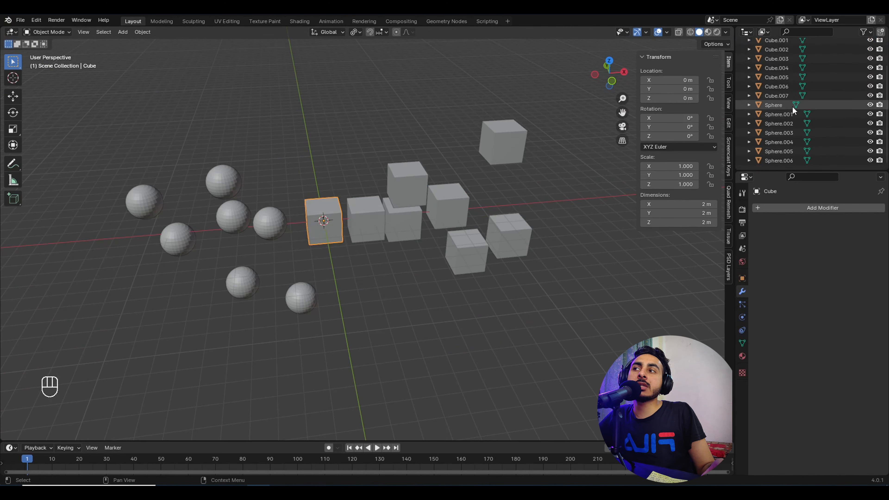
left_click(266, 228)
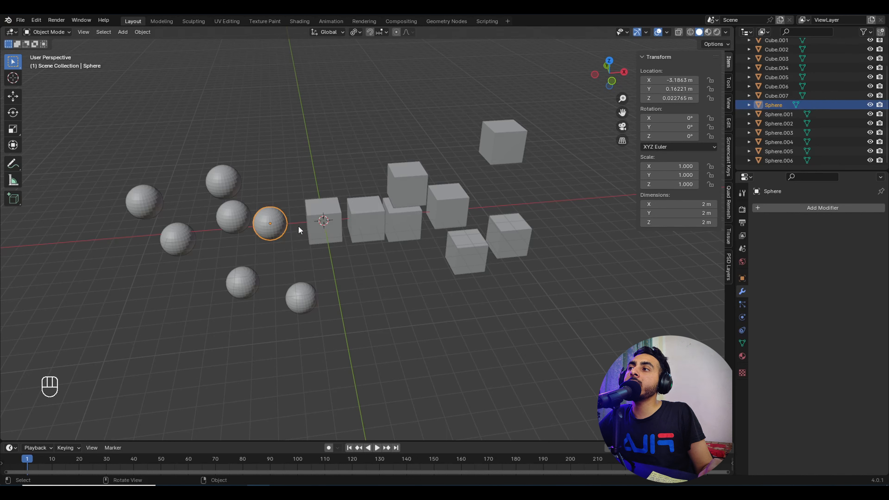
left_click(300, 235)
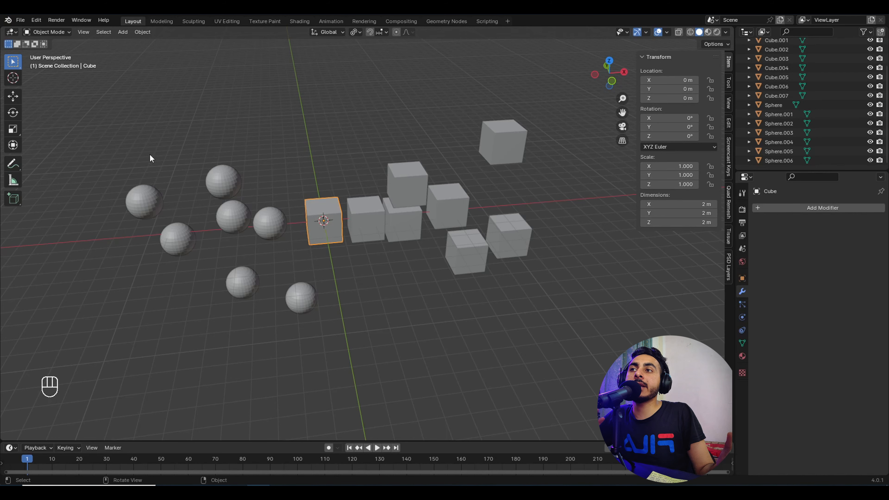
key("g")
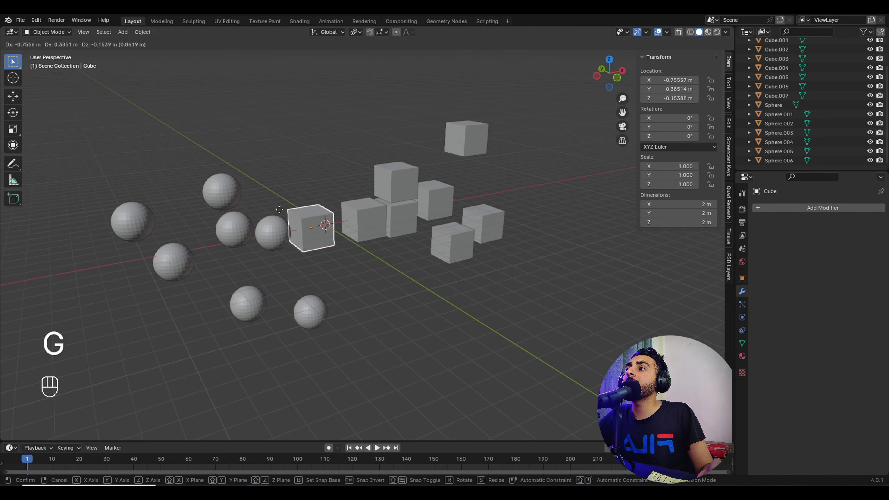
left_click(217, 213)
middle_click_drag(217, 213, 277, 235)
key("g")
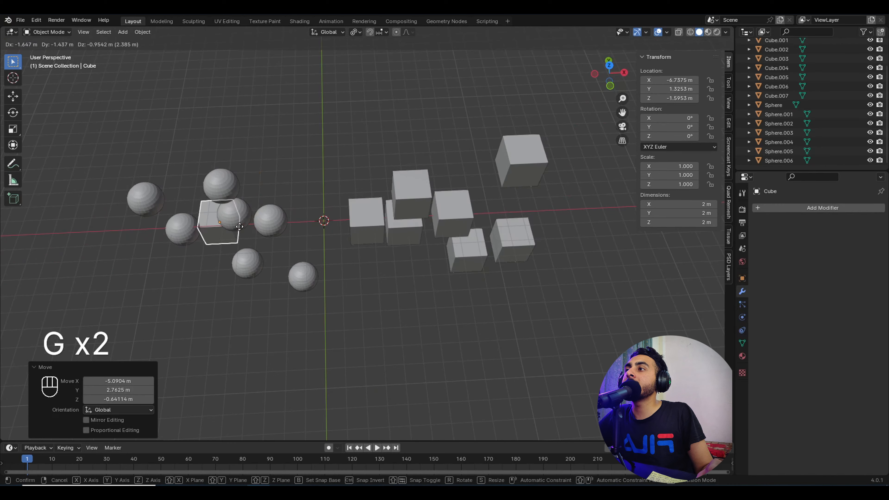
left_click(258, 260)
Step: Box-select five cubes and move them on top of the spheres
left_click_drag(364, 191, 457, 240)
key("g")
left_click(285, 237)
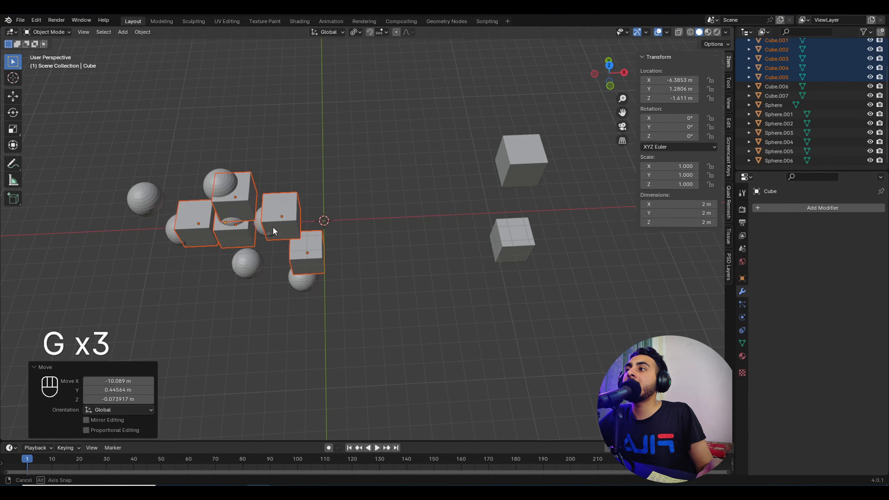
middle_click_drag(274, 228, 284, 168)
key("g")
left_click(344, 231)
left_click(342, 230)
middle_click_drag(247, 205, 371, 203, "shift")
Step: Inspect the cluster in wireframe, selecting Cube.002 and Sphere.001, then reselect the Cube in solid view
left_click_drag(350, 182, 403, 297)
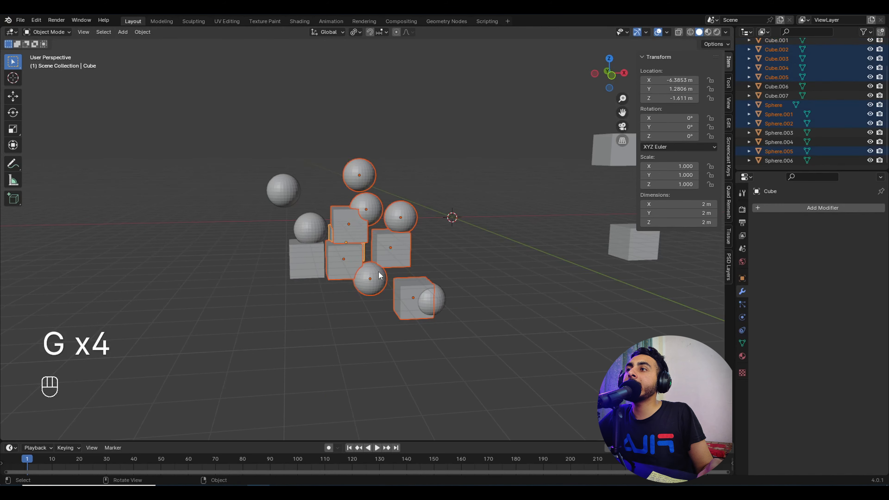
left_click_drag(257, 157, 428, 298)
key("z")
left_click(387, 240)
left_click(359, 245)
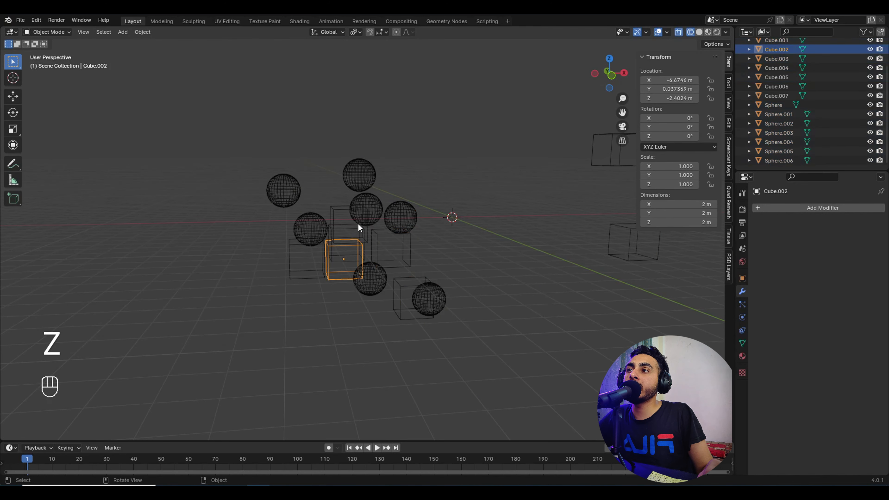
left_click(360, 221, "shift")
middle_click_drag(447, 217, 441, 257)
left_click(441, 258)
key("z")
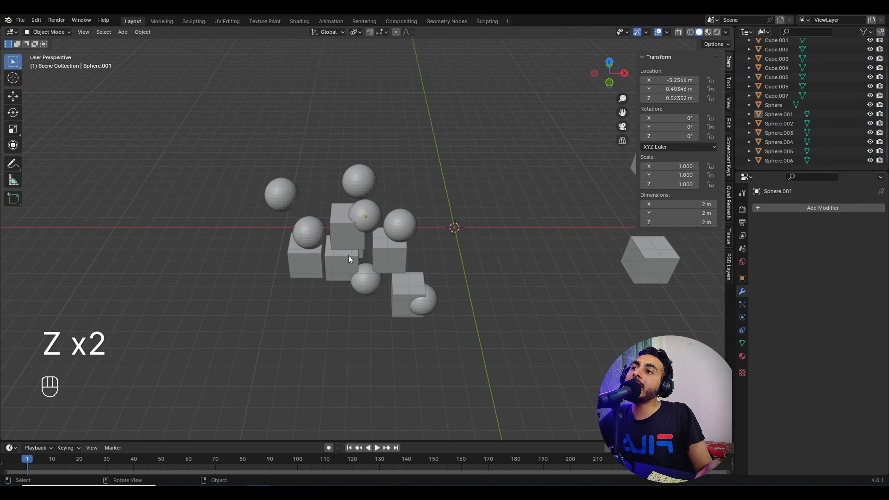
scroll(758, 108, "up", 3)
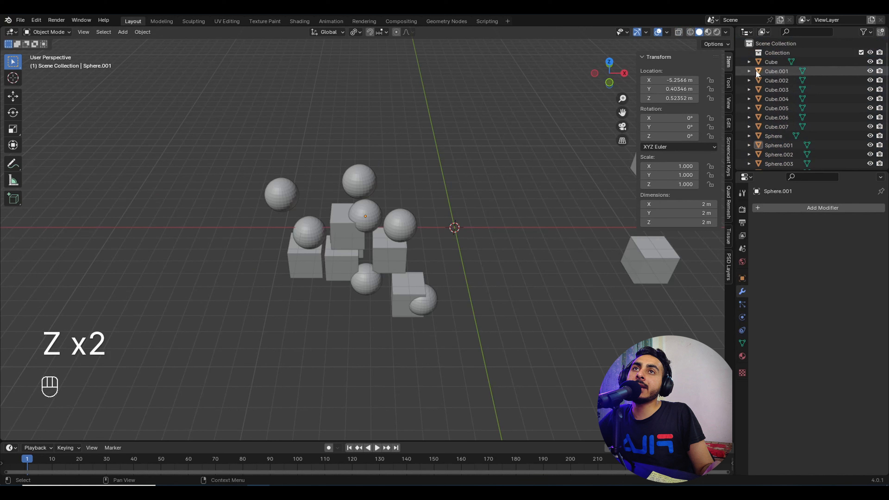
left_click(766, 62)
Step: Use Select Pattern with the pattern Cube* to select every cube object
left_click(98, 32)
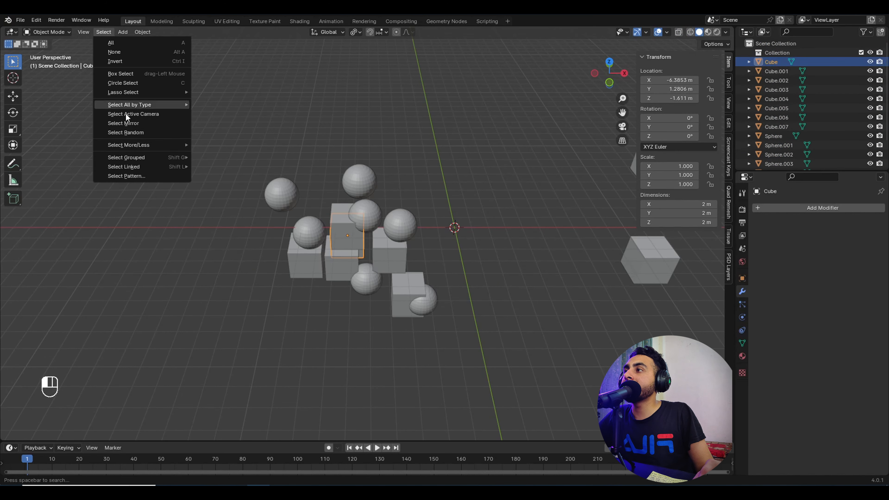
left_click(139, 176)
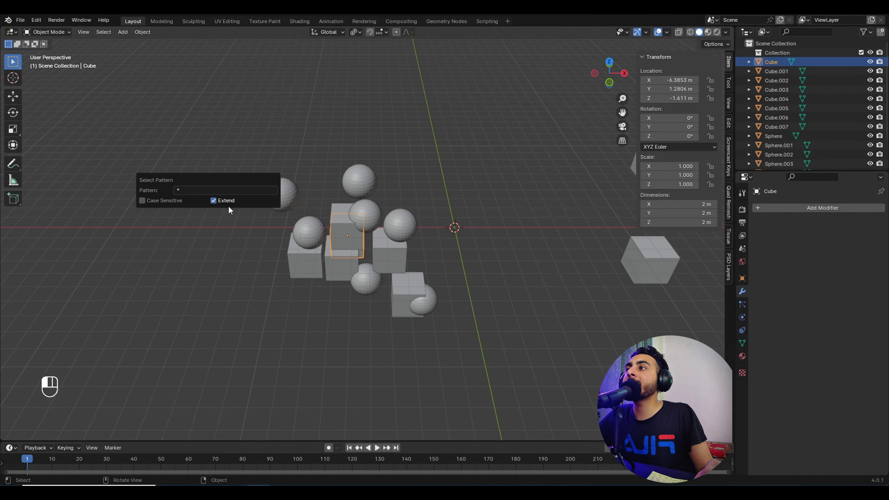
left_click(191, 189)
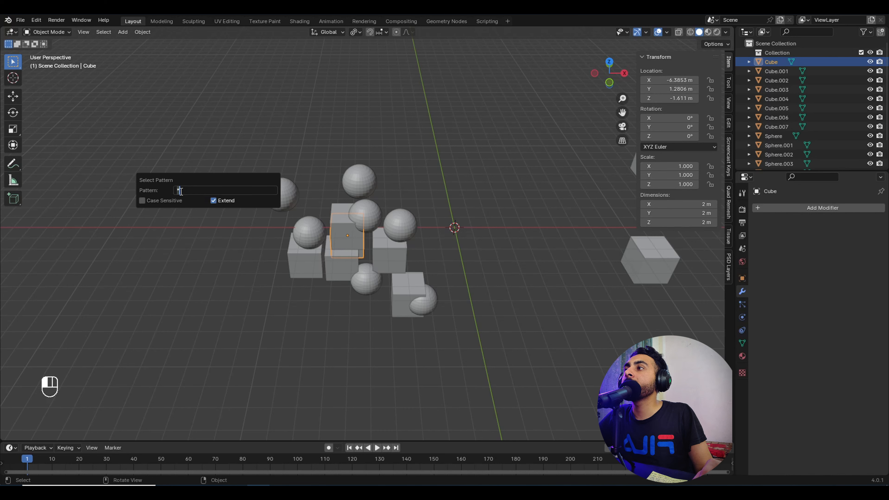
left_click(181, 191)
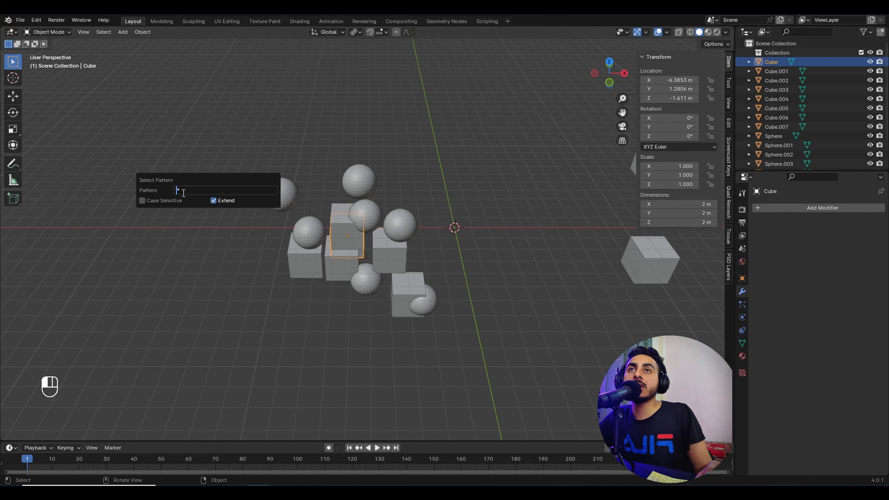
type("Cube")
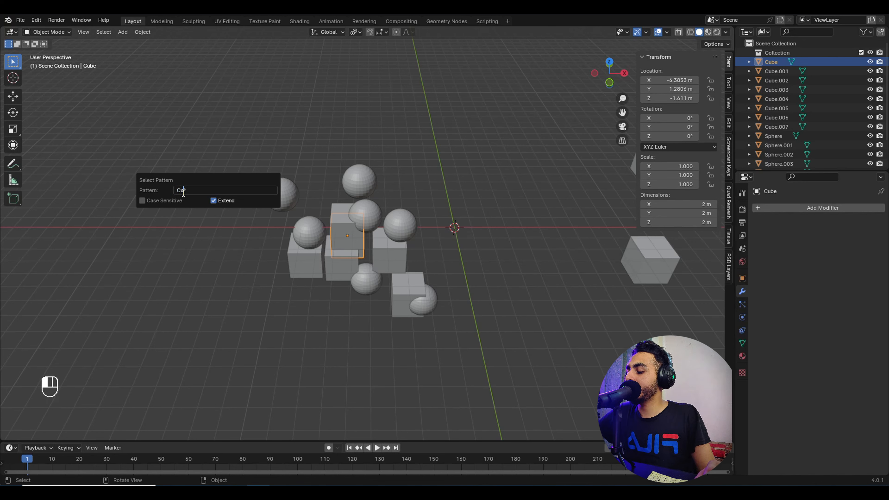
key("Return")
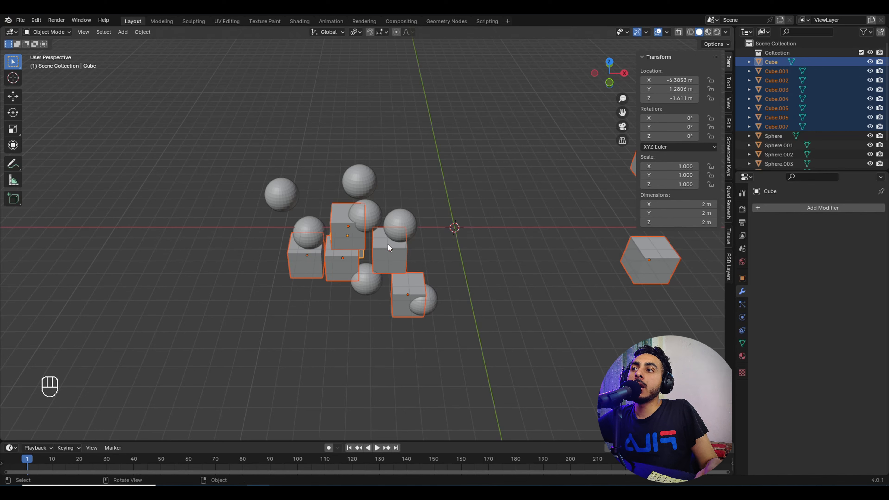
Step: Rename Cube.001 to qwqf.Cube.001 in the Outliner
left_click(770, 71)
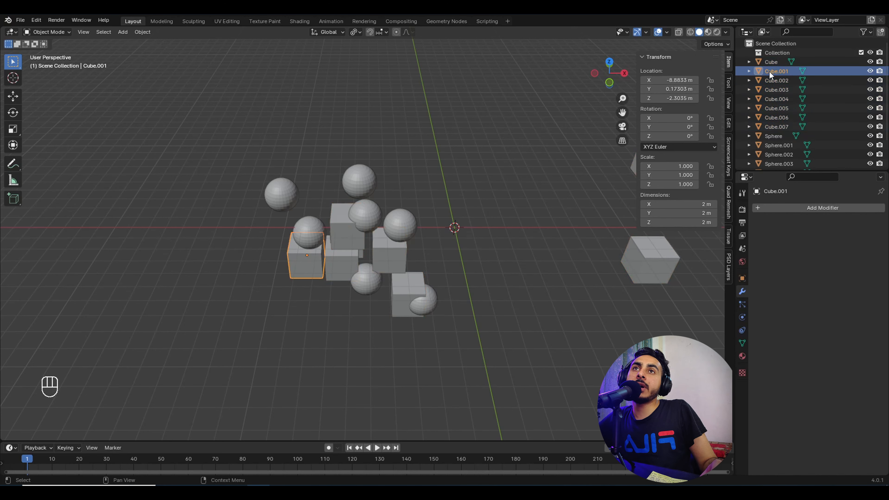
double_click(769, 72)
left_click(765, 72)
type("q")
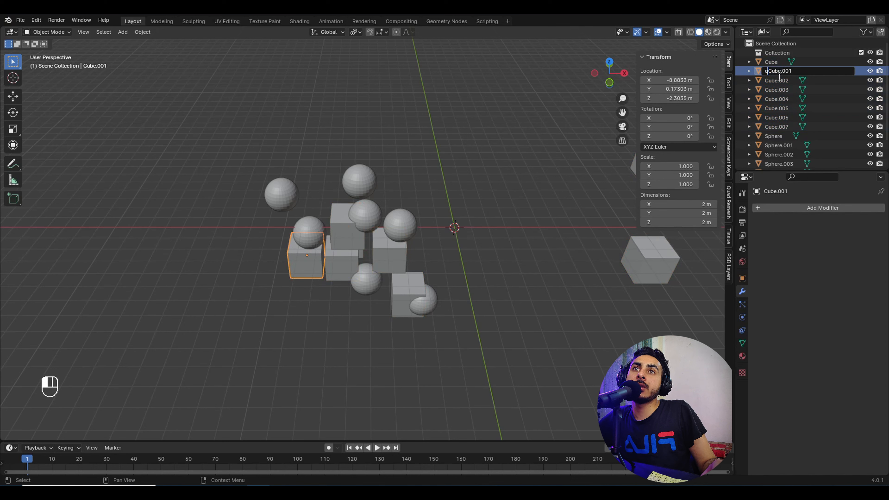
type("wq")
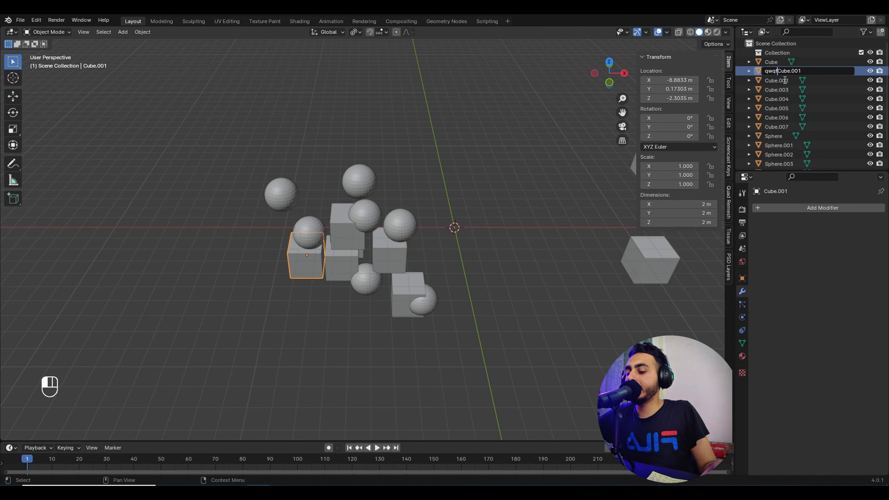
type("f.")
key("Return")
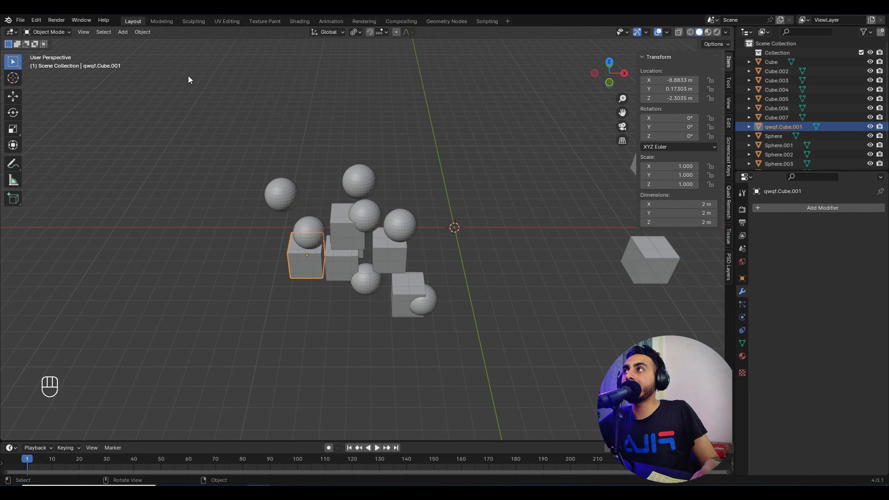
left_click(104, 32)
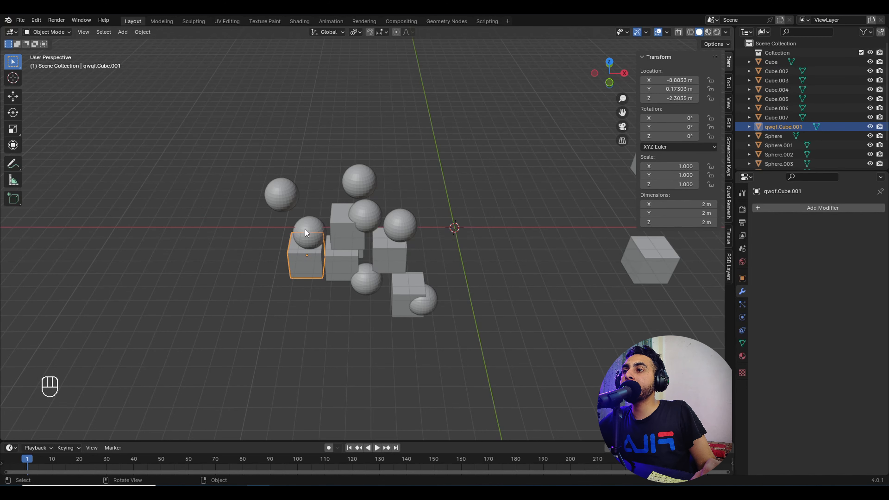
left_click(101, 32)
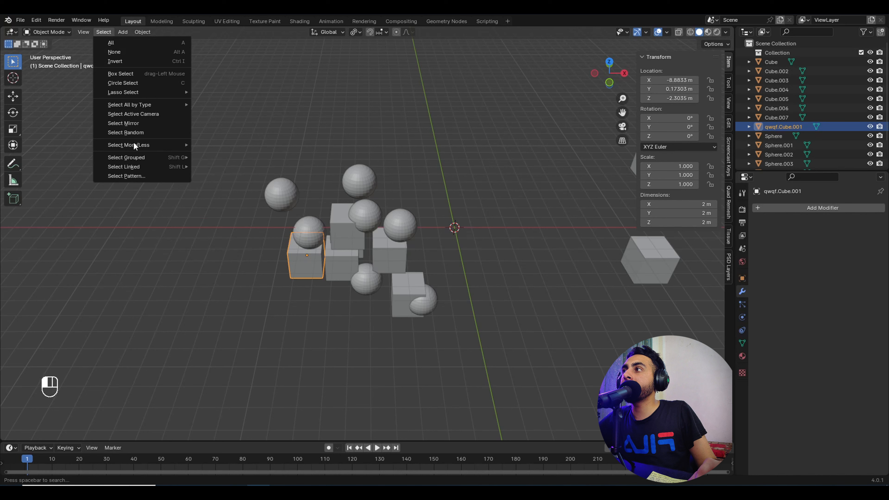
Step: Apply the Select Pattern *Cube* to select every cube object
left_click(139, 179)
left_click(178, 194)
left_click(177, 195)
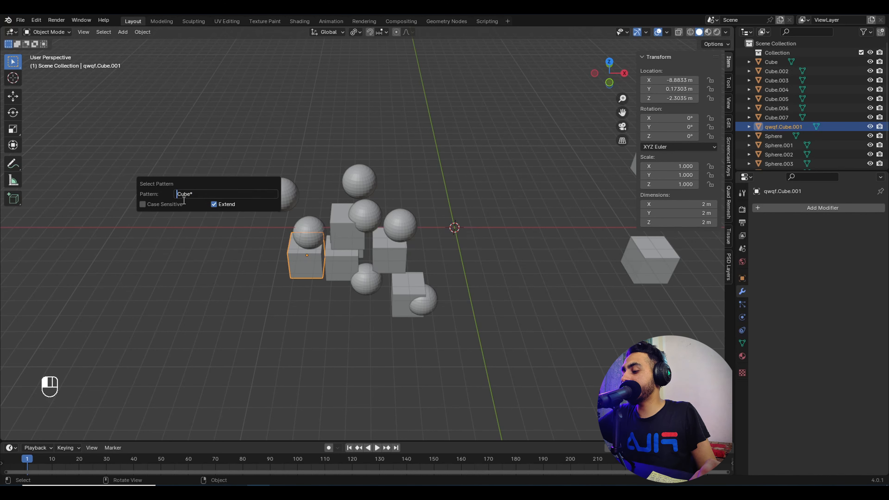
key("shift")
type("*")
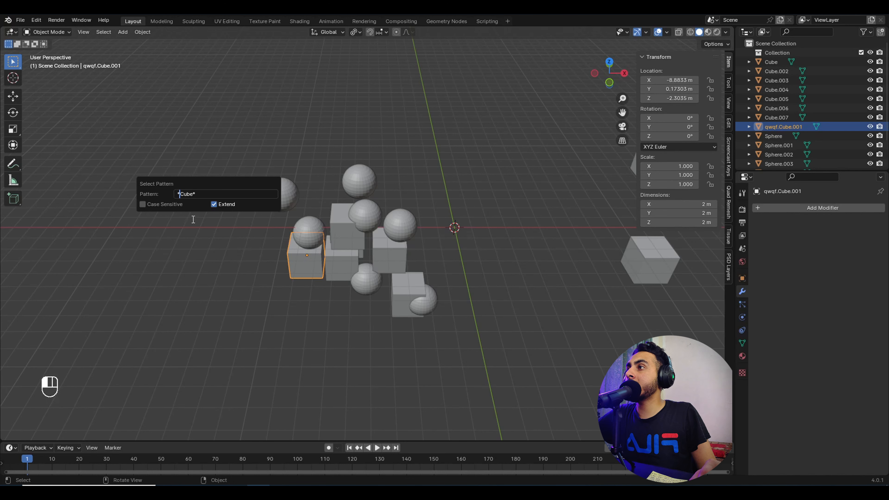
key("Return")
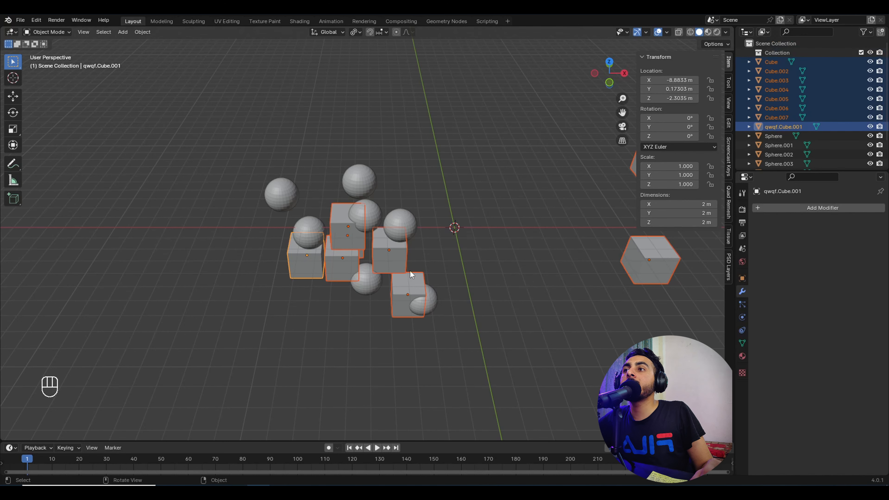
Step: Select the Sphere and change the Select Pattern text from Cube to Sphere
left_click(756, 137)
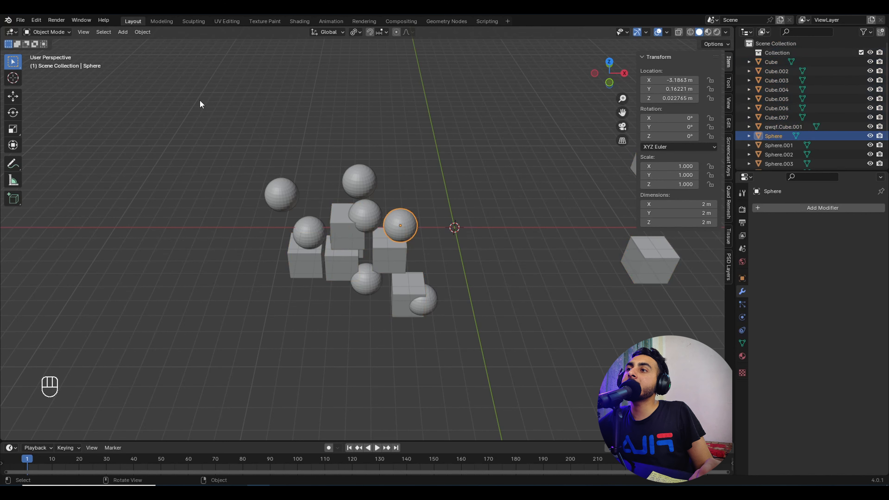
left_click(105, 32)
left_click(131, 179)
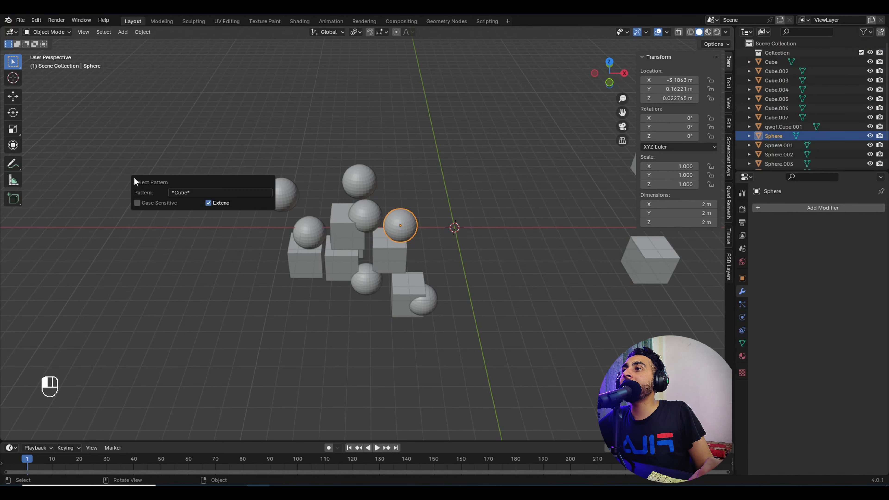
left_click(187, 193)
left_click(183, 193)
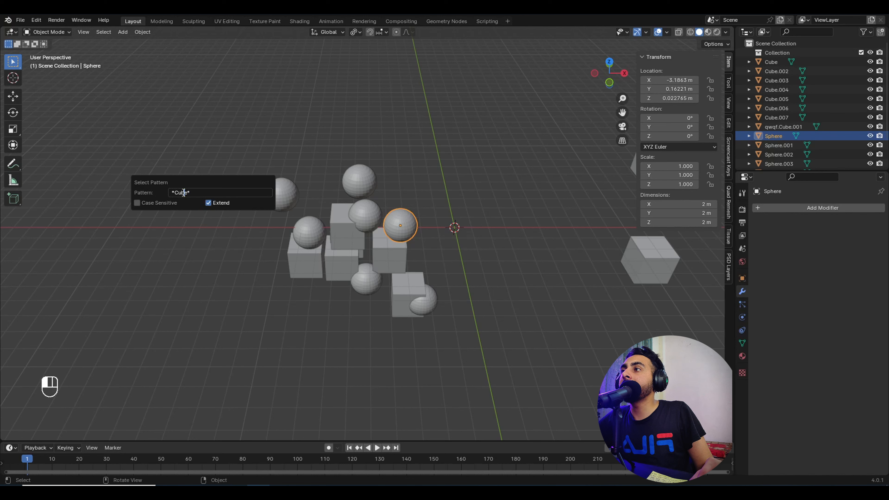
double_click(183, 192)
type("Sphere")
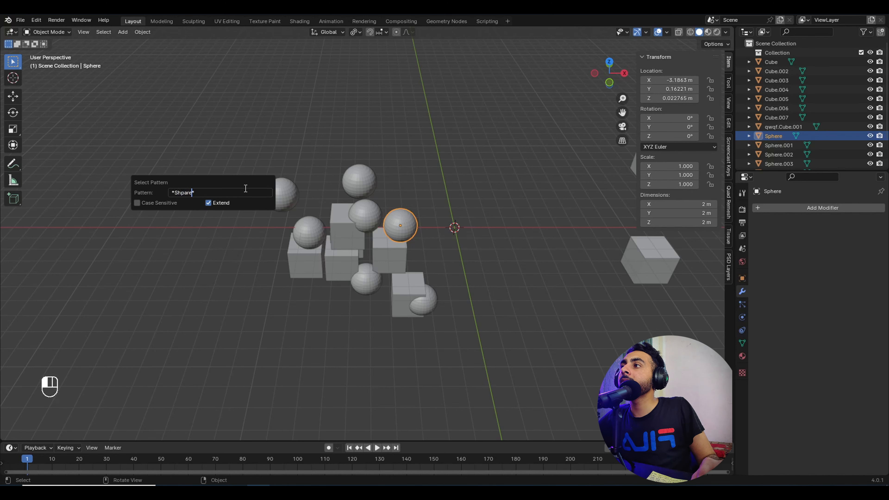
key("Return")
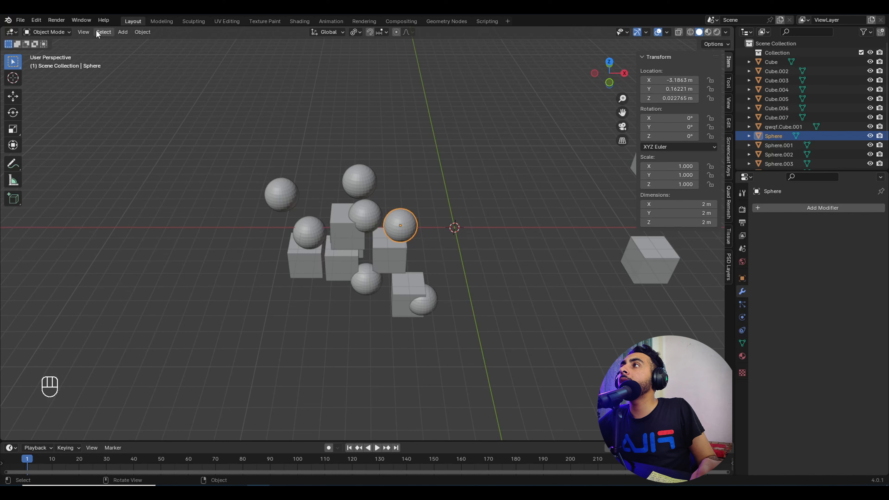
Step: Fix the misspelled pattern to *Sphere* and apply it with Extend to add all spheres
left_click(103, 32)
left_click(127, 176)
left_click(178, 193)
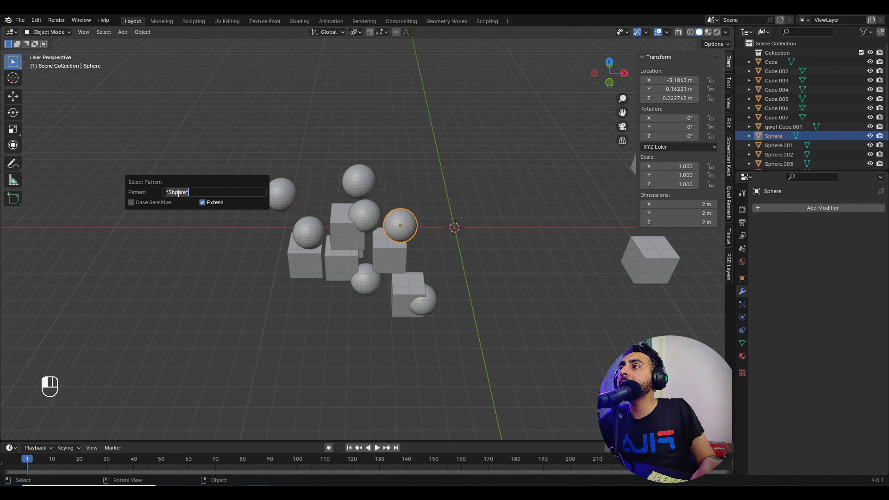
left_click(179, 193)
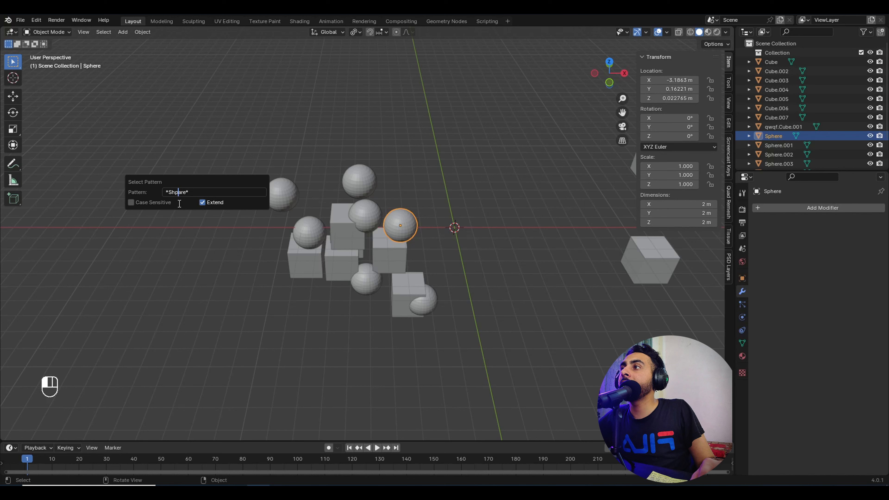
key("BackSpace")
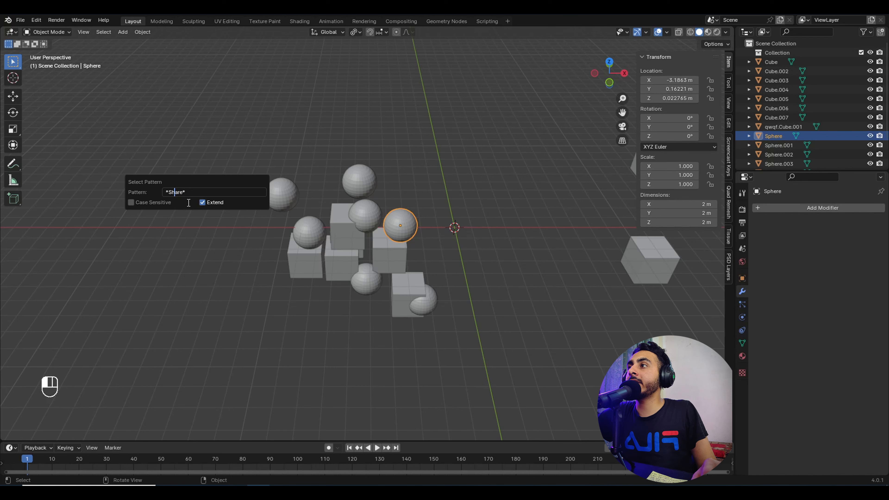
key("Left")
type("p")
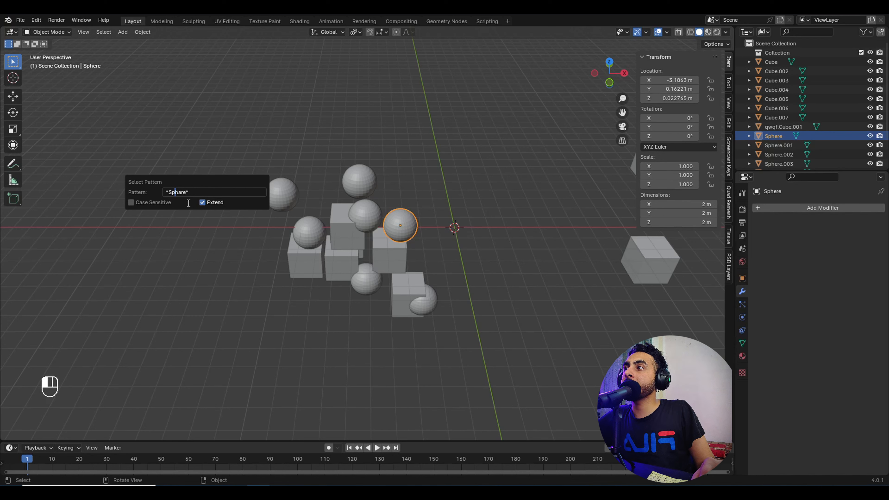
key("Right")
key("Right")
key("BackSpace")
type("e")
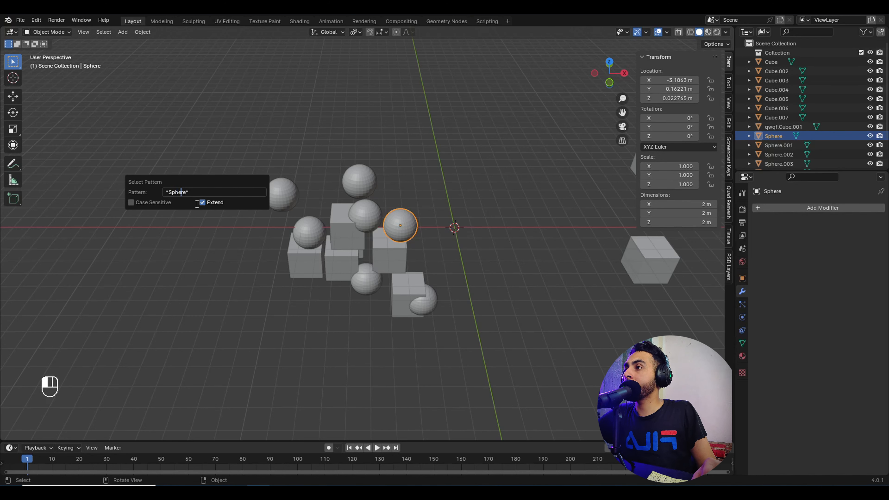
key("Return")
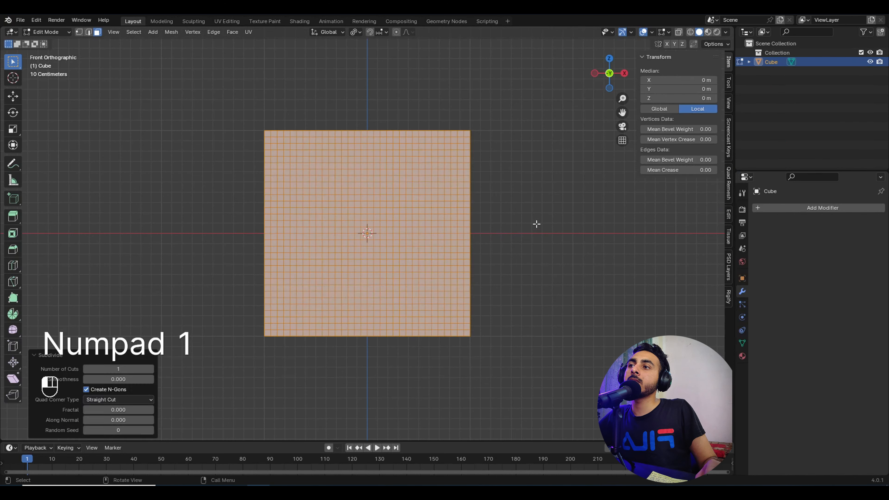
Step: Deselect everything on the grid, switch to edge select mode, and pick a starting edge
left_click(521, 228)
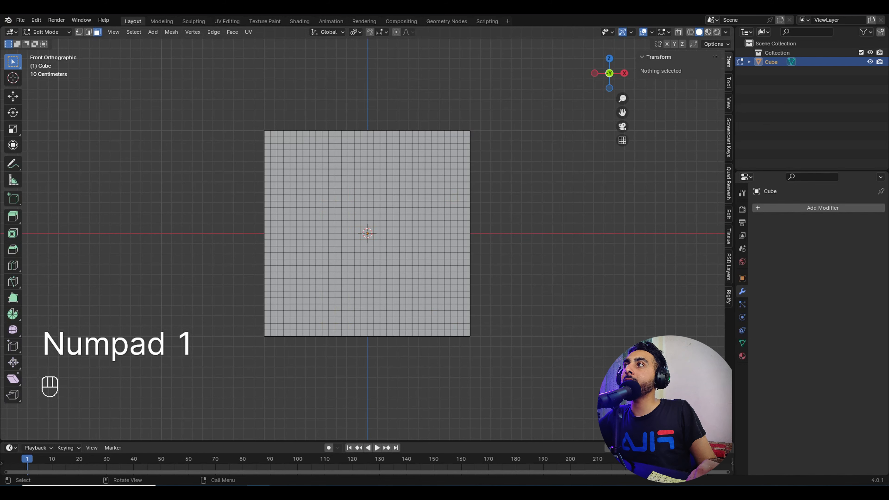
left_click(80, 33)
left_click(90, 33)
scroll(320, 210, "up", 3)
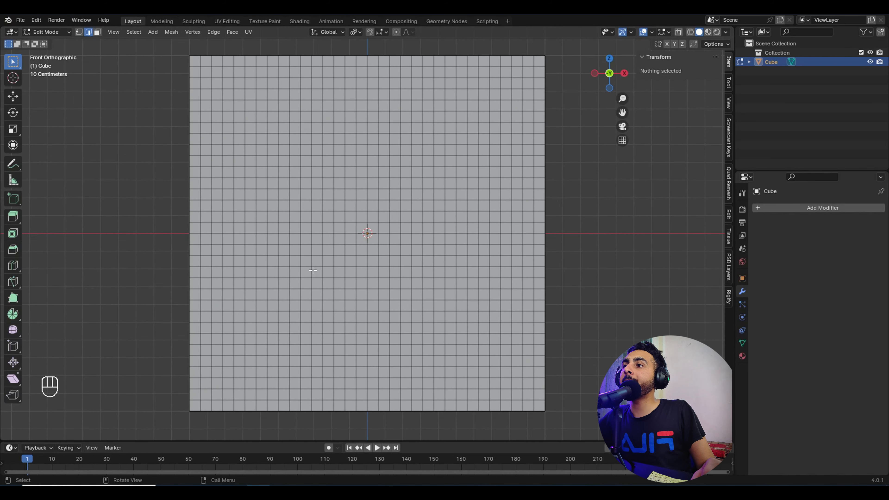
left_click(313, 270)
Step: Pick shortest edge paths up the left side, across the top, and down the right
left_click(278, 305)
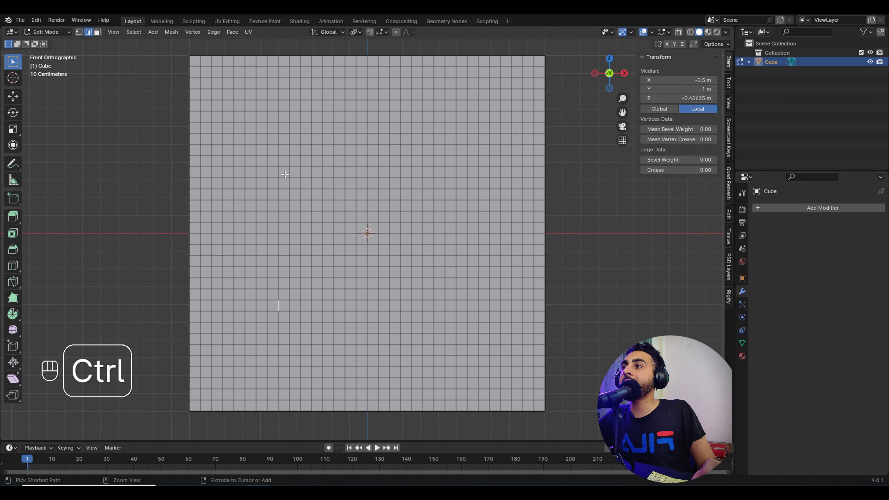
left_click(278, 158, "ctrl+shift")
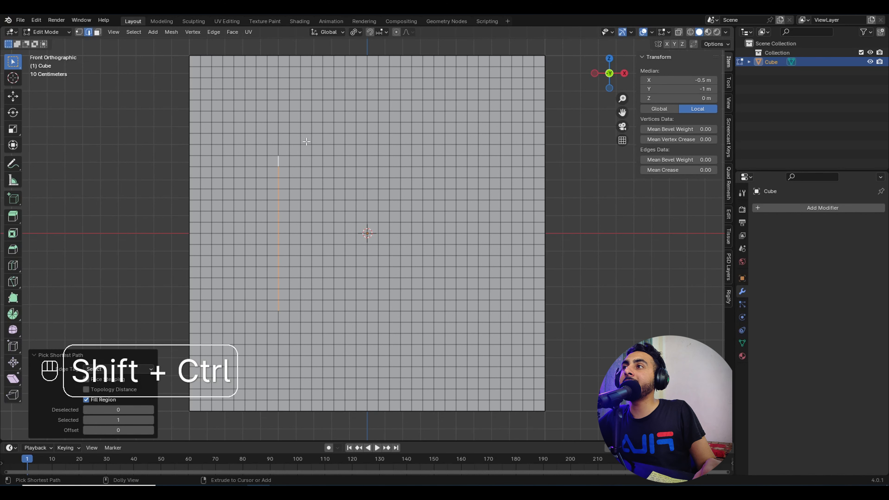
left_click(283, 156, "shift")
left_click(410, 156, "ctrl+shift")
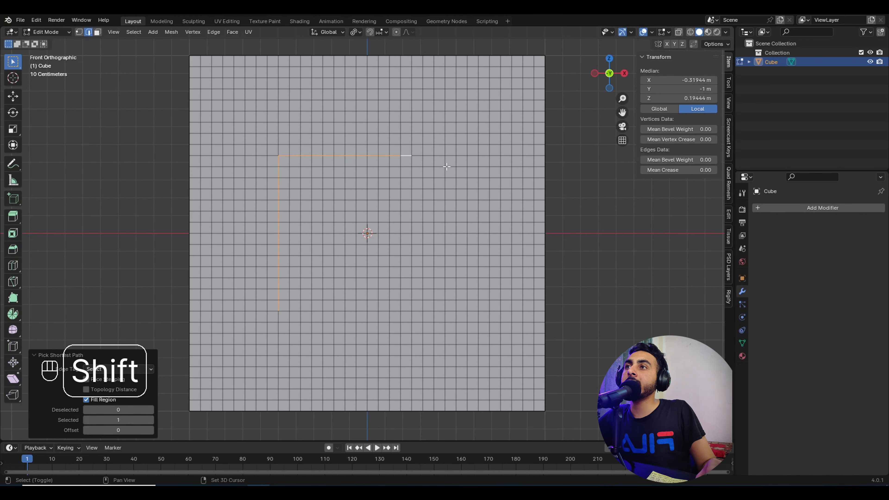
left_click(423, 160, "shift")
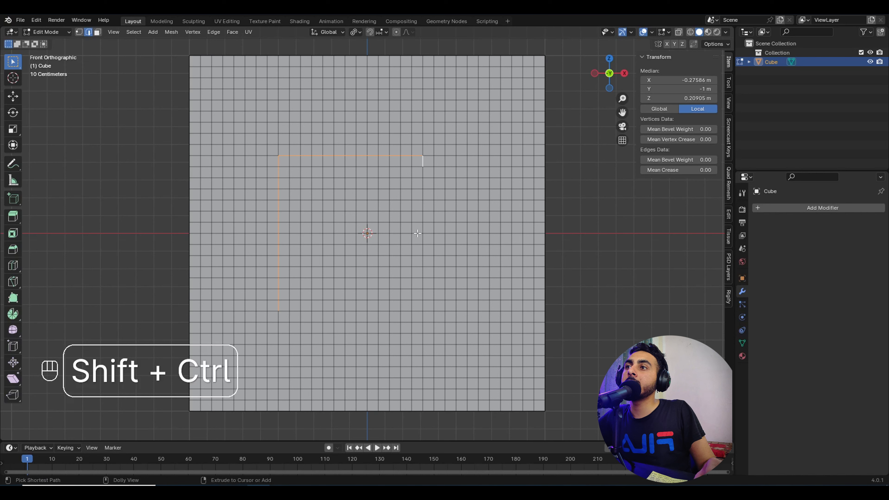
left_click(423, 239, "ctrl+shift")
Step: Continue the path right along the middle row, down, and back along the bottom to the start
left_click(462, 244, "ctrl+shift")
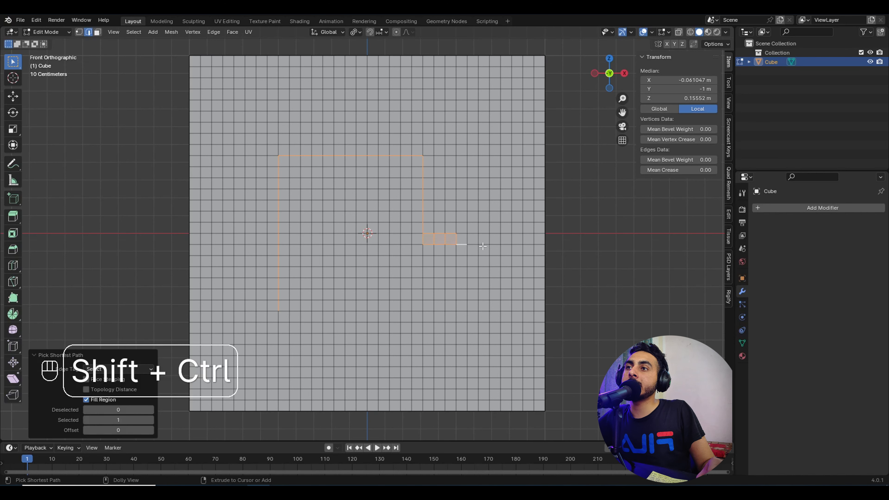
key("ctrl+z")
left_click(427, 244, "ctrl+shift")
left_click(455, 243, "ctrl+shift")
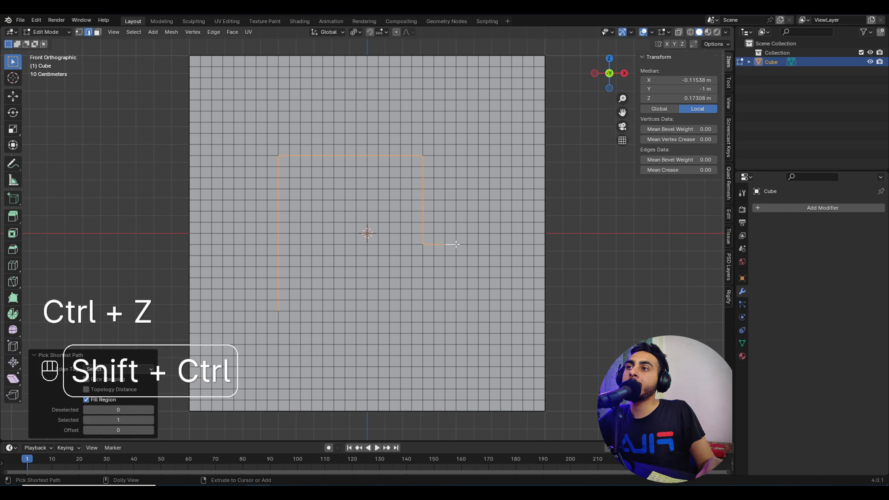
key("ctrl+z")
left_click(466, 245, "ctrl+shift")
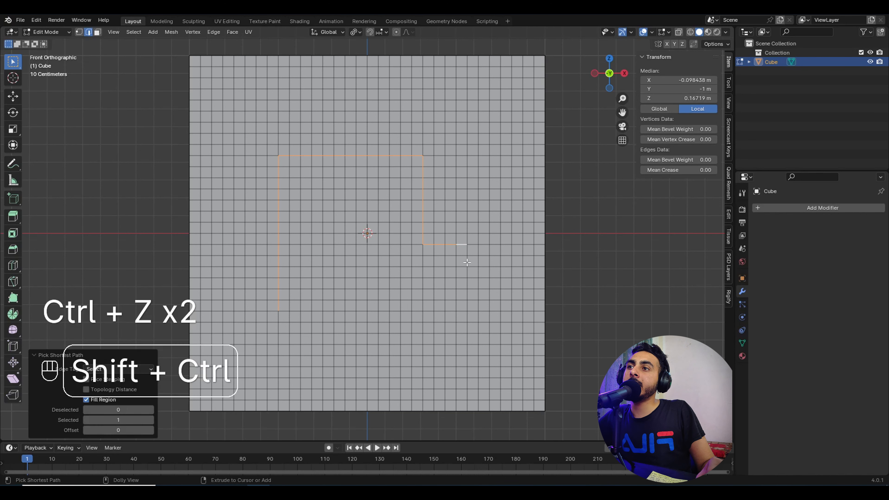
left_click(467, 306, "ctrl+shift")
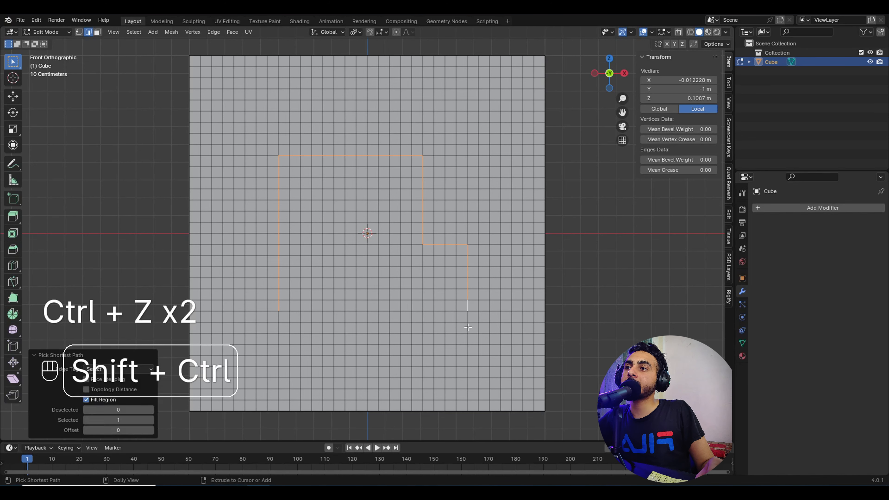
left_click(466, 315, "ctrl+shift")
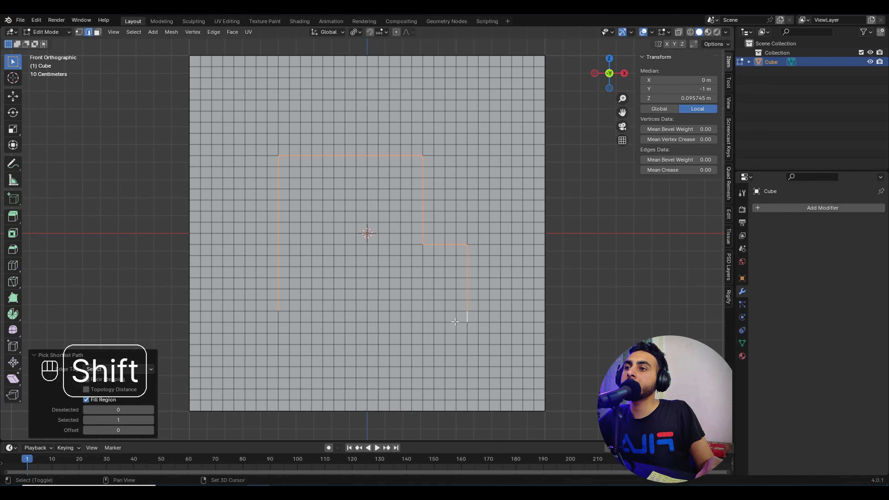
left_click(314, 319, "ctrl+shift")
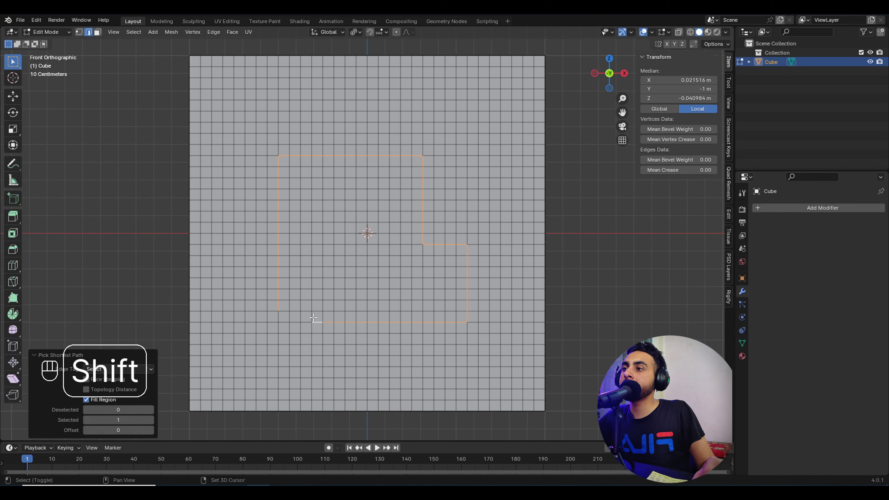
left_click(284, 311, "ctrl+shift")
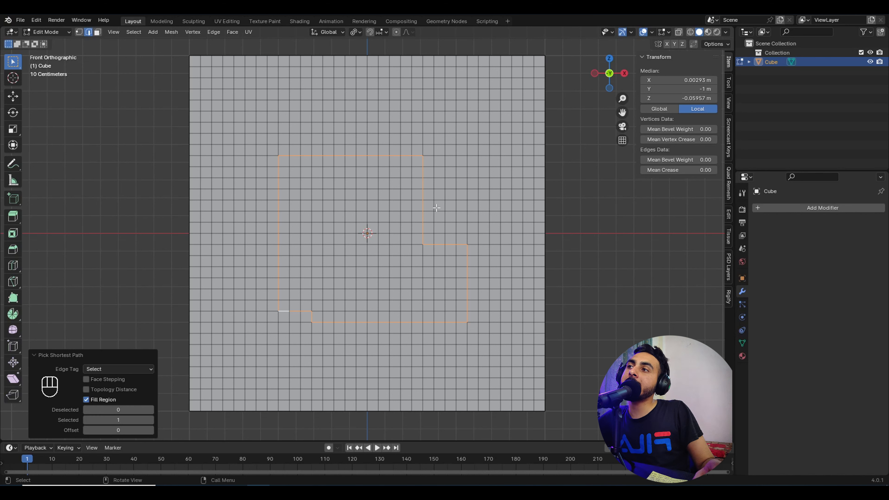
left_click(134, 32)
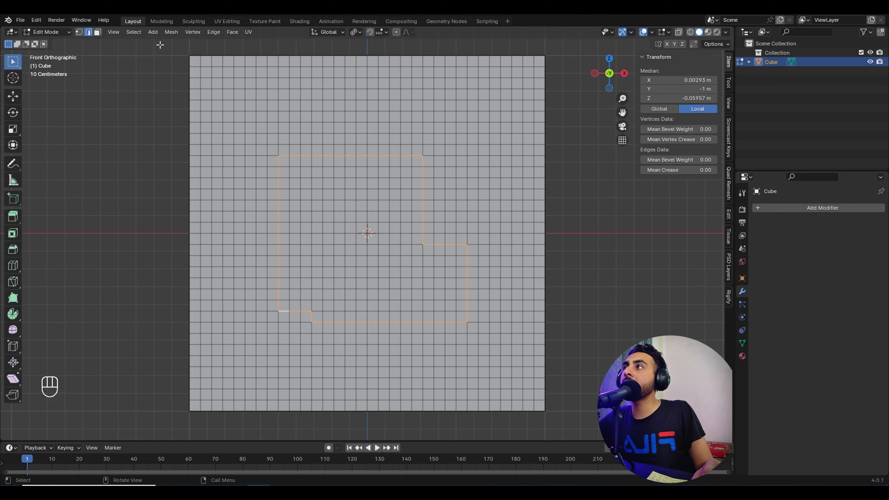
Step: Select the faces inside the traced loop with Select Loop Inner-Region
left_click(132, 33)
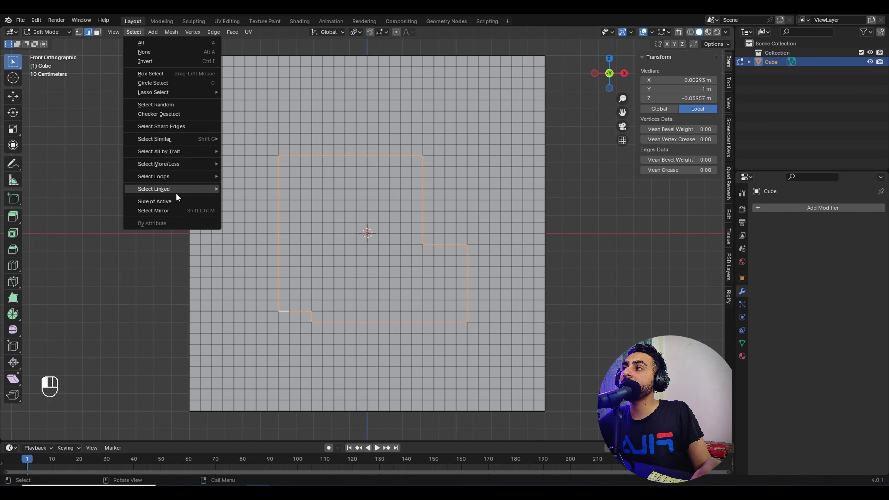
mouse_move(186, 179)
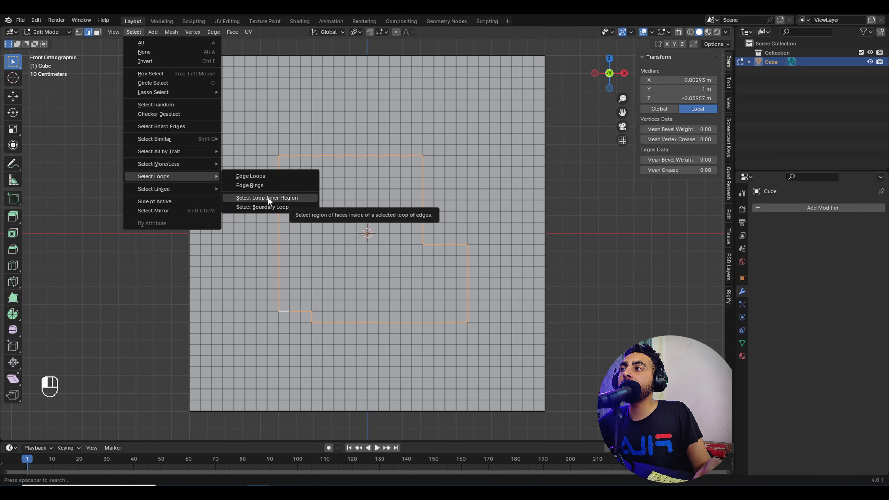
left_click(276, 198)
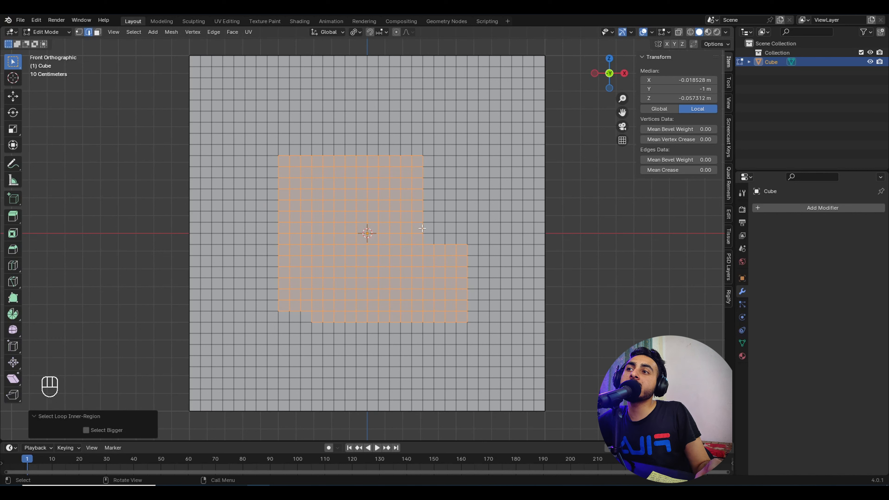
Step: Reduce the selection to its Boundary Loop and return to Object Mode
left_click(134, 32)
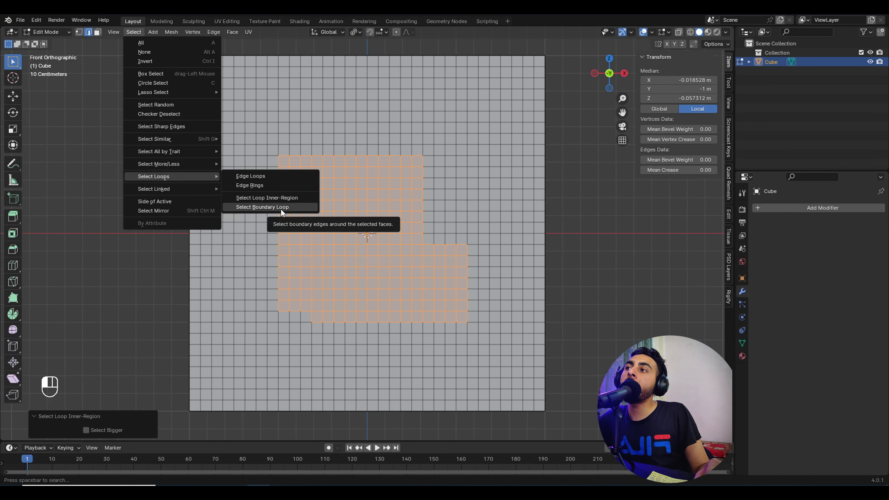
left_click(281, 209)
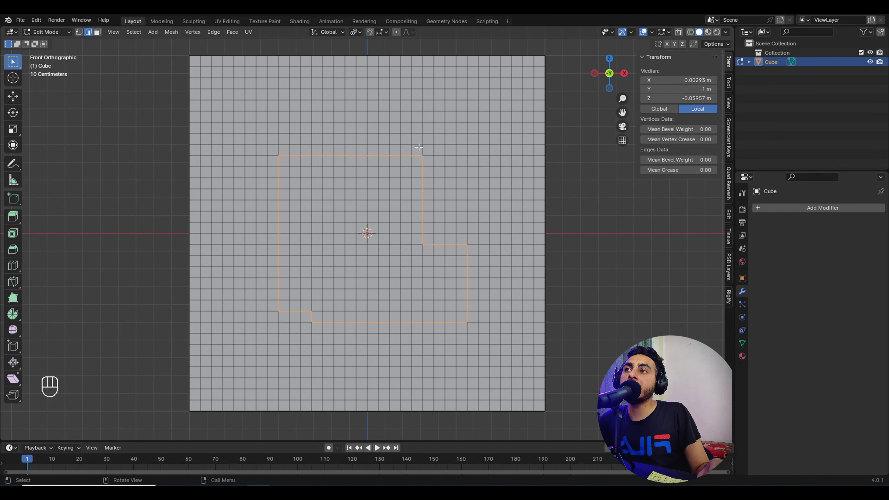
scroll(405, 320, "down", 4)
middle_click_drag(381, 168, 423, 208)
key("Tab")
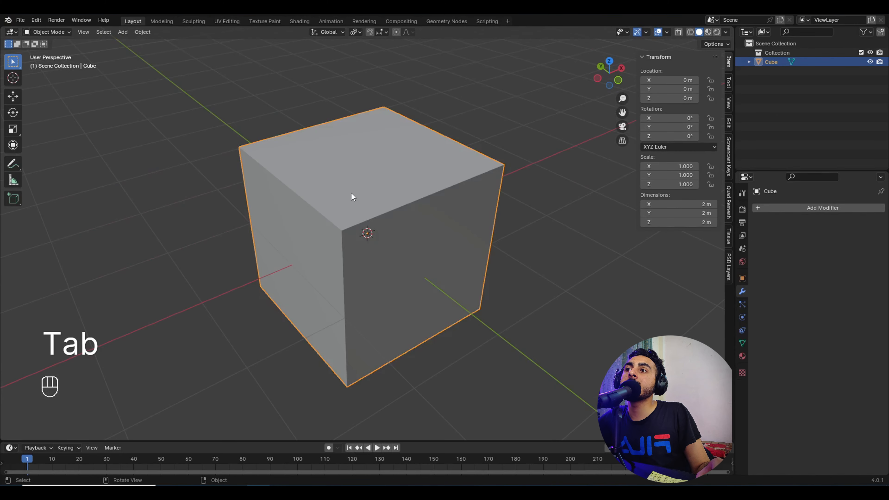